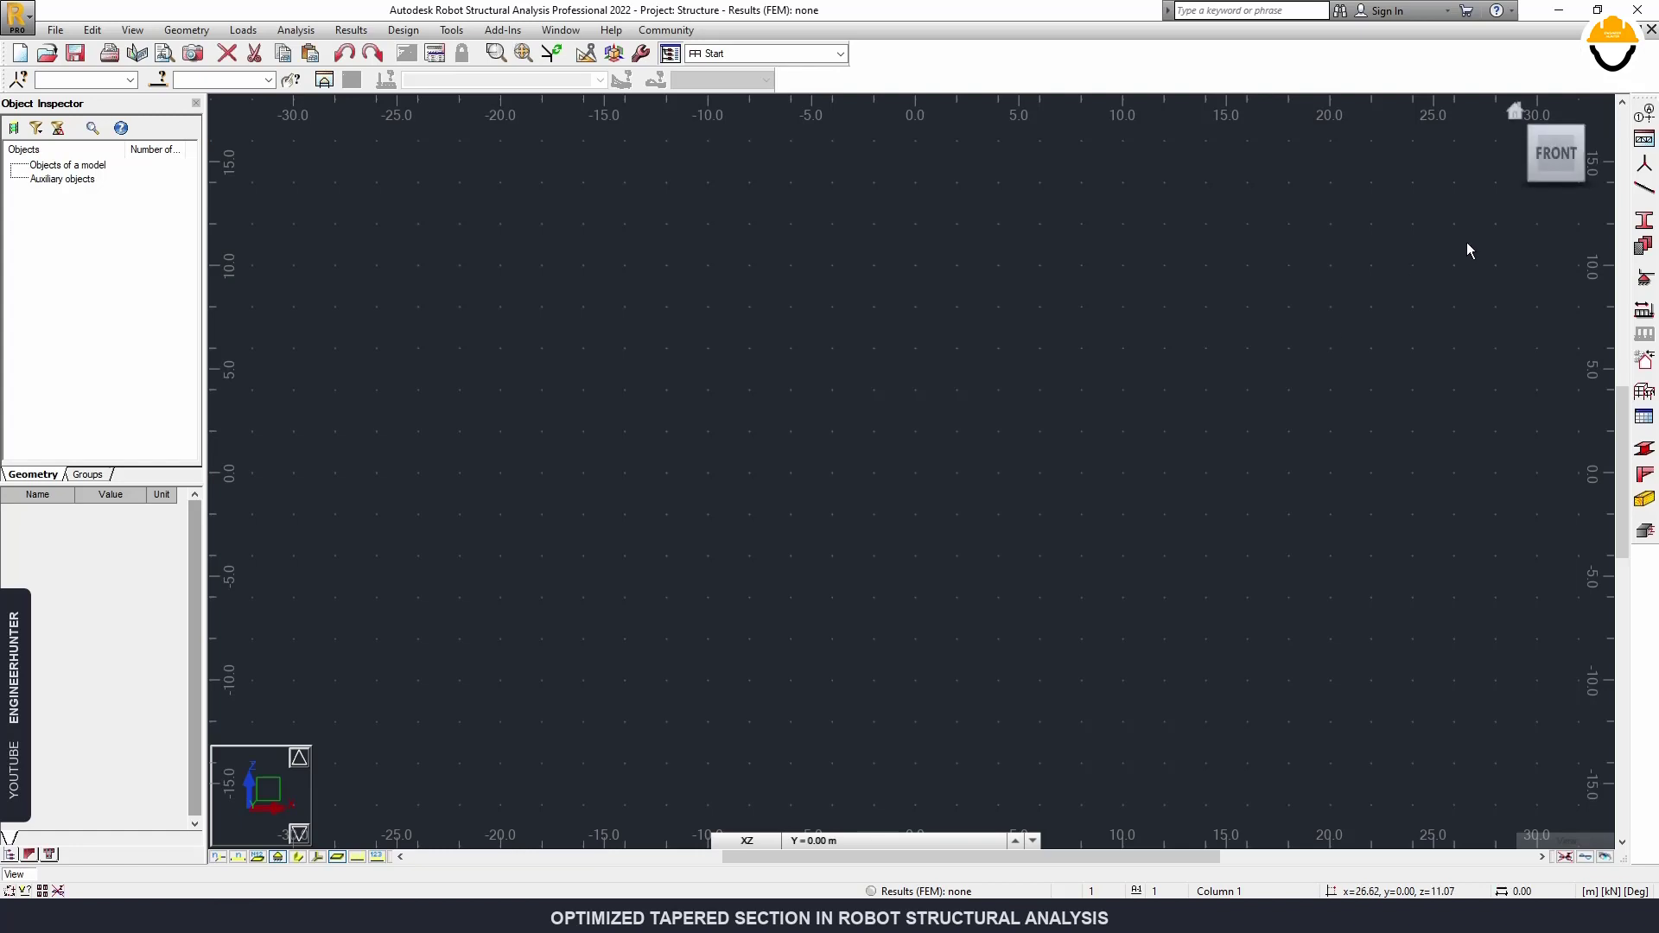
Define Cartesian structural axes along X from 0.00 m with 2 repetitions at 15 m spacing.
click(1645, 115)
drag(701, 102, 1340, 145)
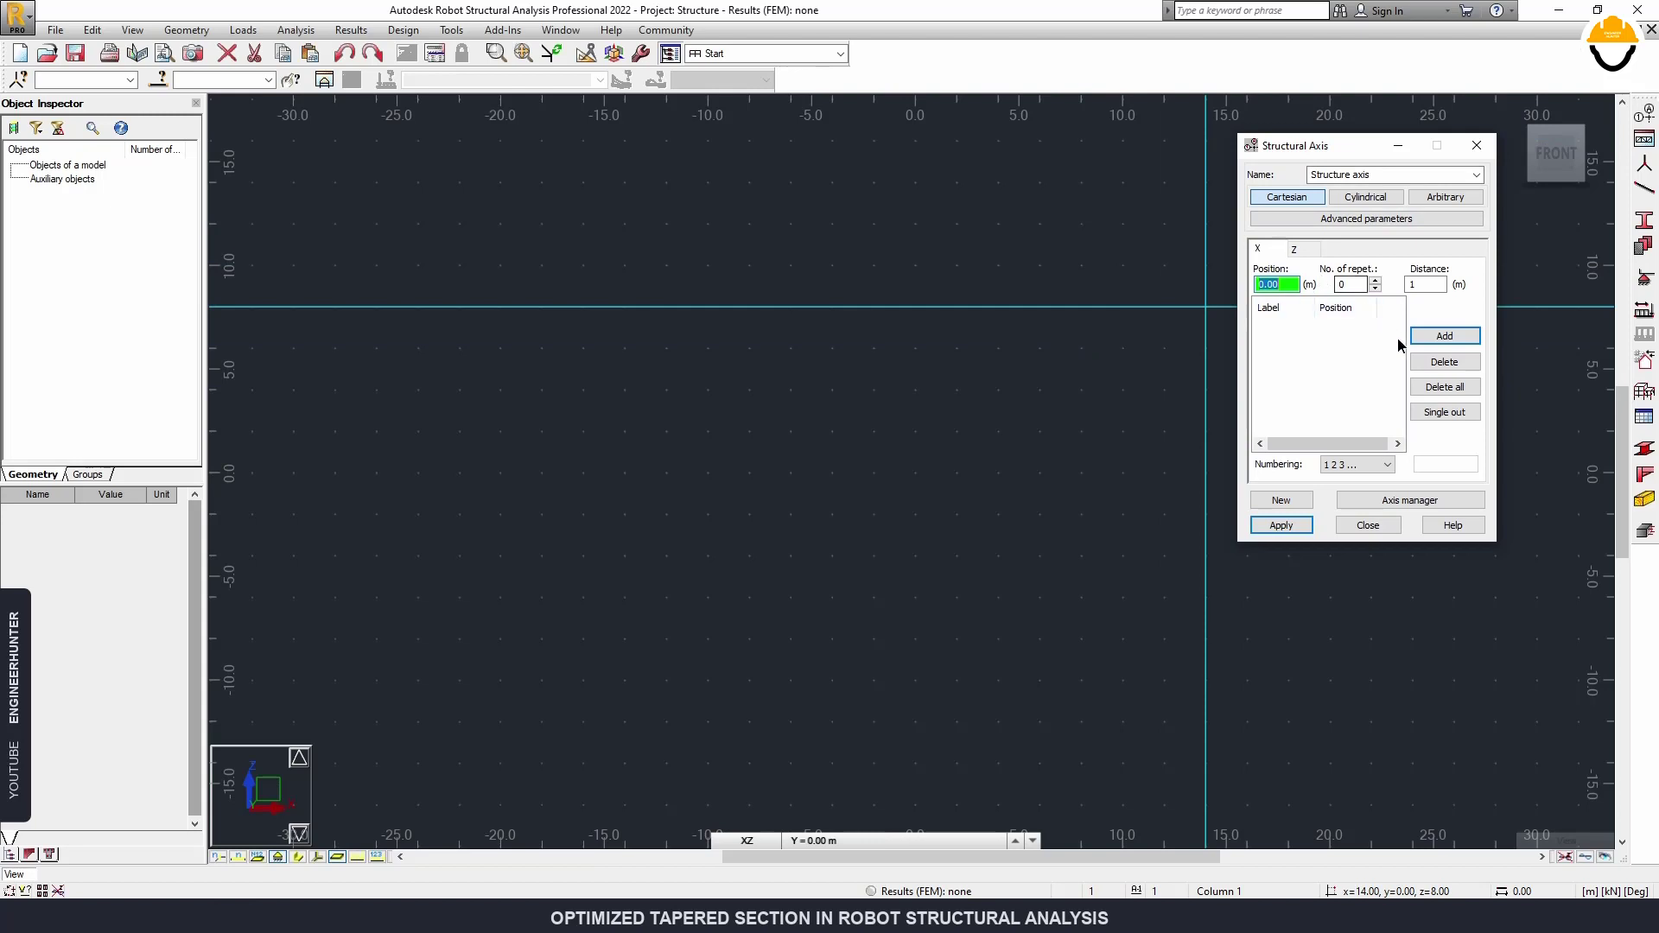
key(Tab)
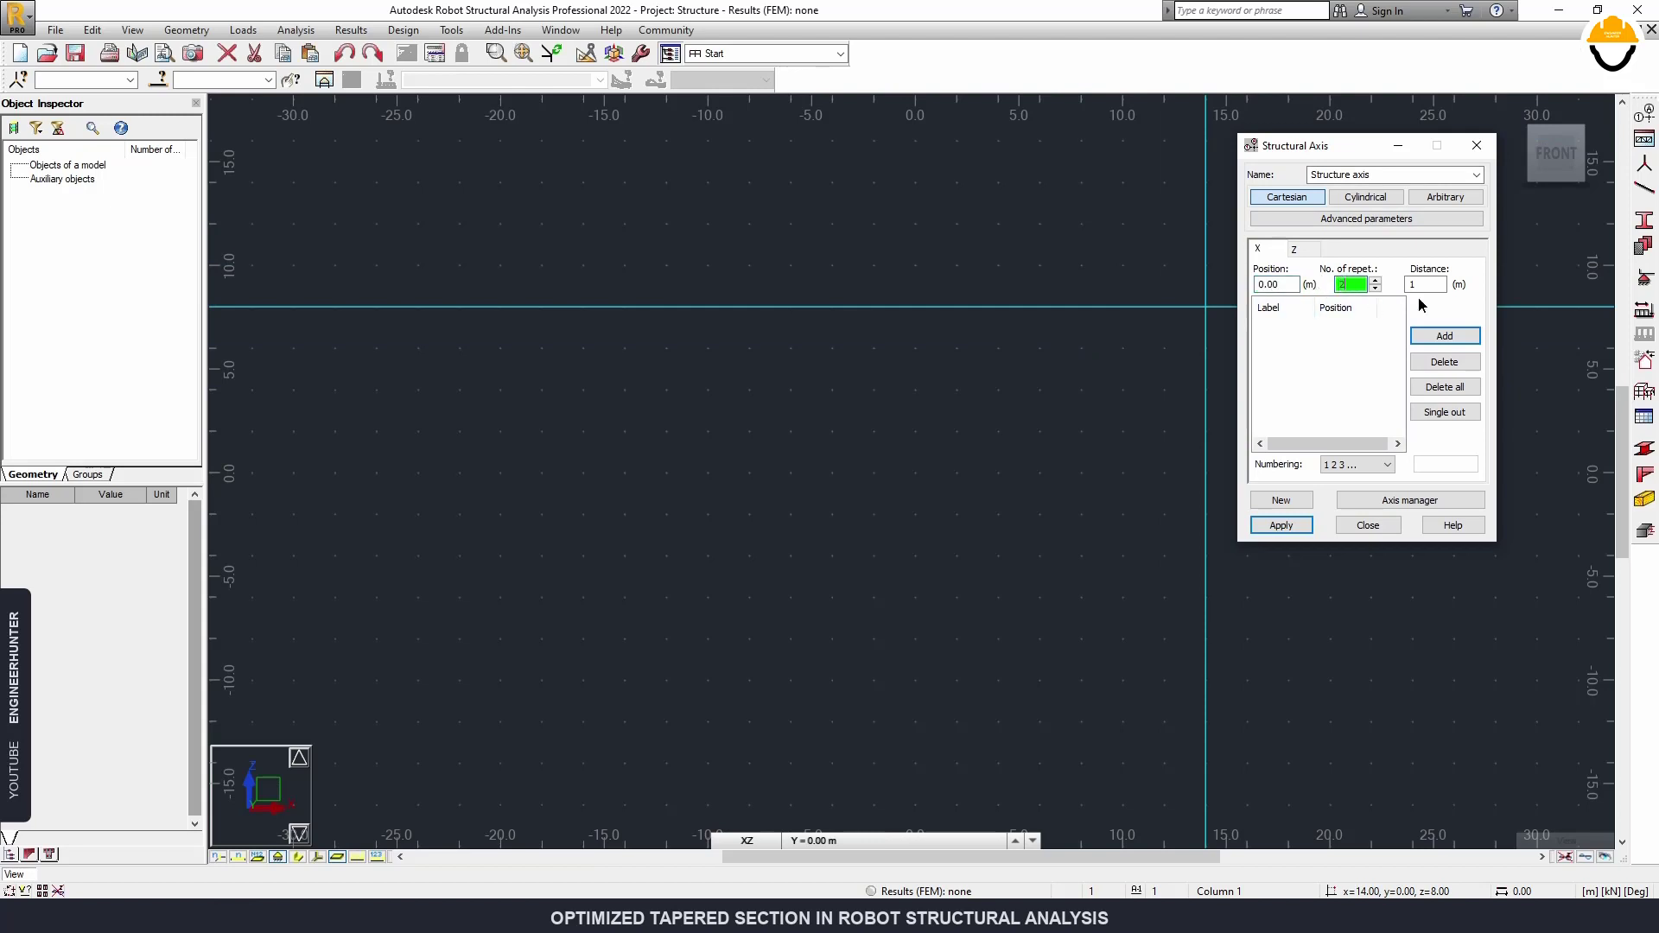
key(Tab)
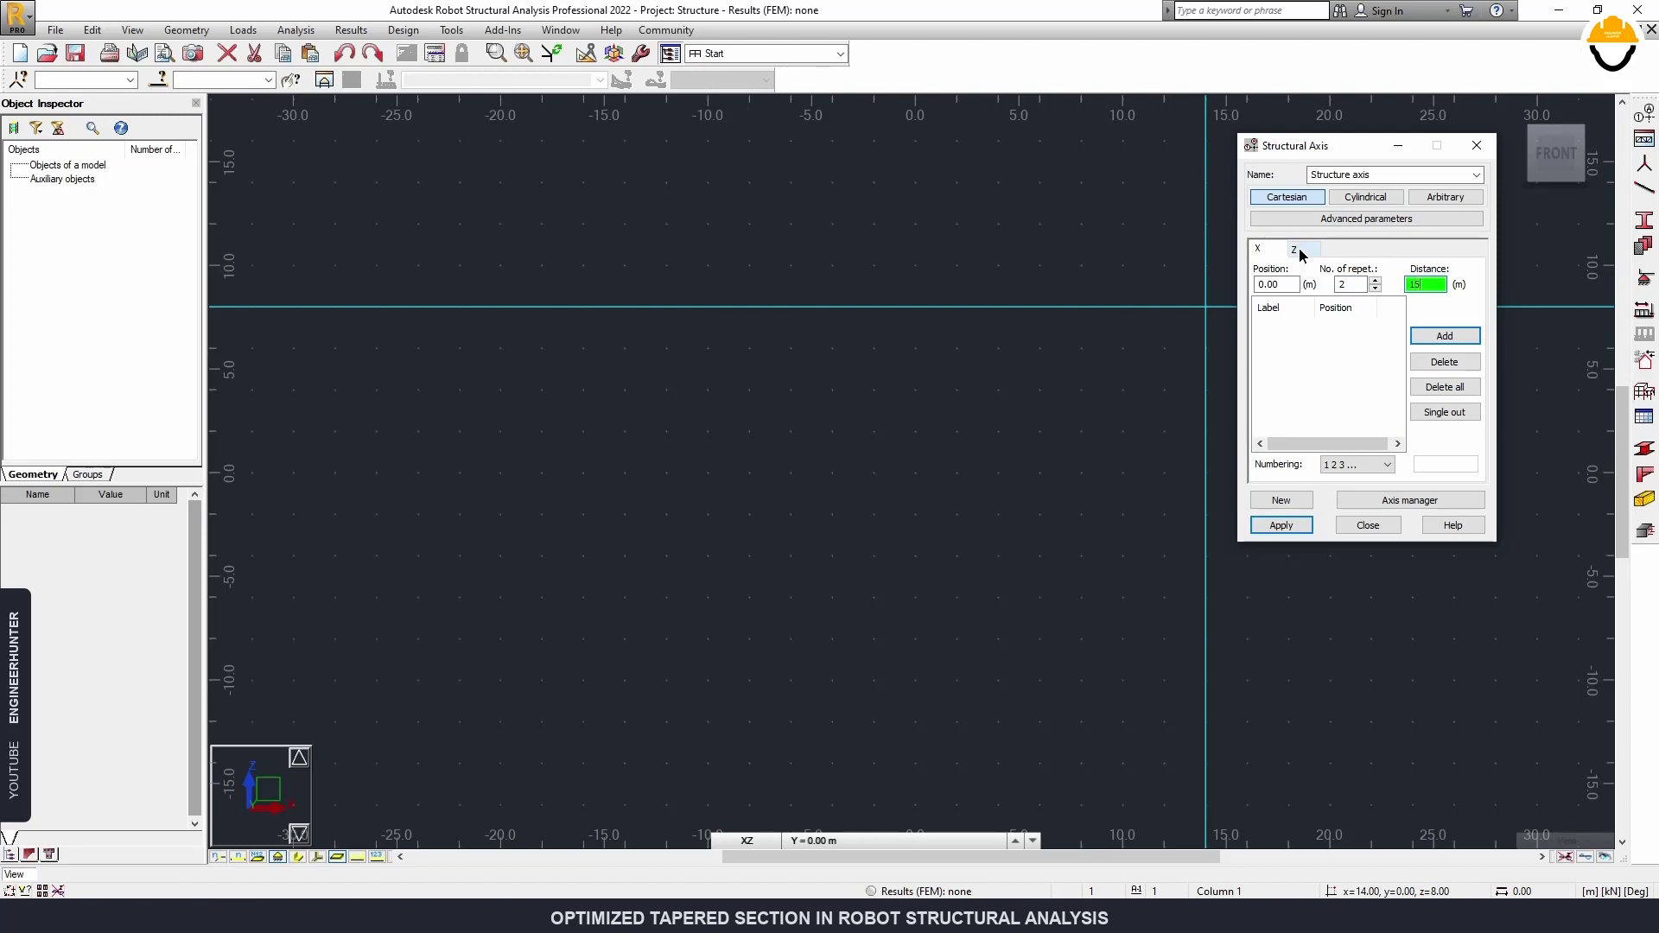
click(1444, 336)
Define Z axes from 0.00 m with 1 repetition at 8 m and set their numbering to Value.
click(1295, 249)
click(1336, 285)
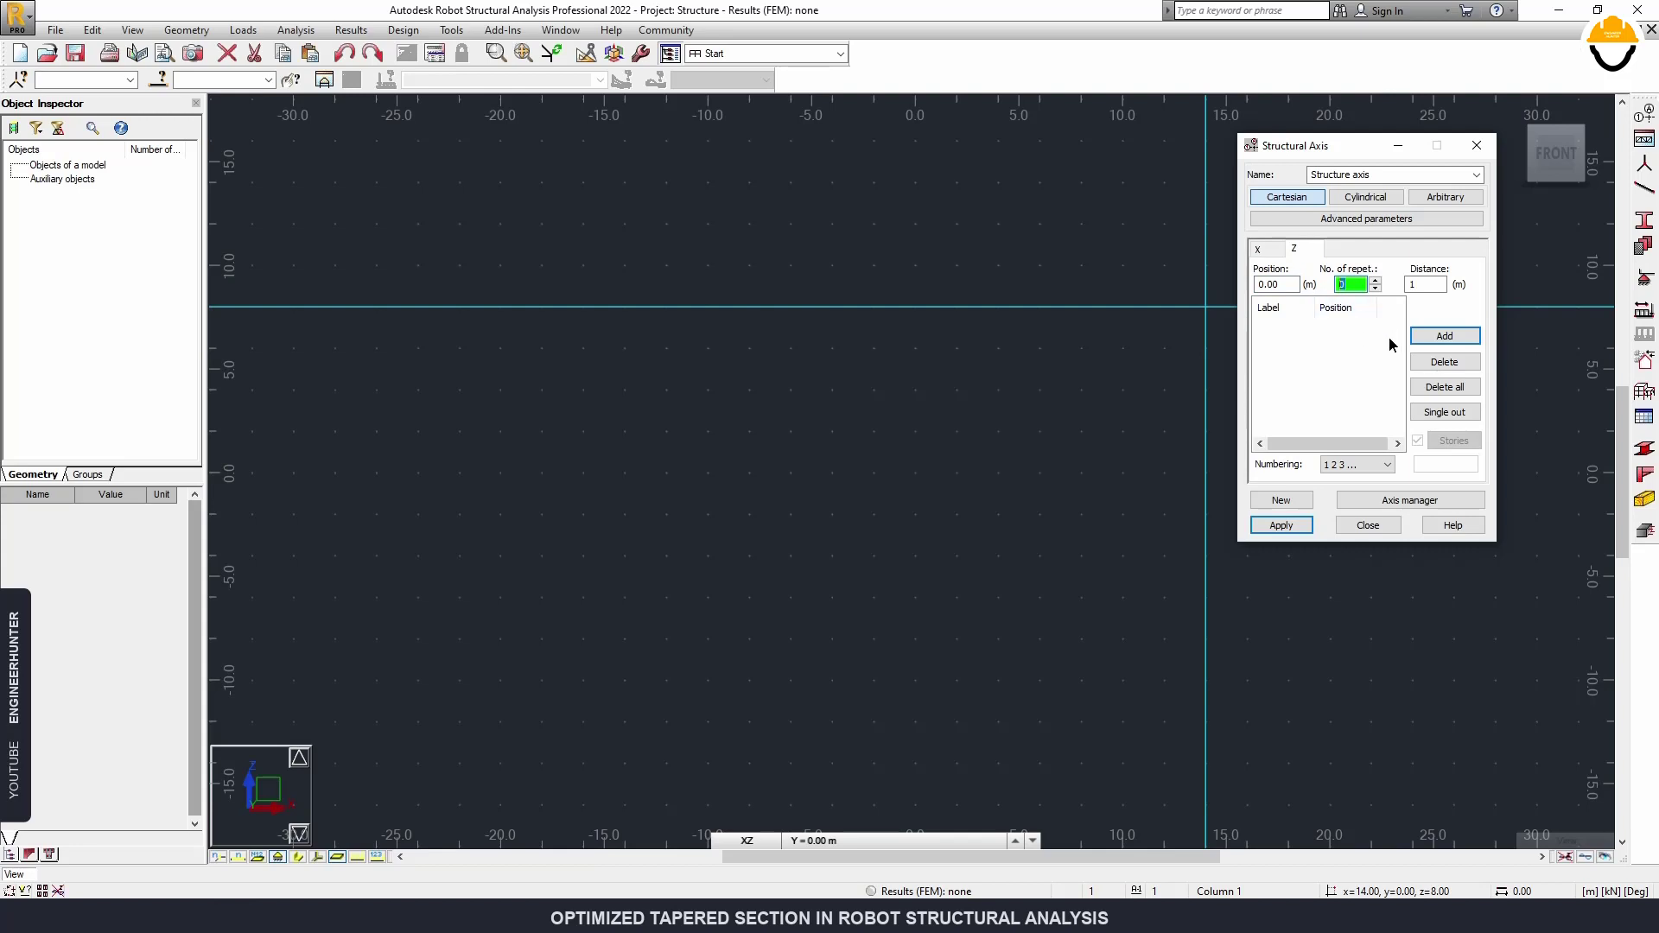
text(1)
click(1429, 281)
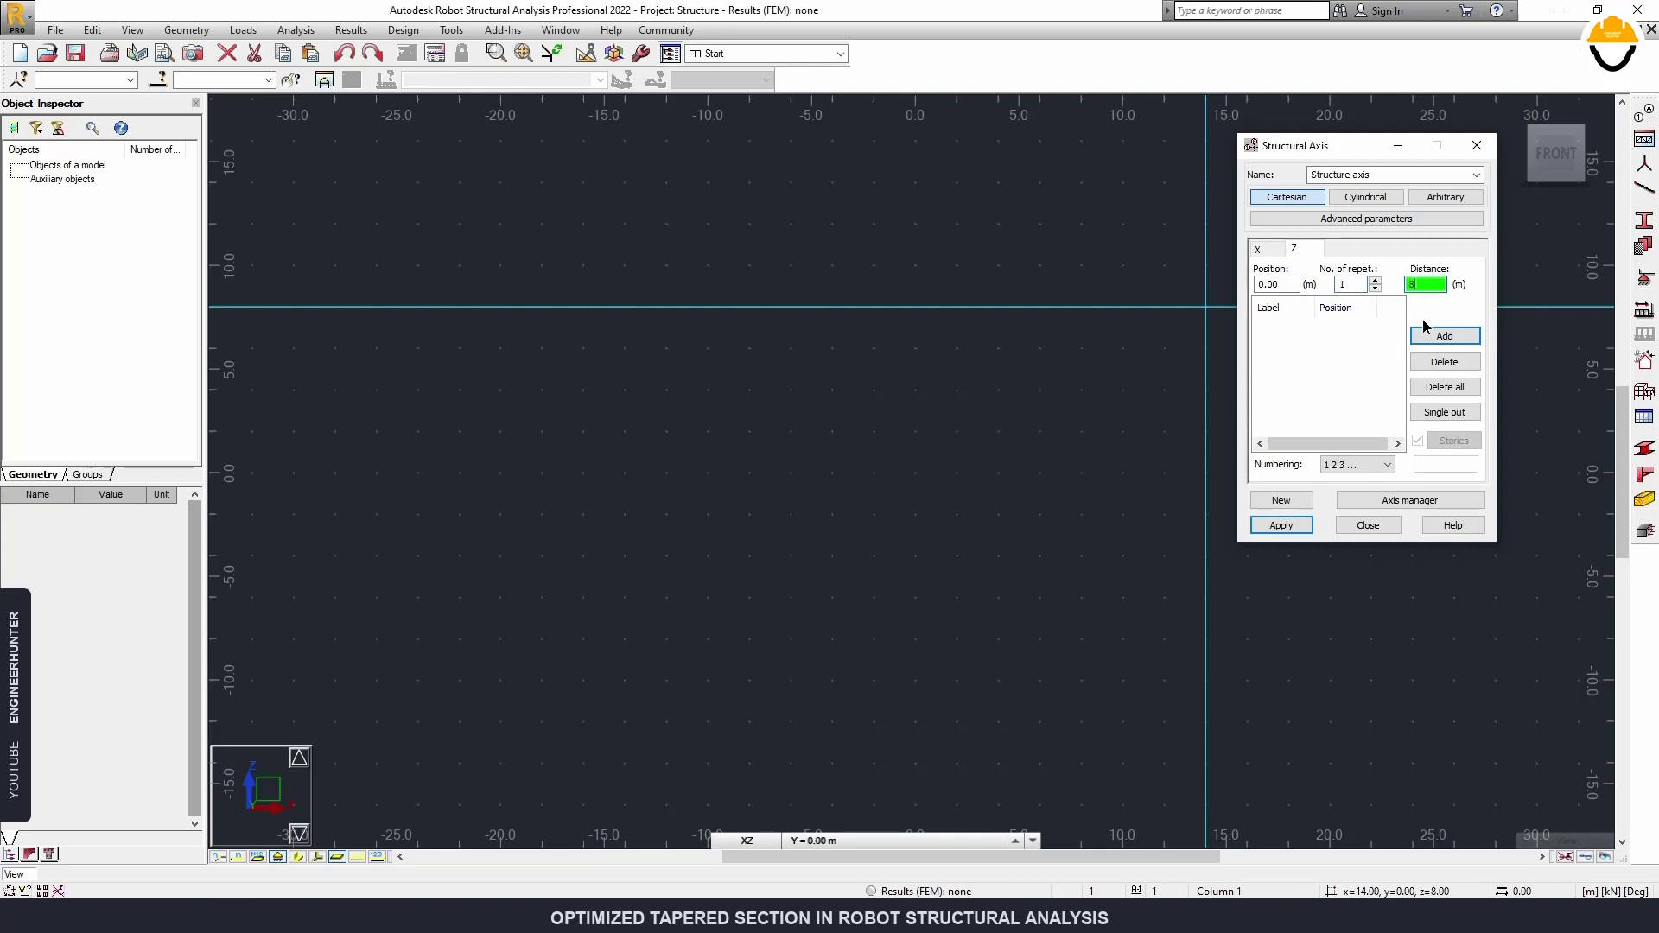
text(8)
click(1435, 334)
click(1357, 464)
click(1353, 498)
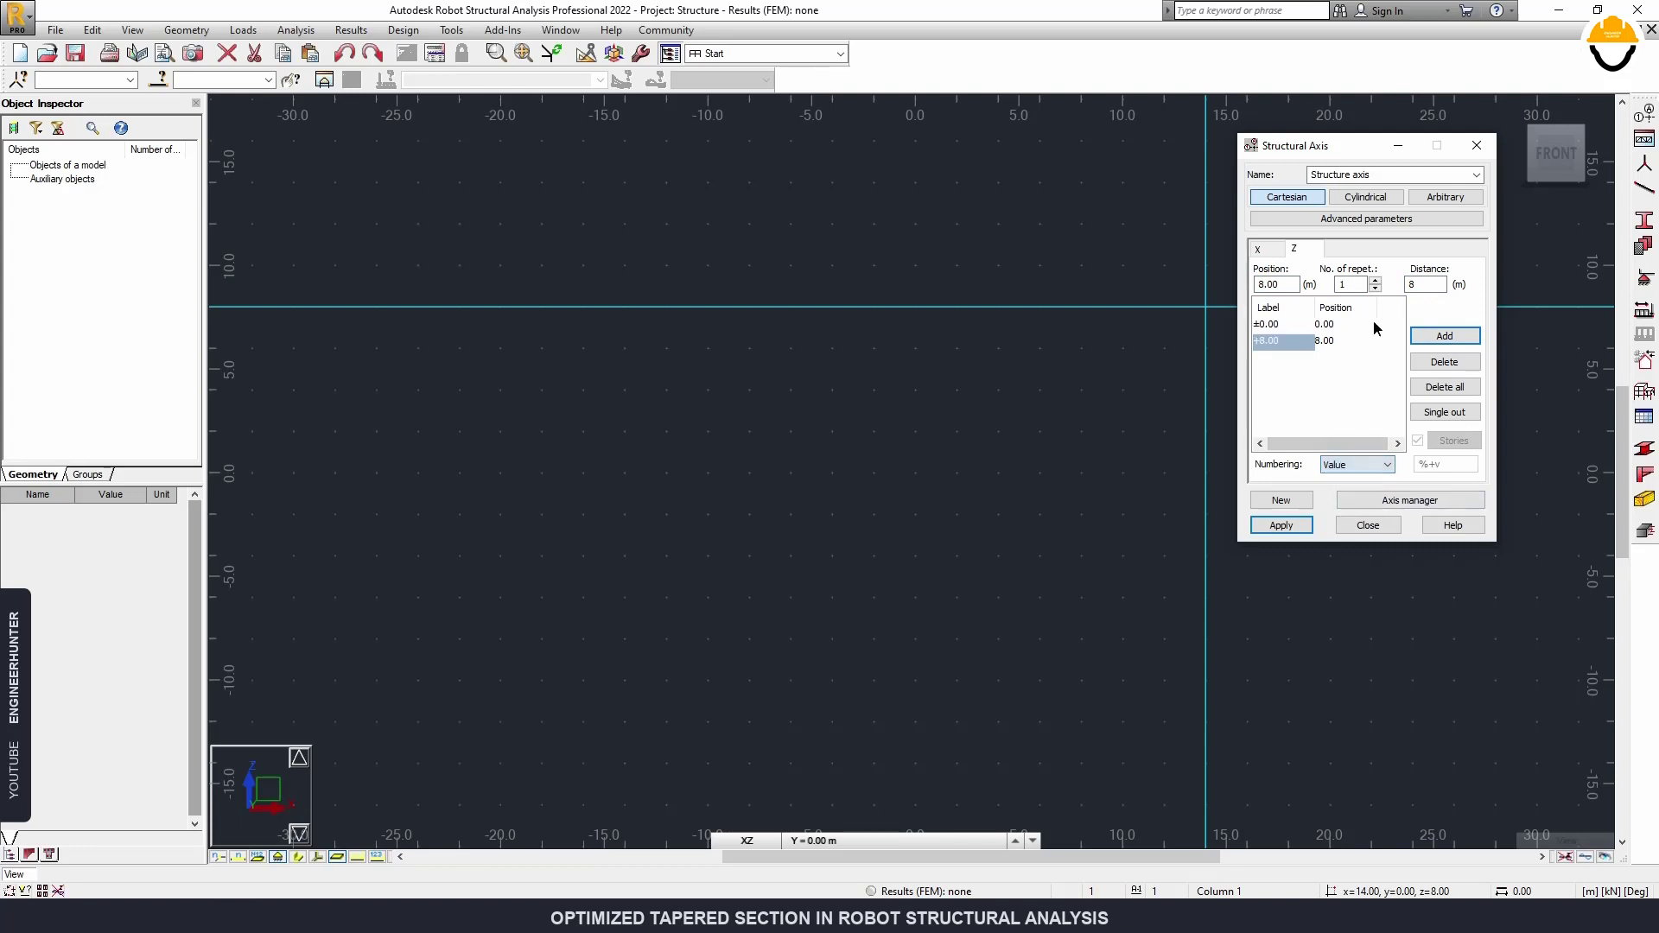
Add another Z axis 3 m above the 8 m level and finish the structural axis definition.
double_click(1419, 280)
click(1444, 335)
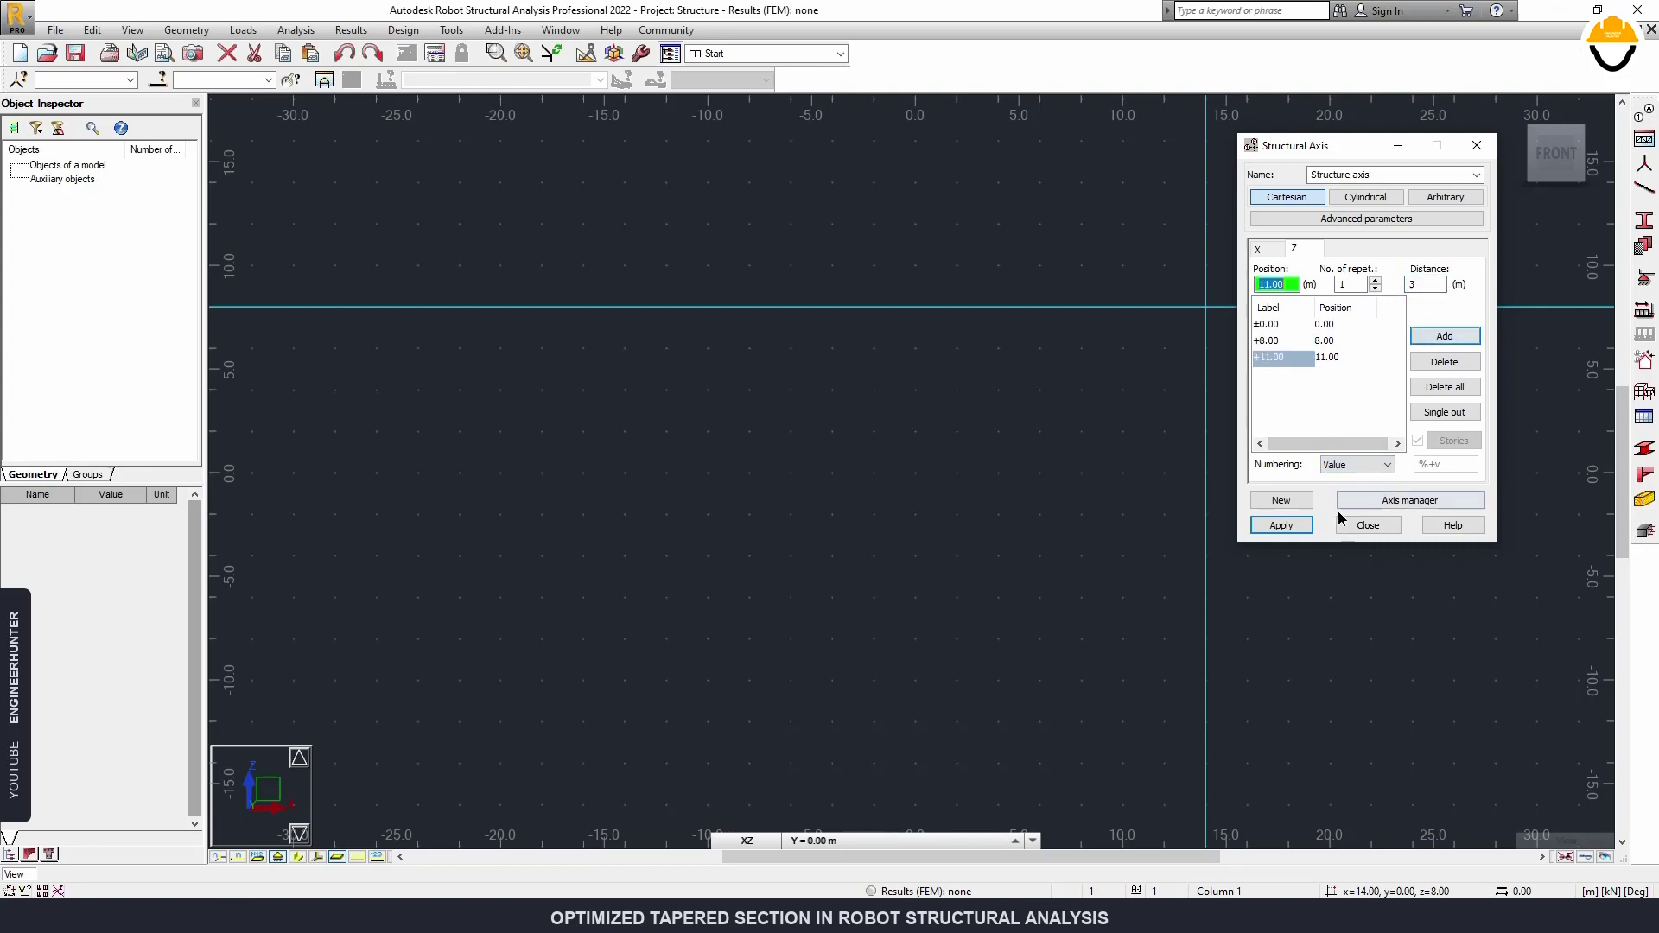
click(1365, 524)
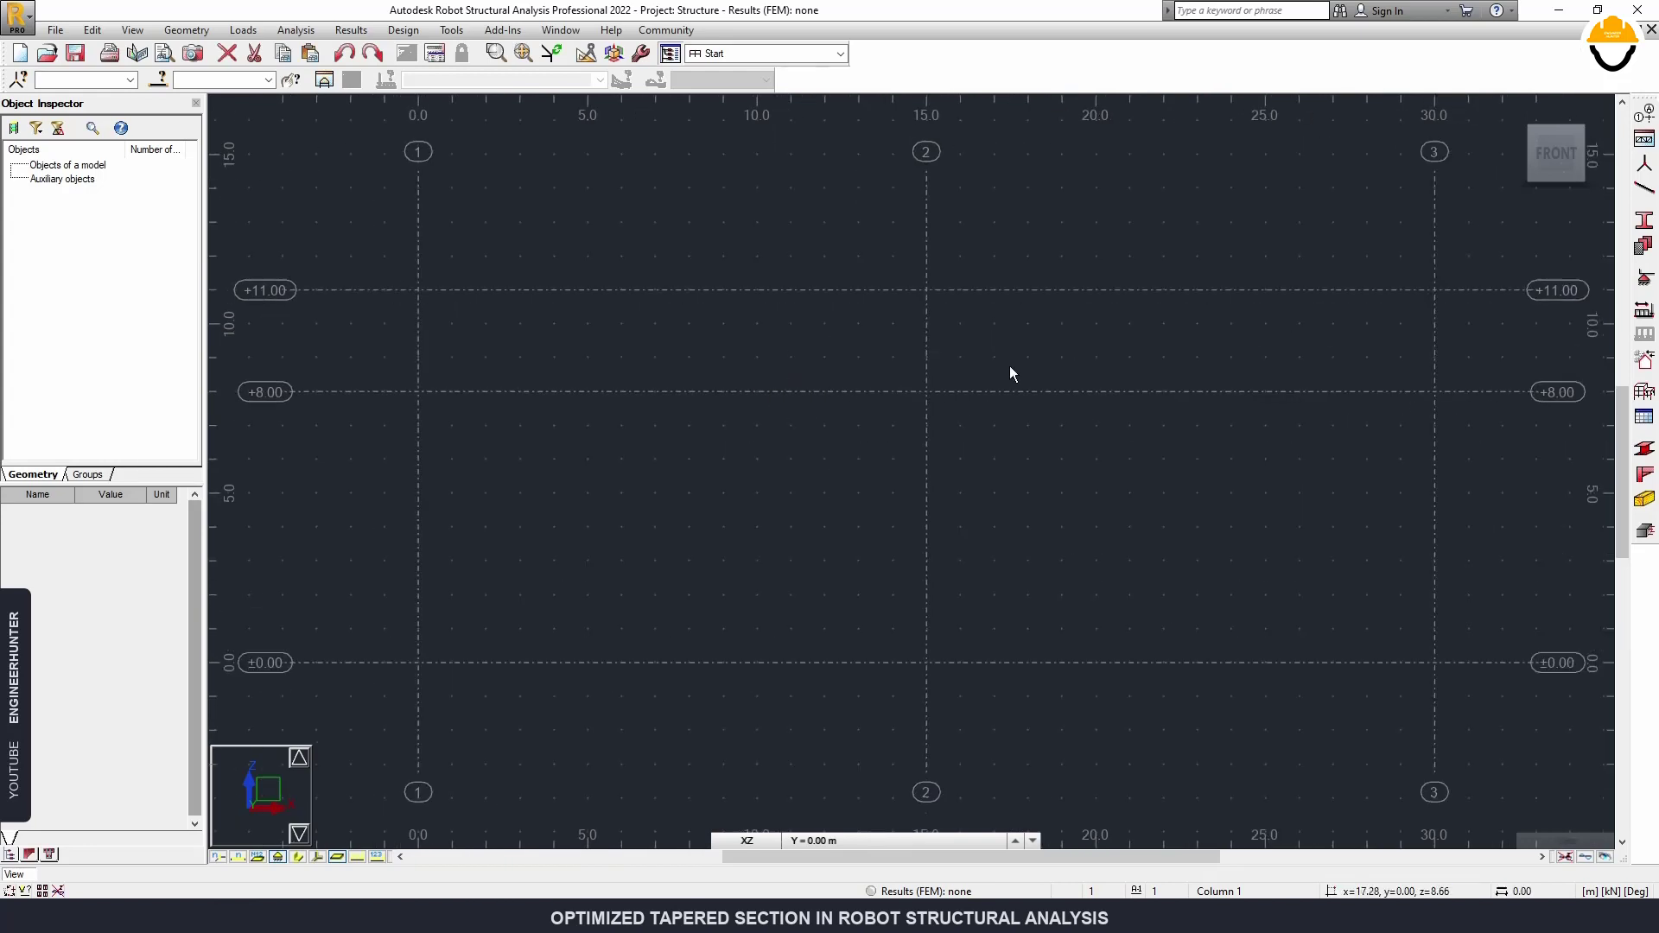
Set the tapered section Column 1 to width b 200 mm and web height hw 300 mm at the start and 800 mm at the end.
click(1646, 223)
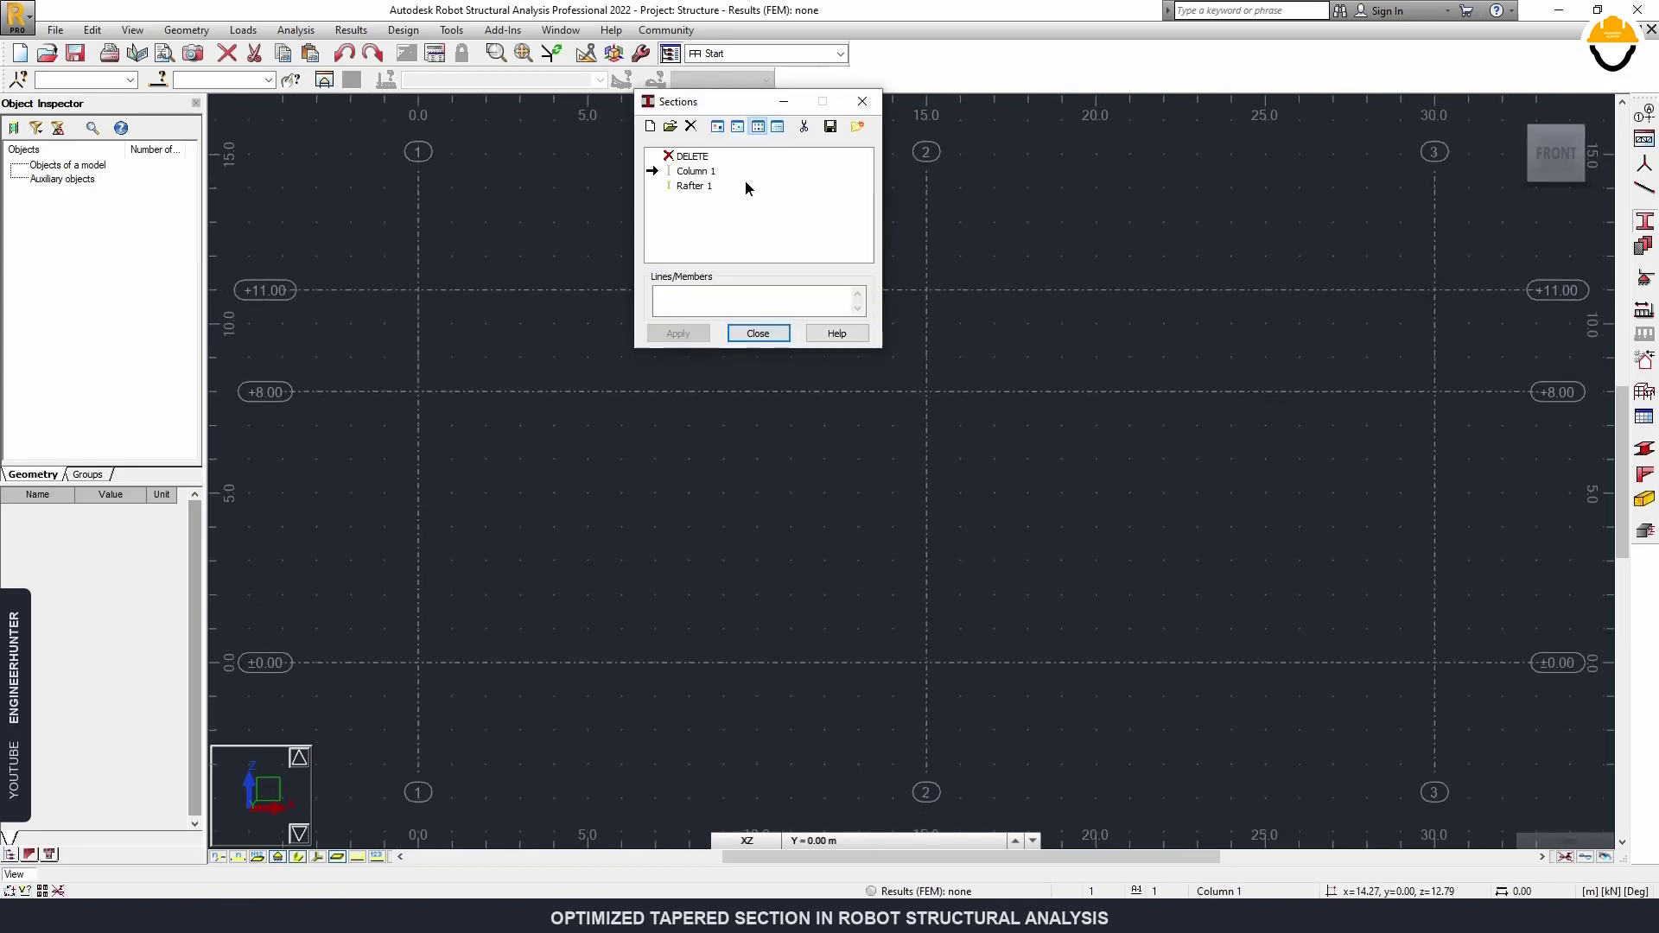
drag(700, 105, 1385, 113)
double_click(1380, 178)
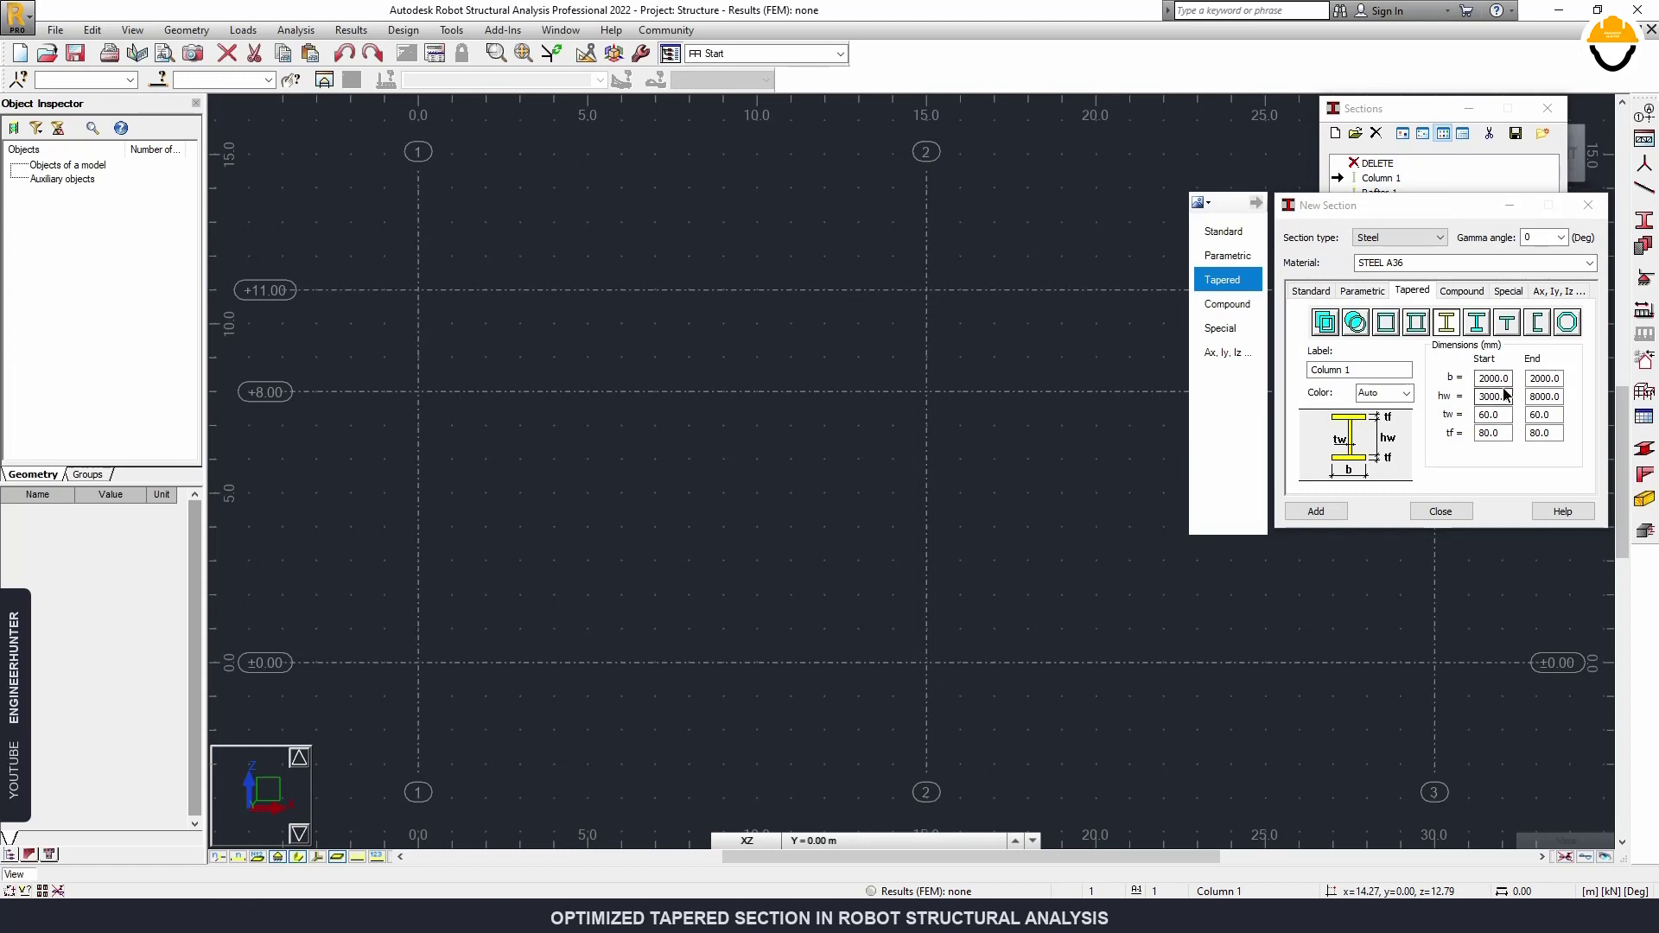
click(1488, 380)
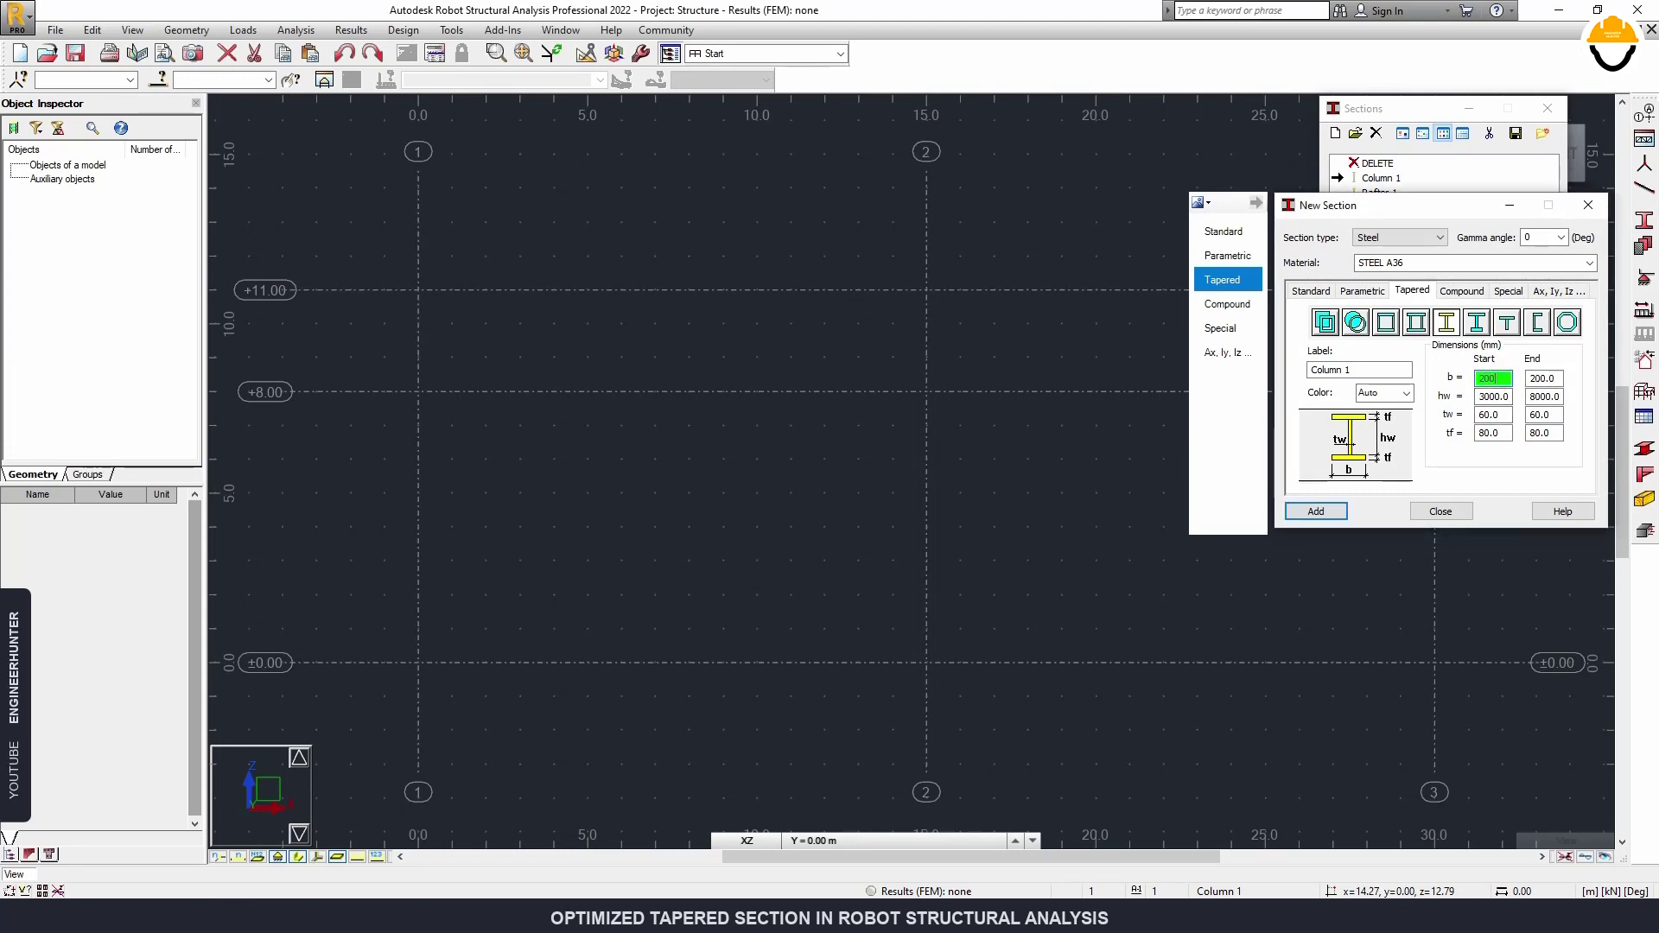
text(200)
key(Tab)
text(80)
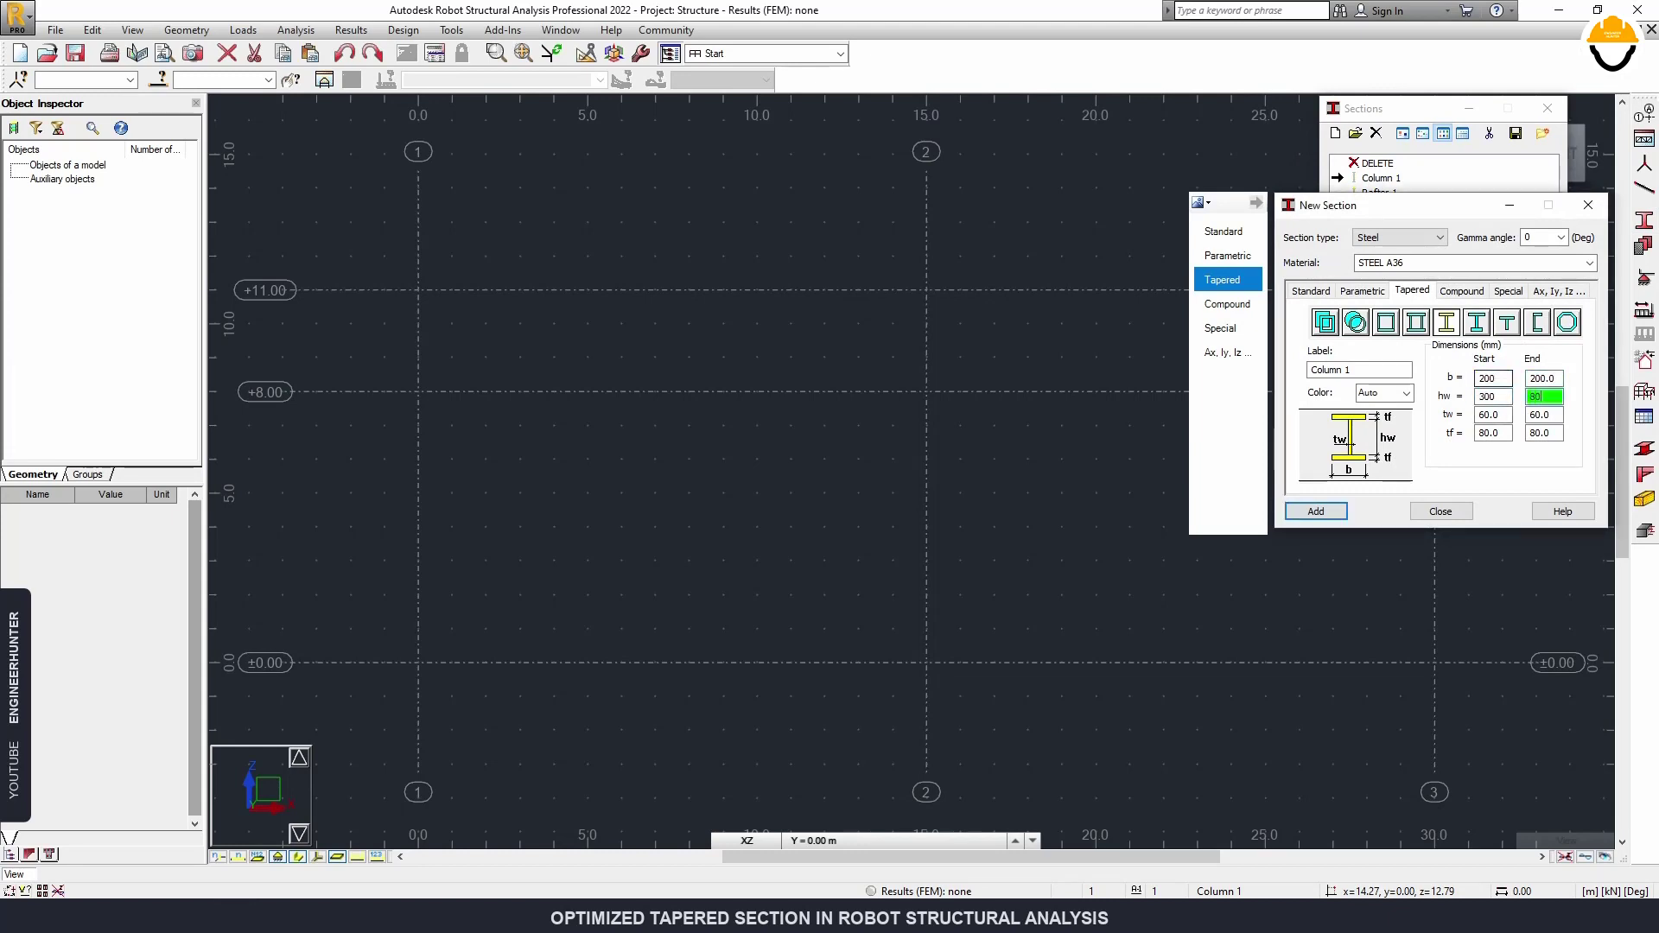
text(0)
Set Column 1's web thickness tw to 6 mm and flange thickness tf to 8 mm, and save the section.
key(Tab)
text(6)
key(Tab)
key(Tab)
text(8)
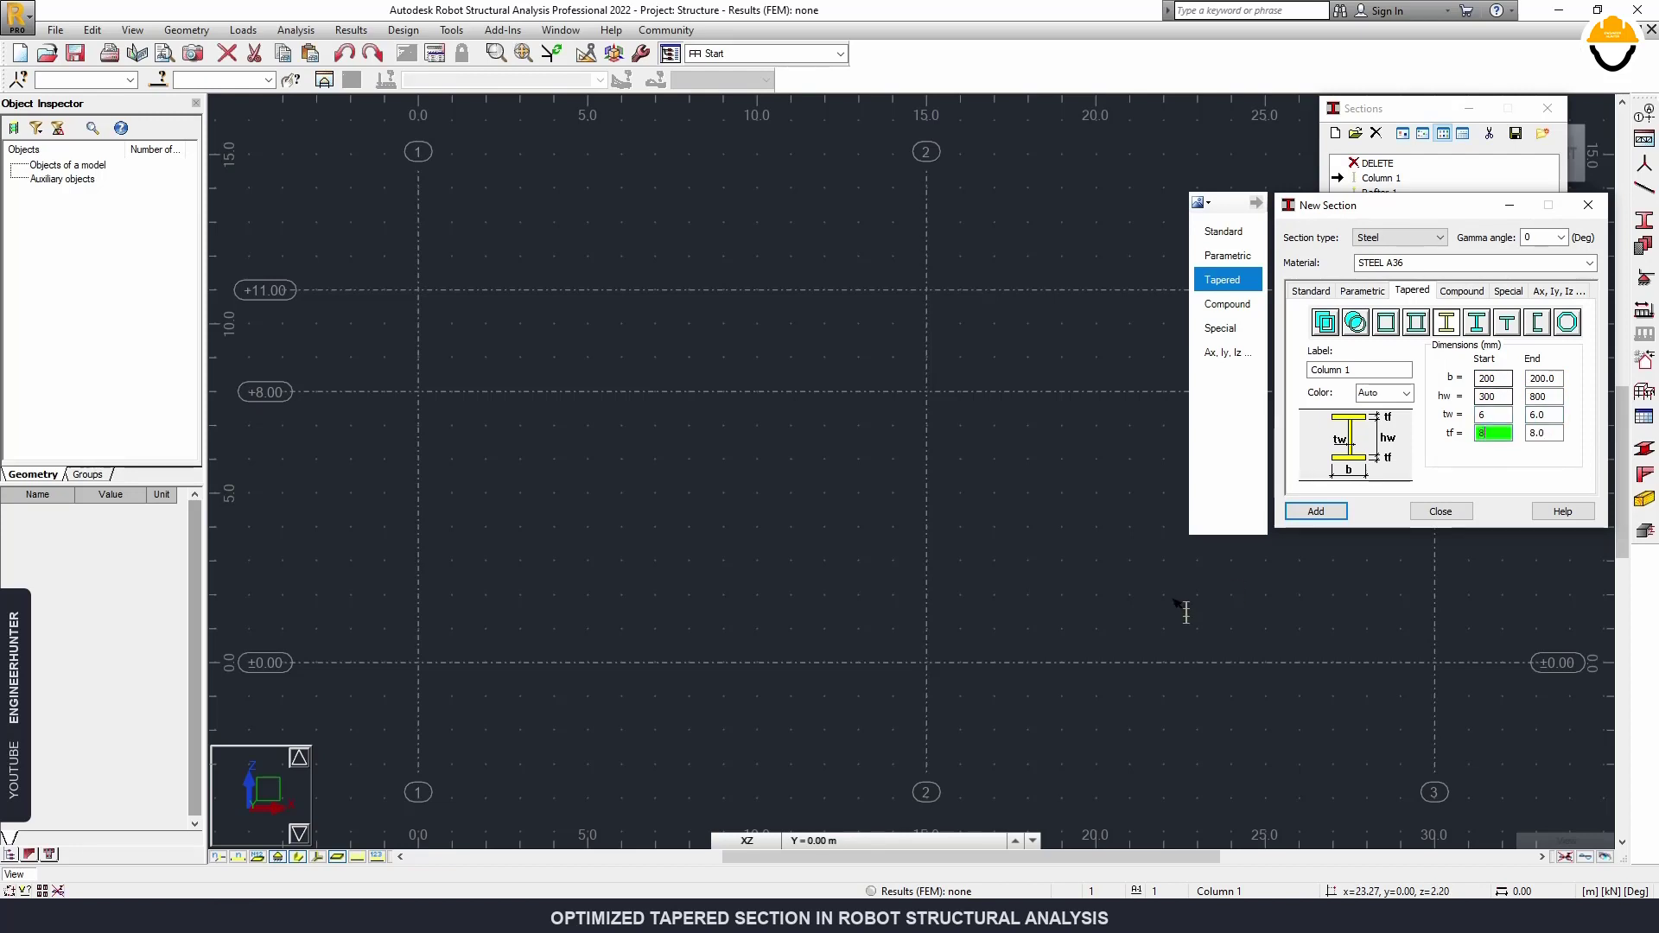
click(1315, 511)
click(1359, 408)
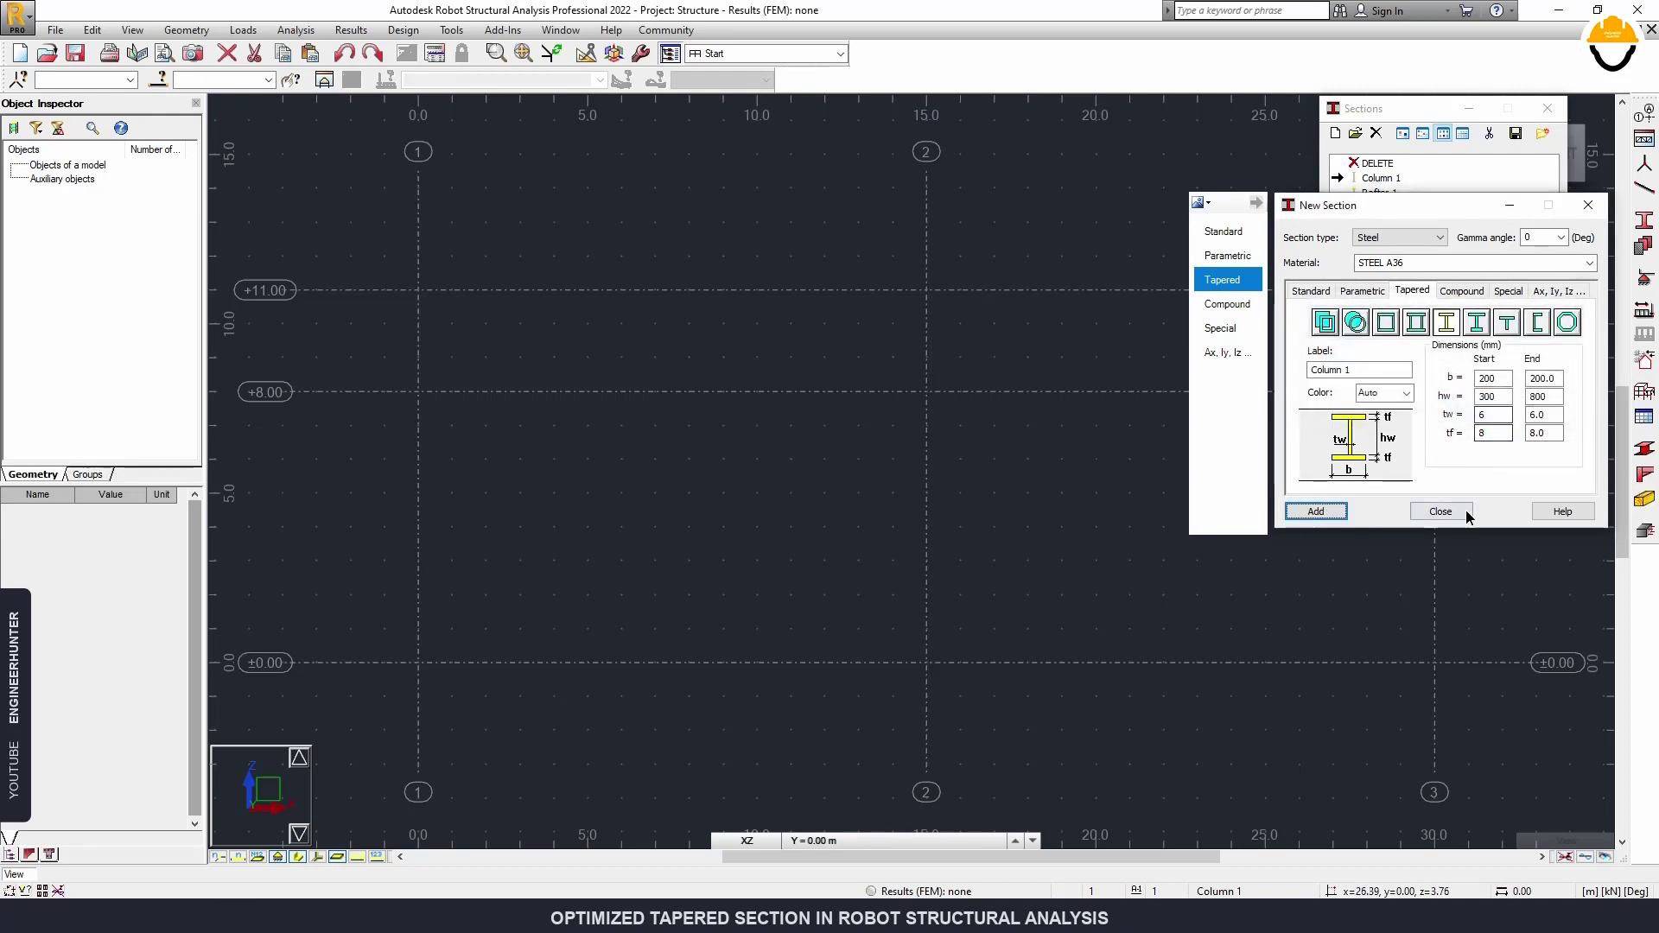
click(1467, 515)
Set the tapered section Rafter 1 to width b 200 mm and web height hw 800 mm at the start and 500 mm at the end.
double_click(1377, 192)
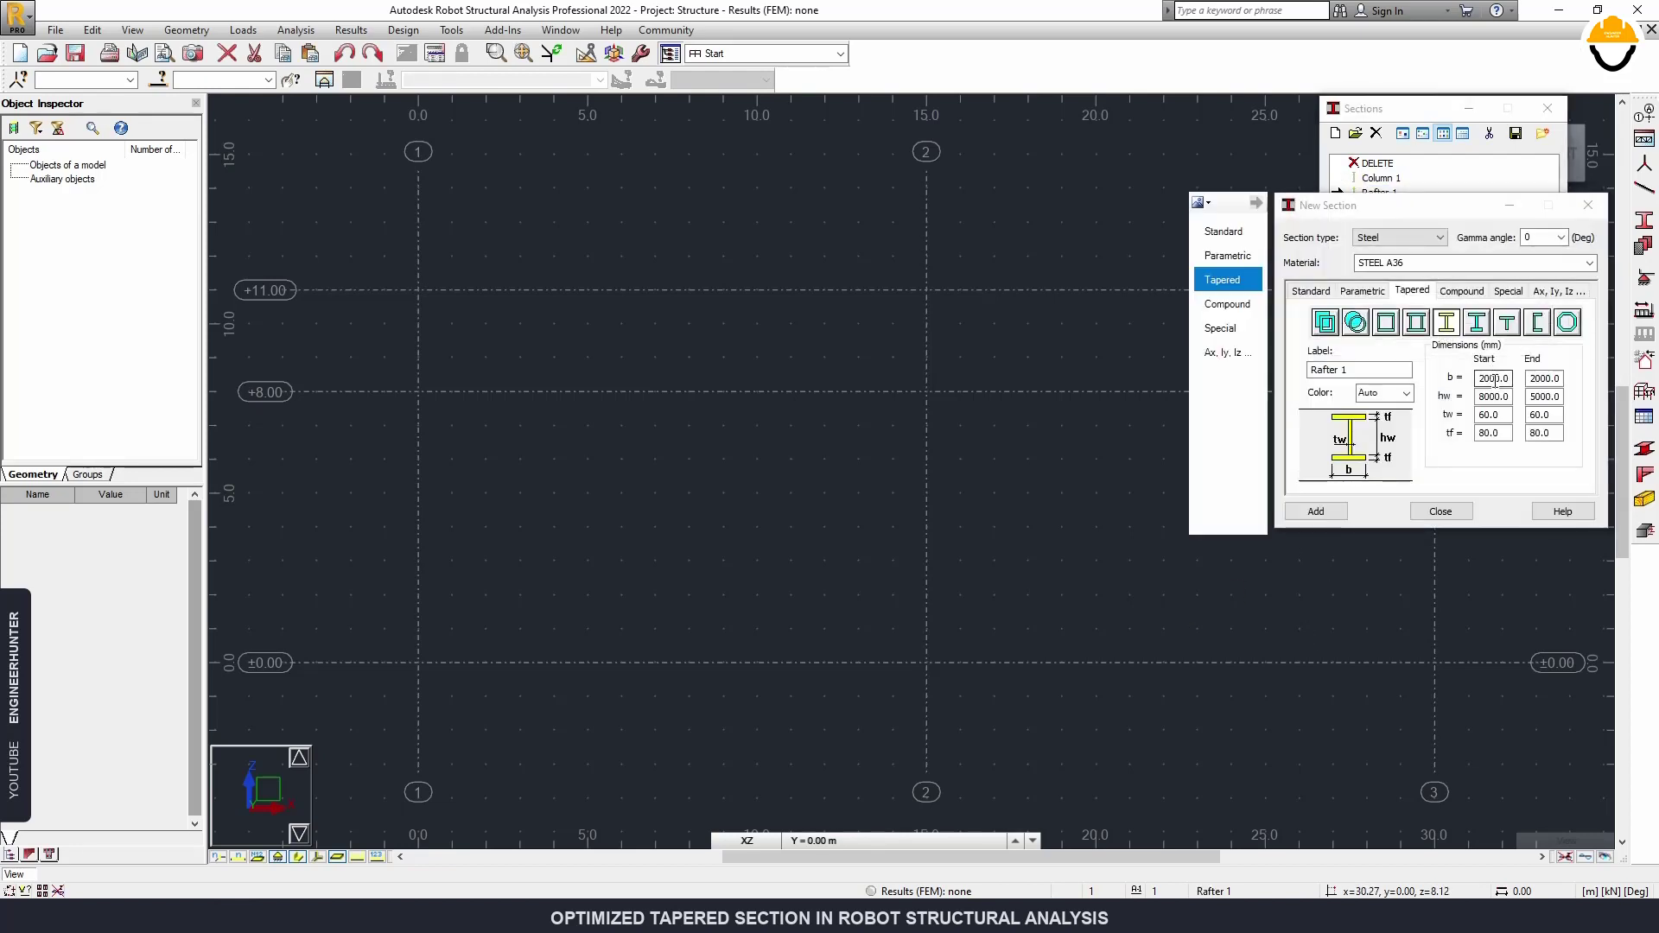
click(1495, 378)
text(200)
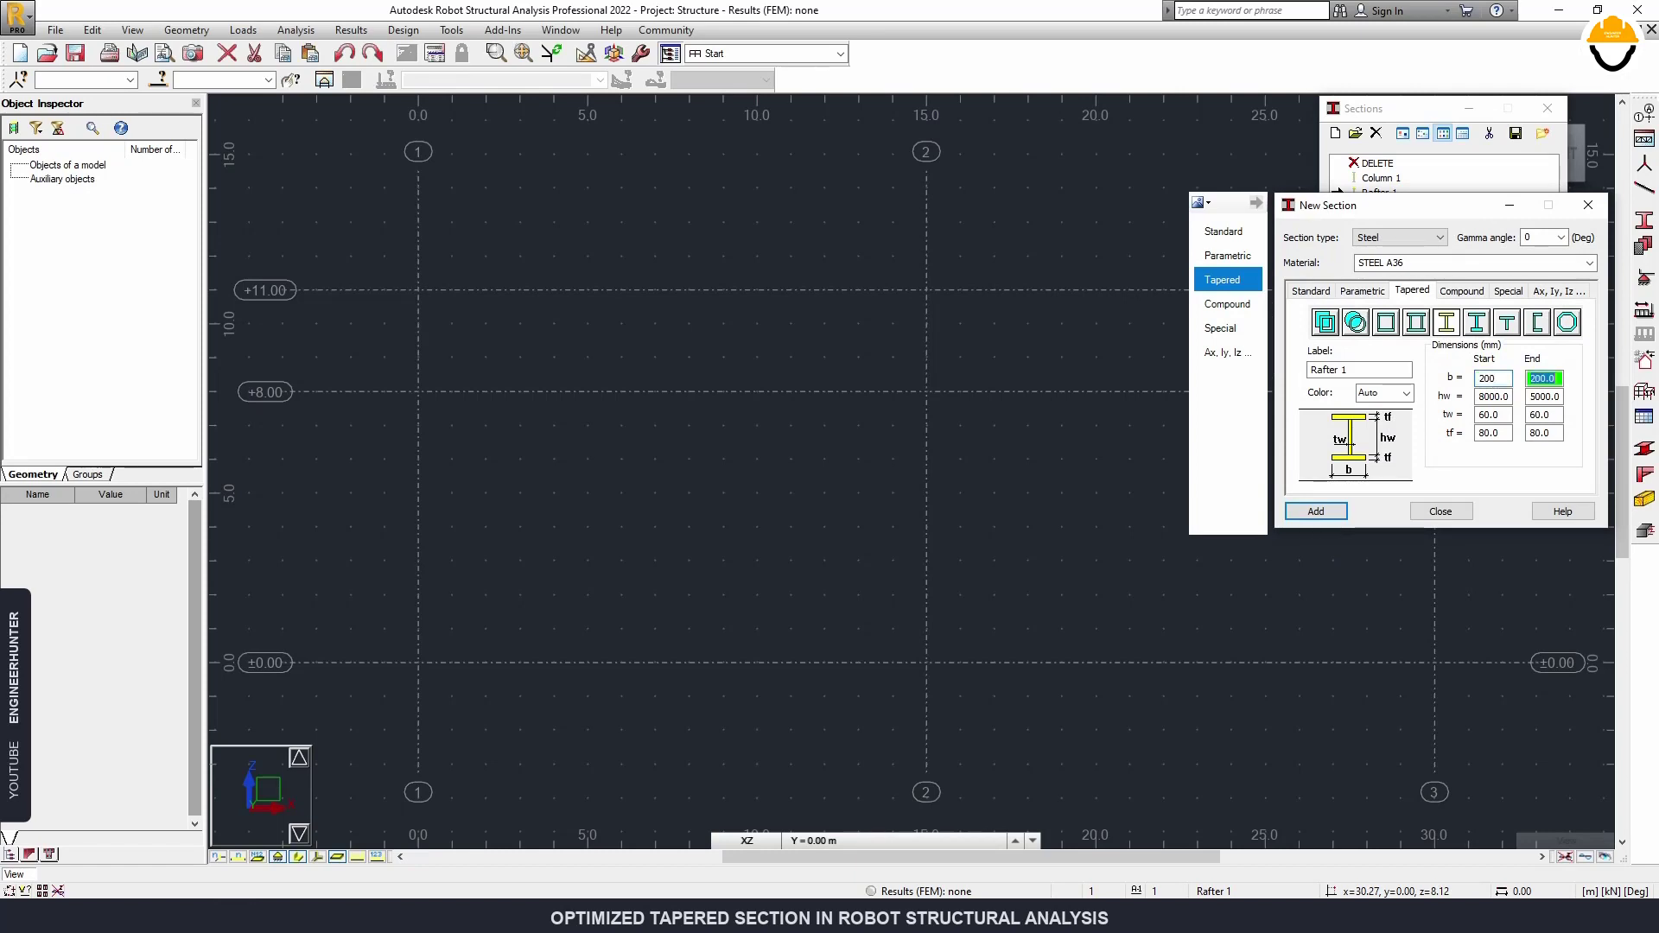
key(Tab)
text(800)
key(Tab)
text(500)
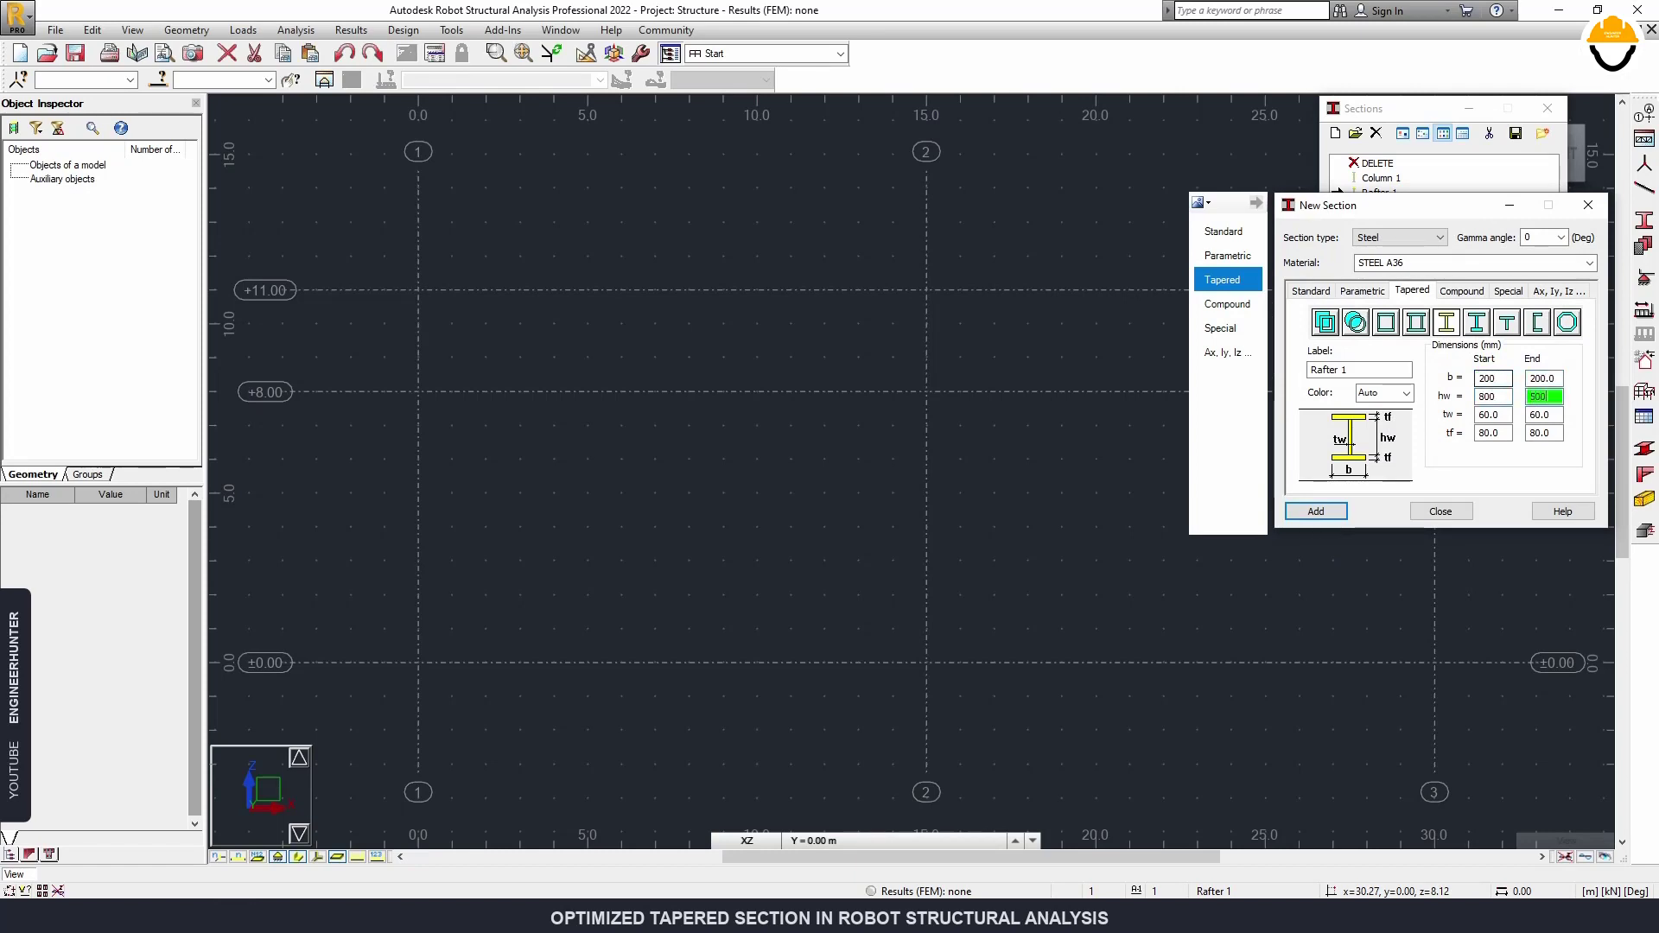
Set Rafter 1's web thickness tw to 6 mm and flange thickness tf to 8 mm, and save the section.
key(Tab)
text(6)
key(Tab)
key(Tab)
text(8)
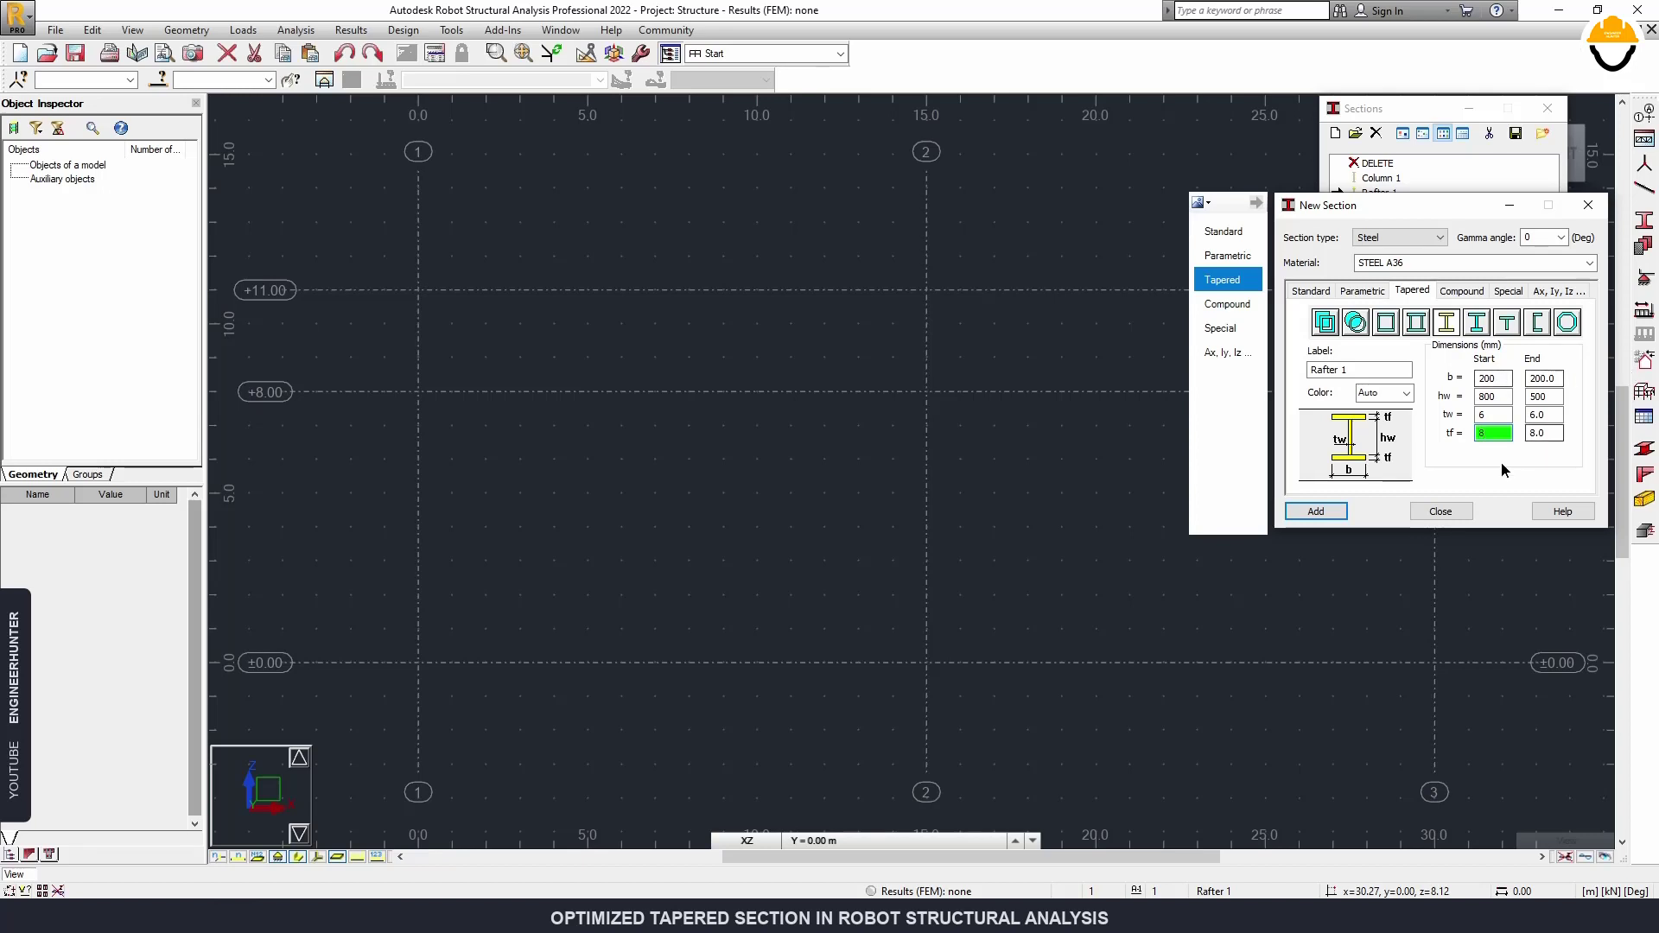
click(1316, 510)
click(1398, 412)
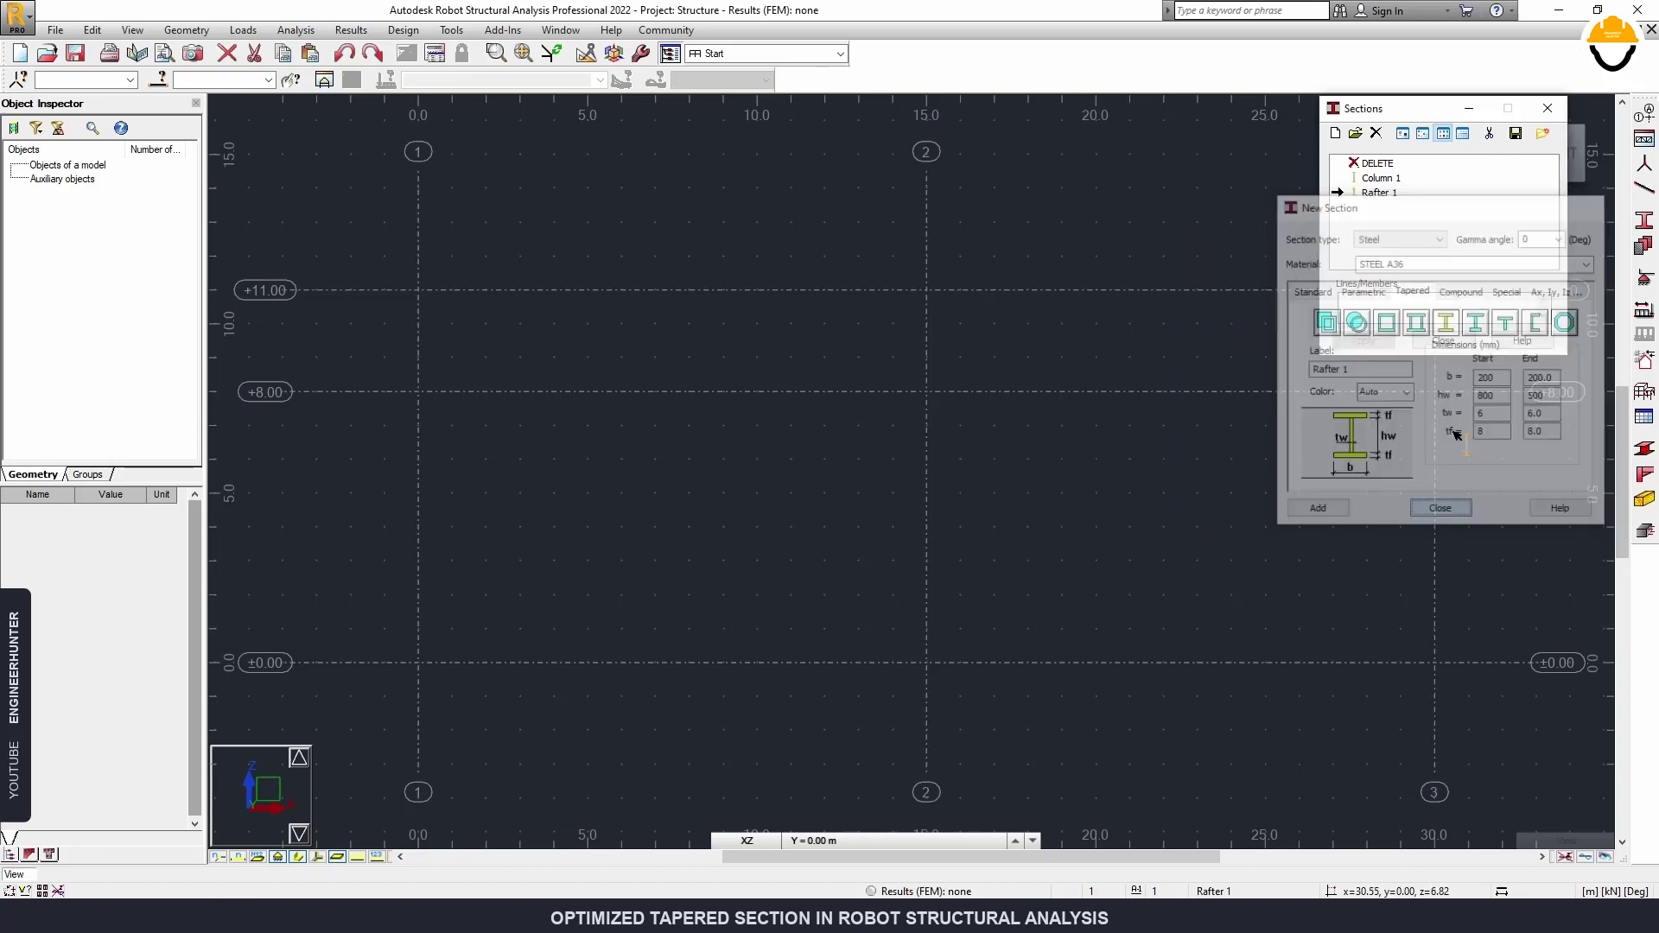
Draw two Column 1 members from level ±0.00 up to +8.00 on axes 1 and 3.
click(1380, 179)
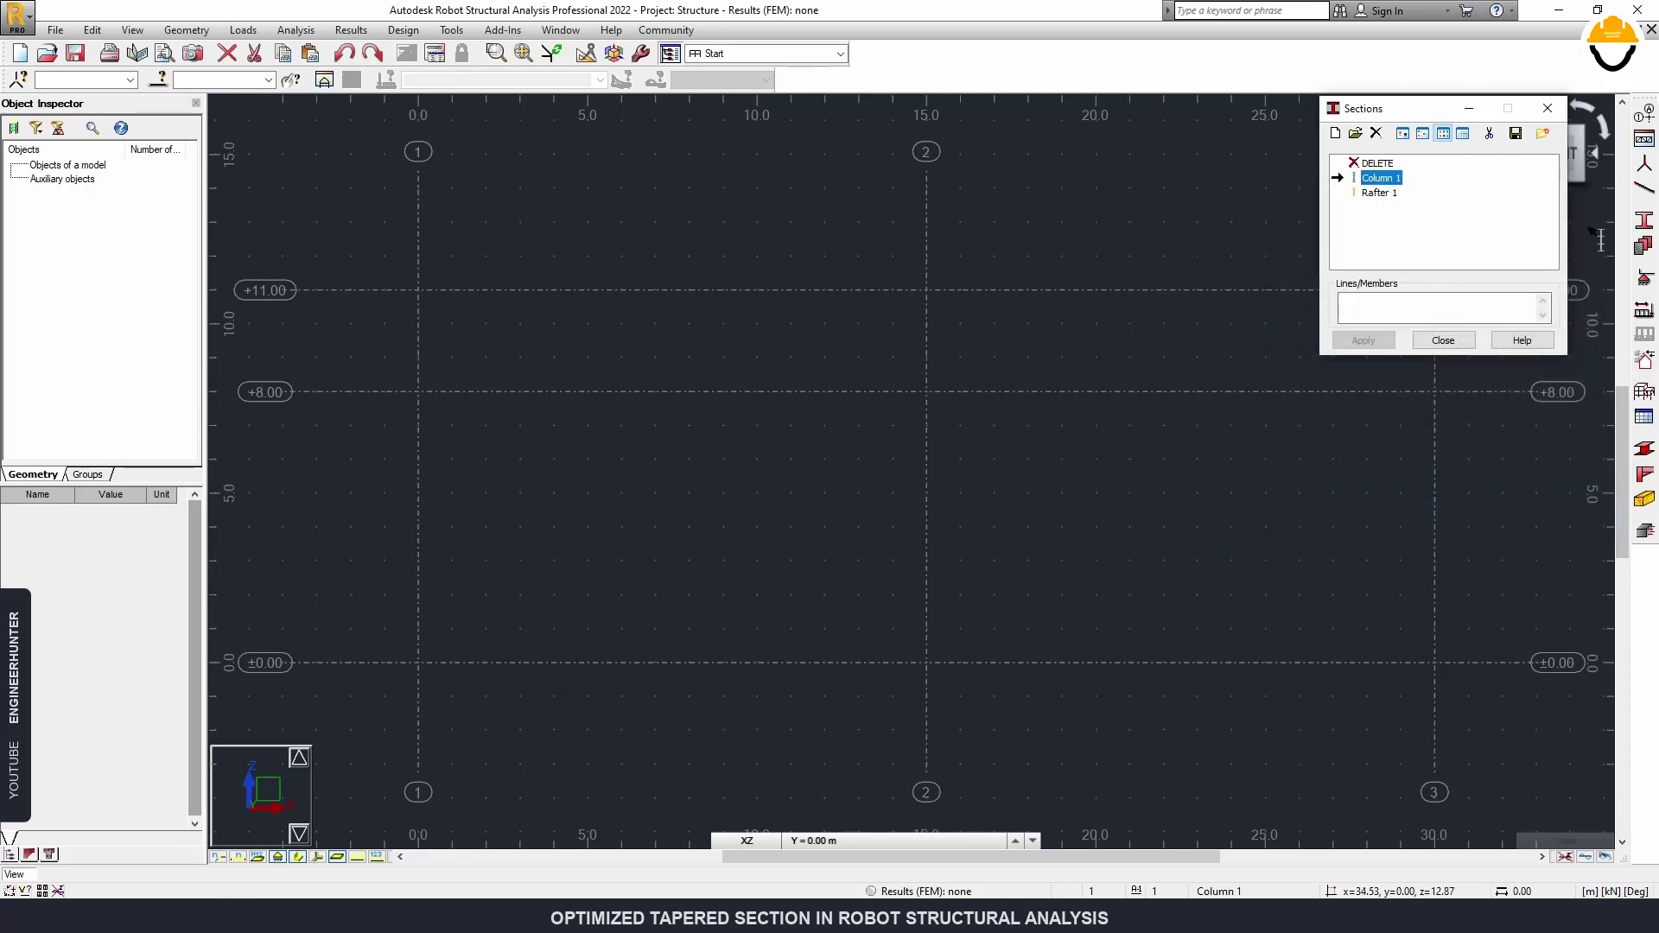
click(1453, 342)
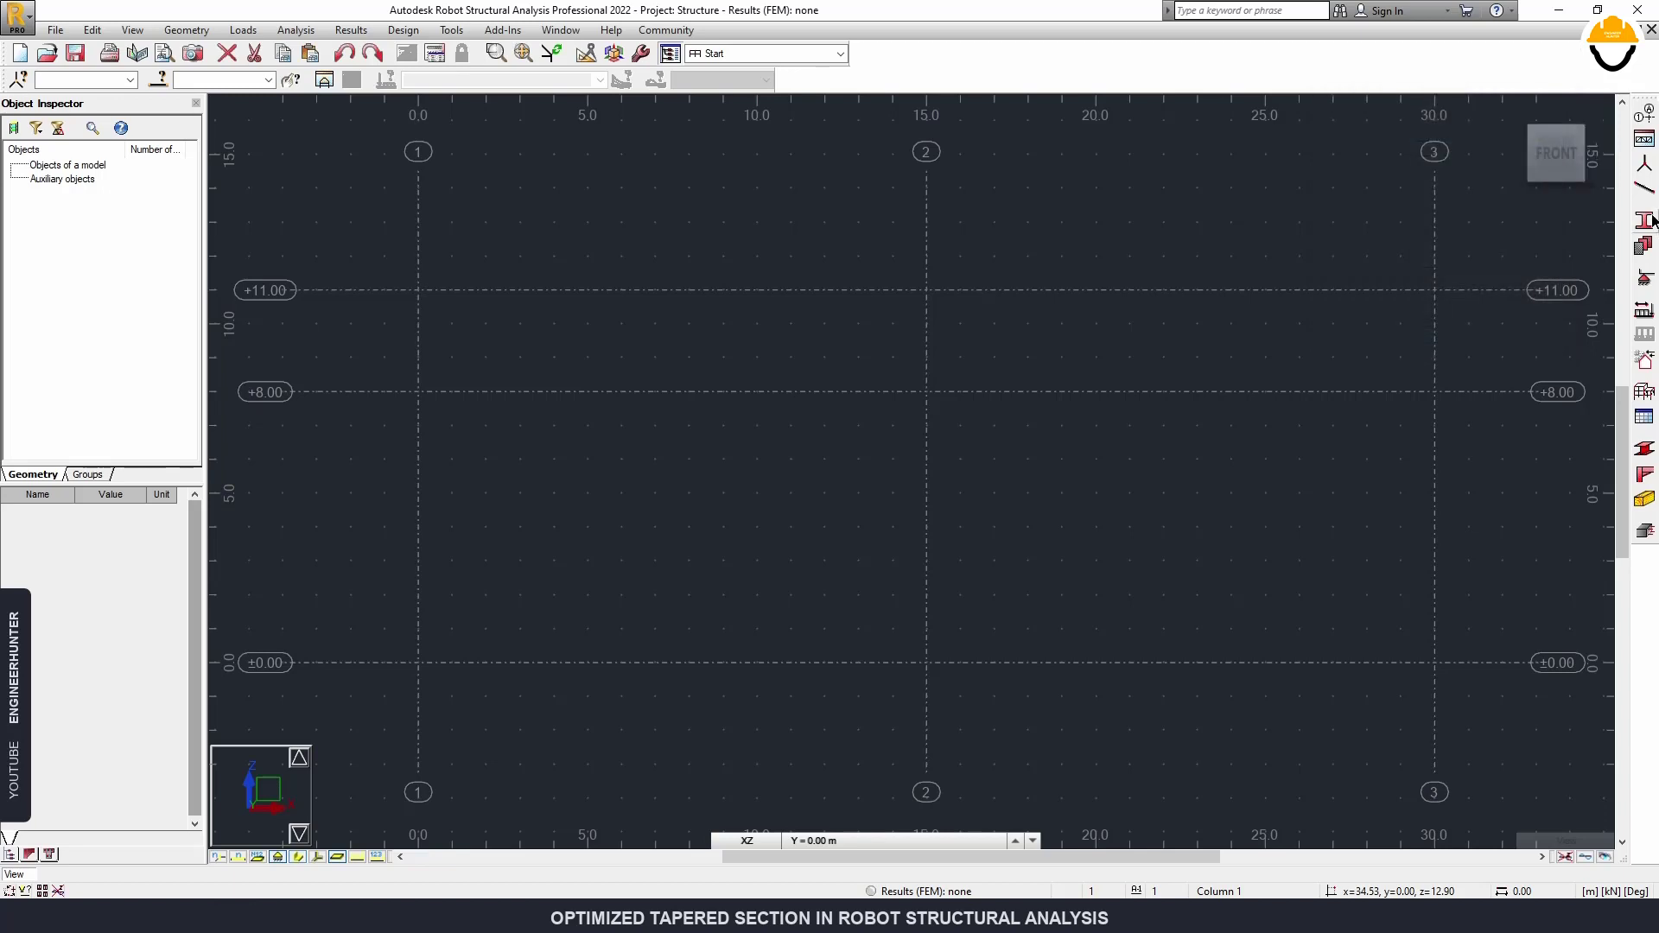
click(1645, 188)
drag(700, 119, 1428, 131)
scroll(1152, 332, down, 2)
scroll(1257, 299, up, 2)
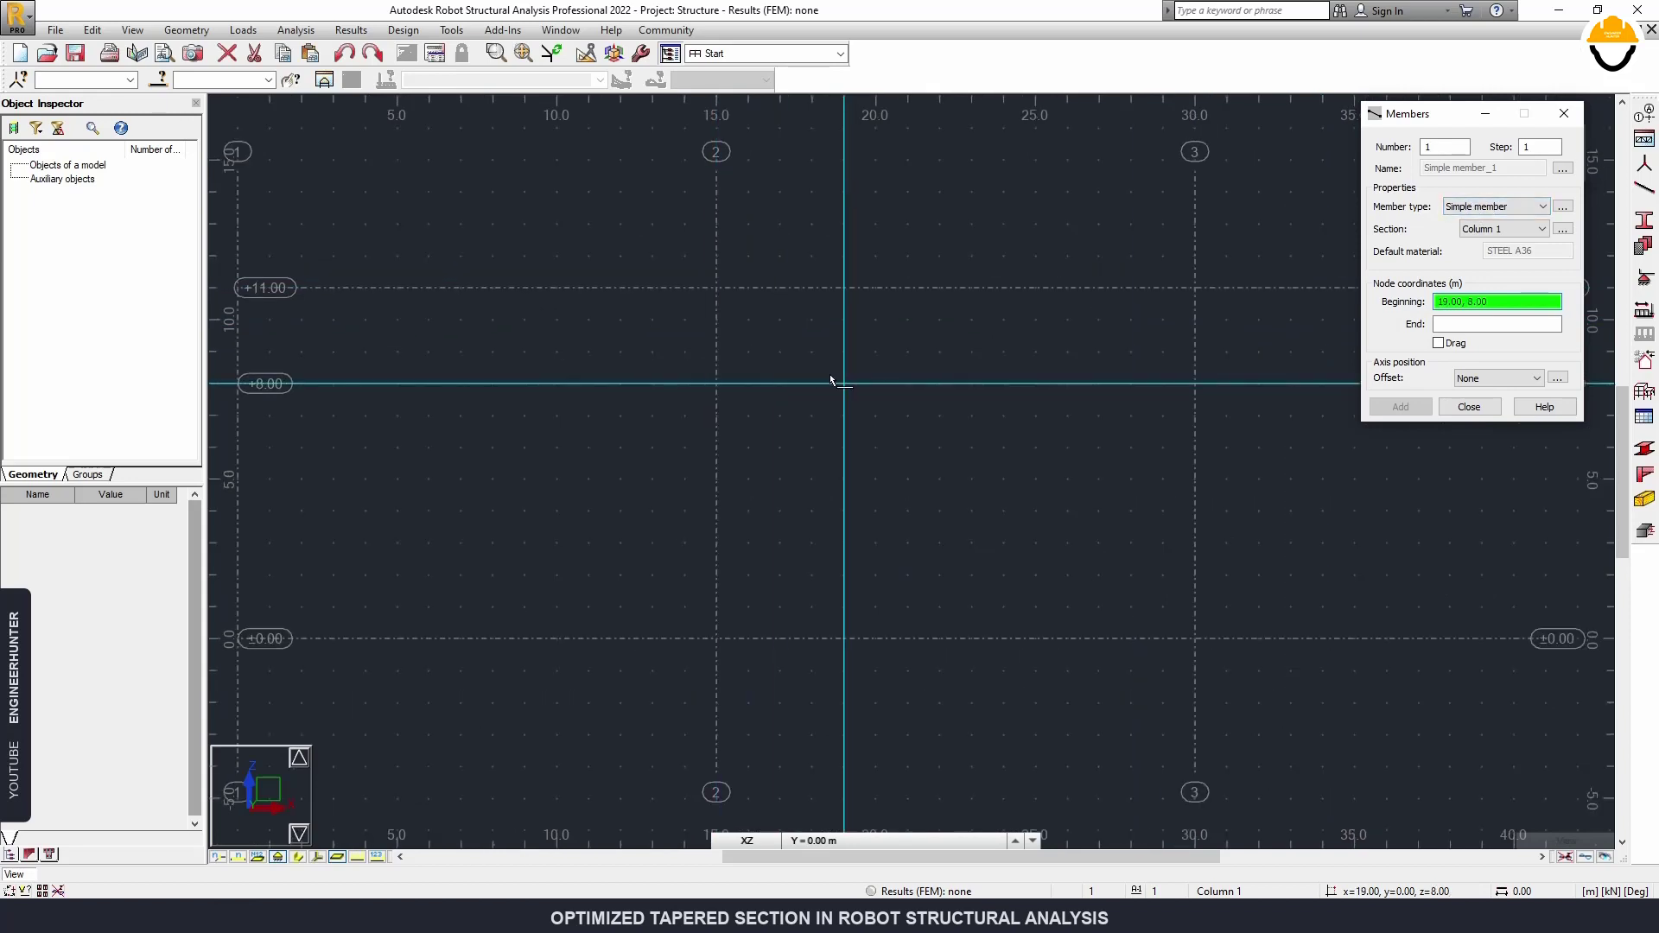
scroll(1101, 363, down, 1)
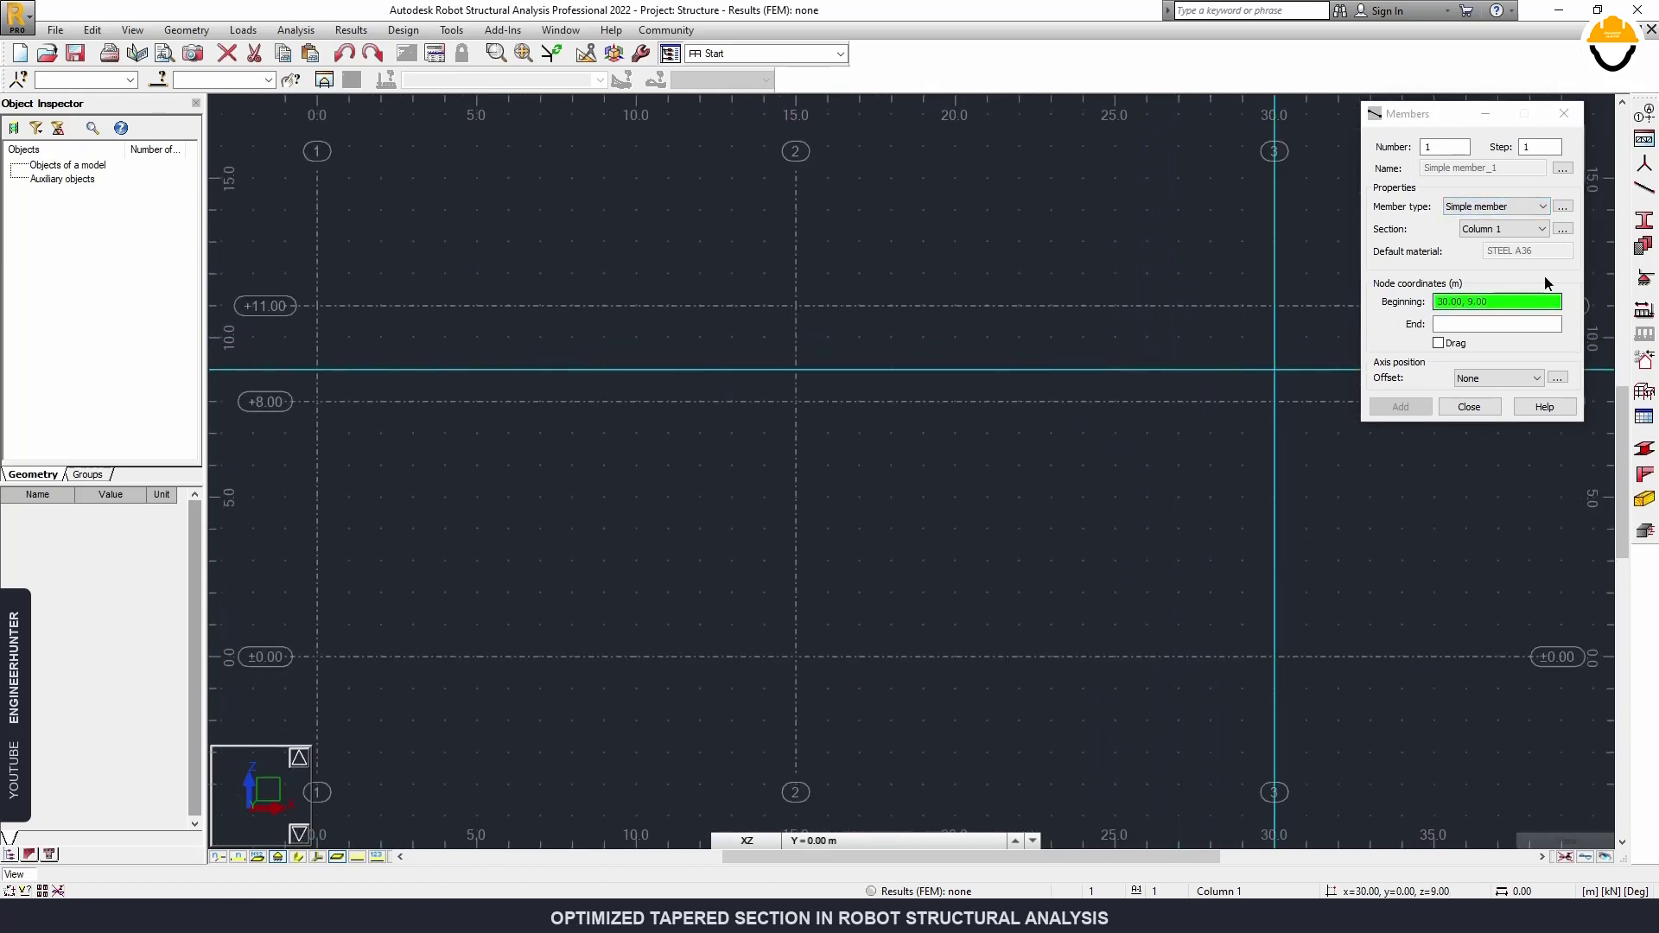
click(1504, 229)
click(1487, 245)
click(313, 673)
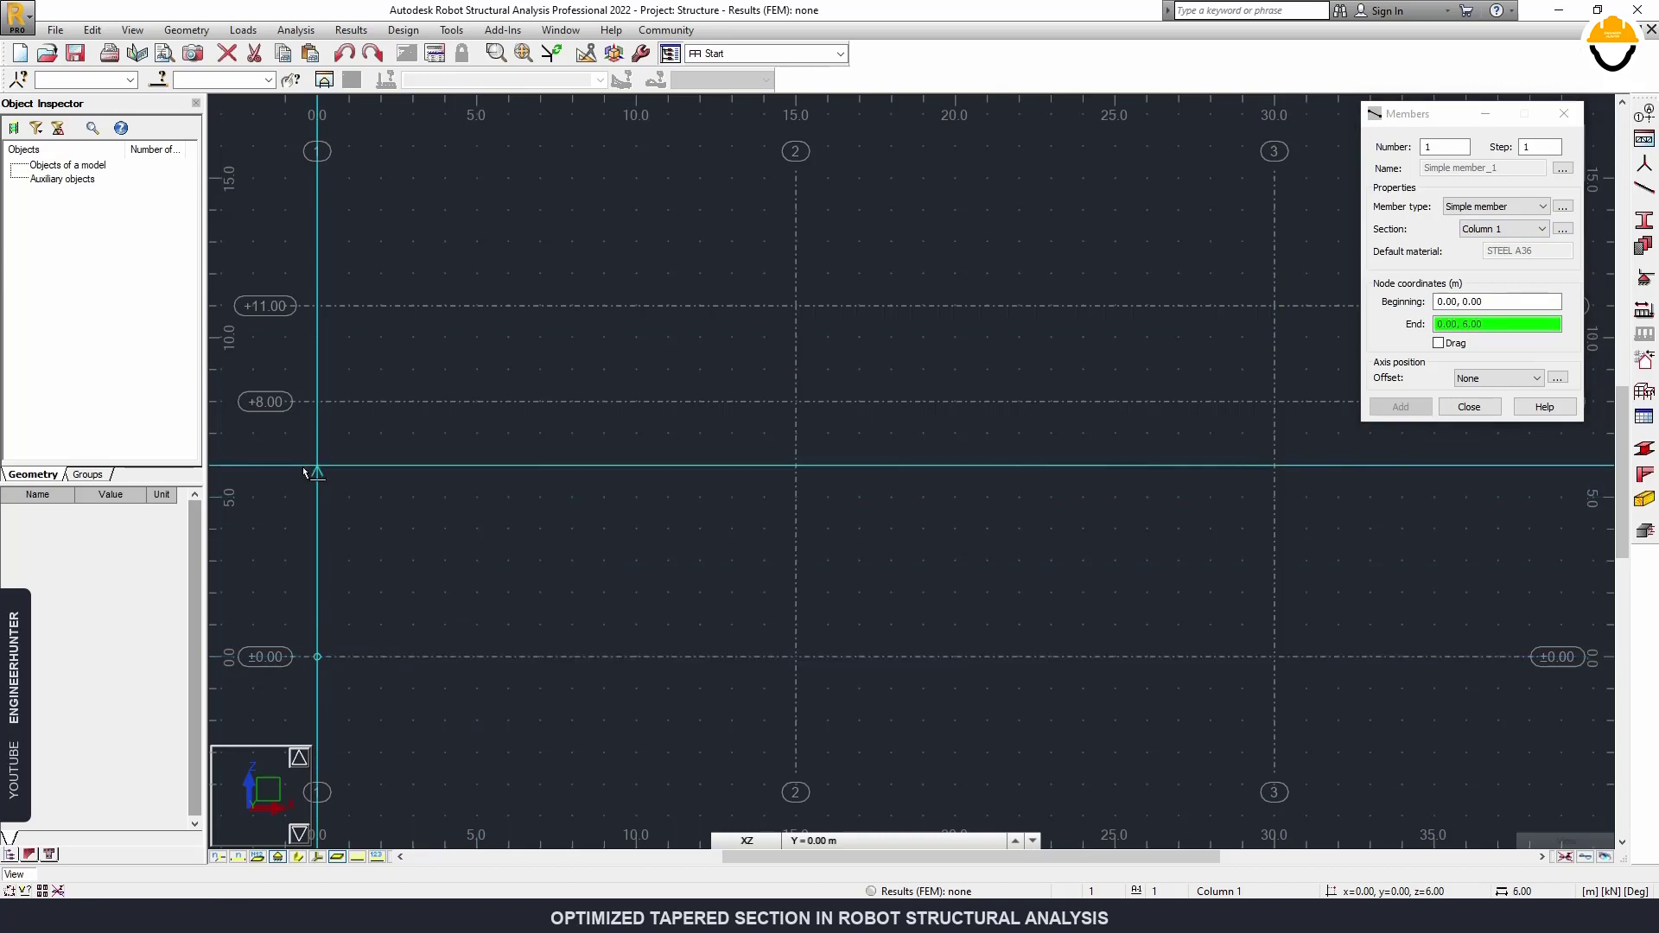
click(316, 404)
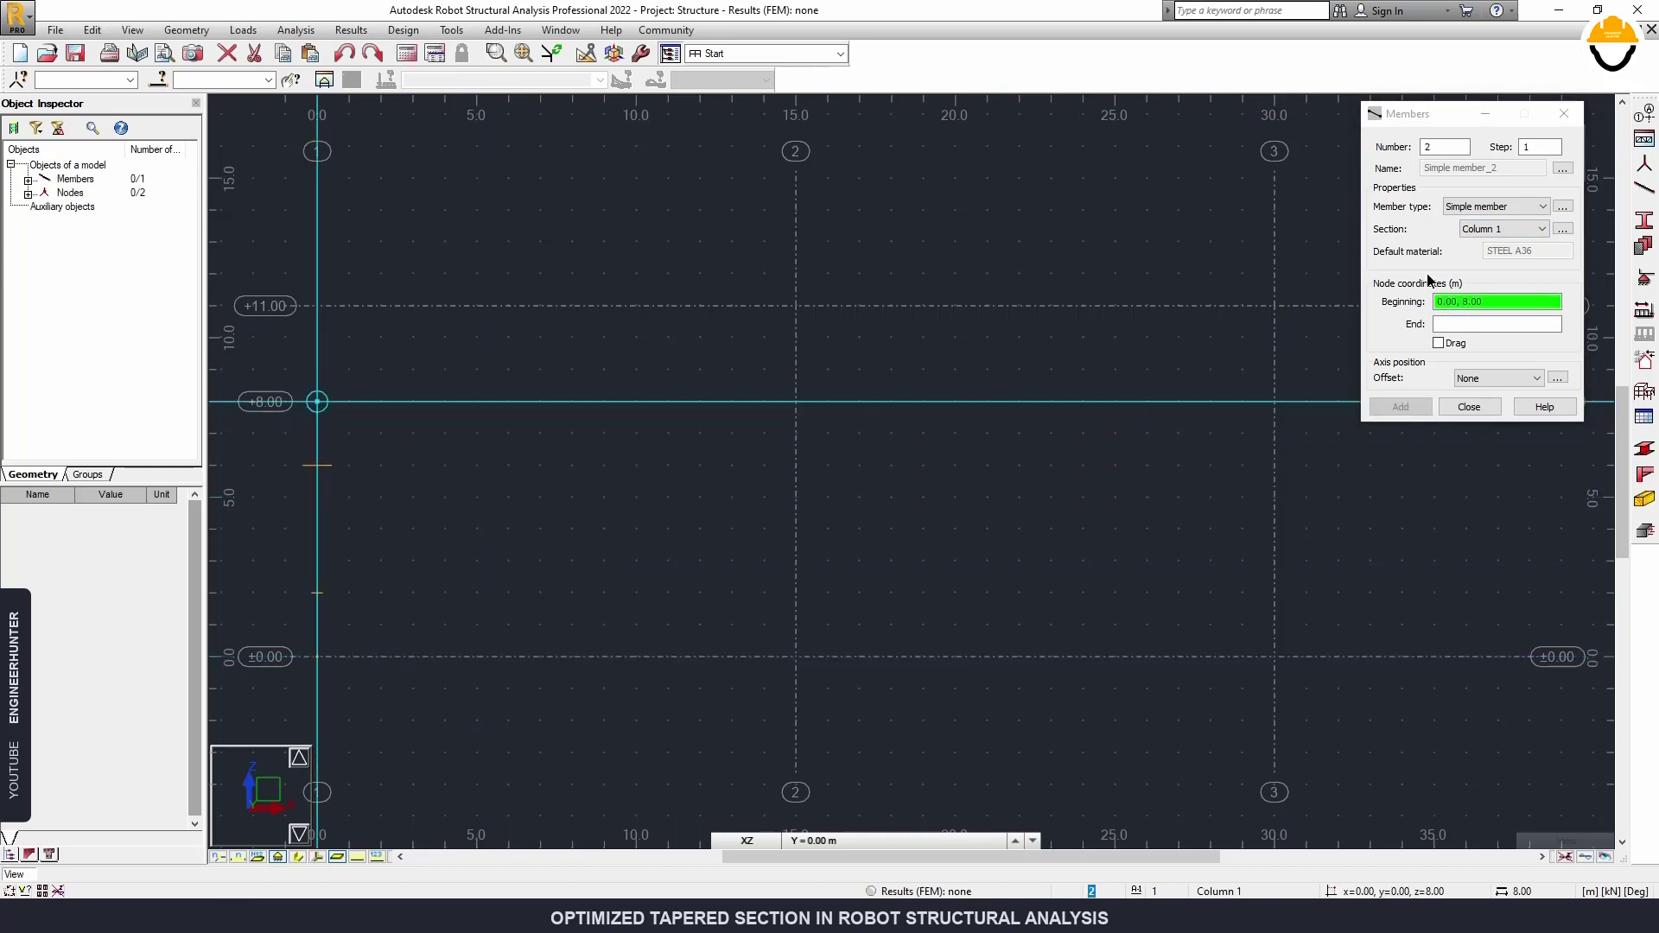
click(1274, 657)
click(1274, 401)
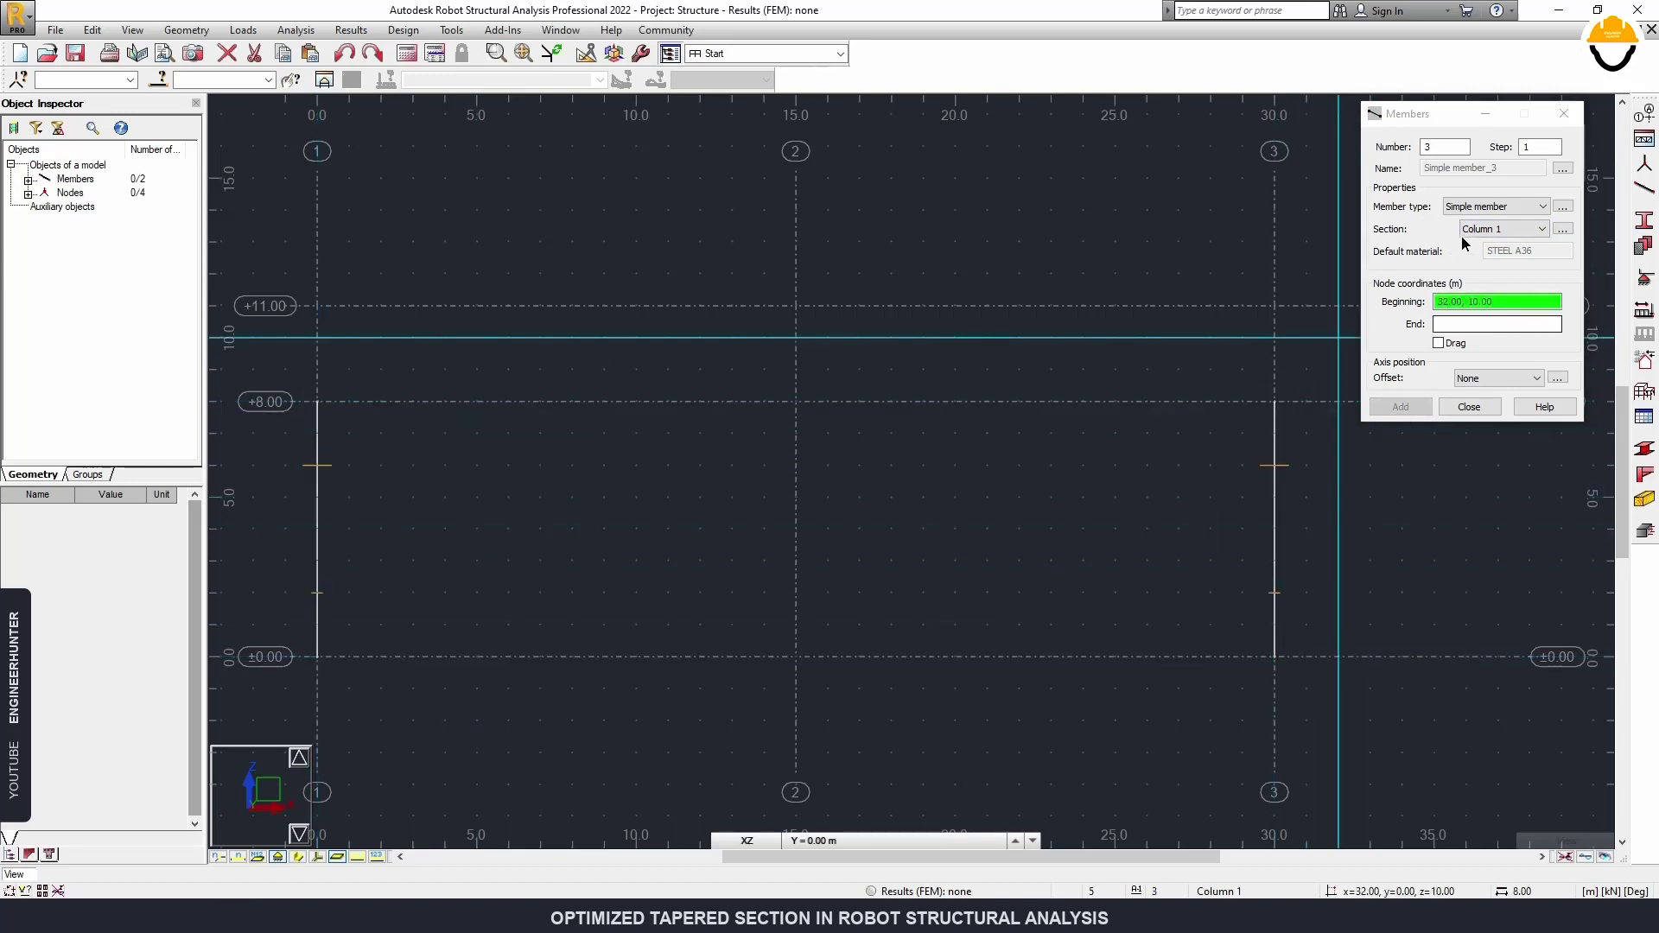
Draw two Rafter 1 members from the column tops to the ridge at axis 2, level +11.00, and display the section shapes.
click(1504, 229)
click(1487, 257)
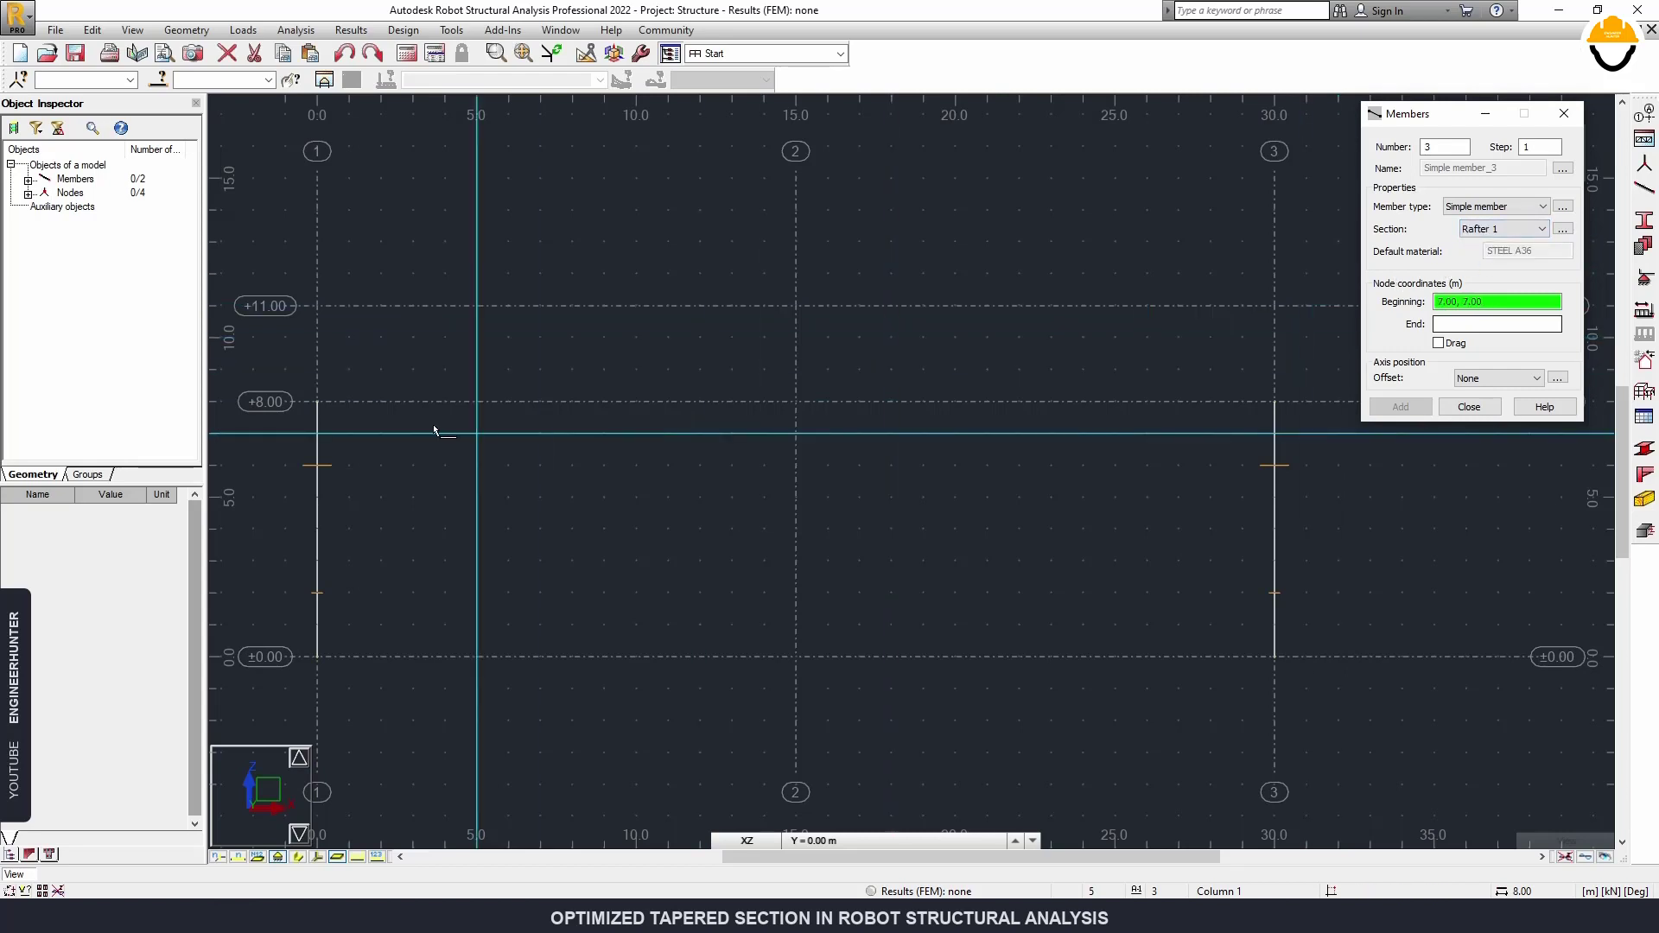
click(317, 402)
click(796, 305)
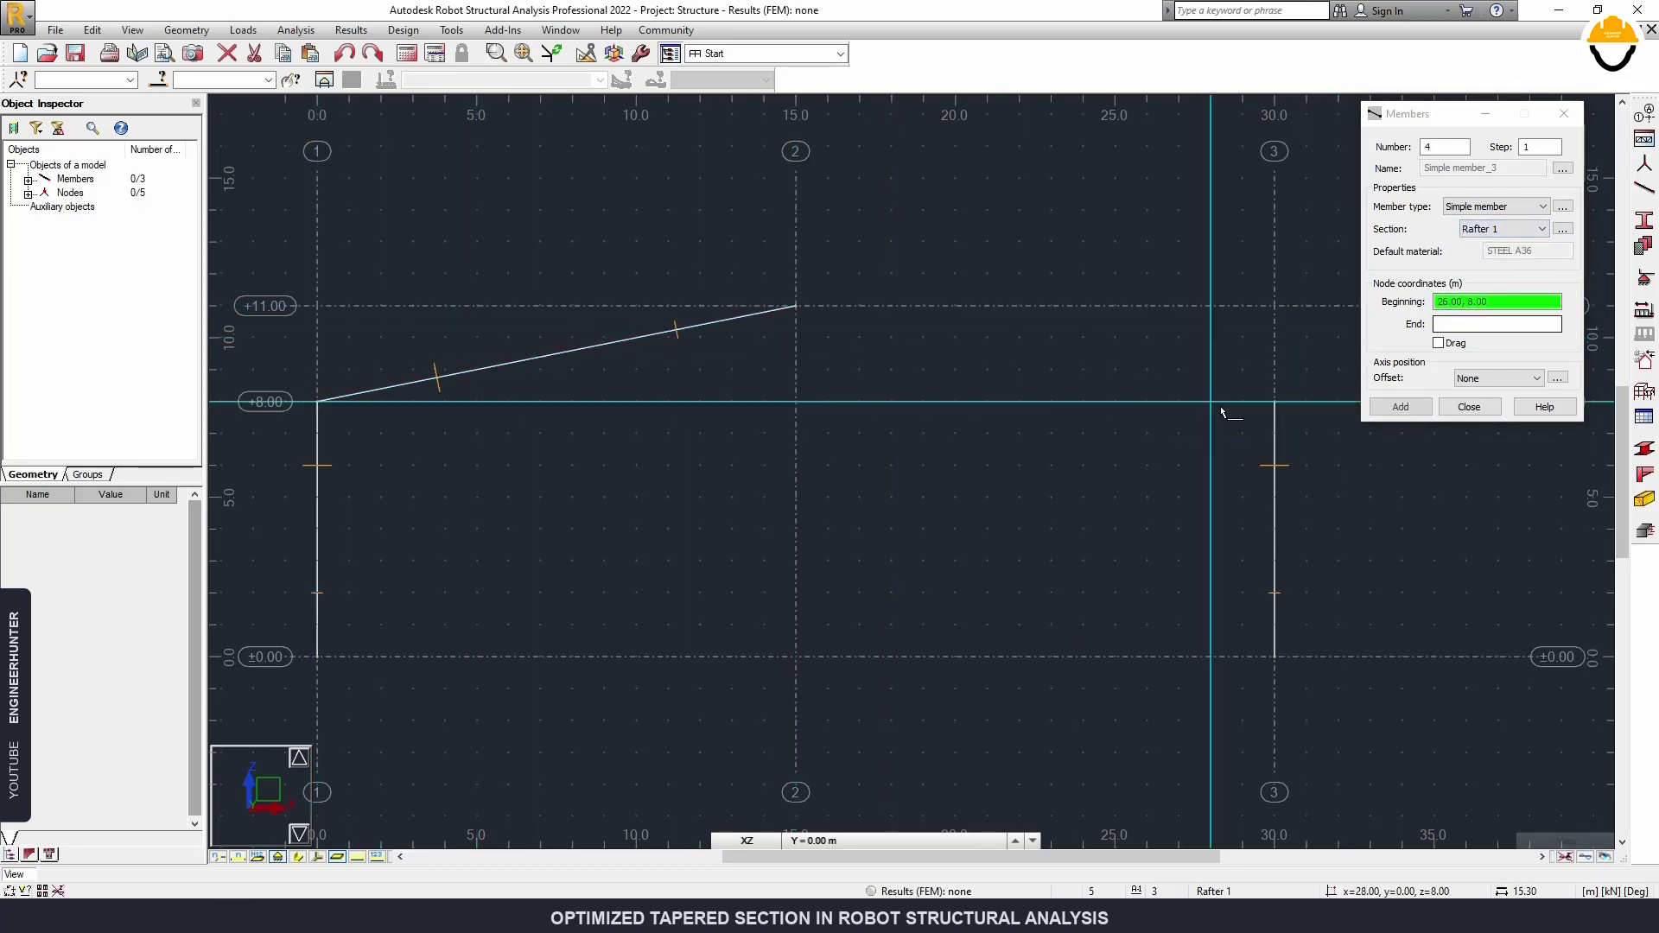
click(1274, 402)
click(796, 305)
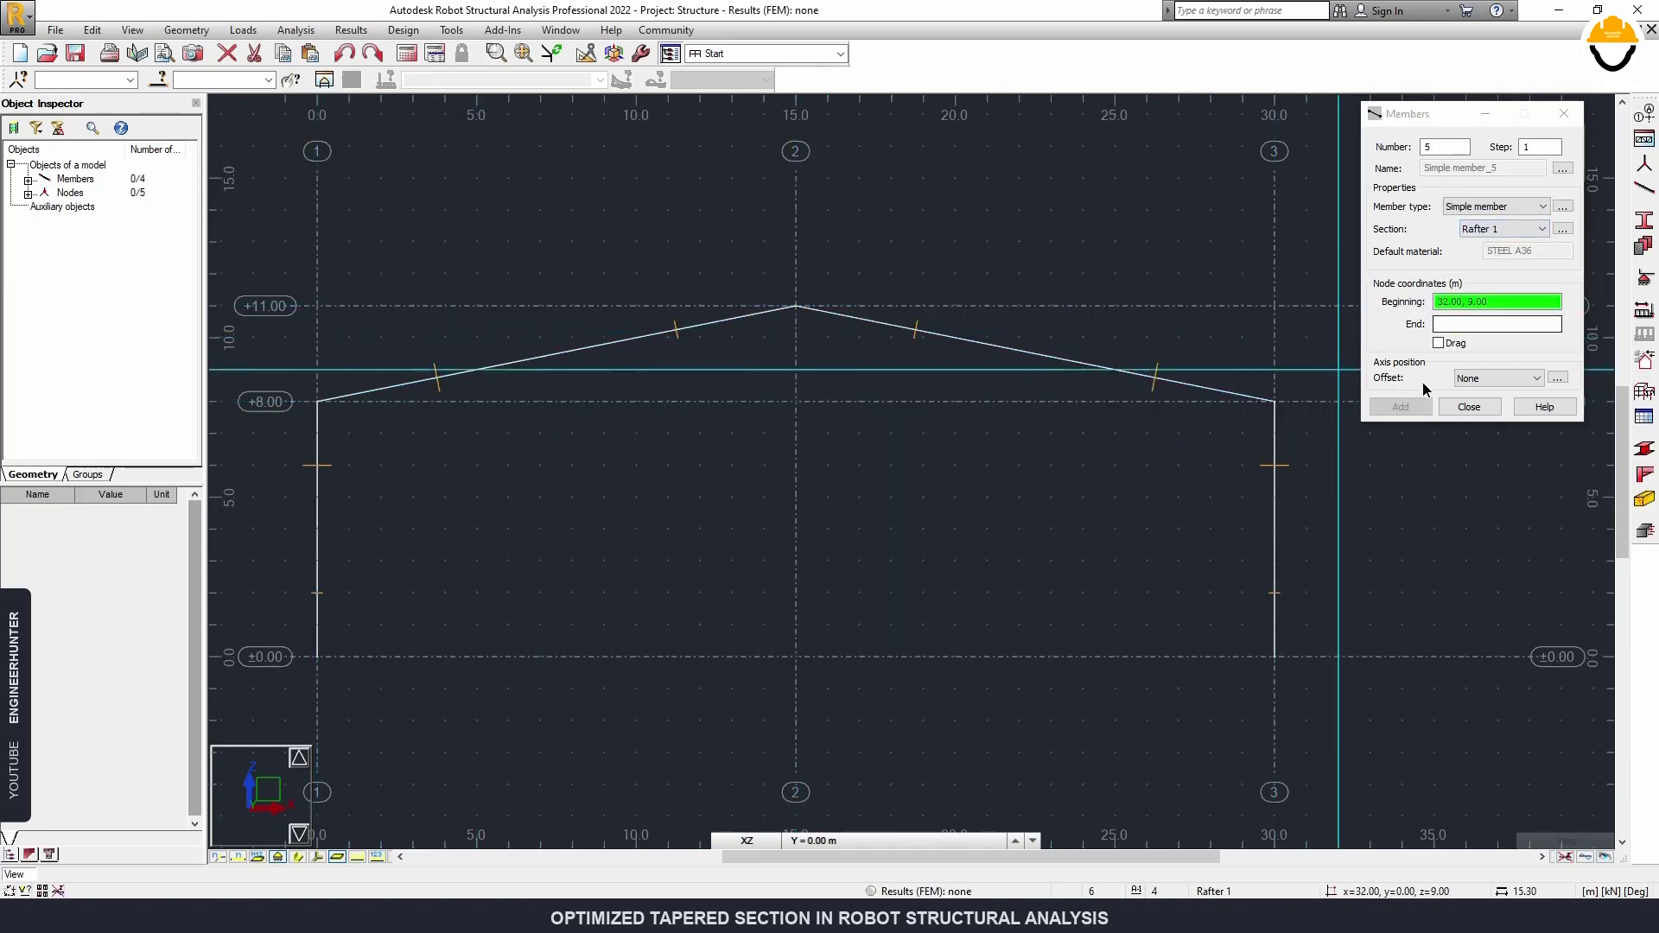
click(1459, 408)
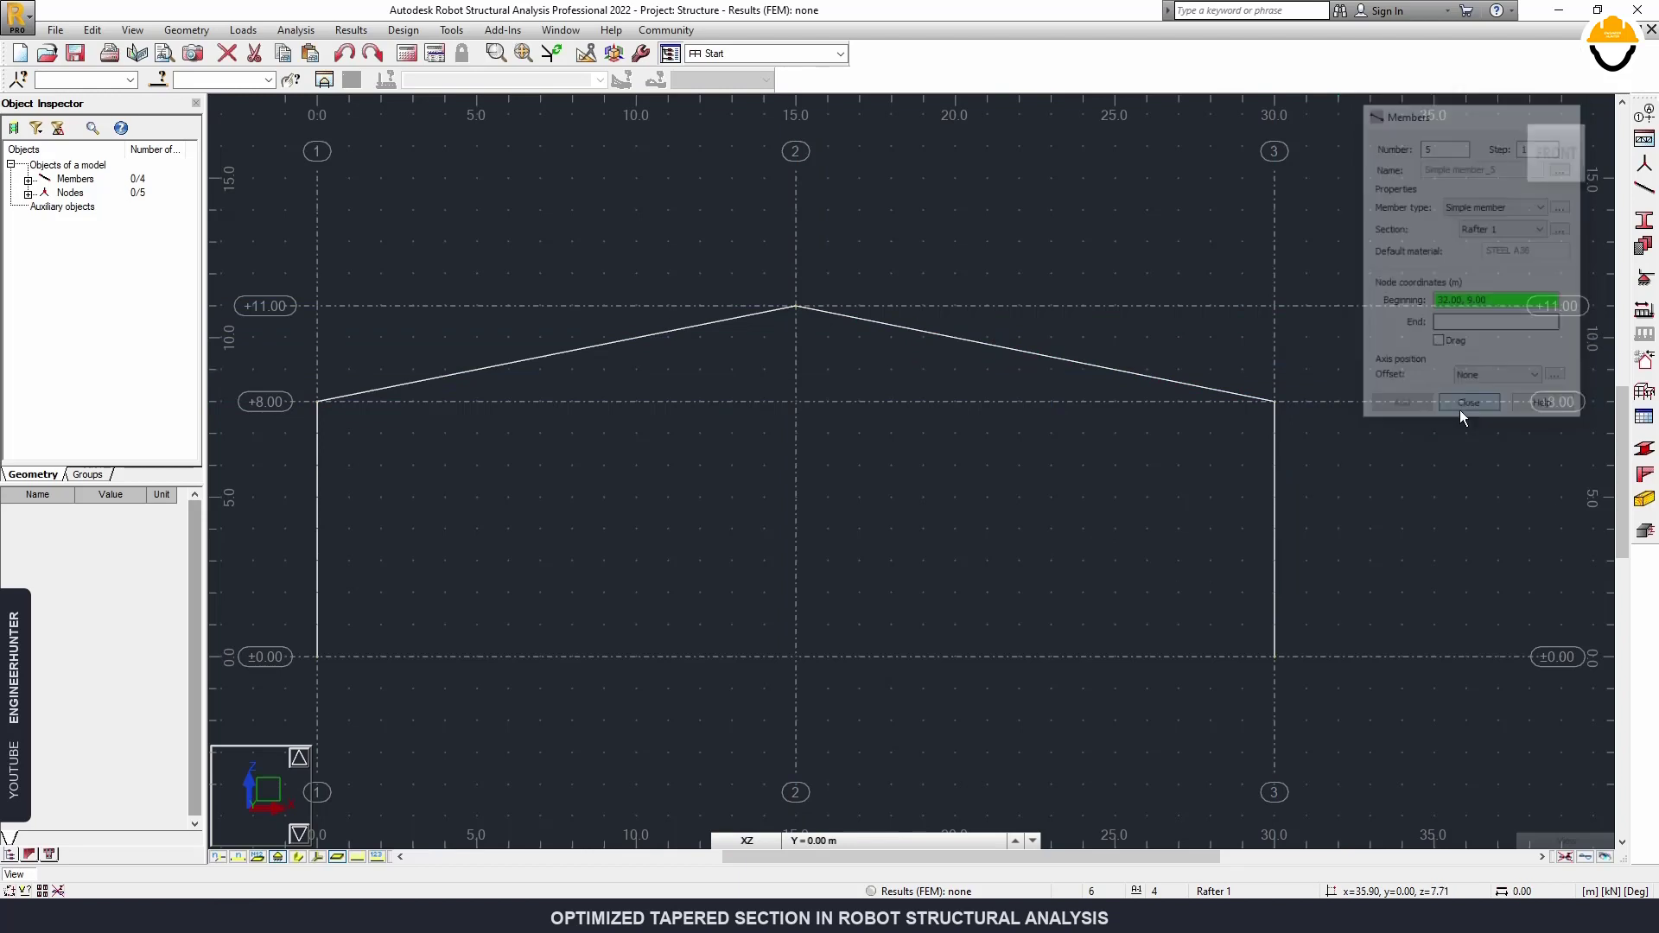
click(298, 856)
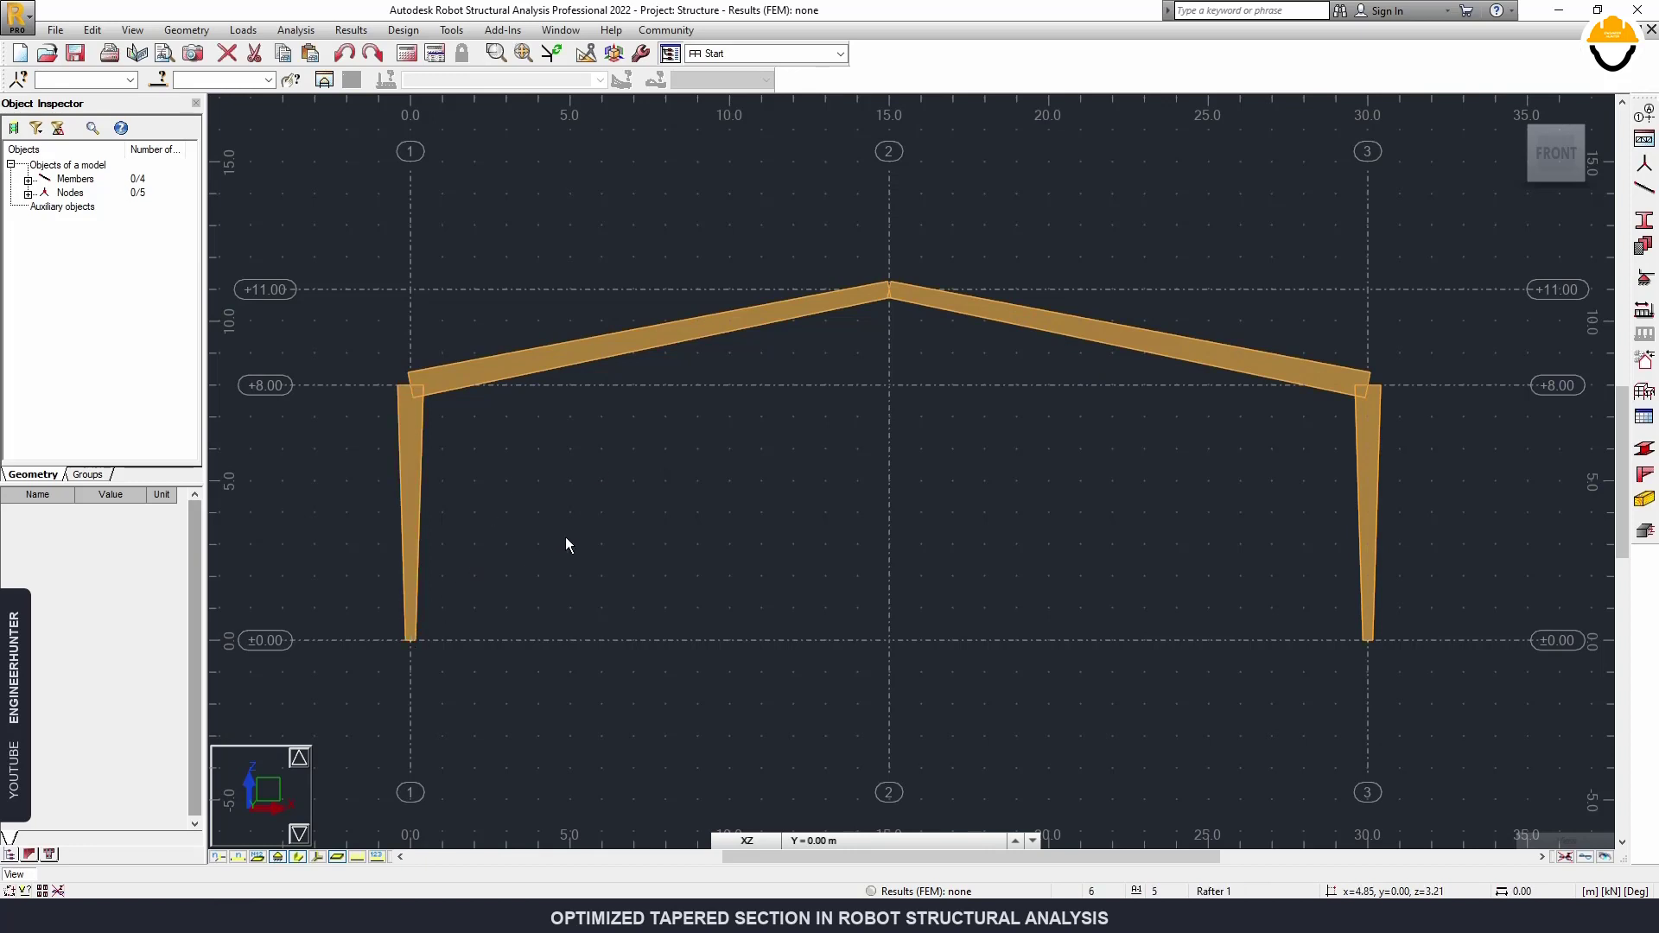
Assign the Upper flange offset to both columns and both rafters of the frame.
click(186, 30)
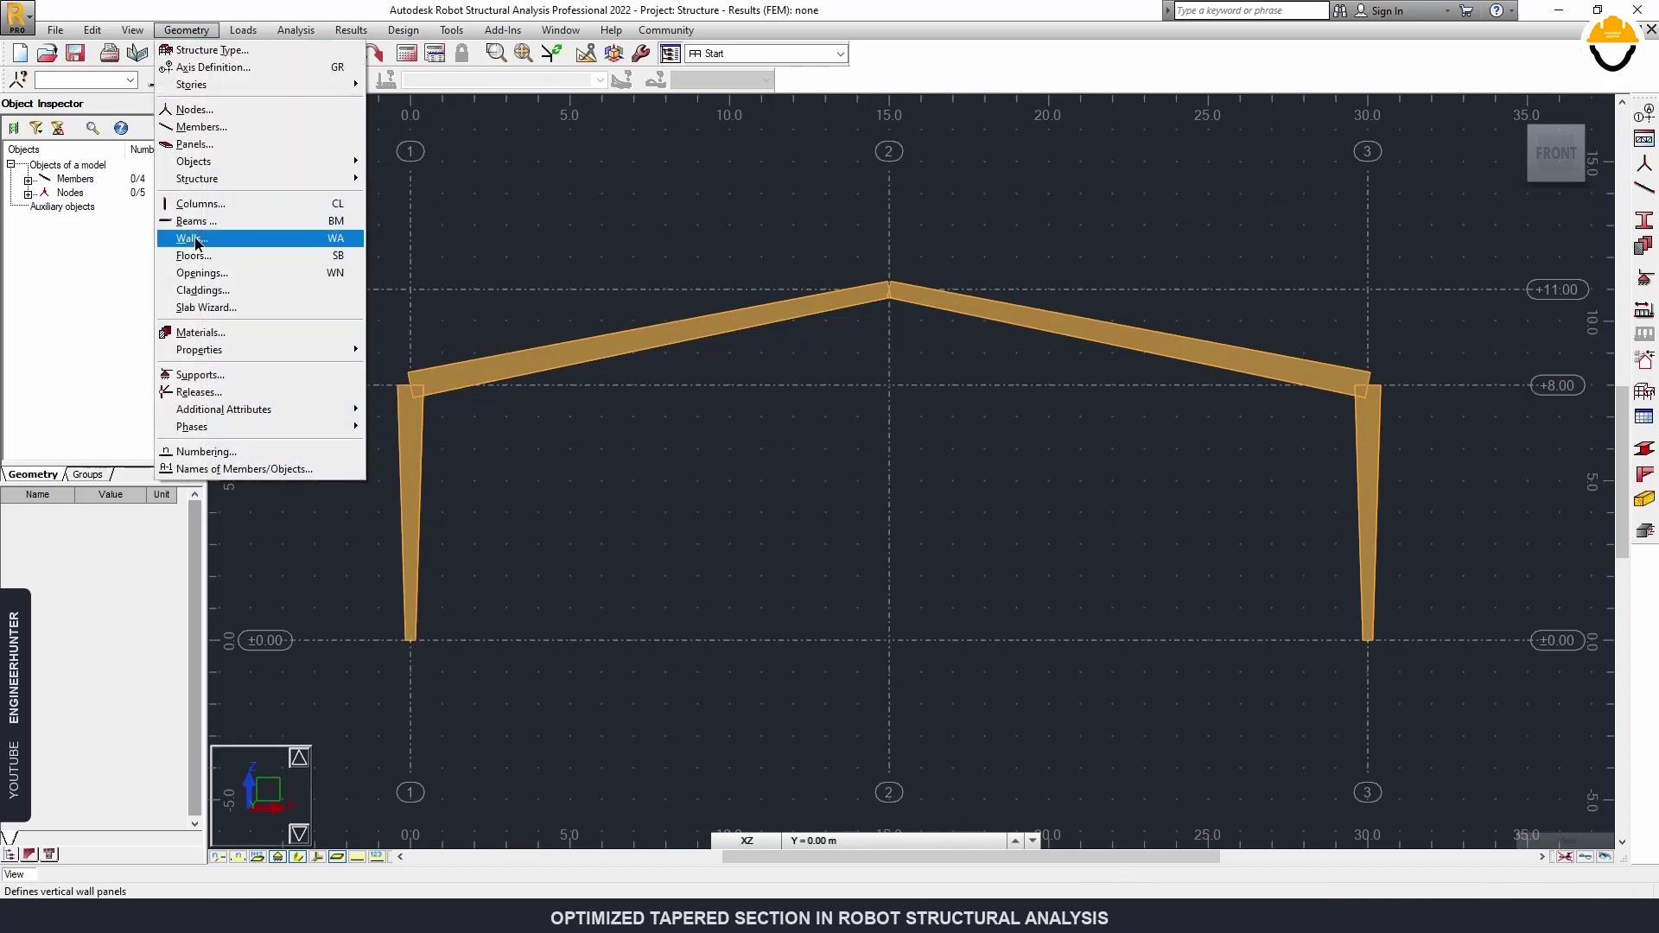
mouse_move(230, 355)
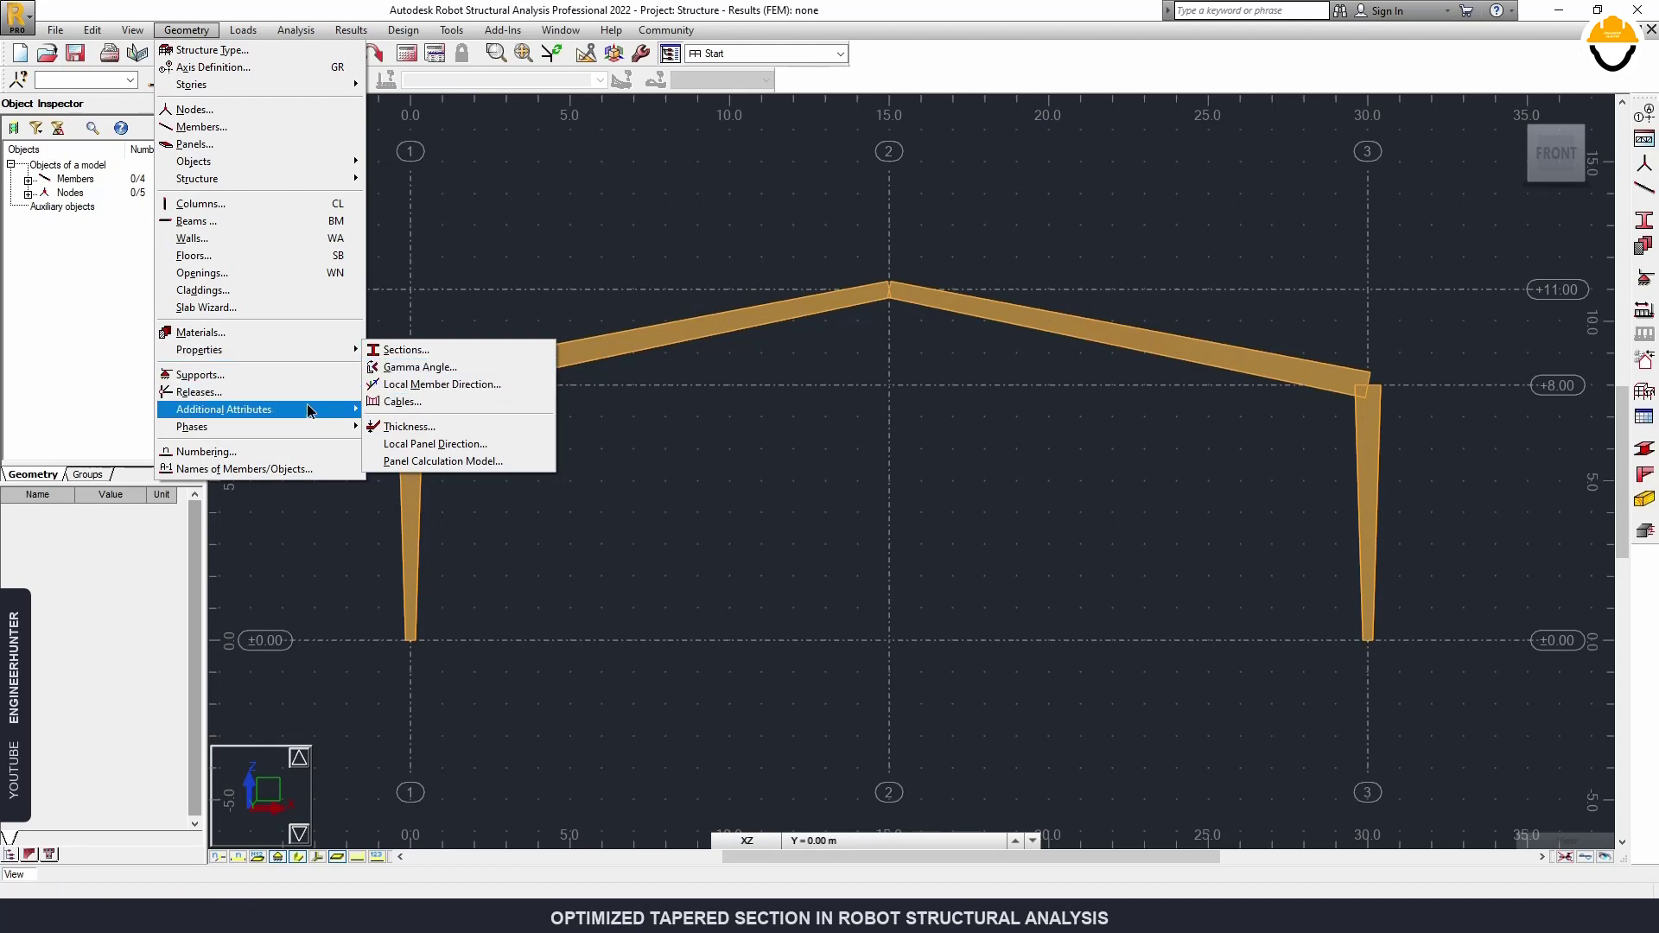
mouse_move(281, 410)
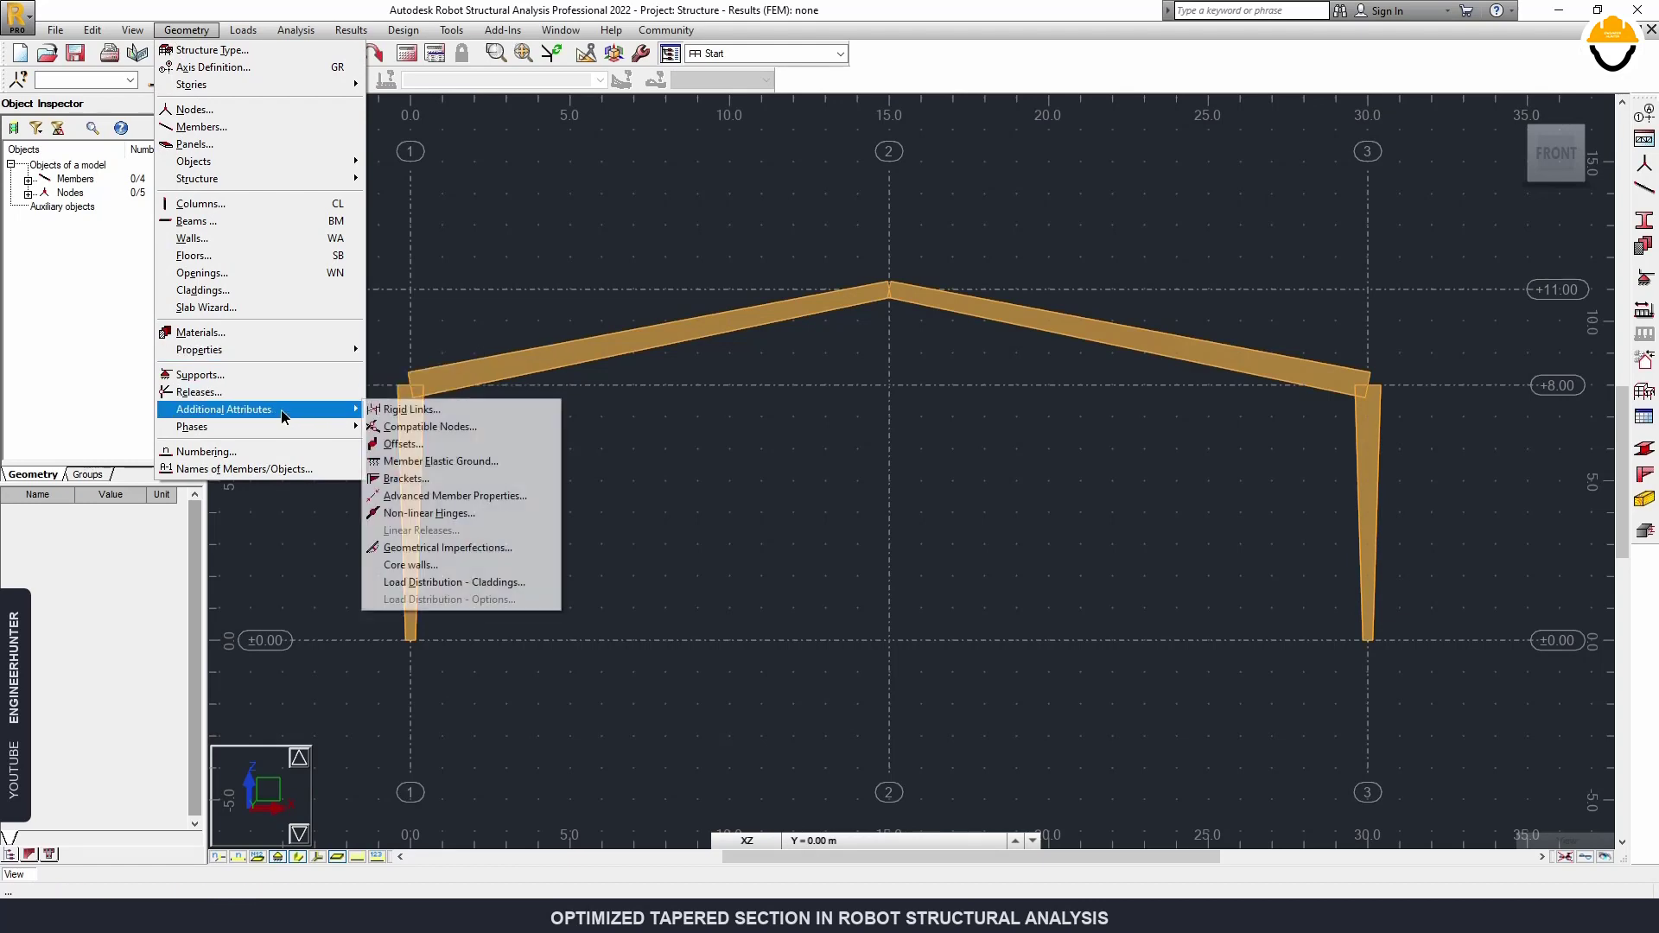
click(403, 445)
click(1446, 192)
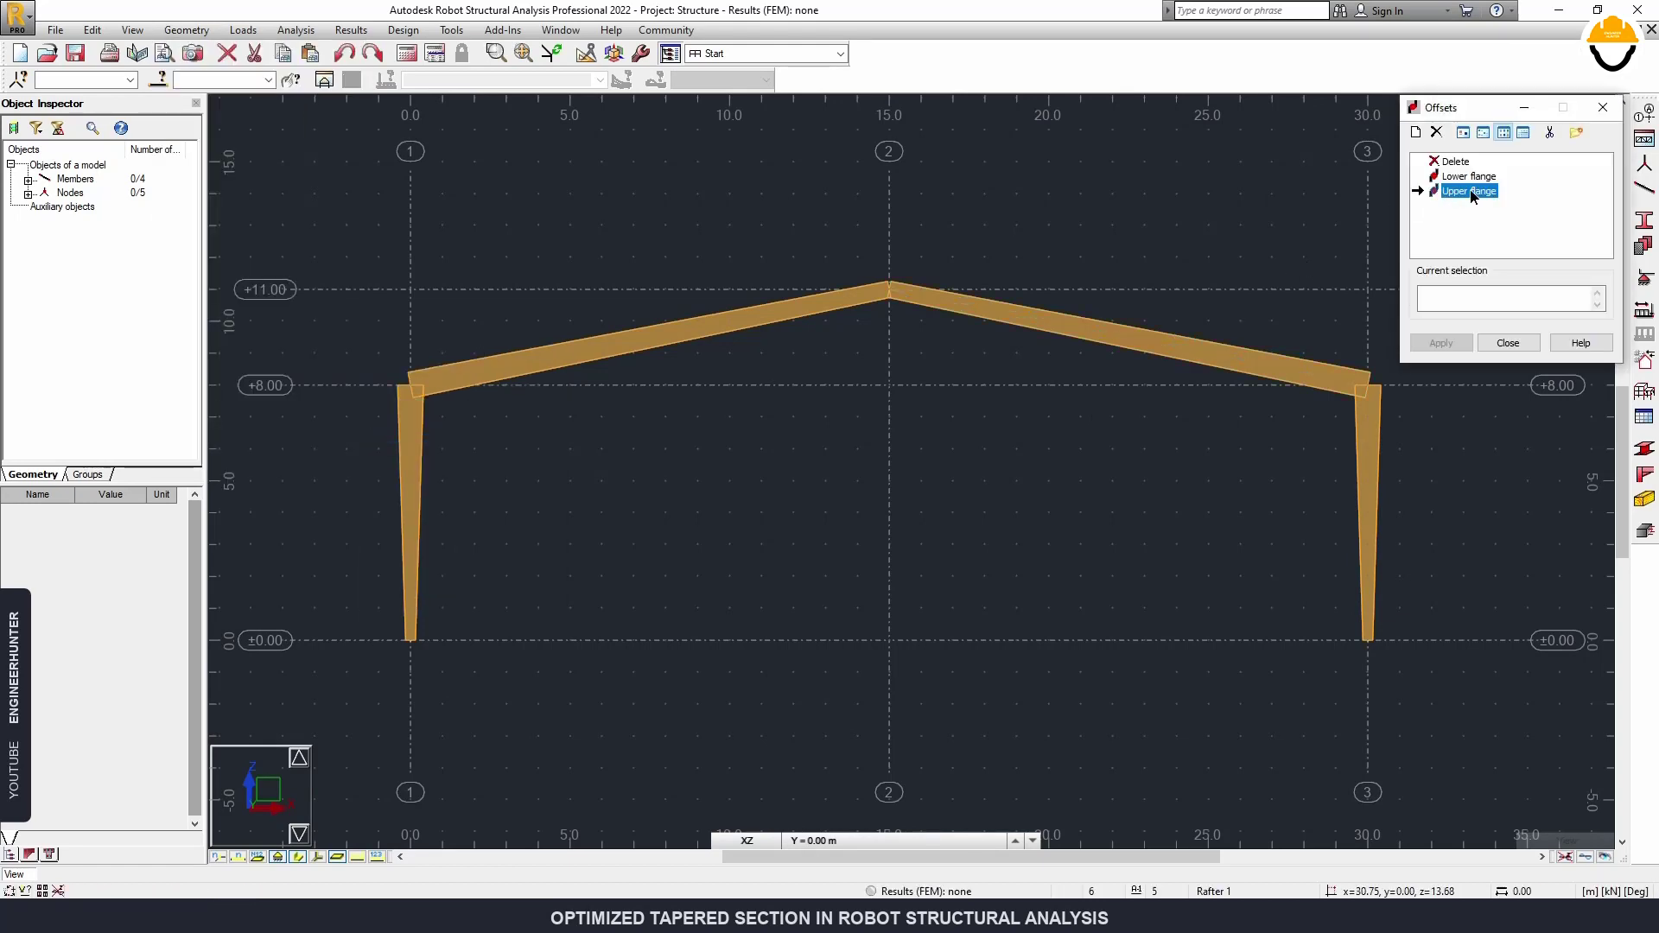
click(416, 415)
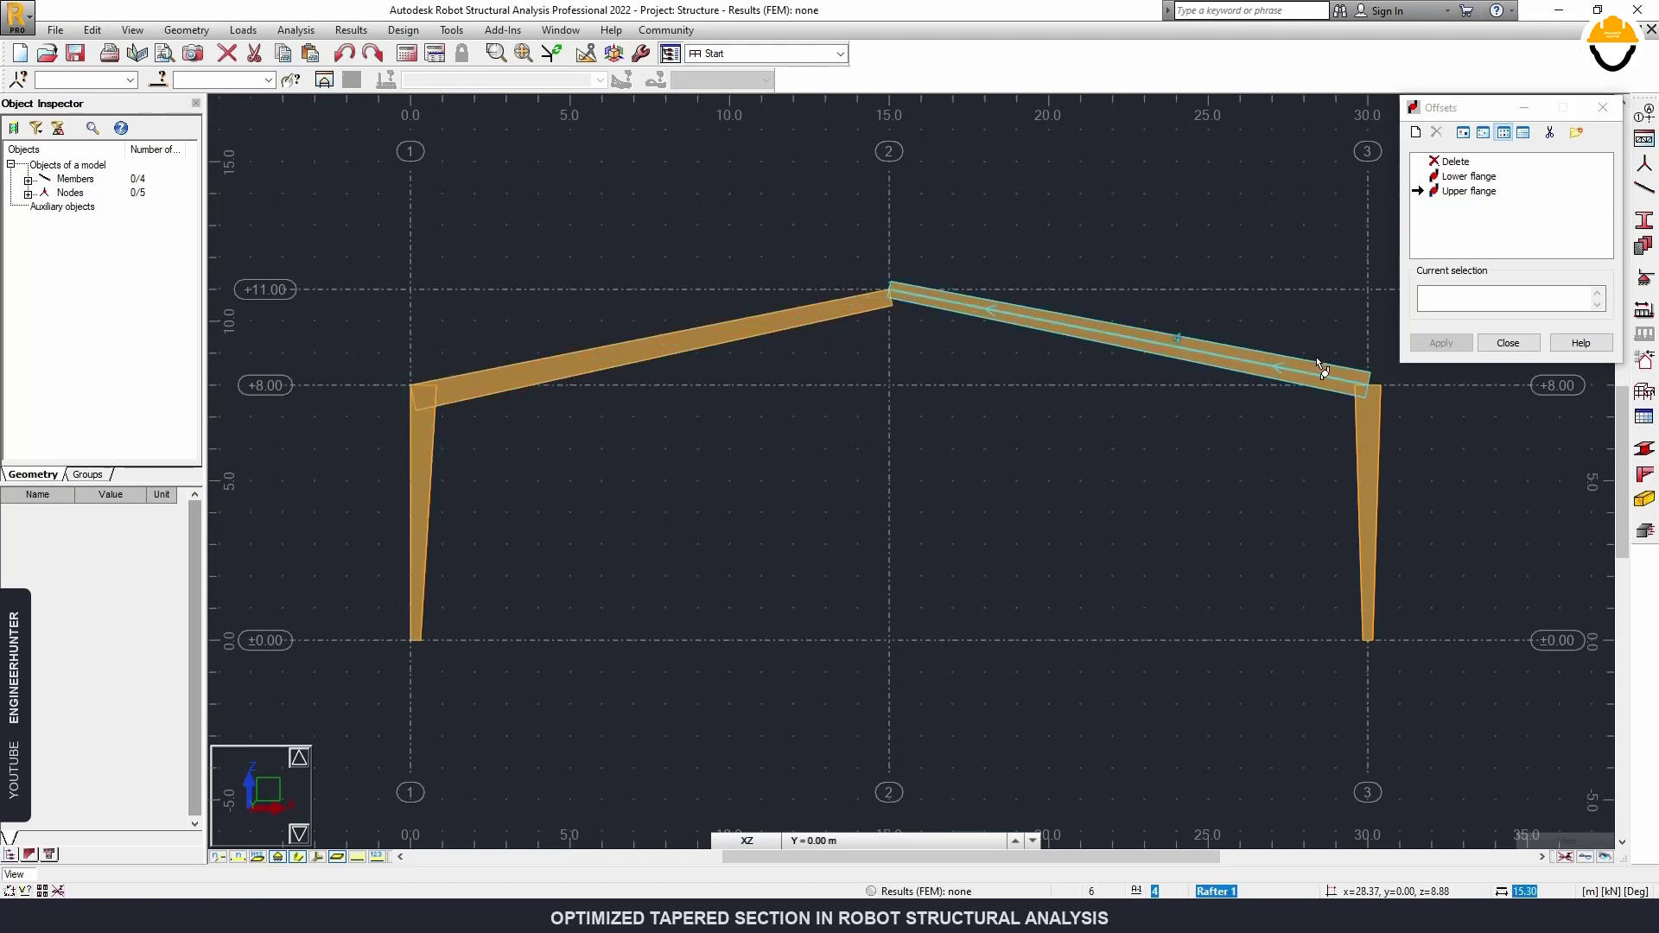
click(1325, 379)
click(1375, 434)
click(1509, 343)
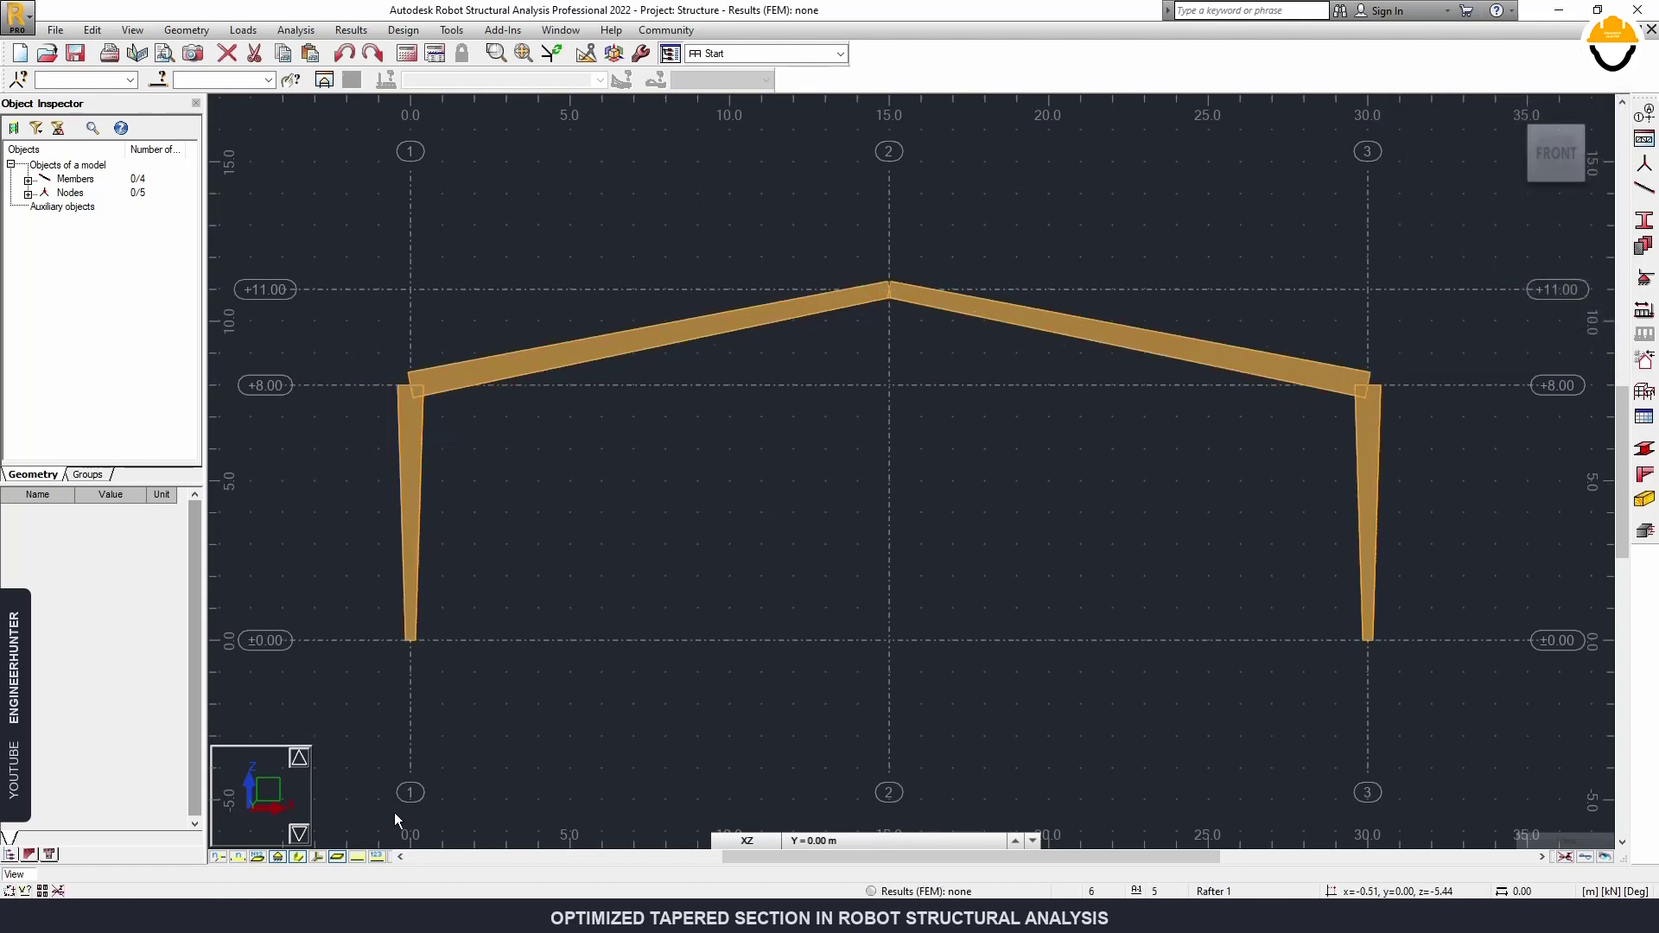
Turn on the display of member offsets for the model.
click(41, 890)
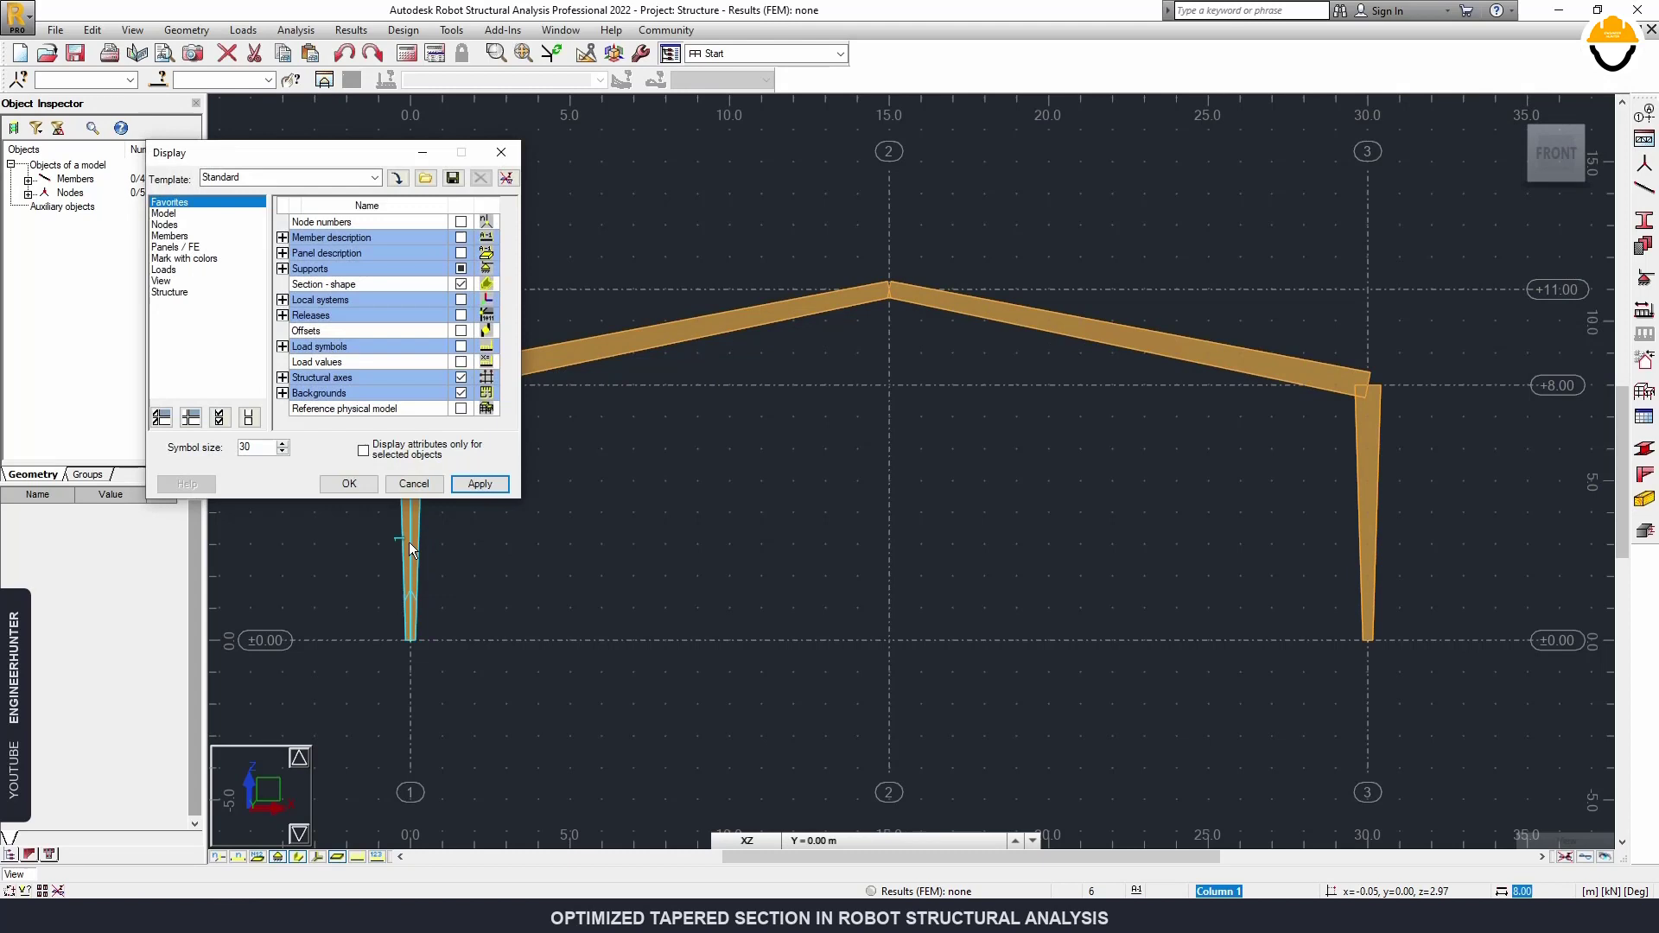
click(461, 331)
click(480, 483)
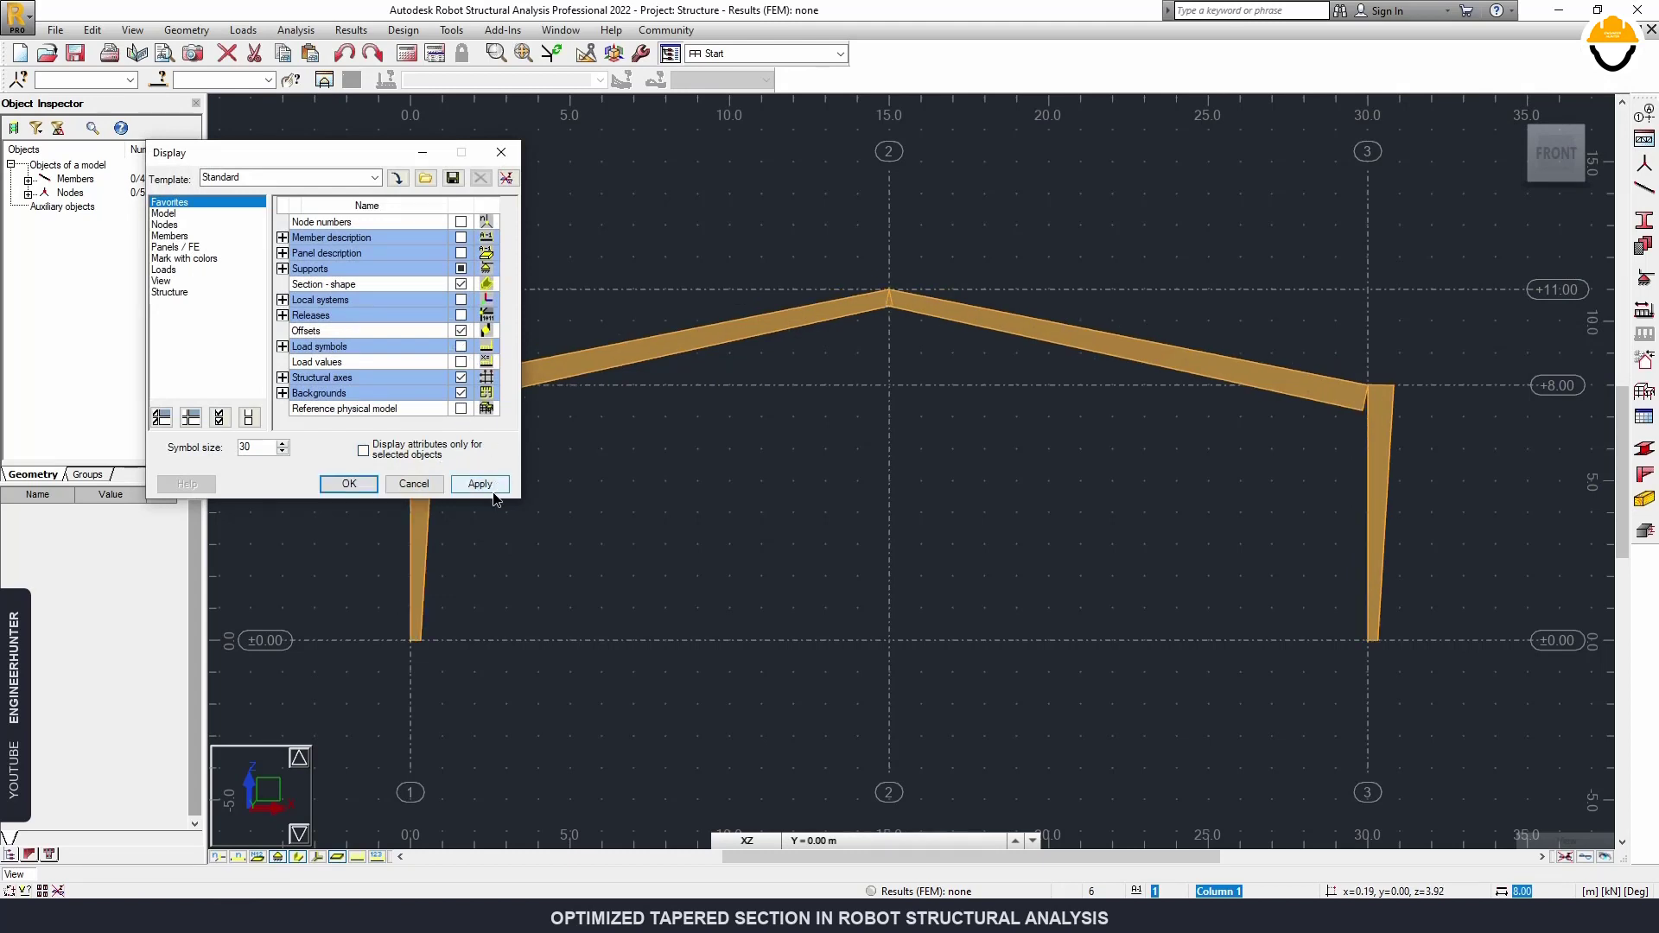
click(402, 487)
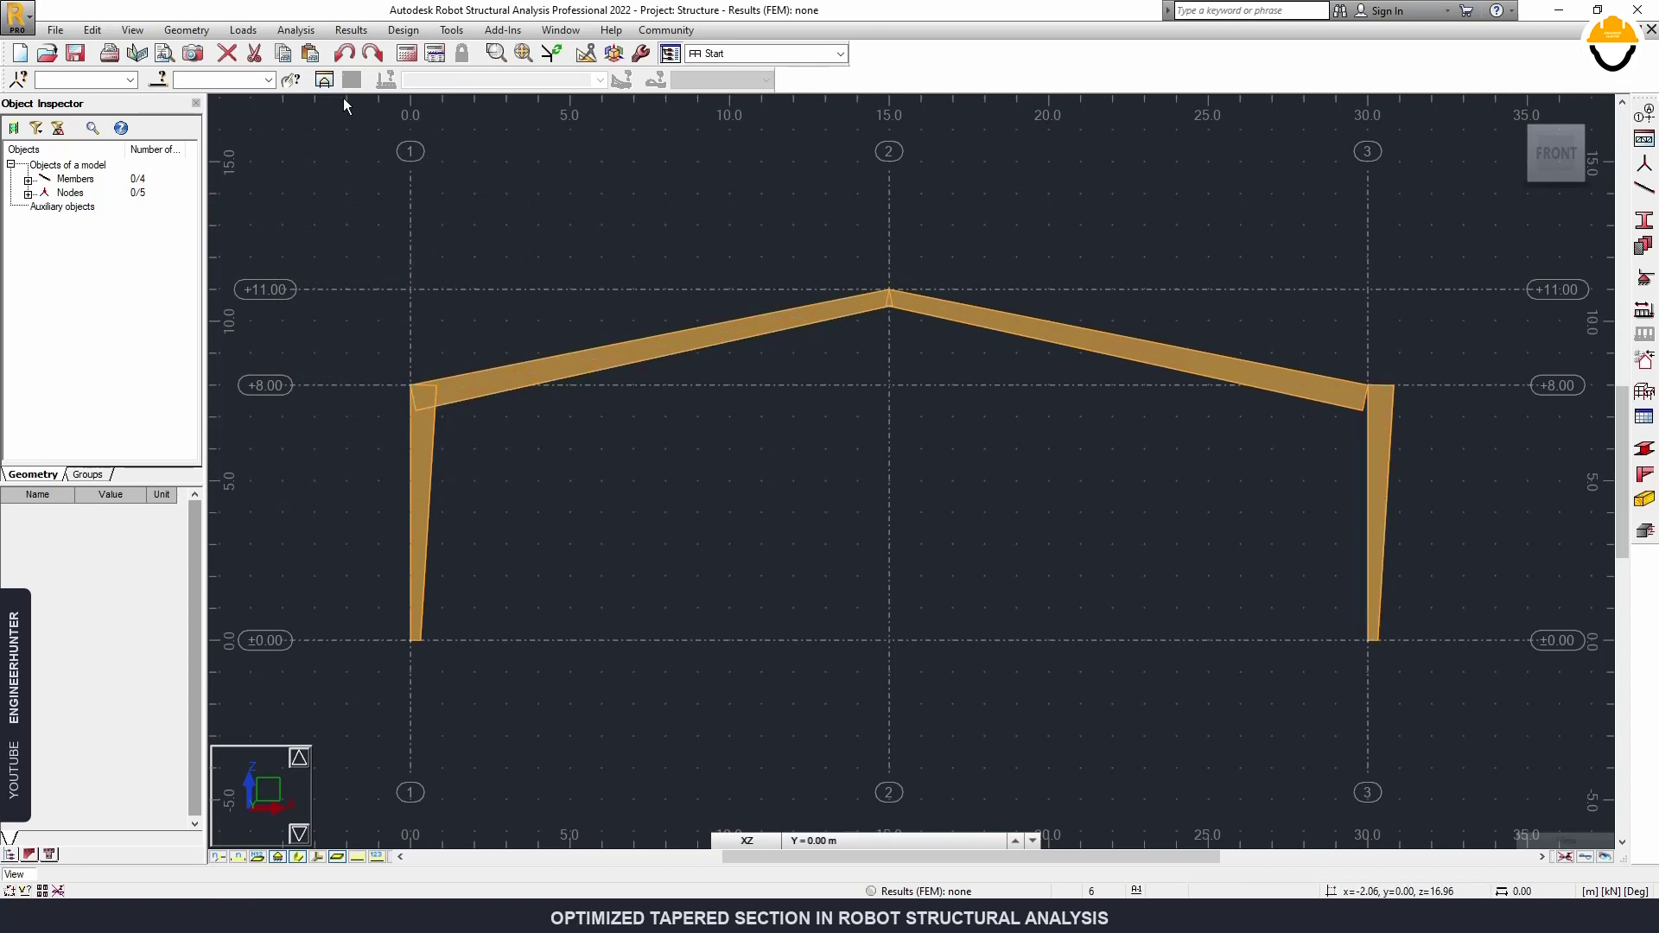
Rotate the column on axis 3 by assigning it a gamma angle of 180°.
click(186, 30)
mouse_move(334, 350)
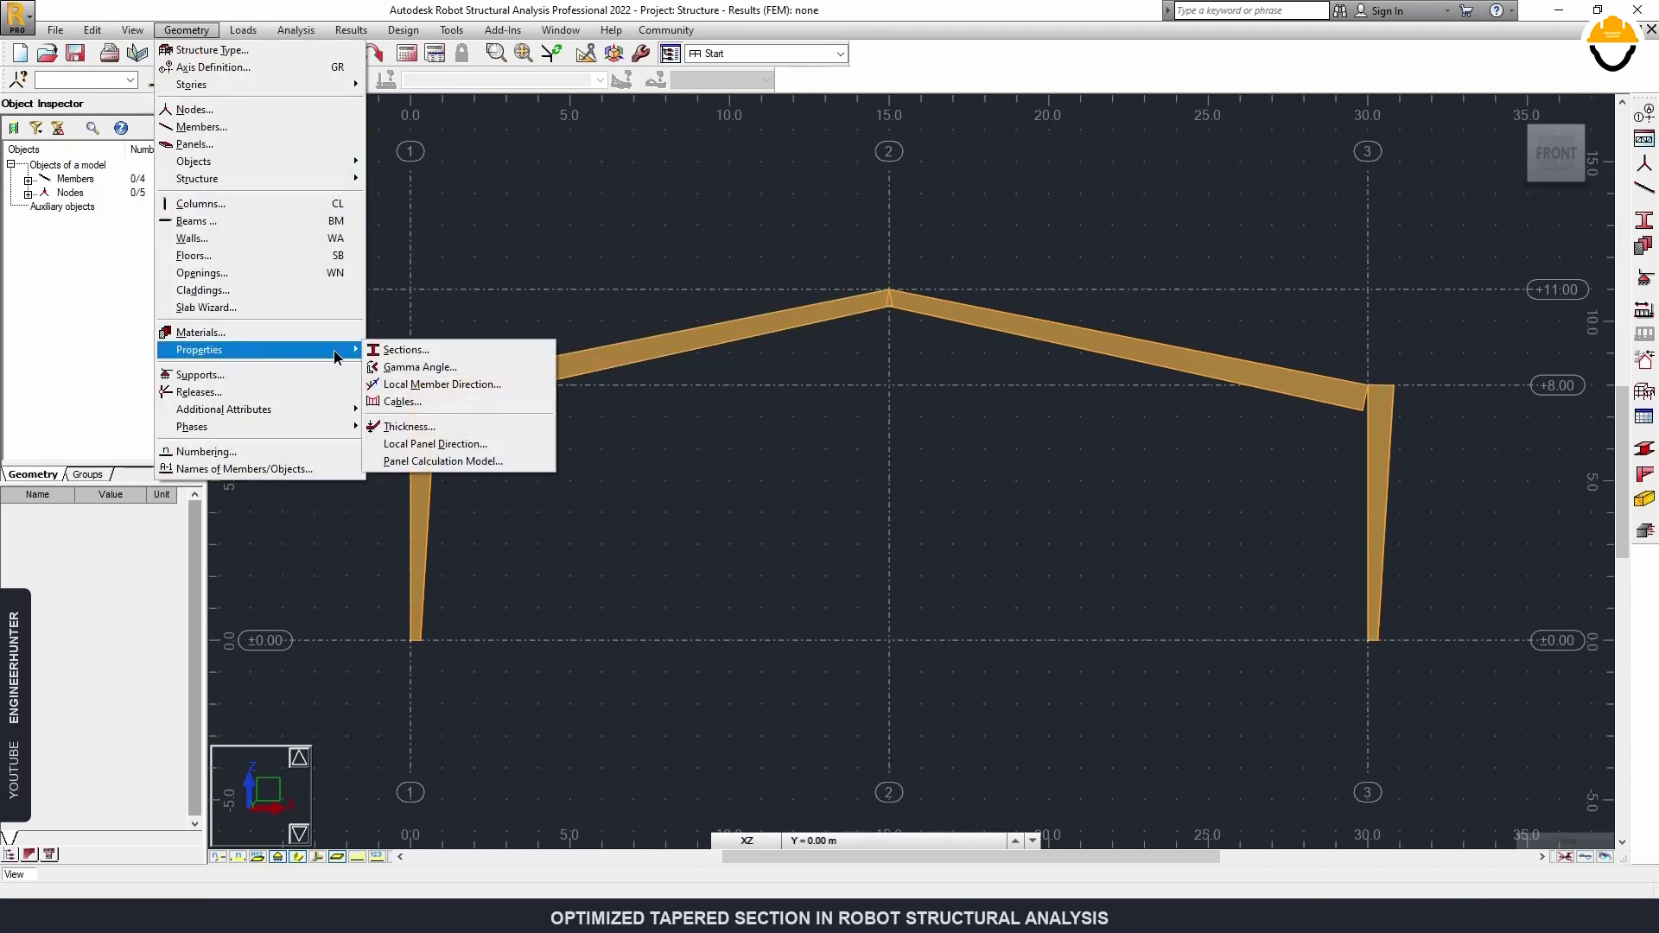
click(416, 369)
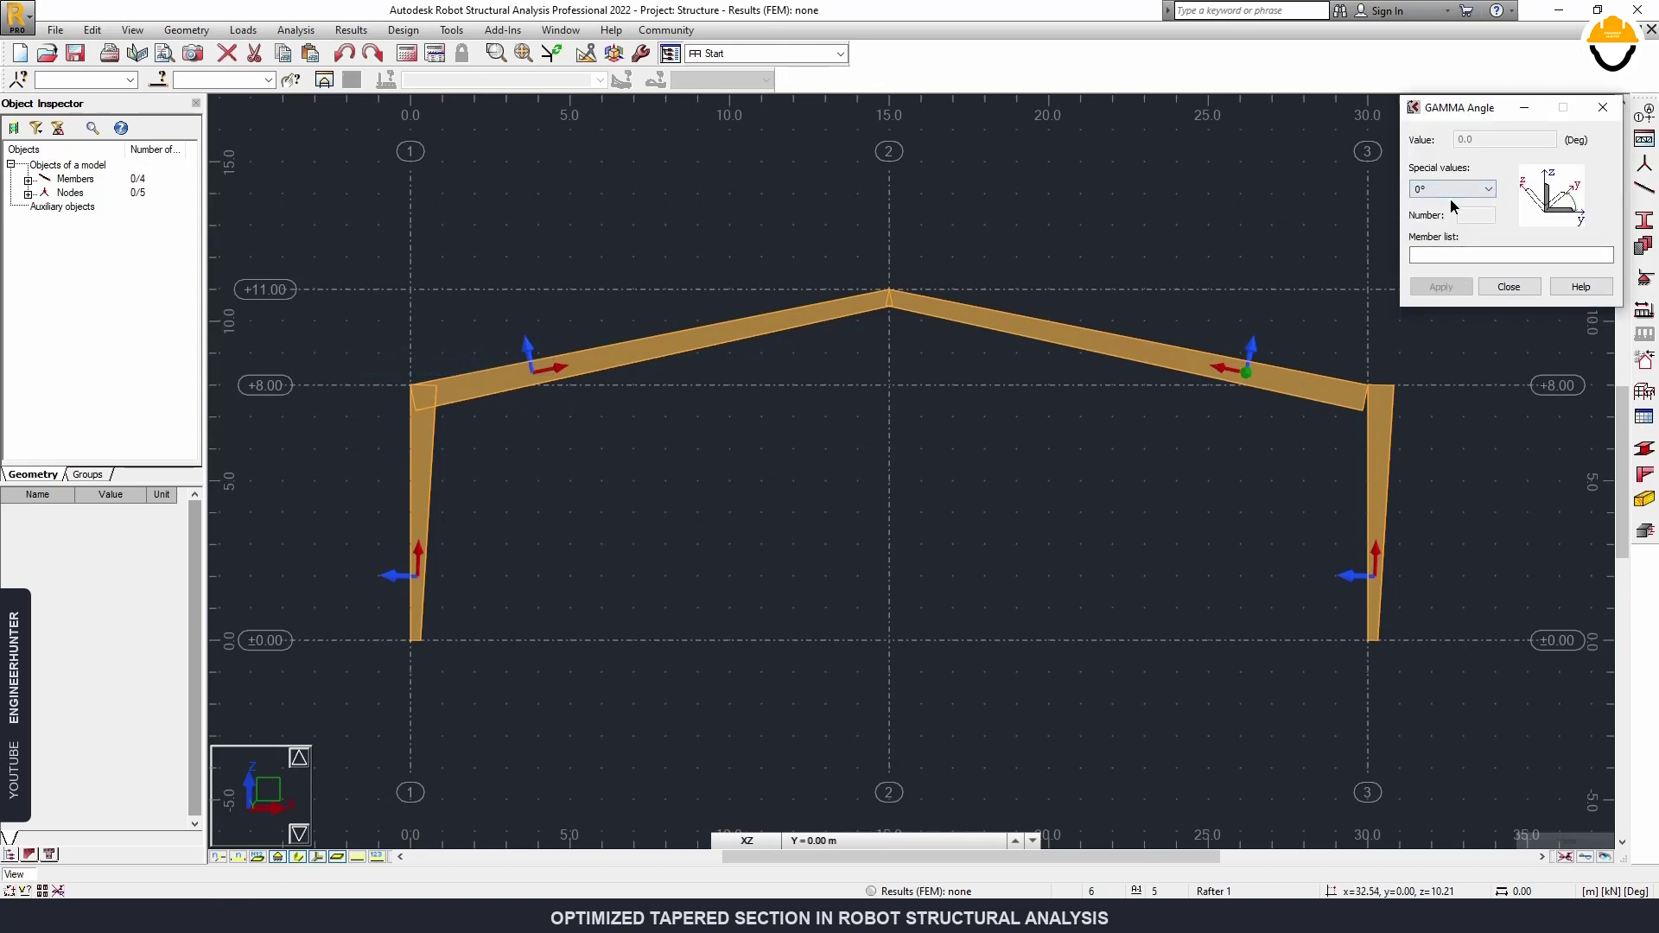
click(1452, 192)
click(1445, 224)
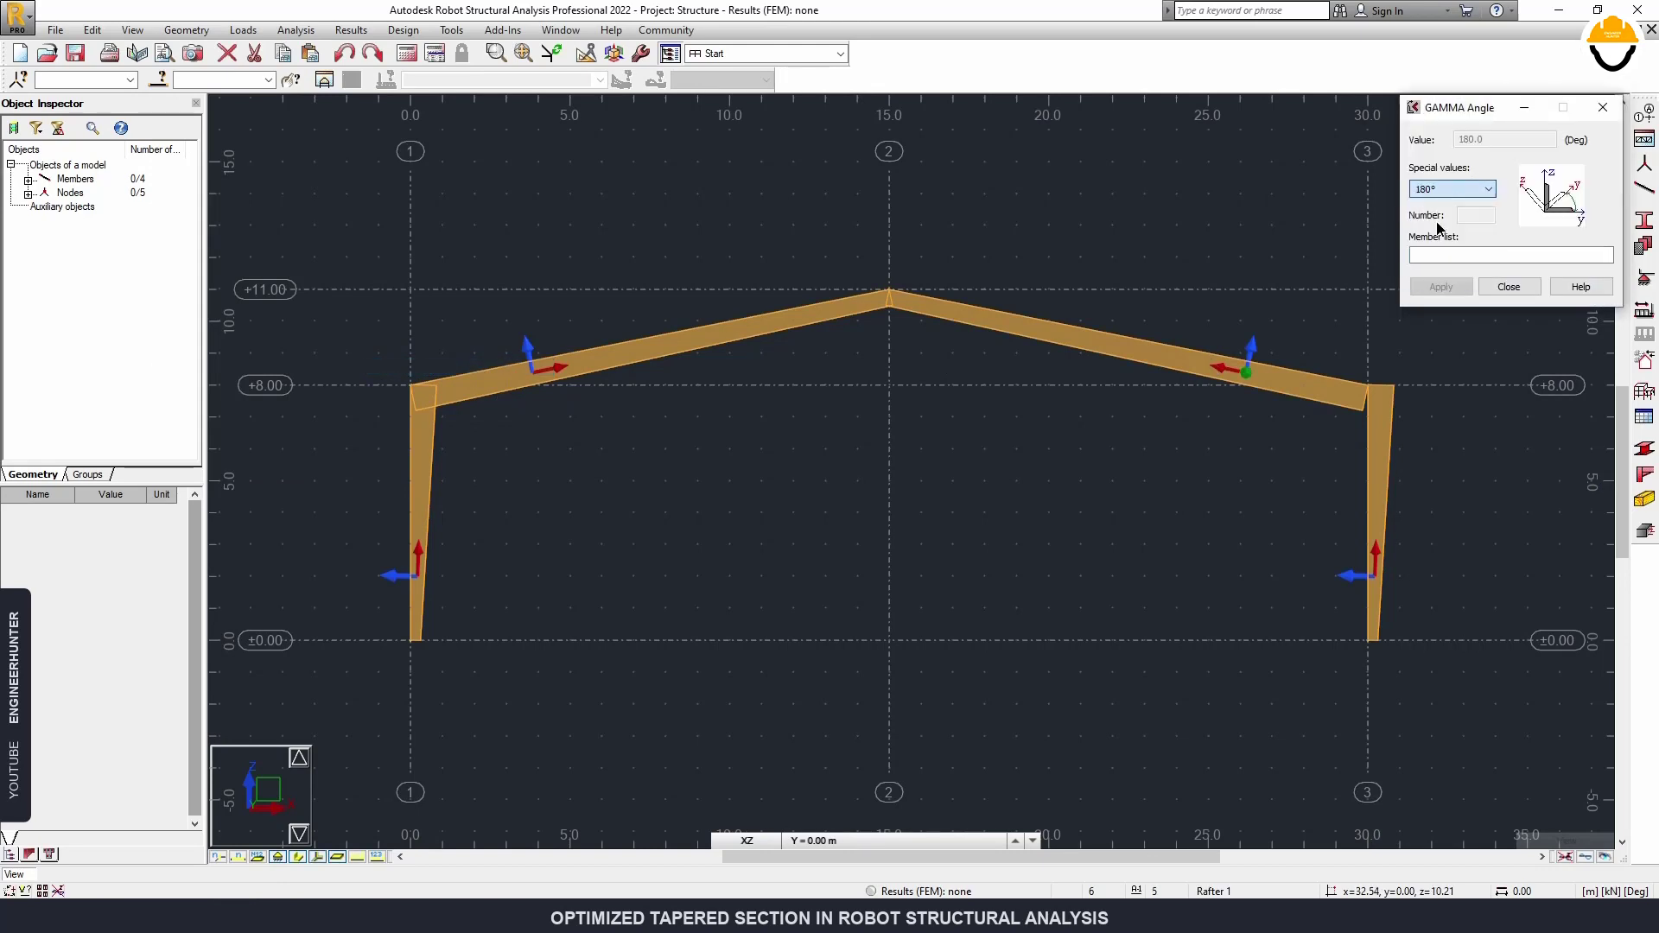
click(1382, 455)
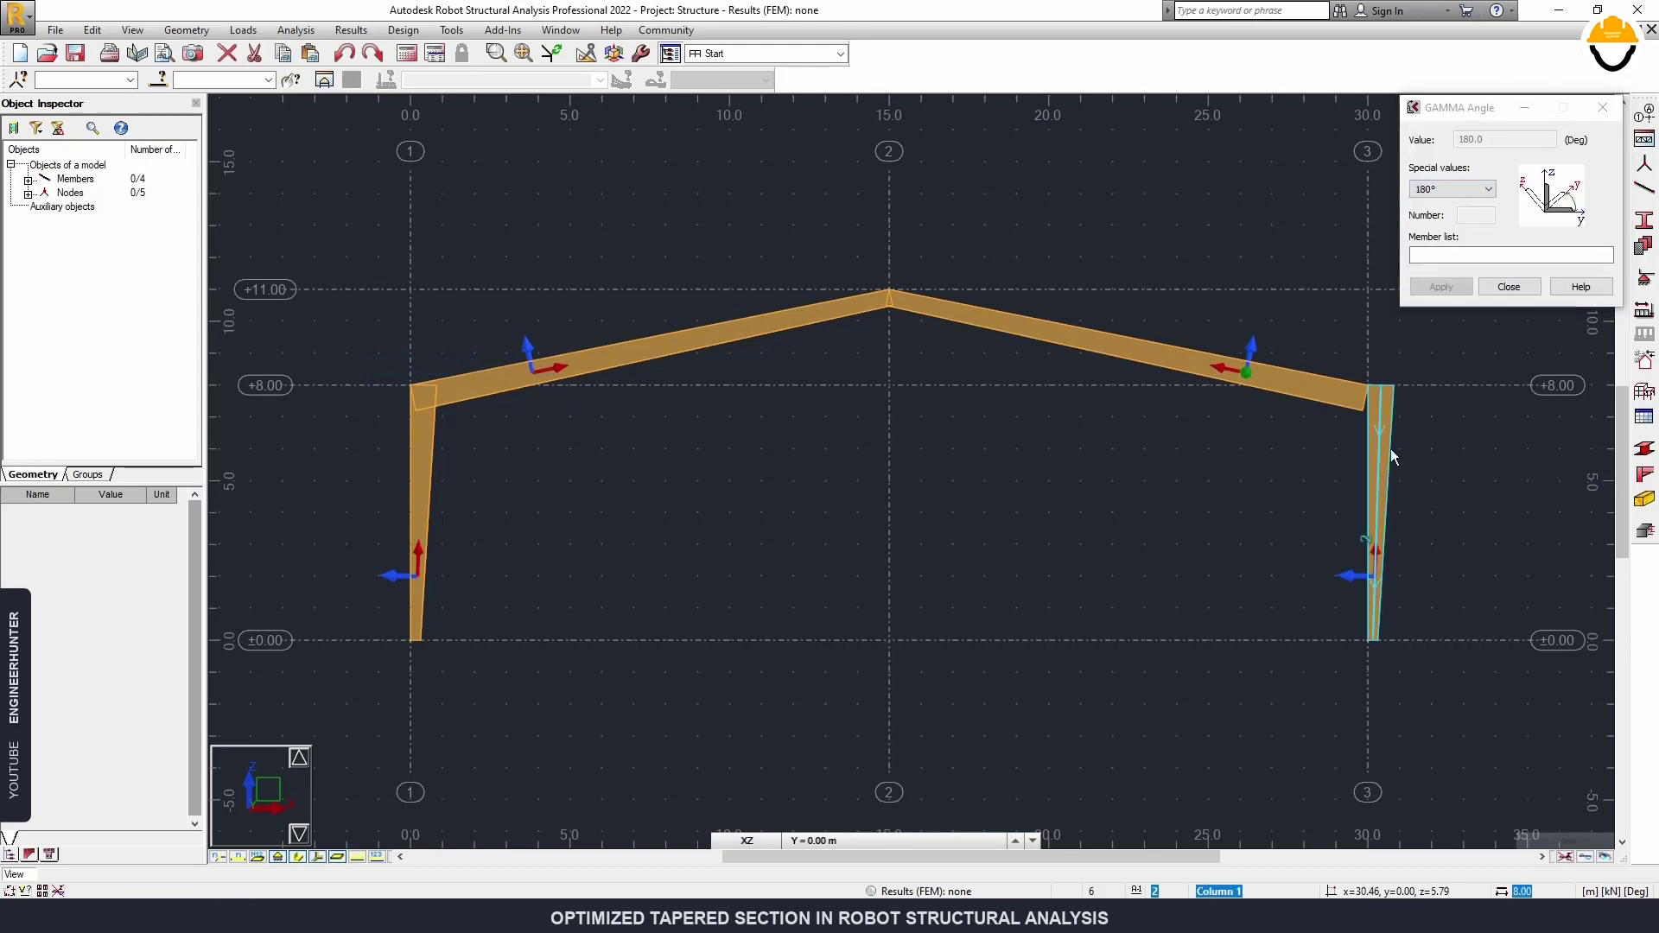
click(1507, 288)
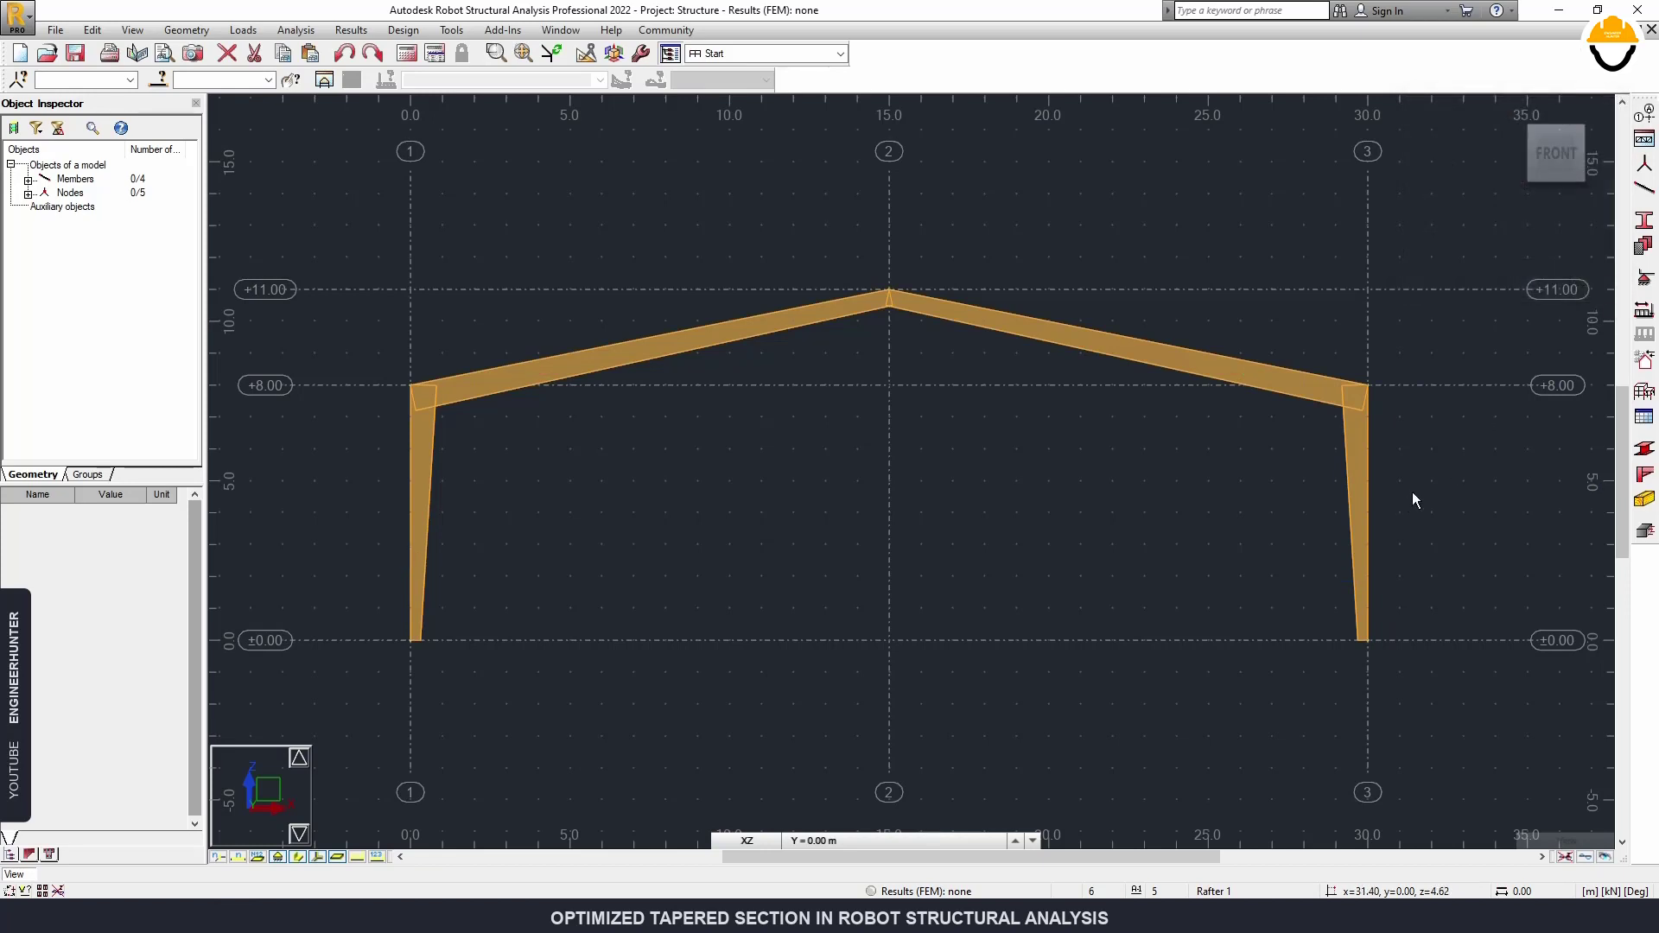
Assign pinned supports to the base nodes of both columns.
drag(374, 625, 1414, 690)
click(1644, 335)
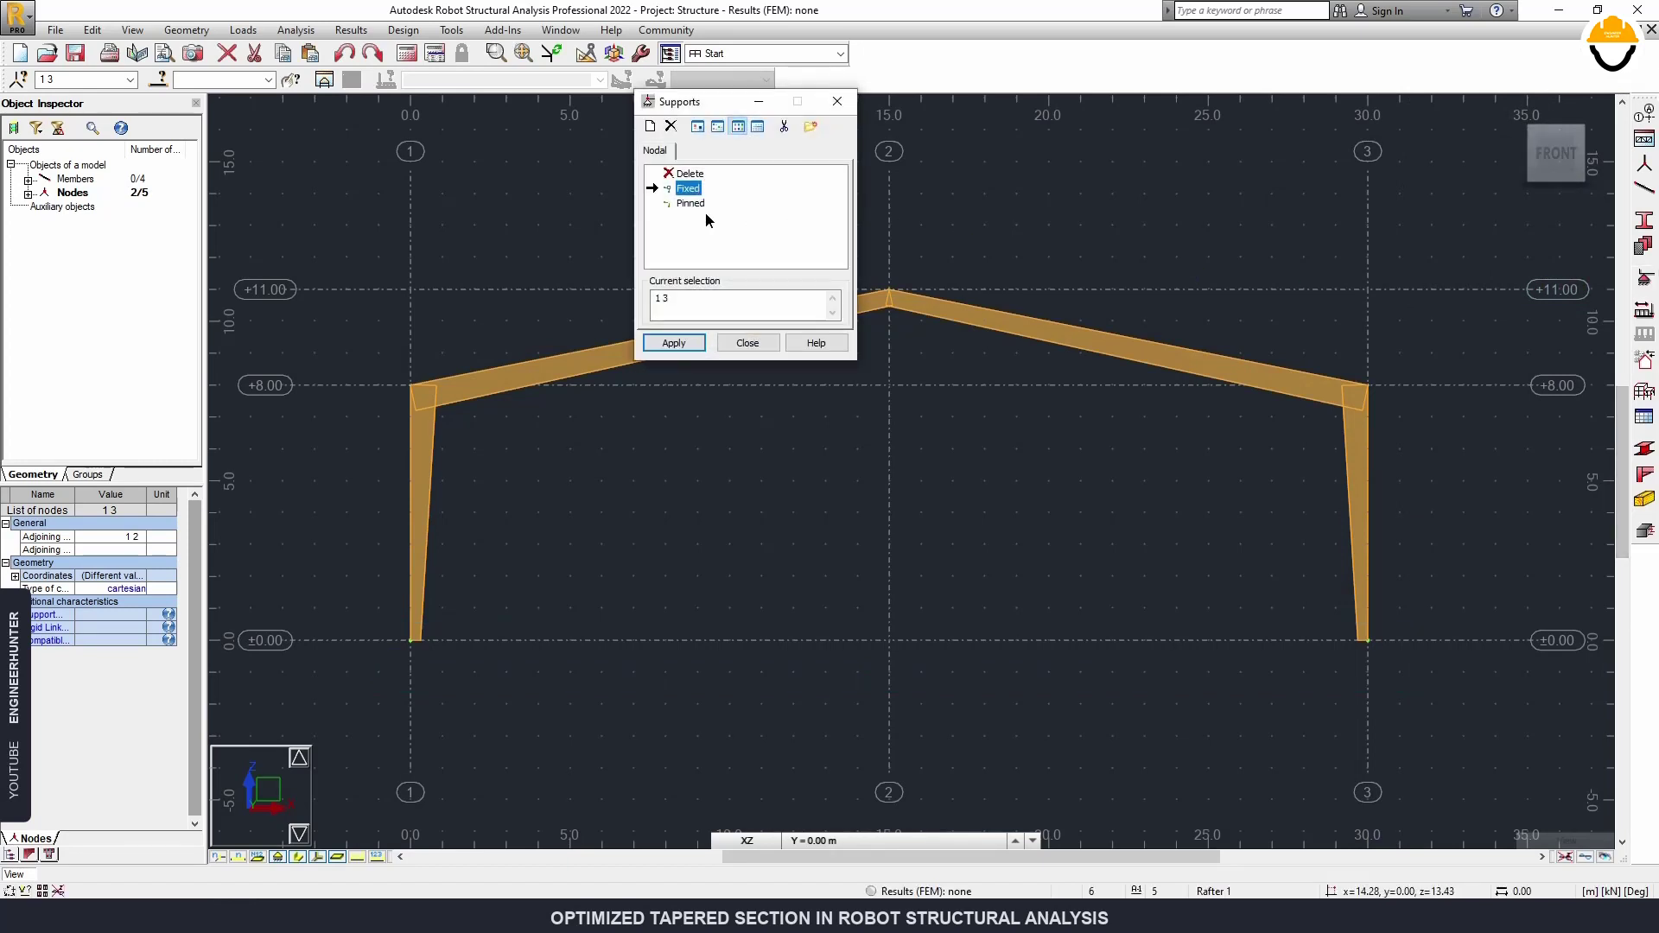
click(674, 343)
click(748, 343)
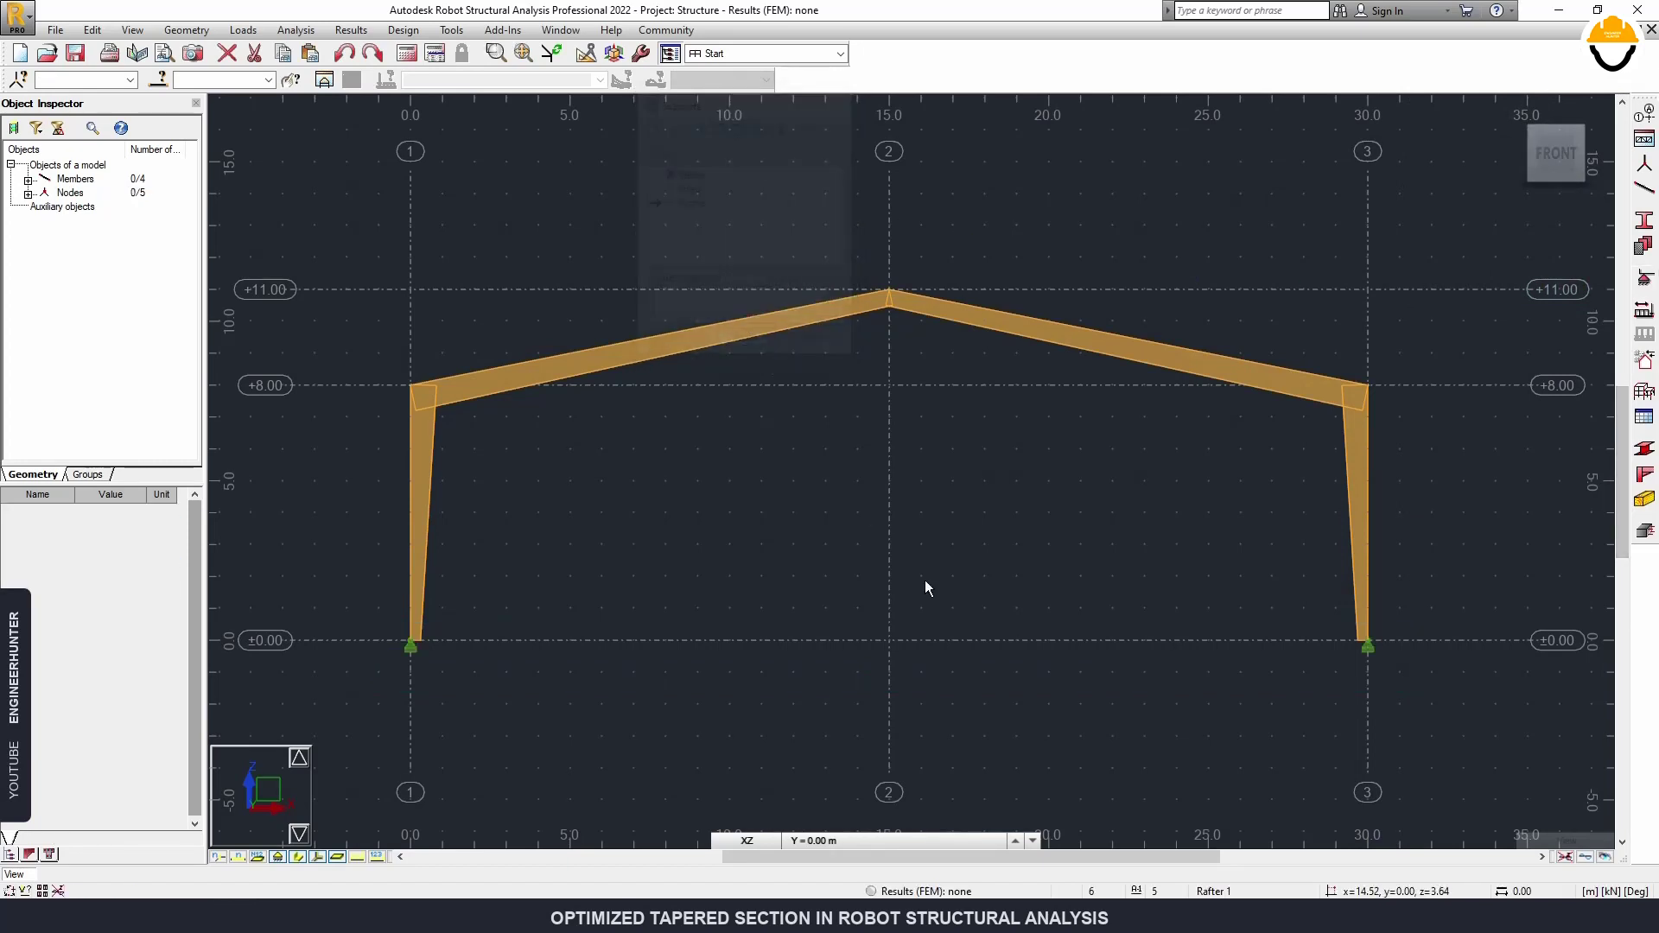
View the frame in 3D, then orient the 3D view to the front with the whole frame visible.
middle_click(1077, 508)
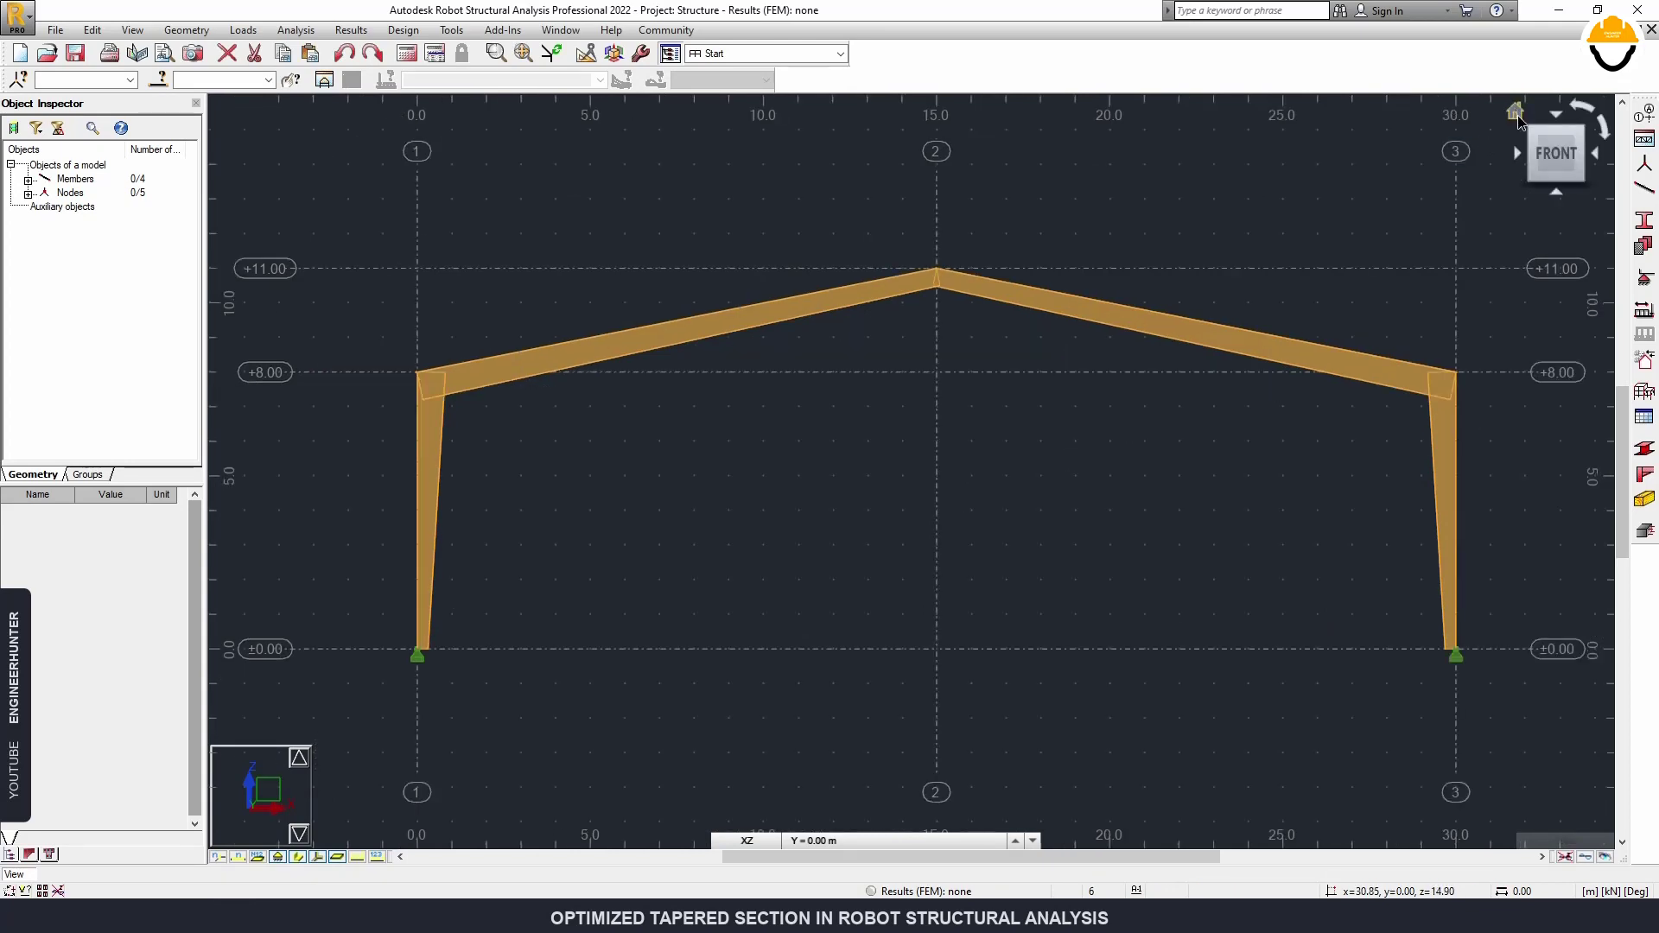
drag(1529, 126, 743, 537)
scroll(619, 481, down, 3)
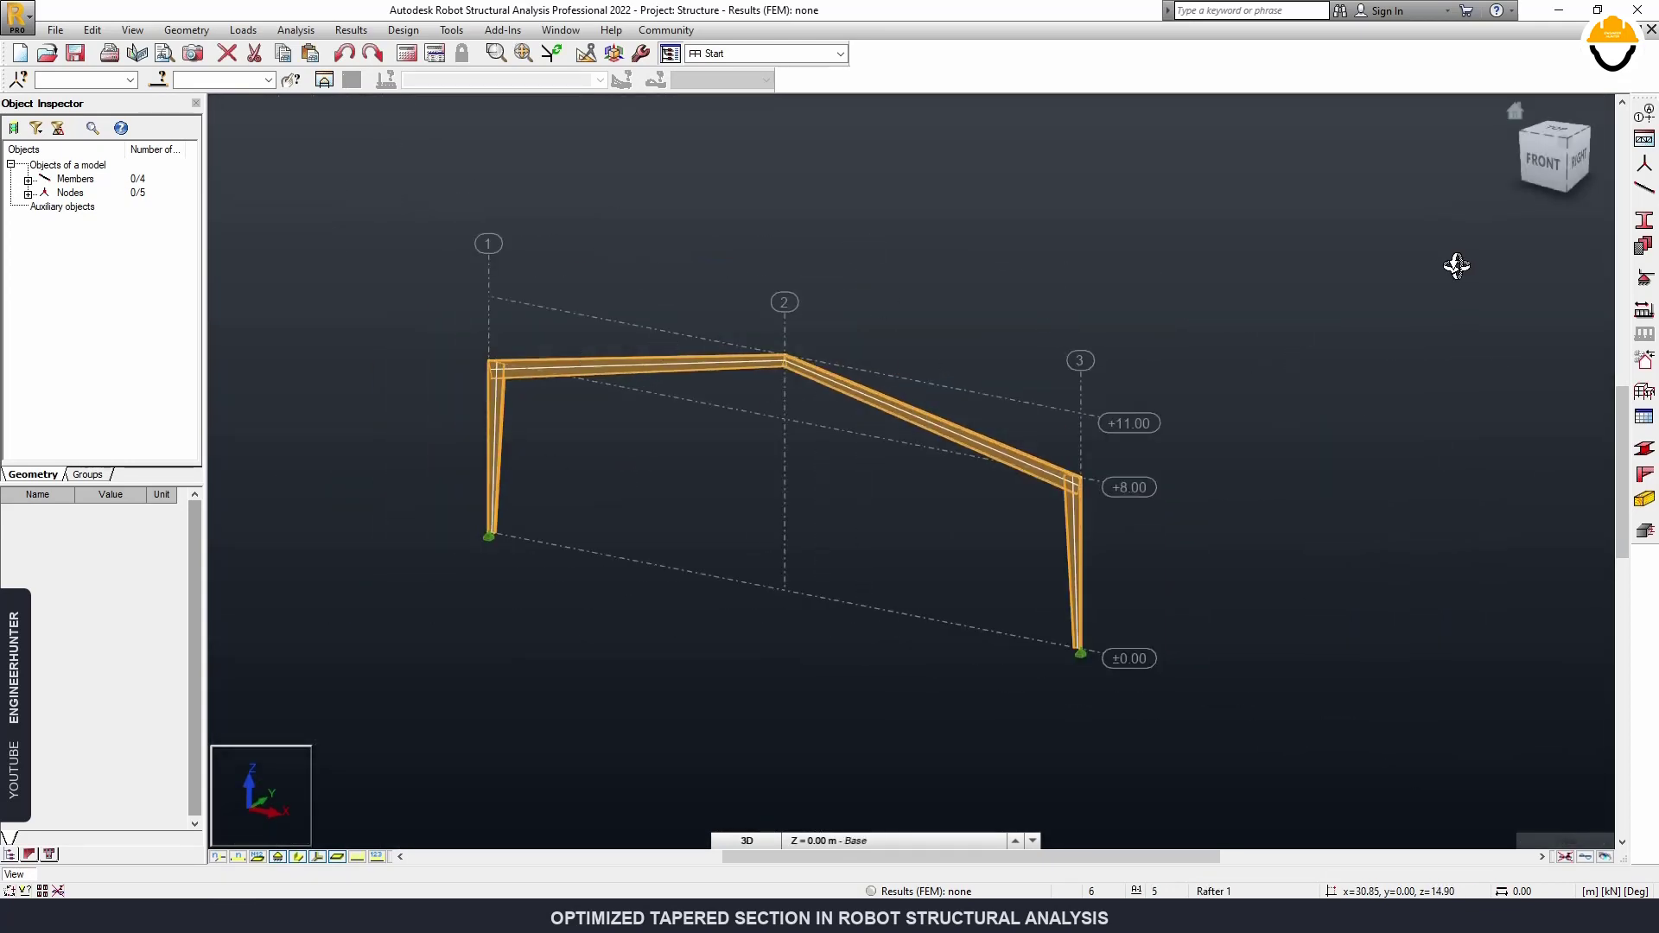
click(1528, 176)
scroll(934, 424, down, 2)
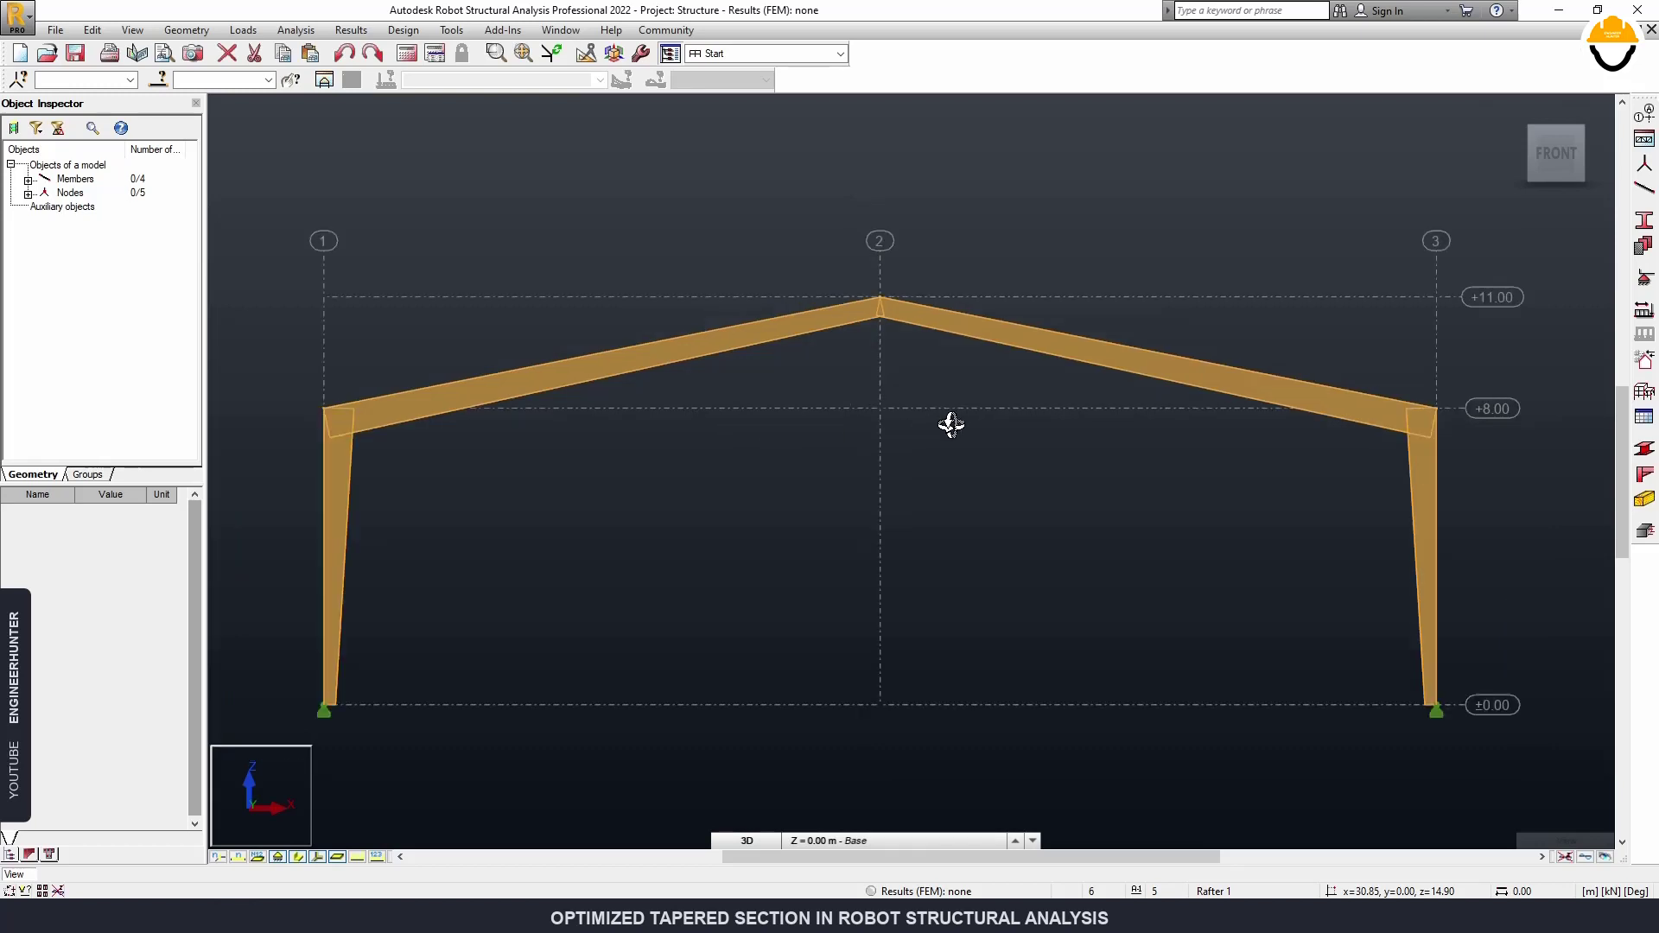
middle_drag(816, 490, 898, 445)
middle_drag(1331, 435, 1274, 459)
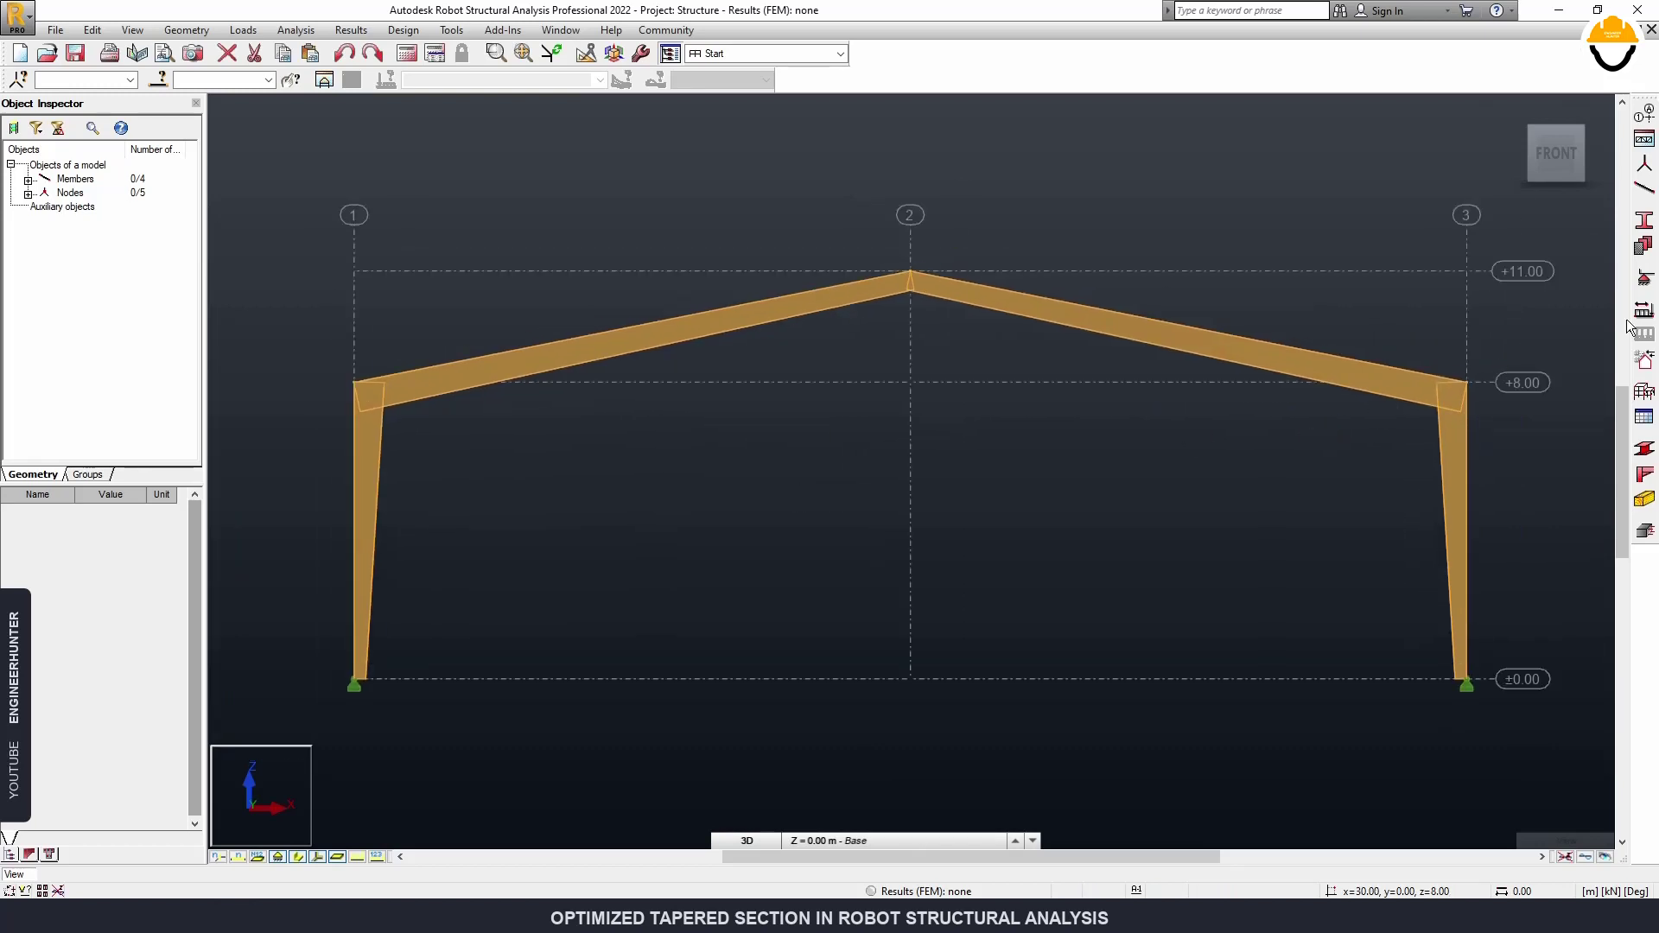
Add two load cases of dead nature, DL1 and DL2.
click(1645, 313)
drag(750, 111, 1081, 138)
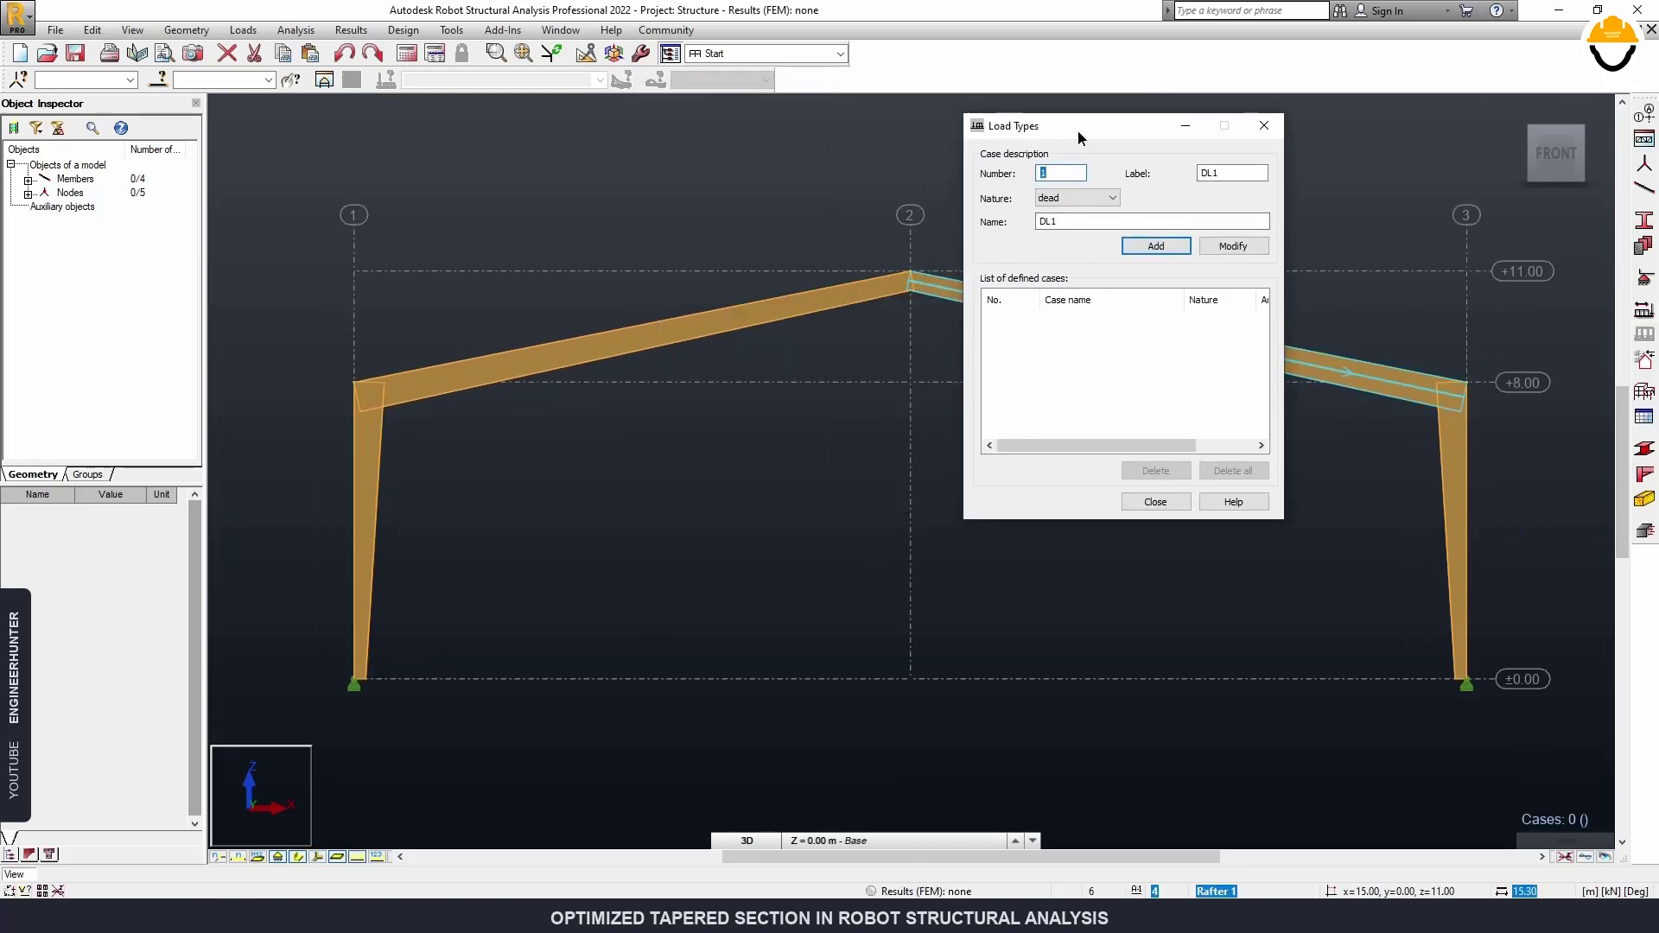
click(1182, 250)
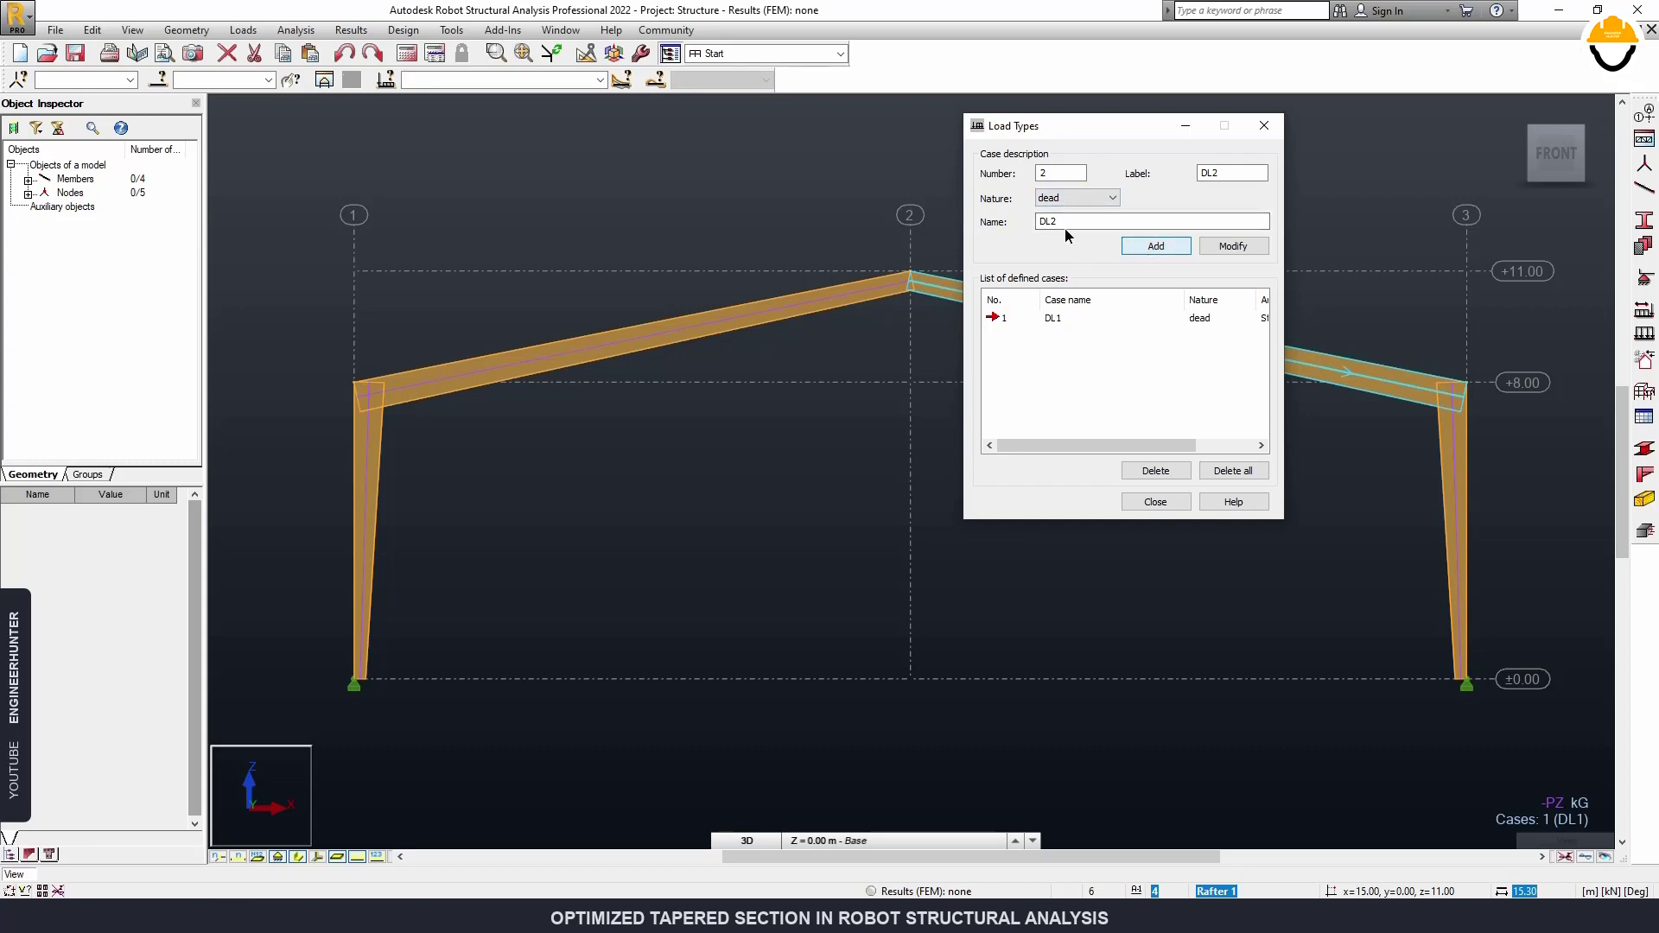
key(Return)
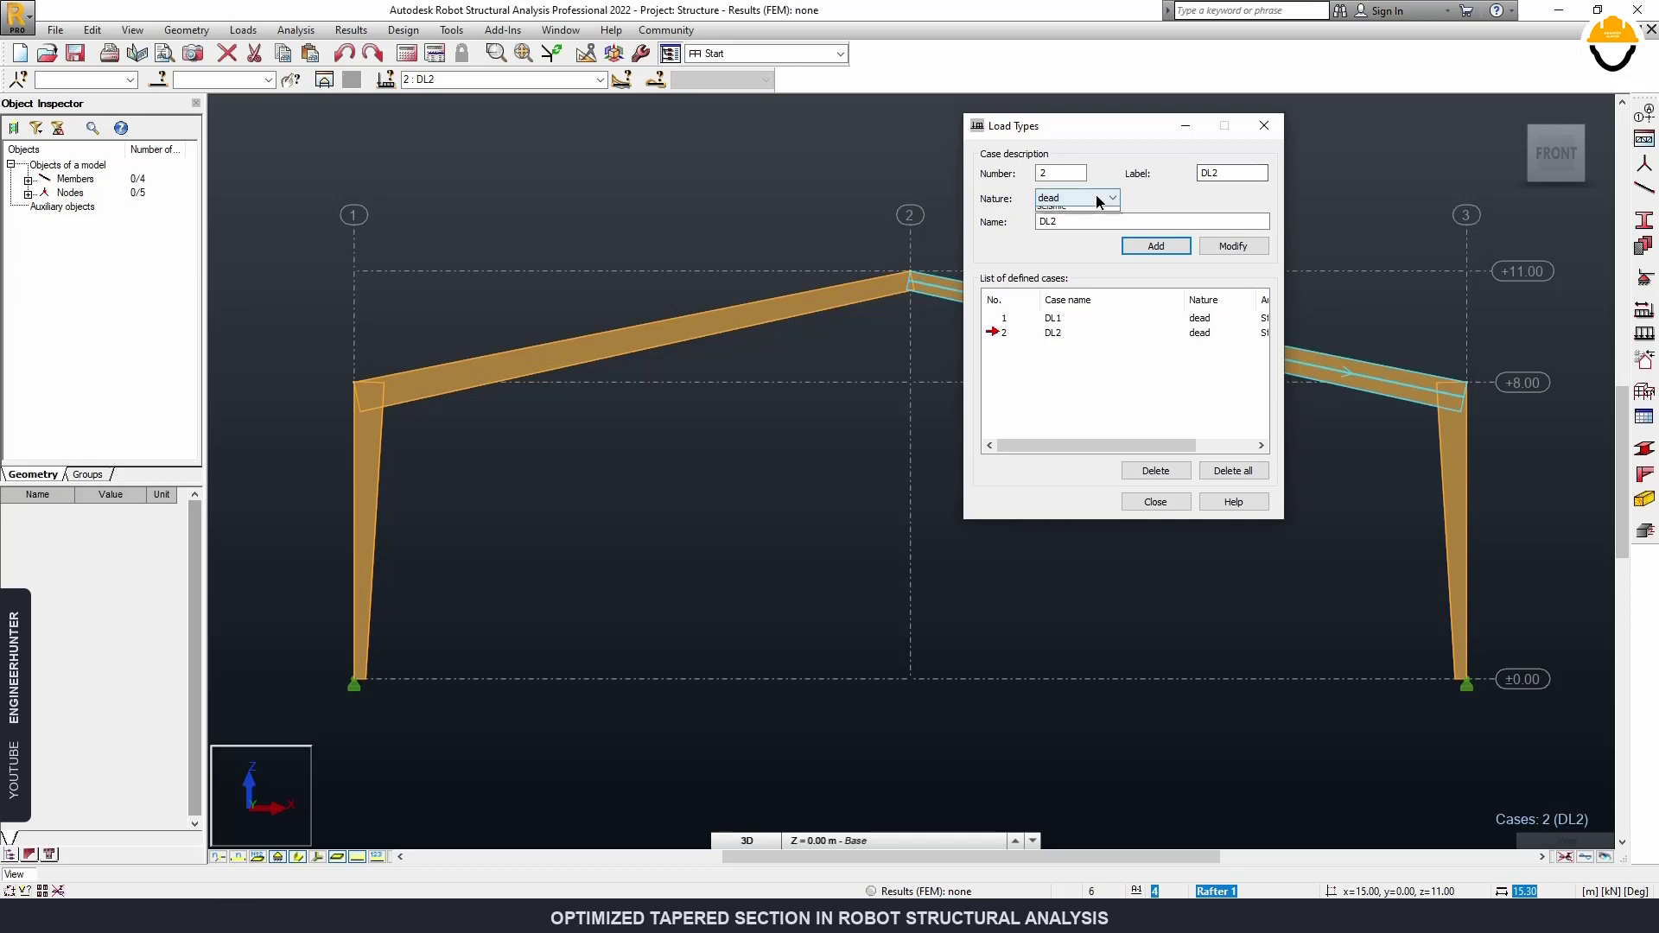
Add a snow load case SN1 with the subnature Roof live.
click(1111, 198)
click(1071, 246)
click(1208, 205)
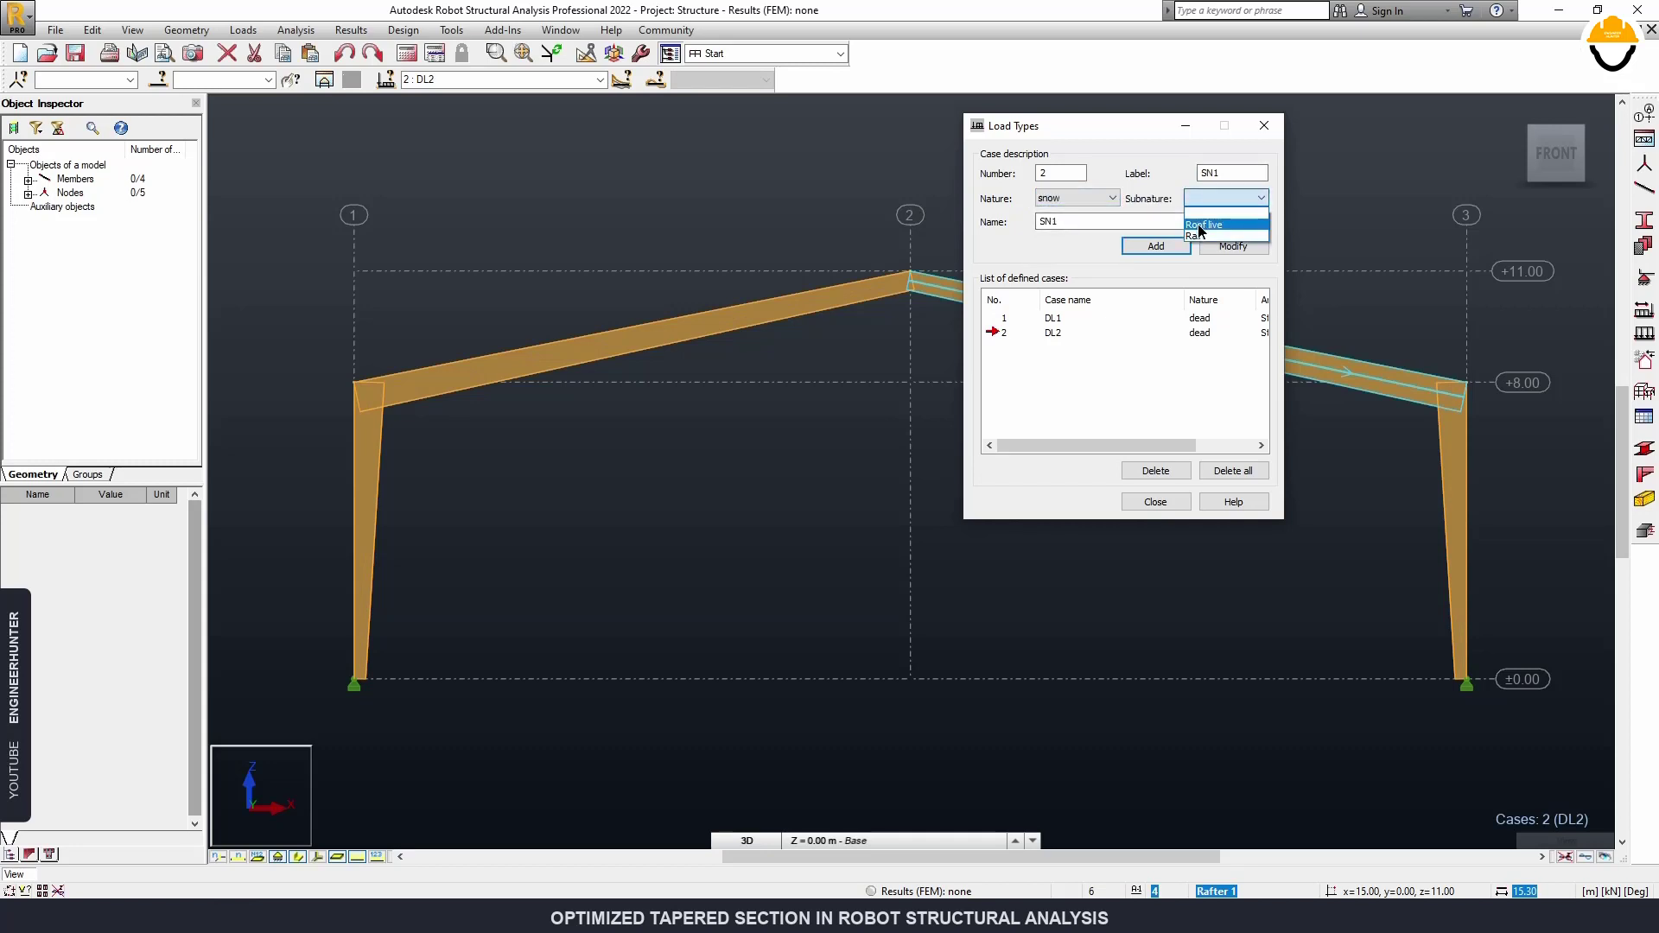
click(1204, 223)
click(1128, 248)
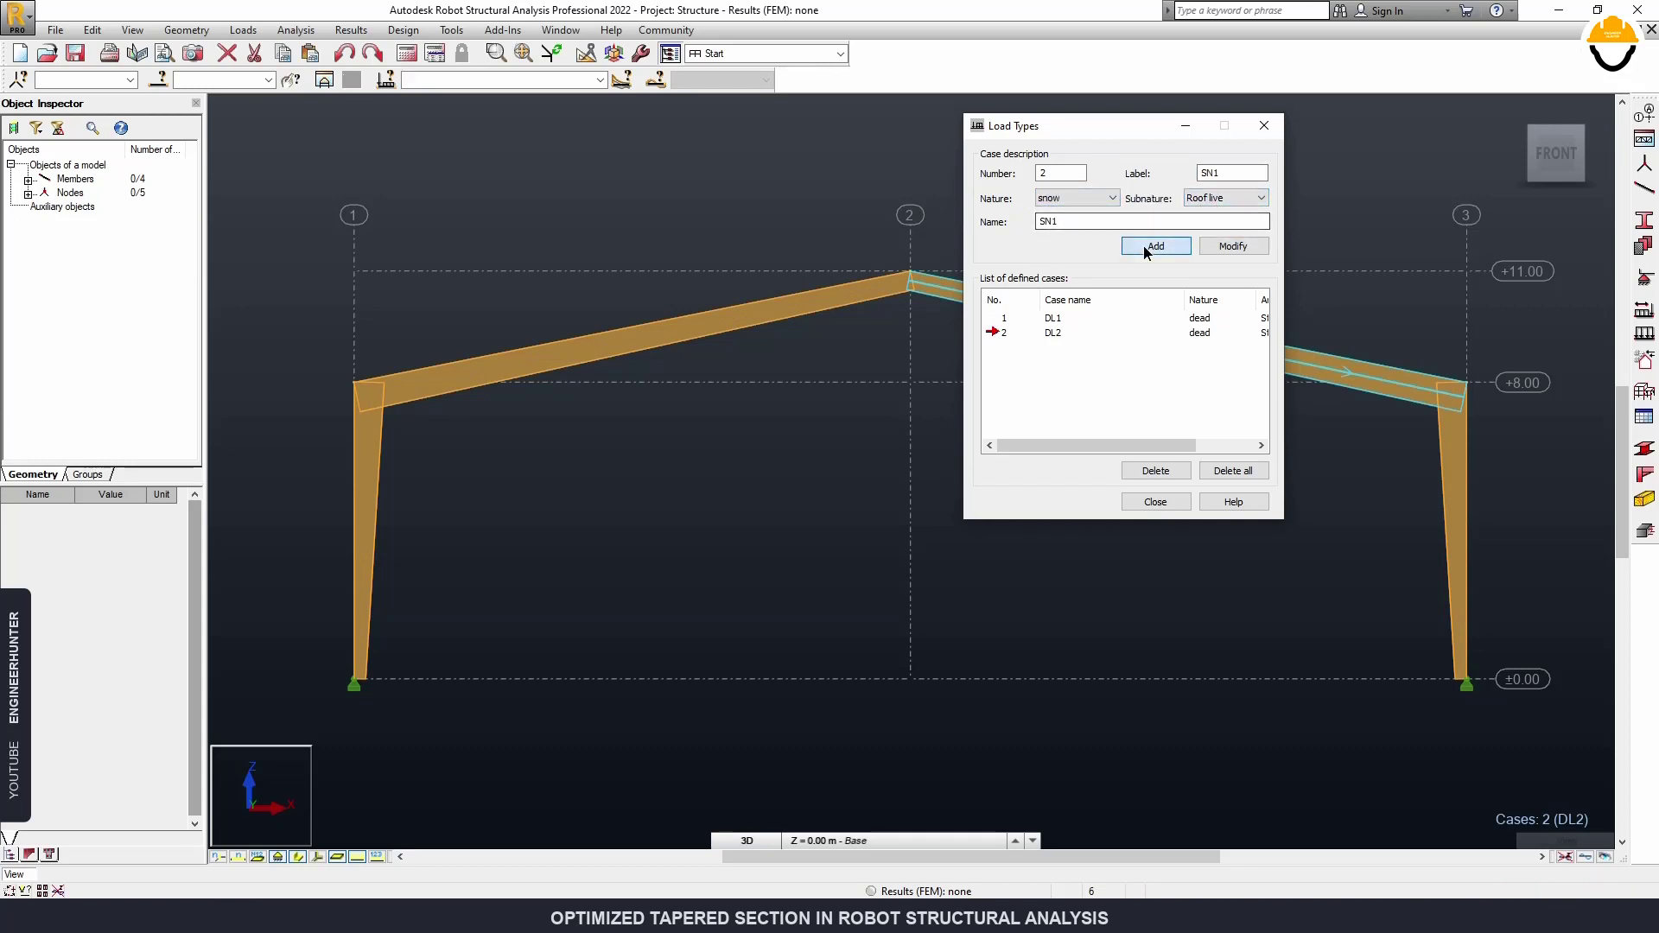
Add a wind load case WIND1 and finish defining the load types.
click(1087, 198)
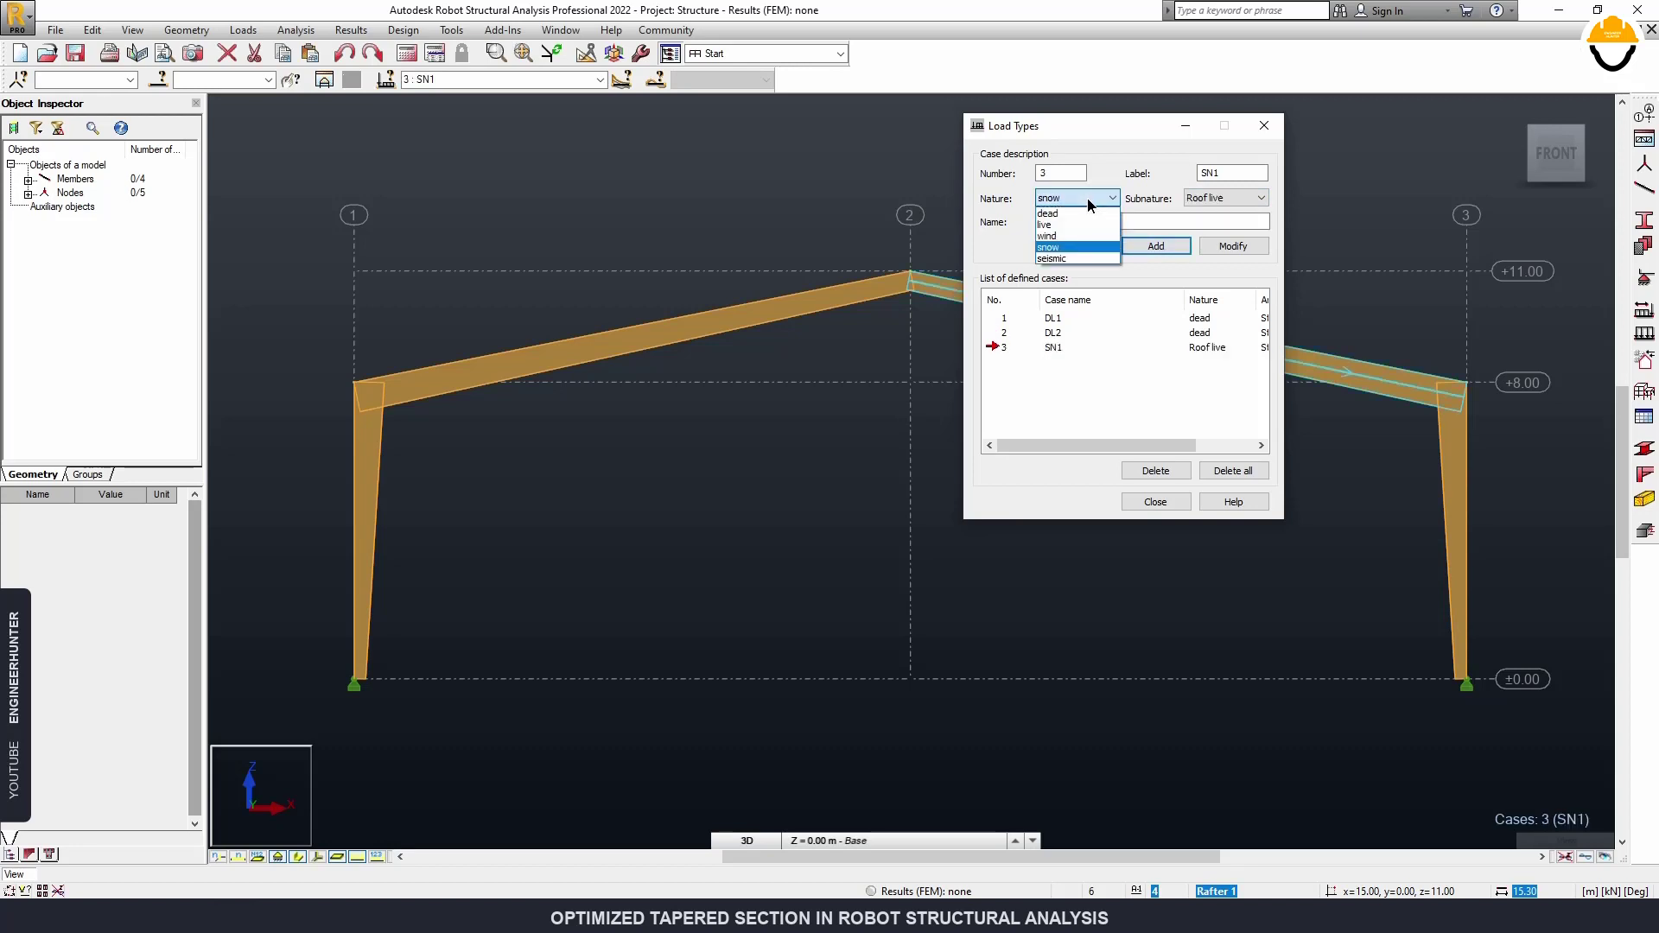
click(1066, 236)
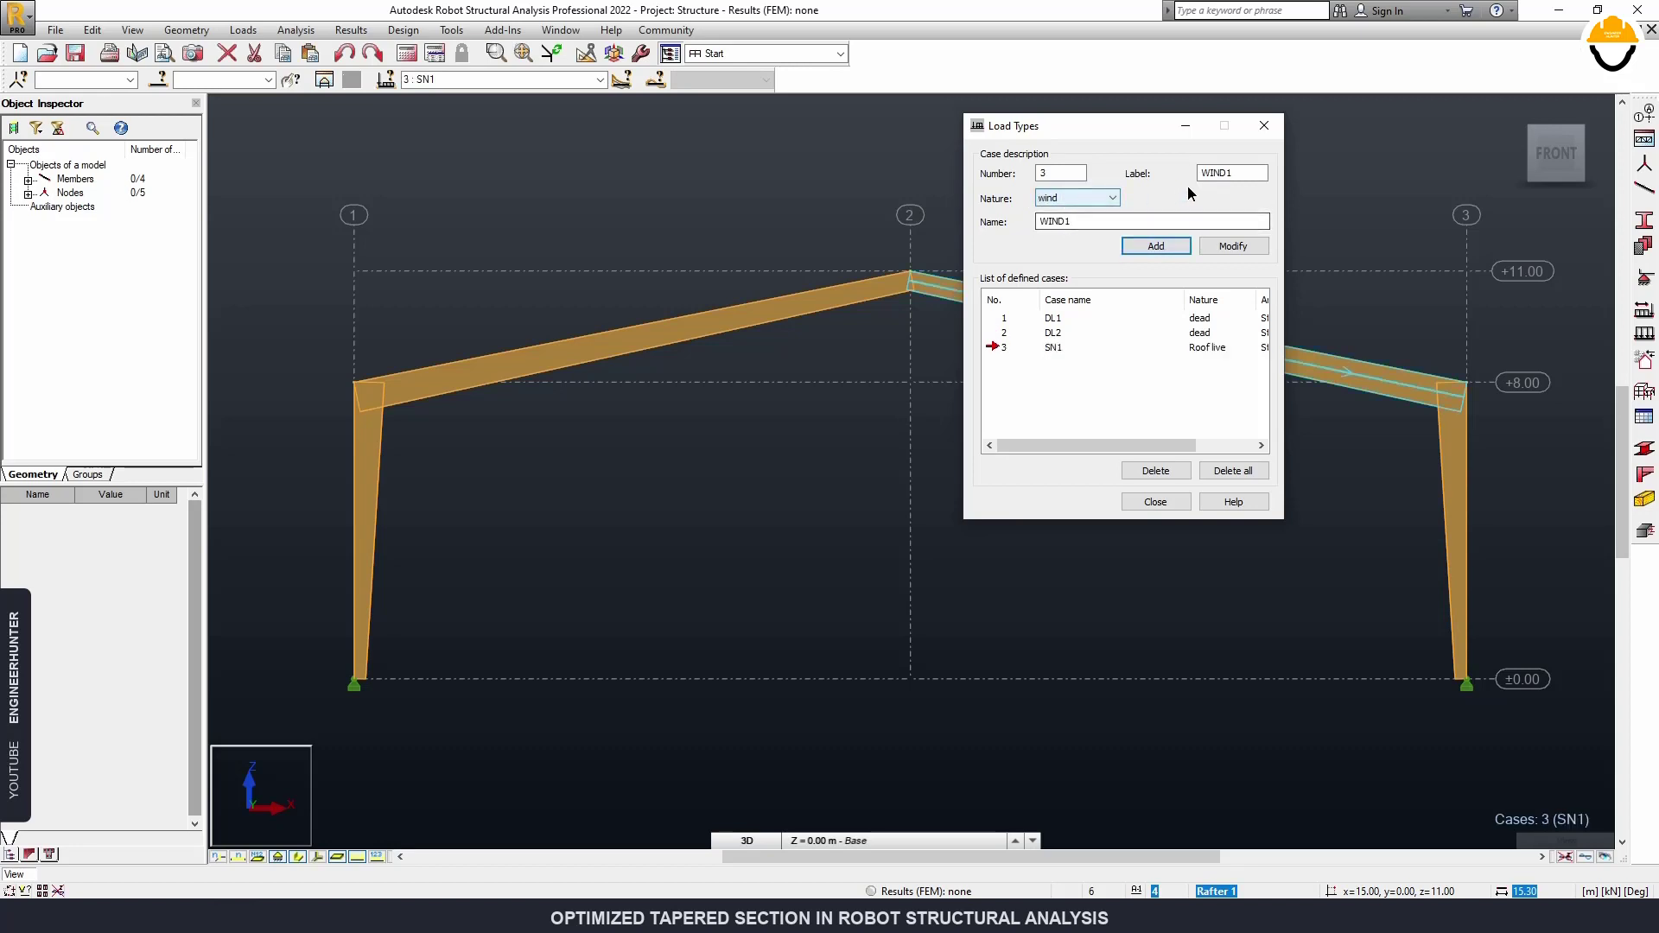
click(1156, 247)
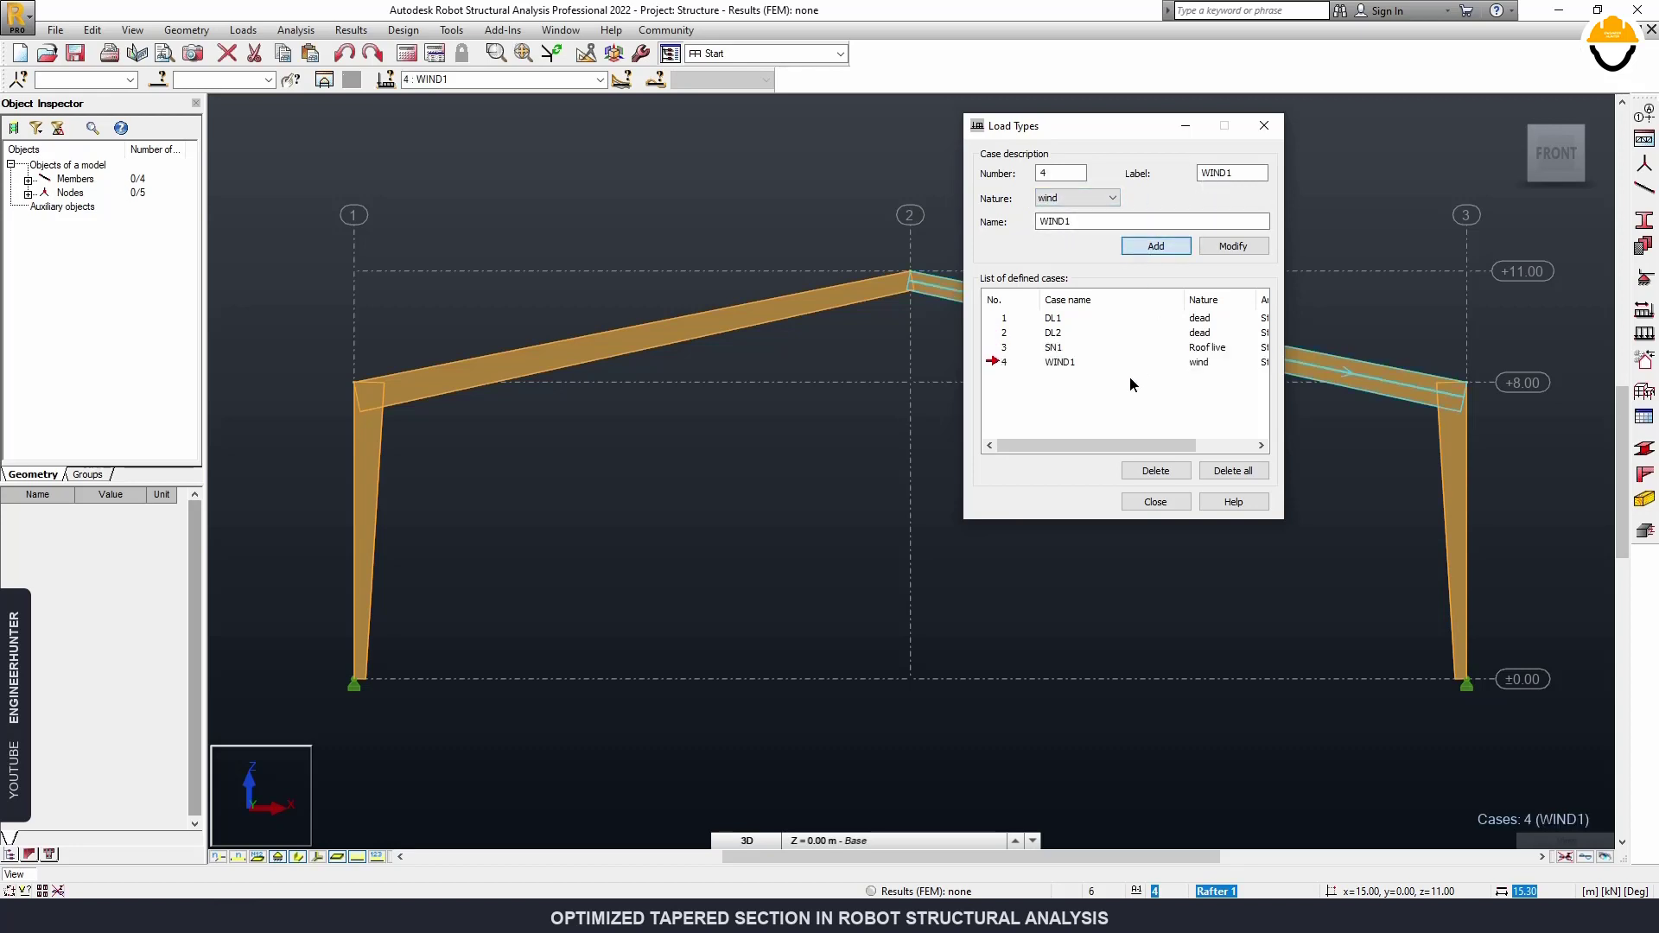
click(1151, 497)
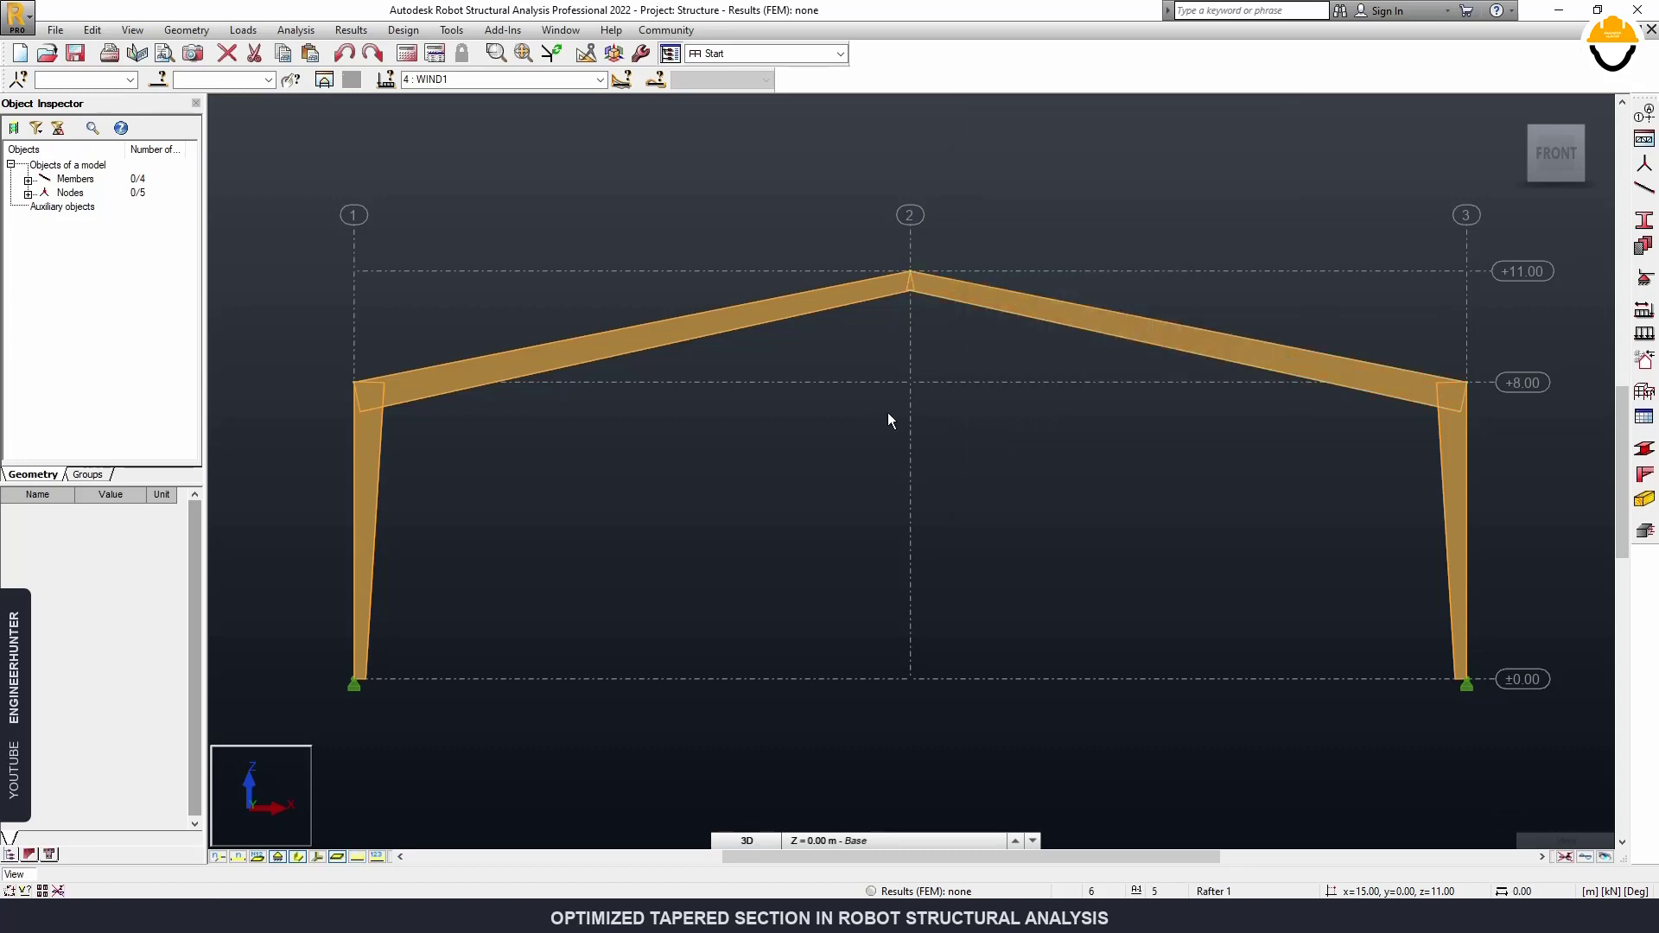
Apply a uniform member load of -0.6 kN/m in global Z to both rafters in load case DL2.
click(432, 79)
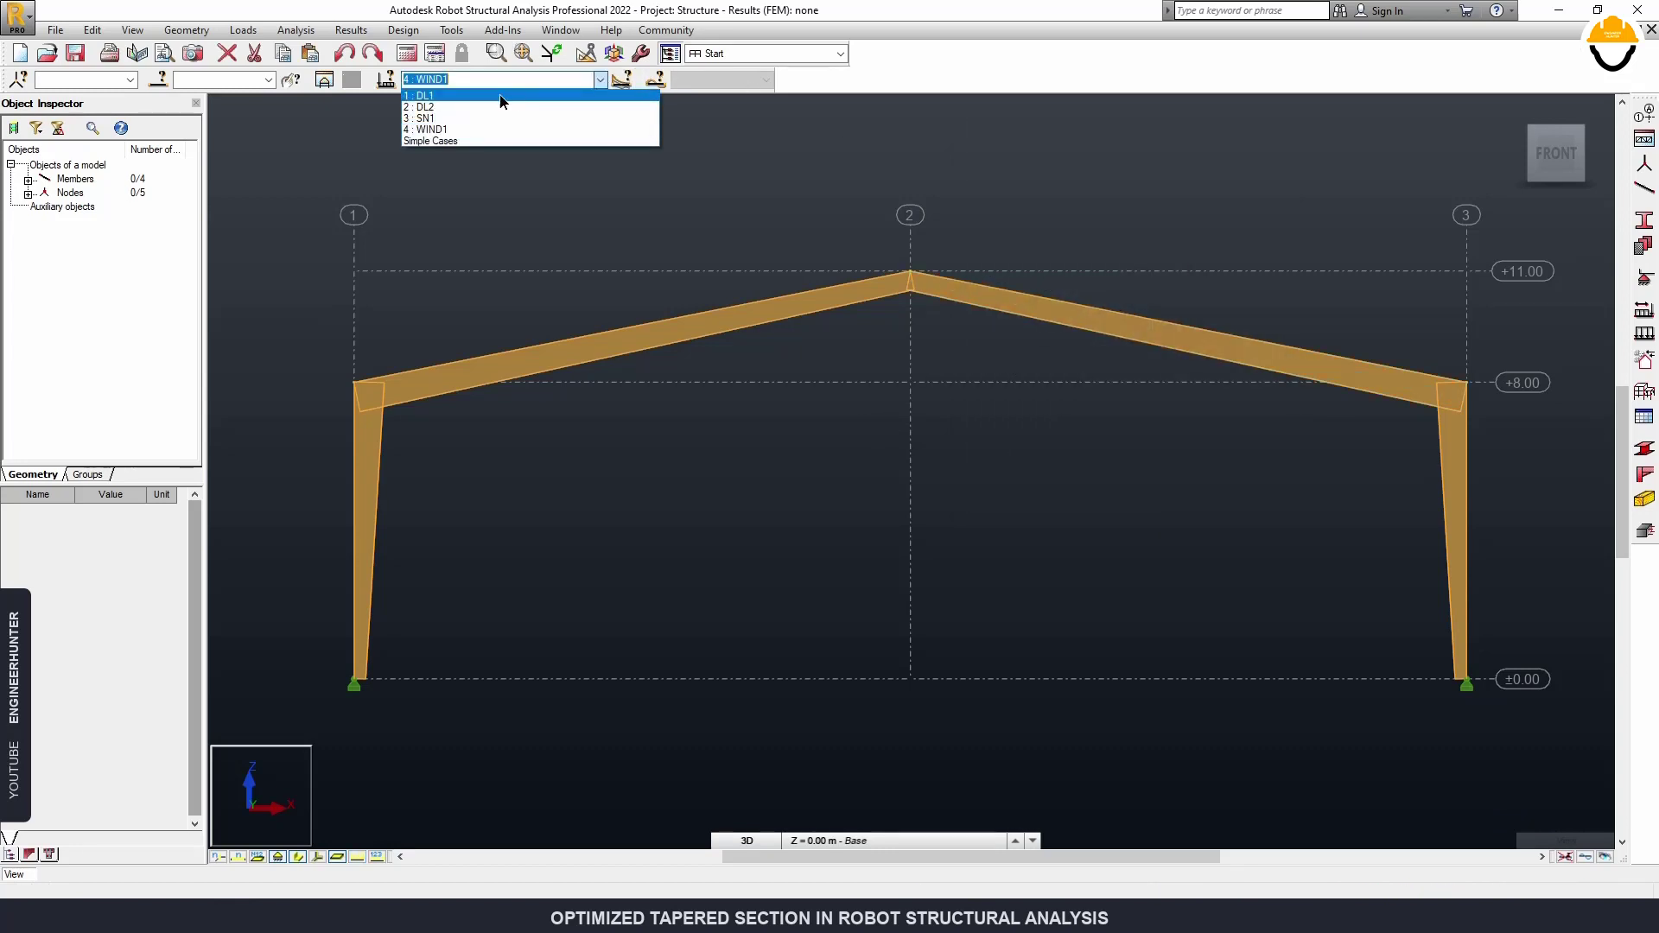
click(441, 112)
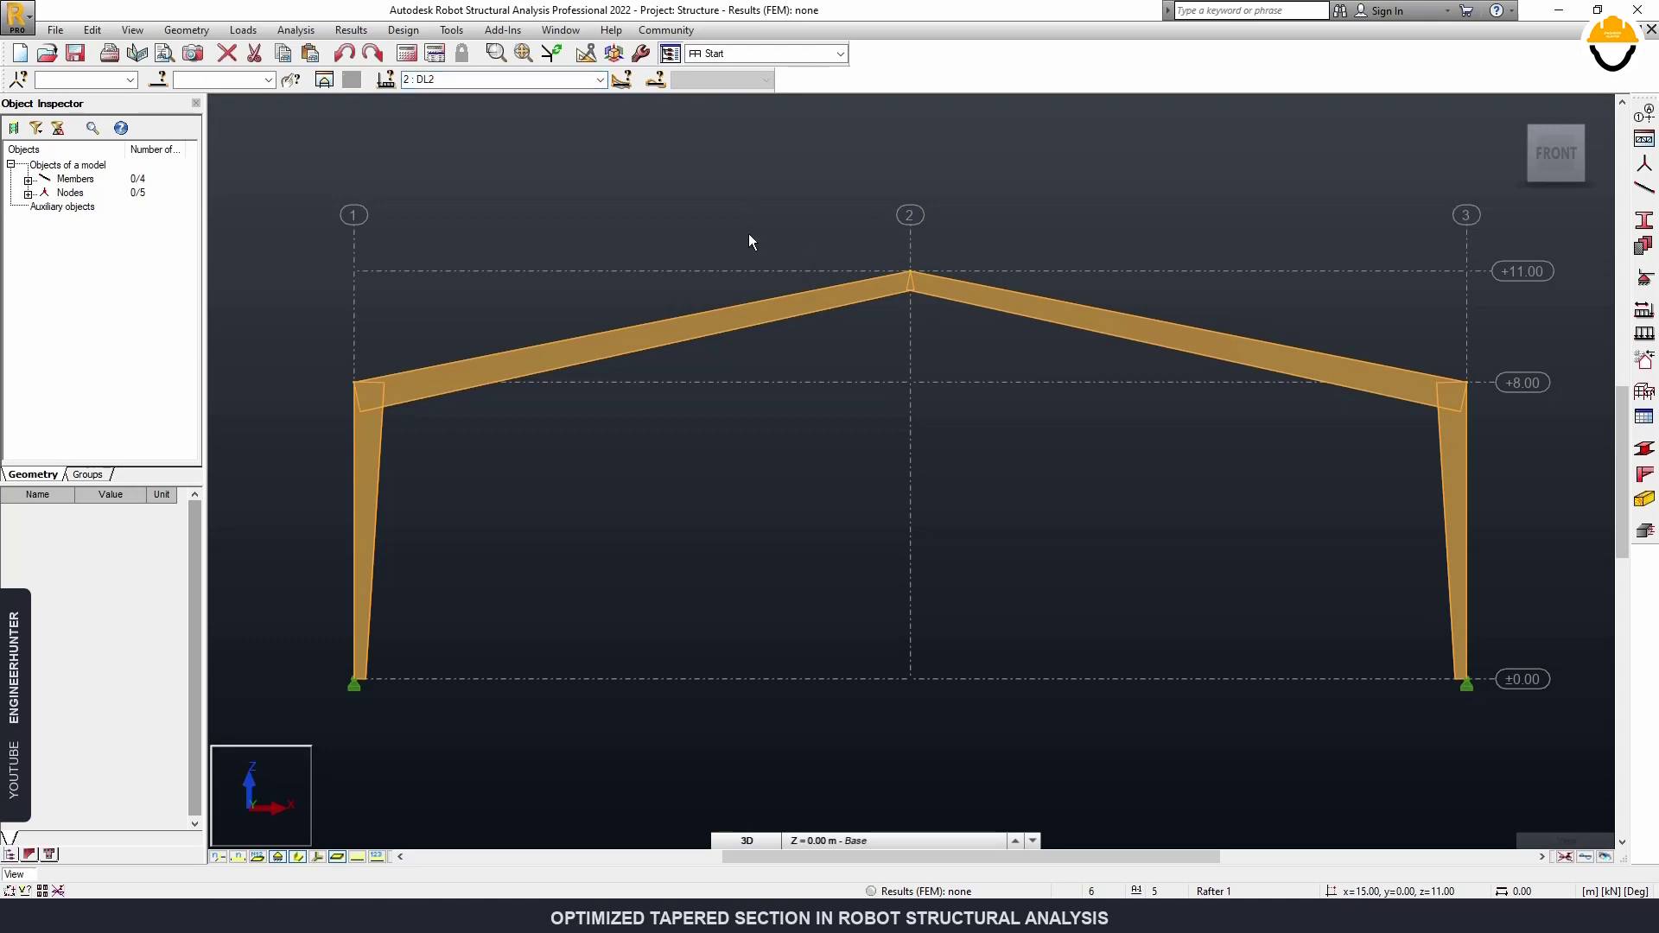
drag(764, 388, 585, 259)
drag(1358, 469, 1256, 296)
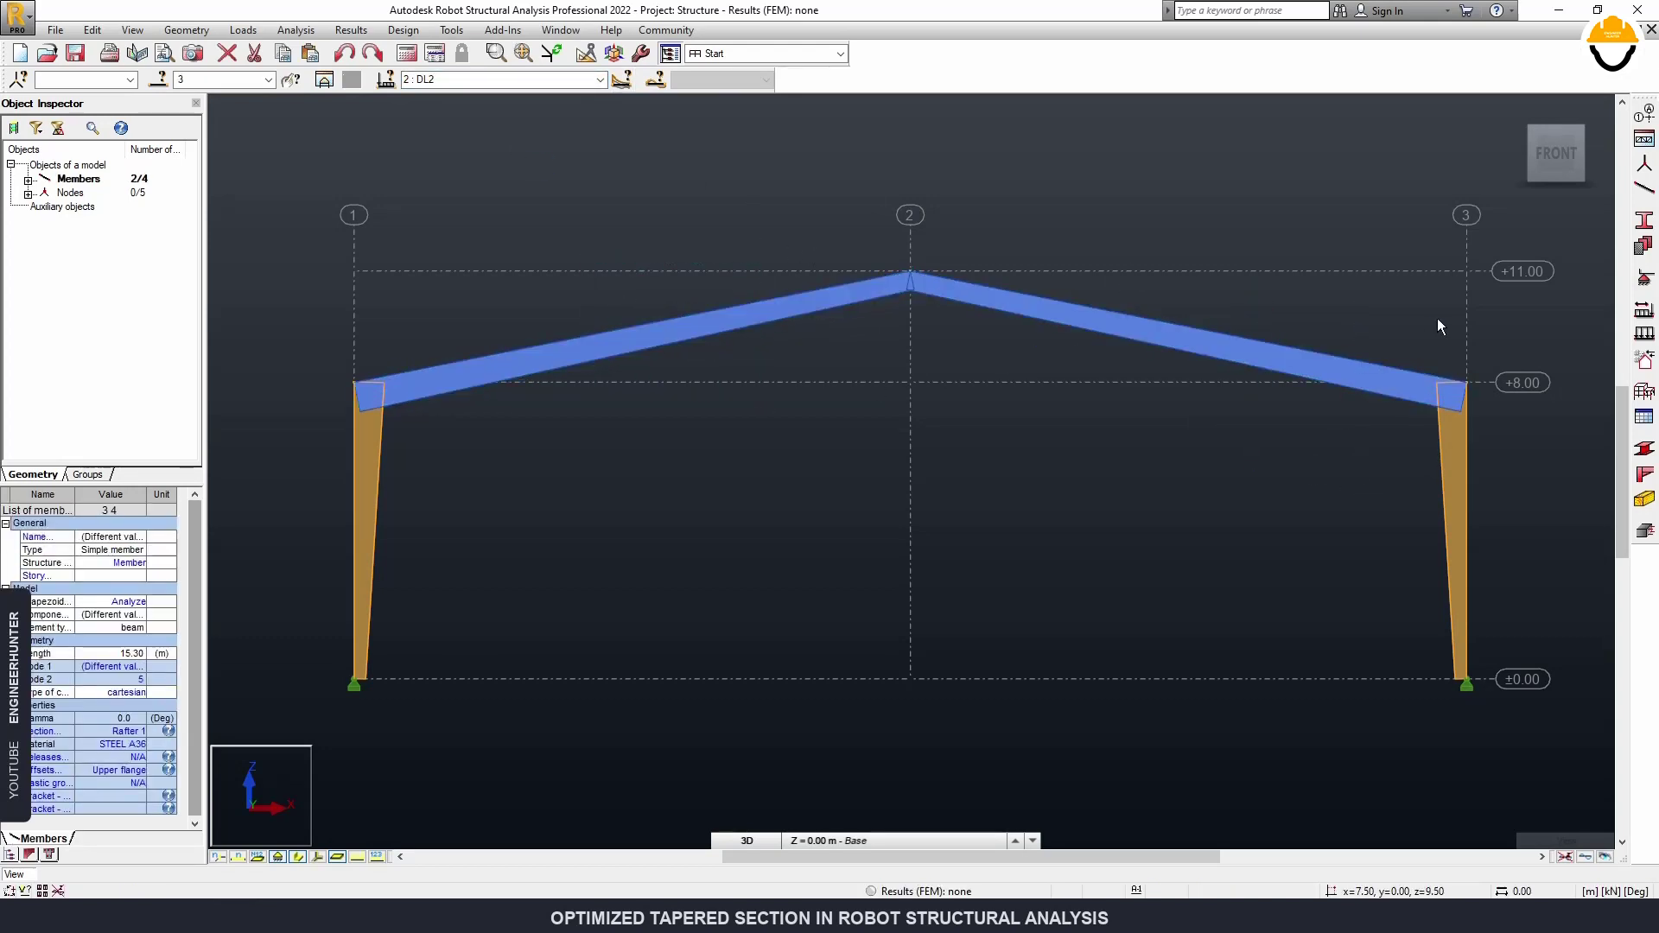
click(1643, 335)
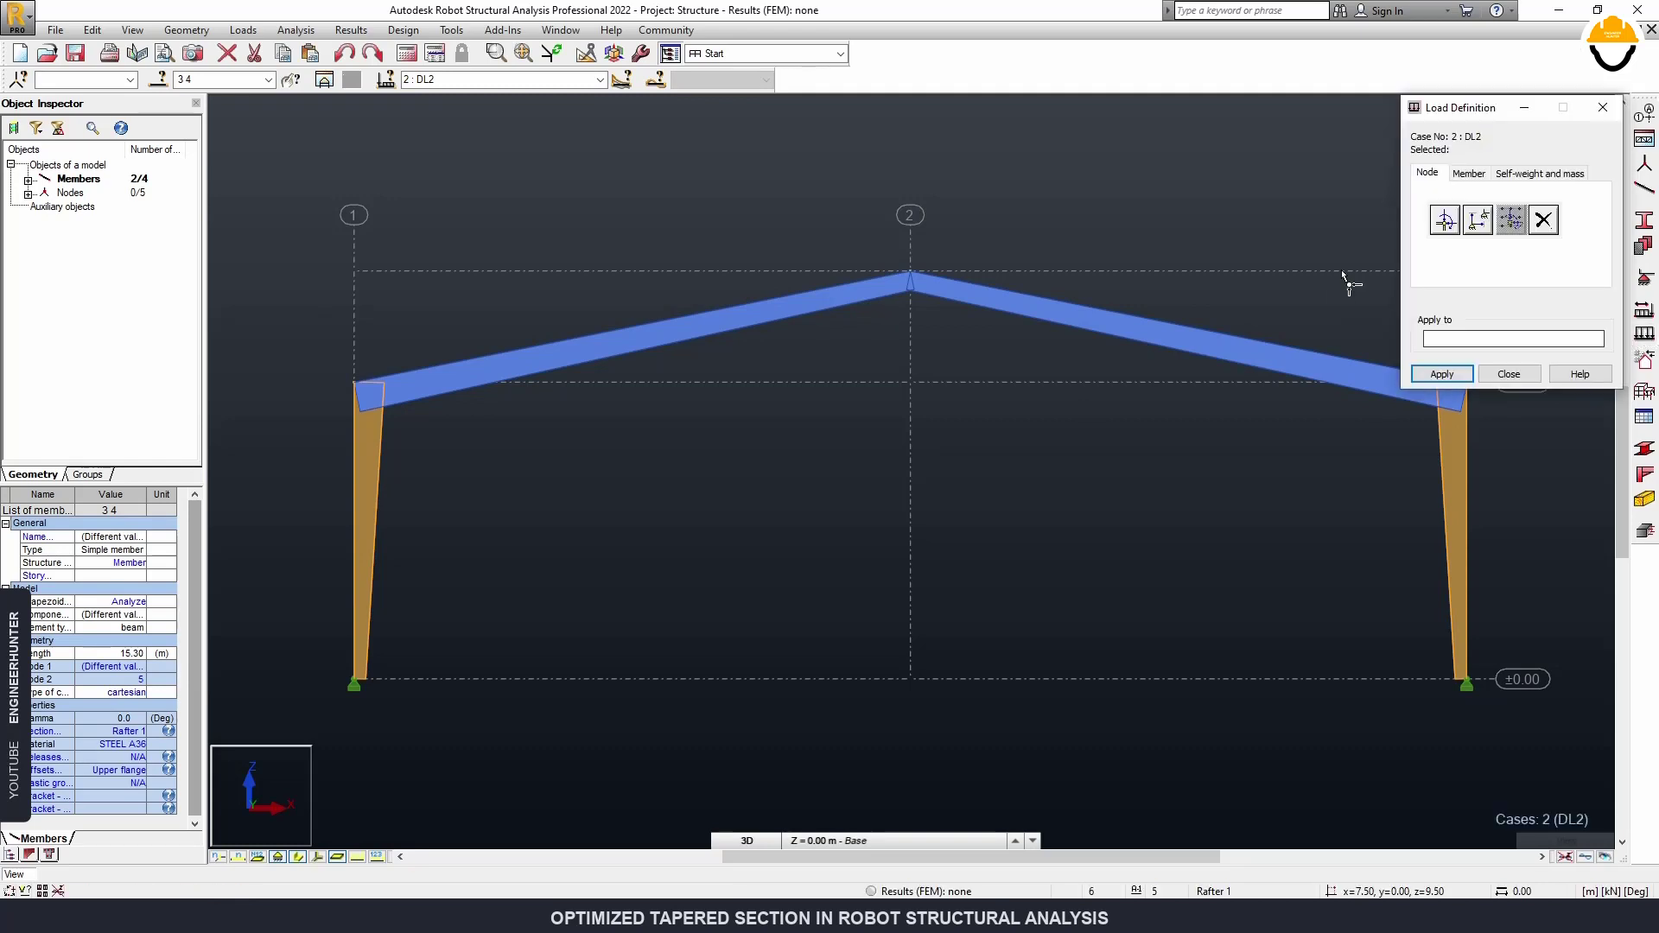
click(1468, 175)
click(1445, 223)
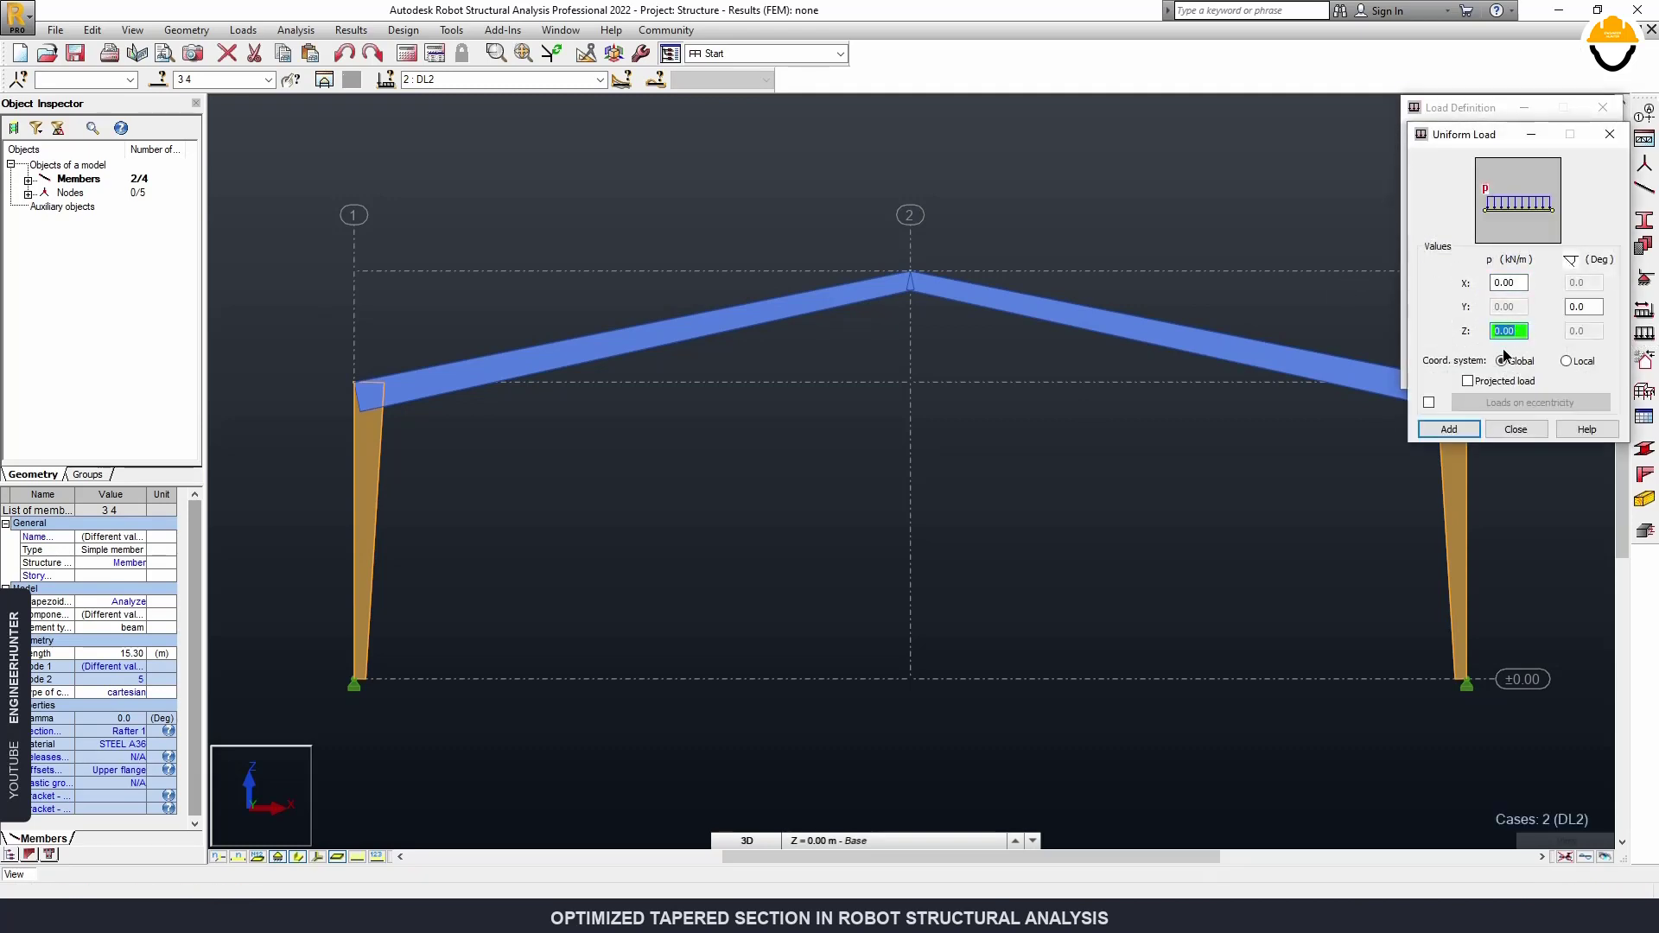
text(-0.6)
click(1448, 429)
click(1442, 373)
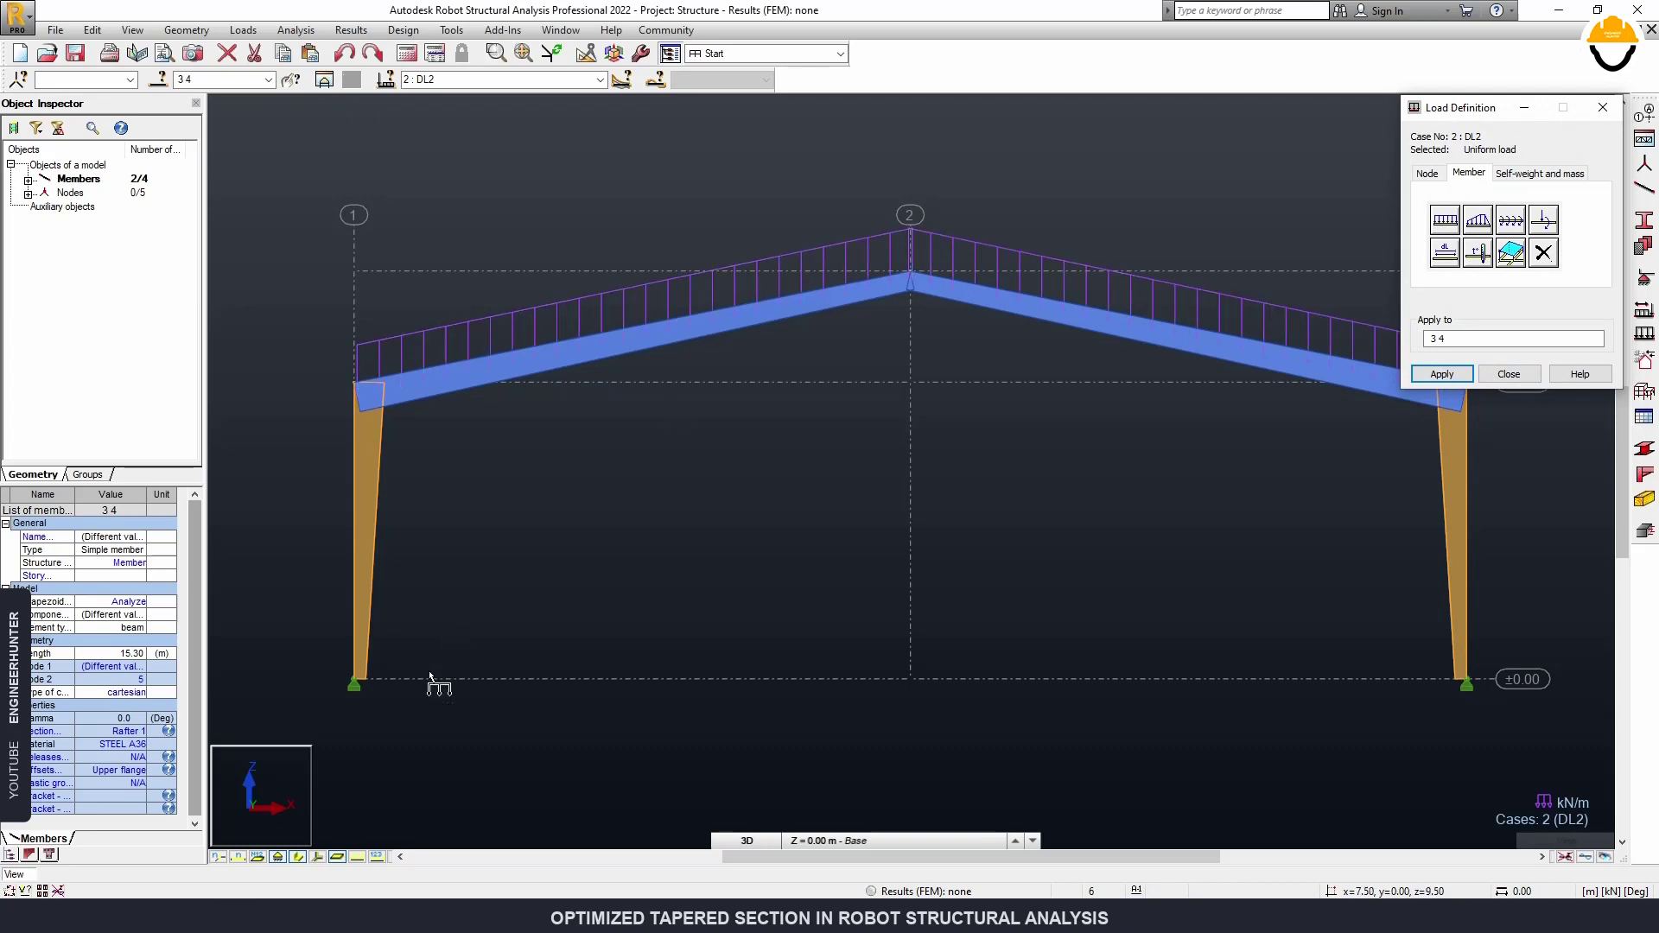
Show the load value descriptions and apply a uniform load of -1.80 kN/m in global Z to both rafters in load case SN1.
click(379, 856)
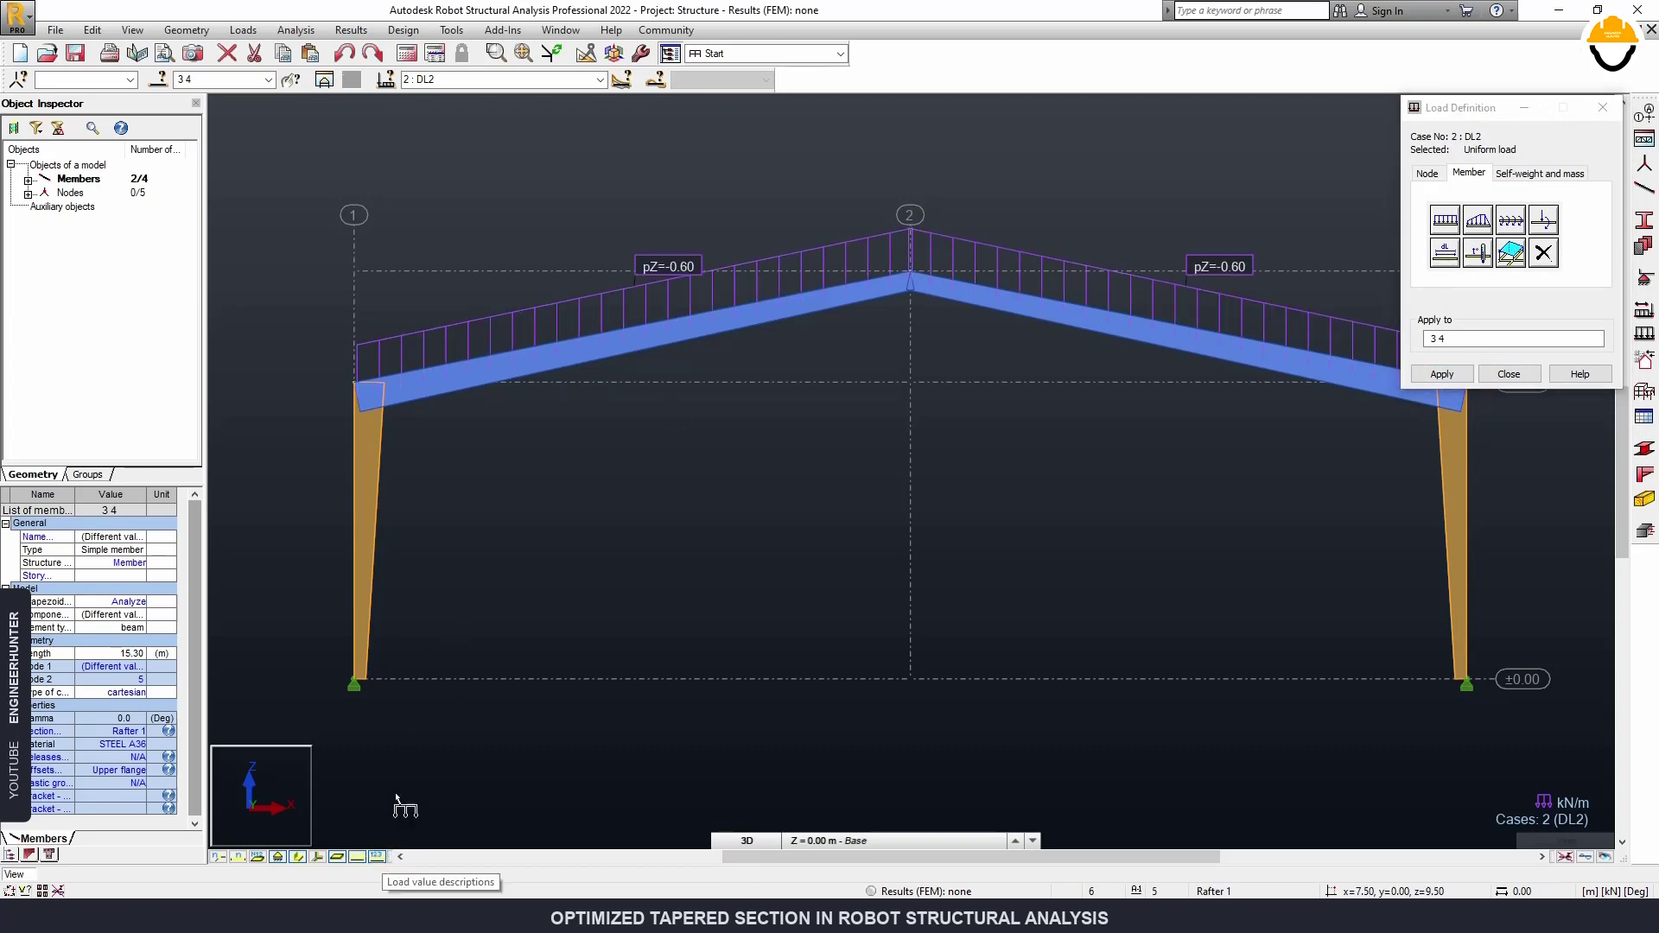
click(600, 80)
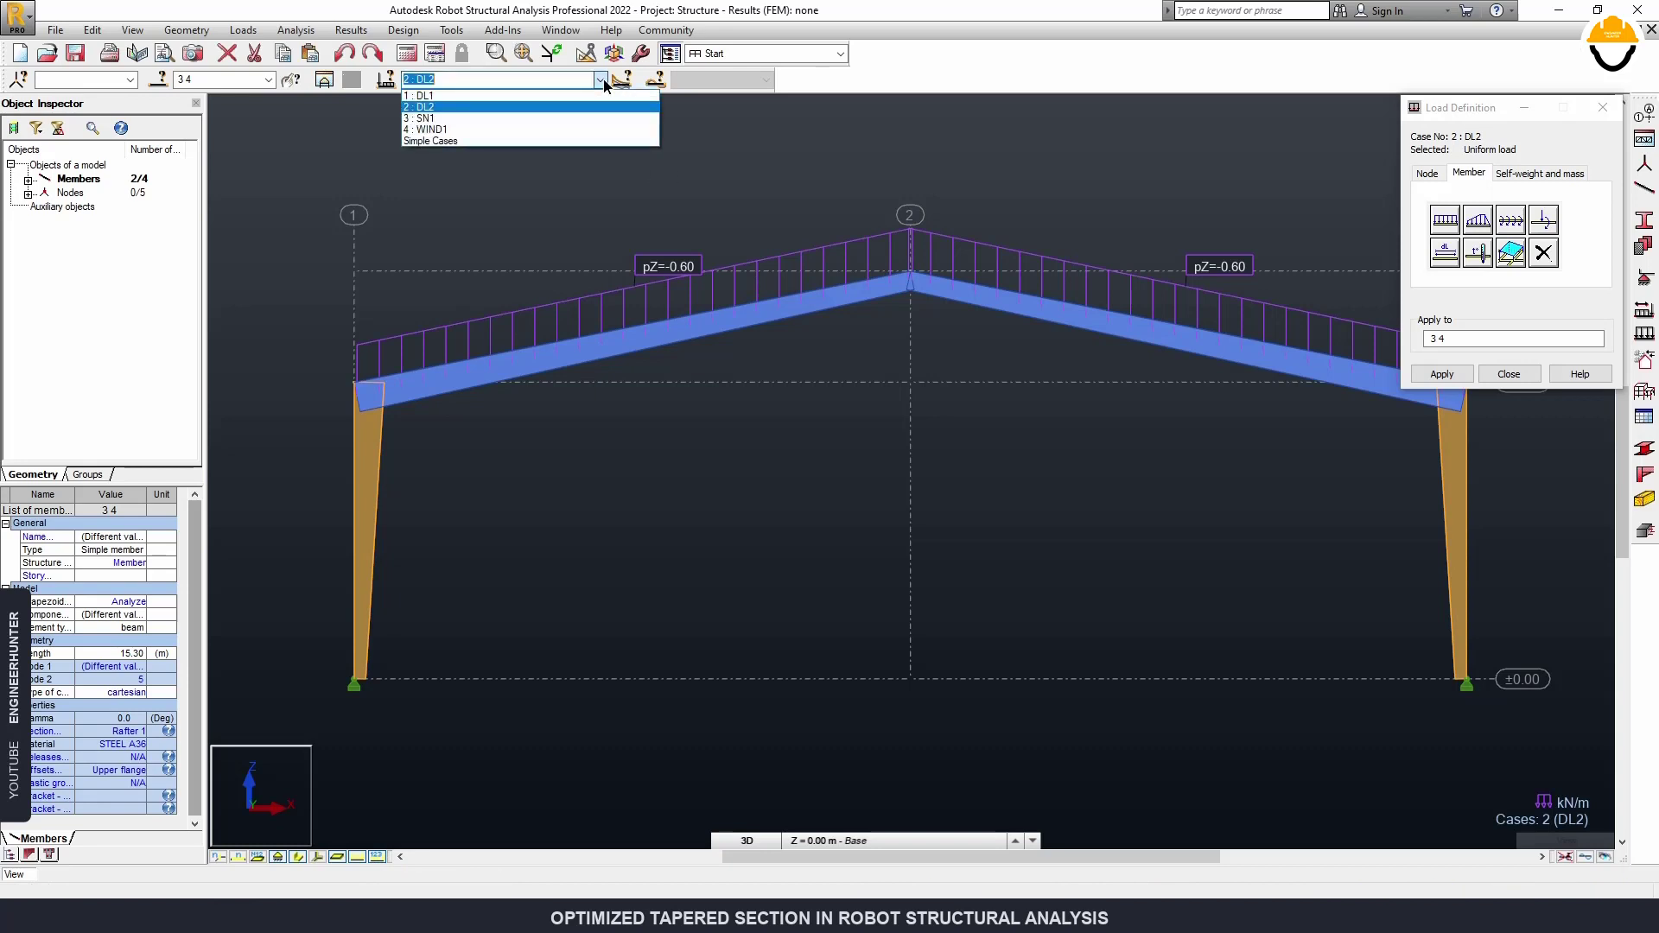
click(493, 117)
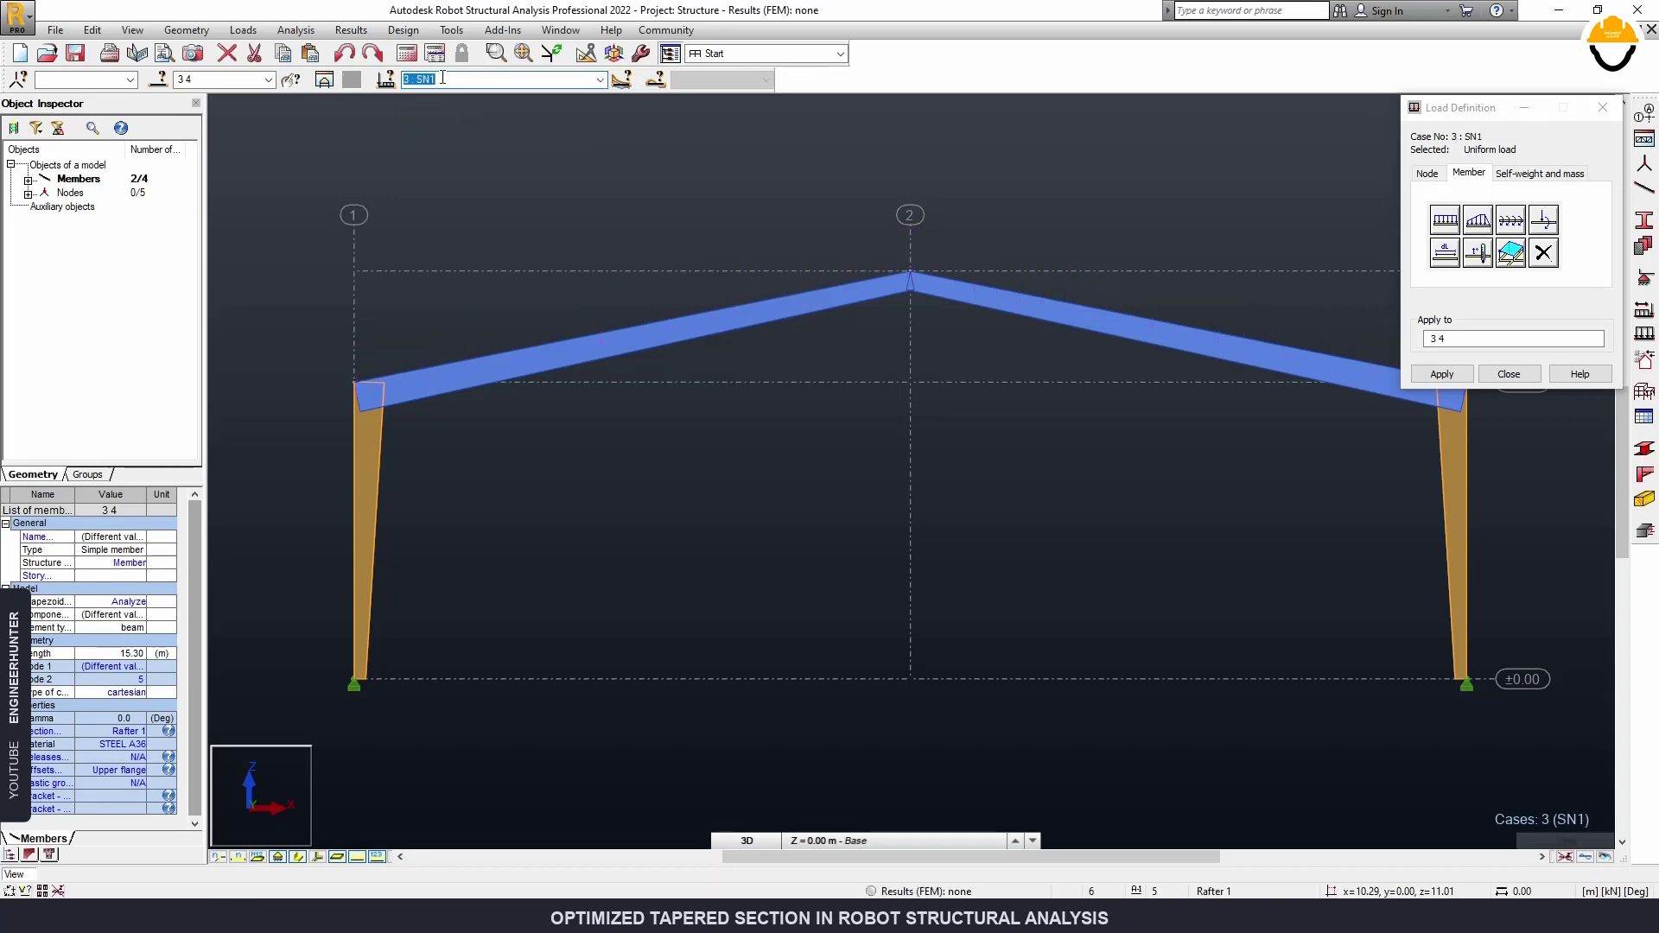
click(1445, 221)
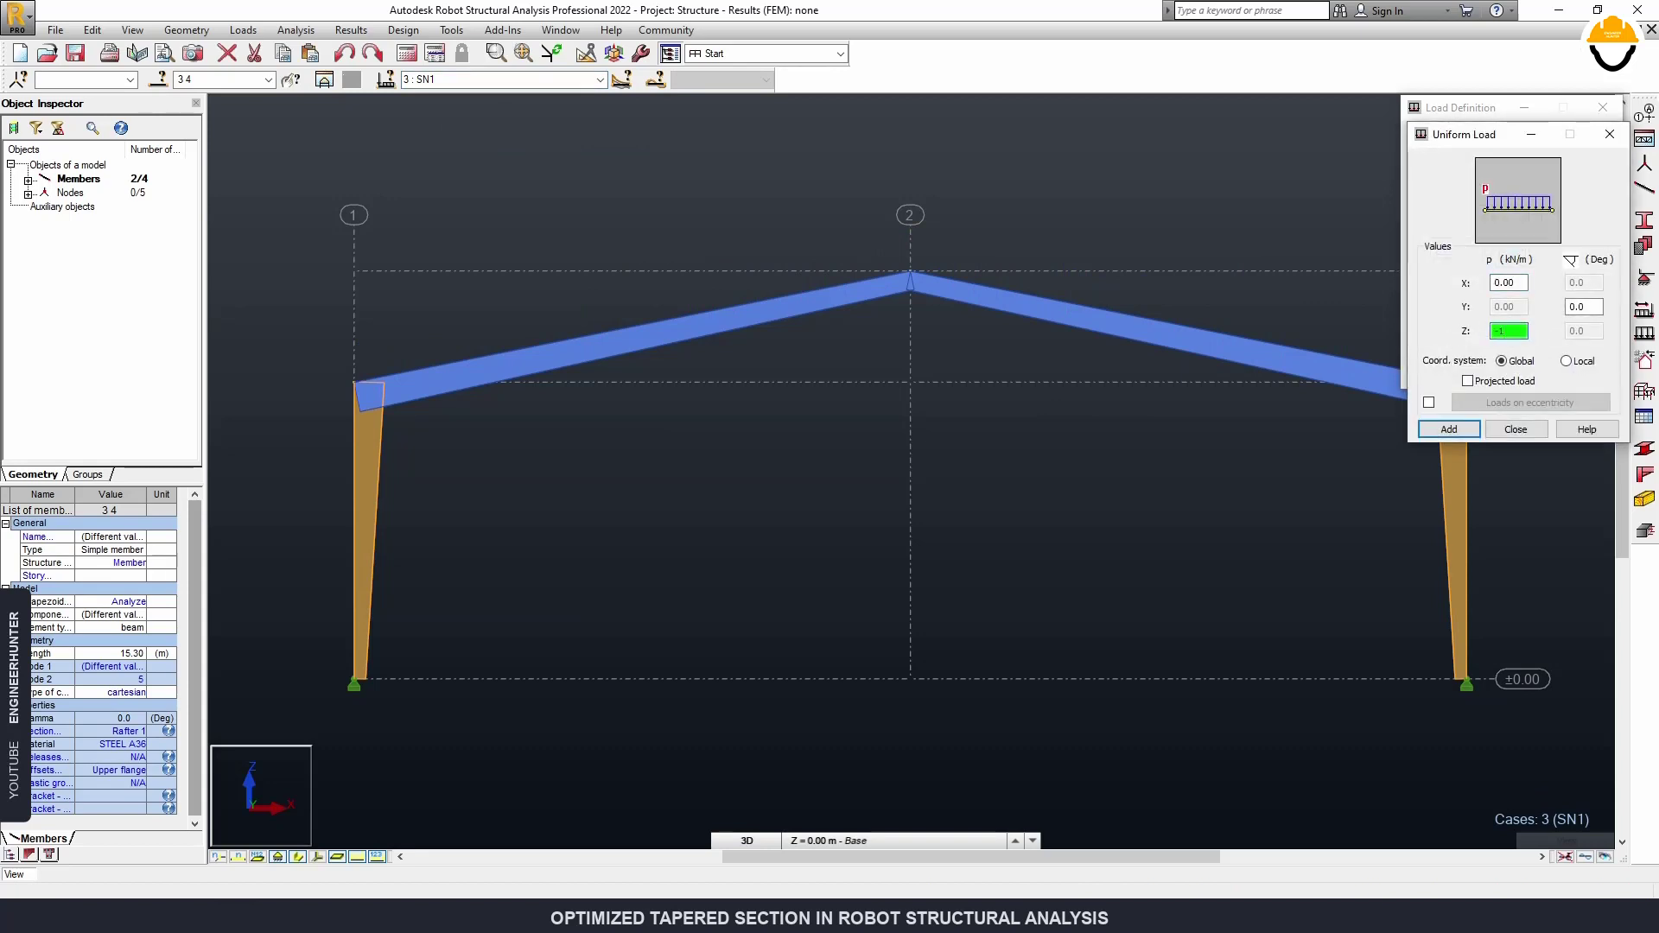
click(1455, 430)
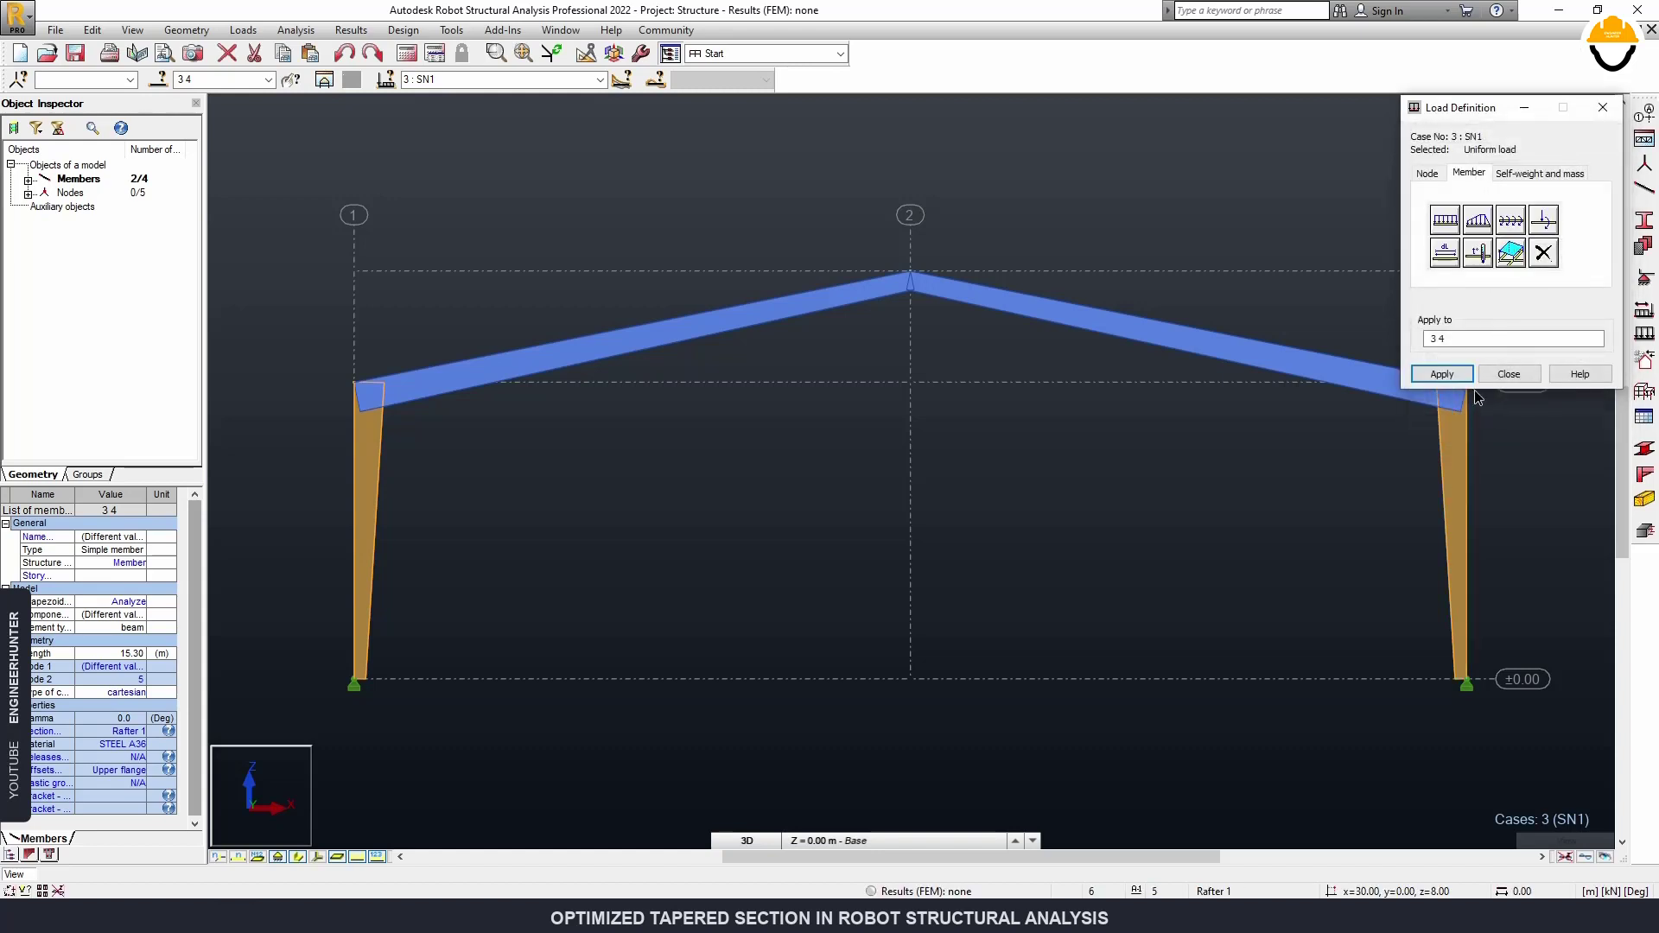
click(1459, 374)
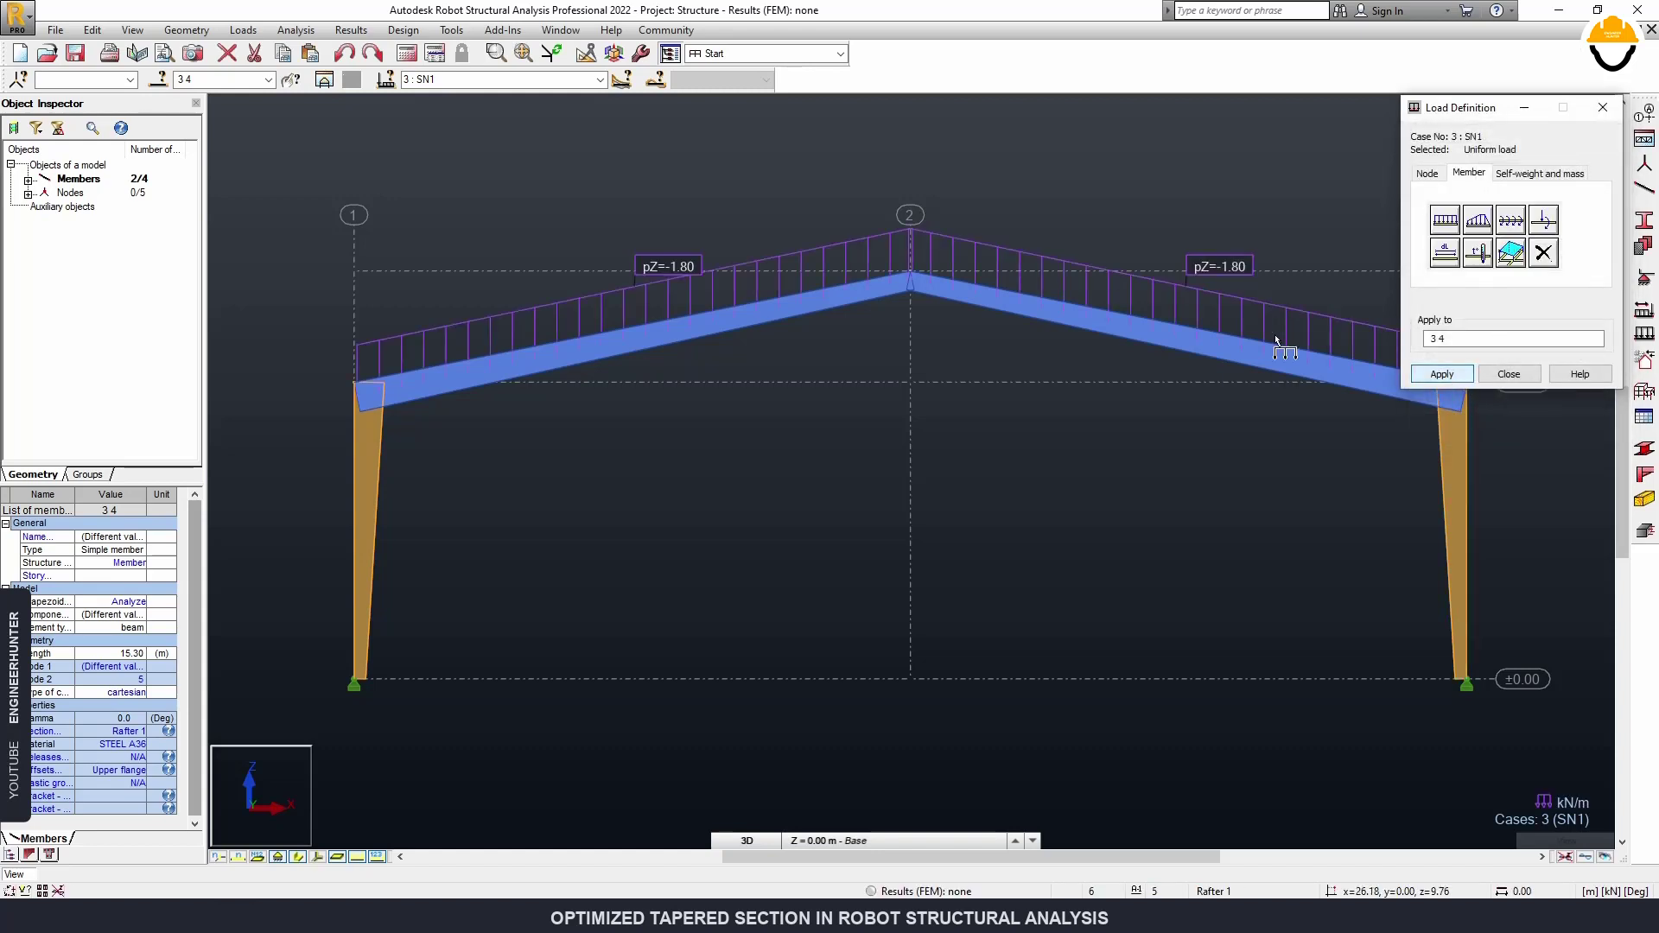
Apply a uniform load of 2.40 kN/m in global Z to both rafters in load case WIND1.
click(600, 79)
click(436, 128)
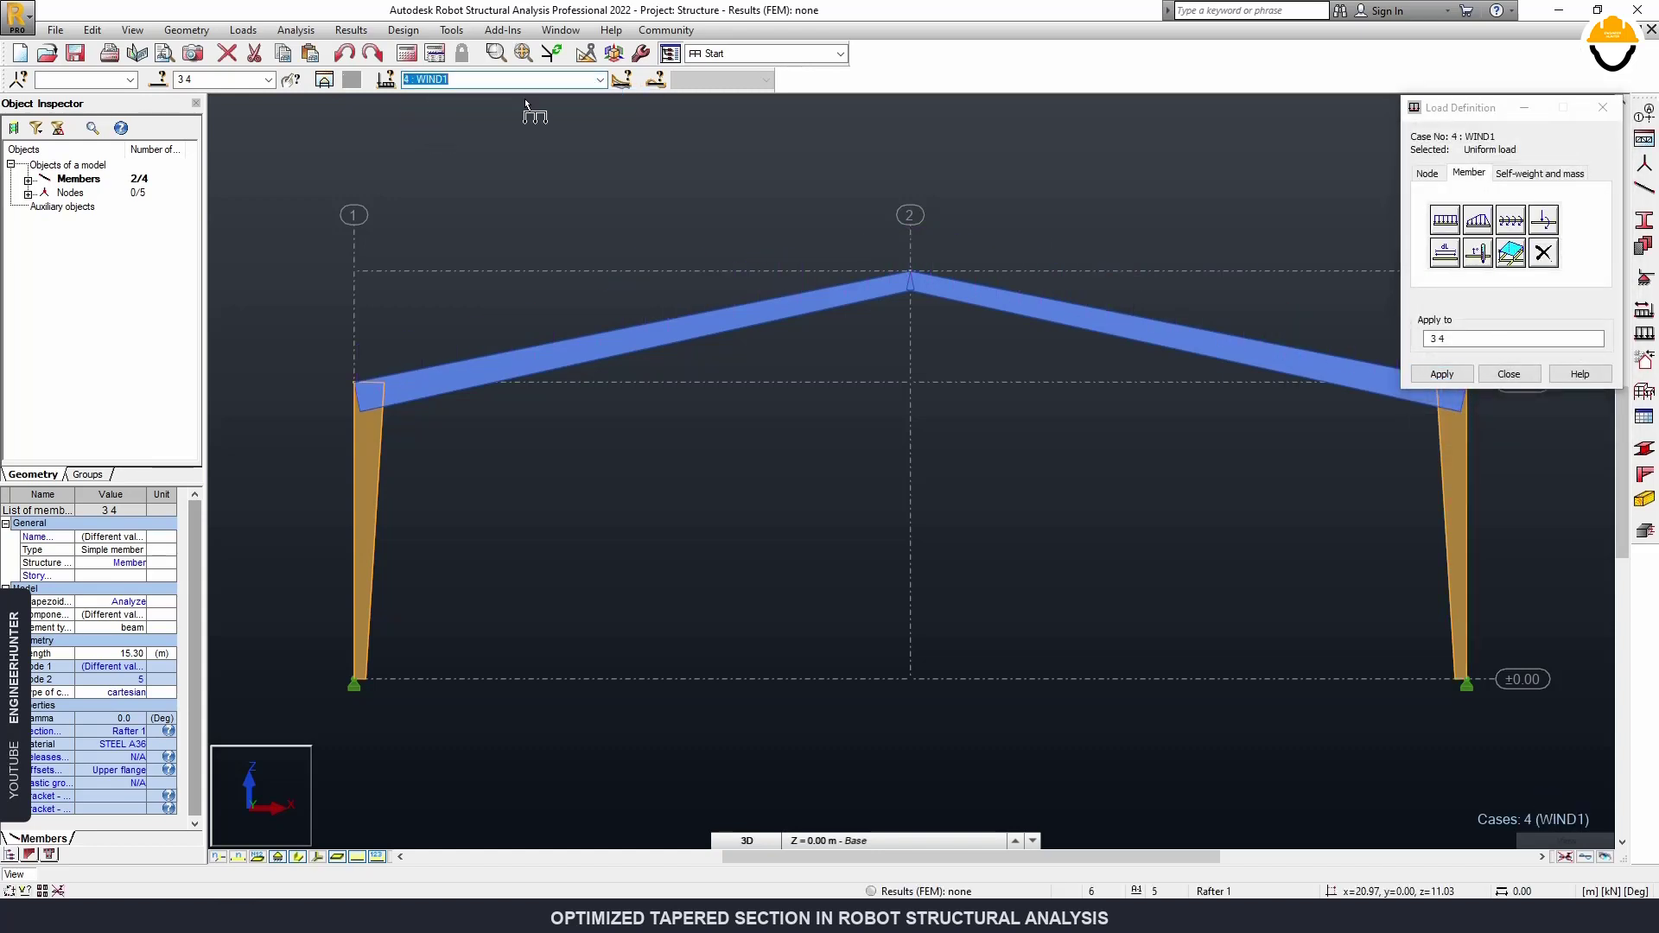
click(1445, 220)
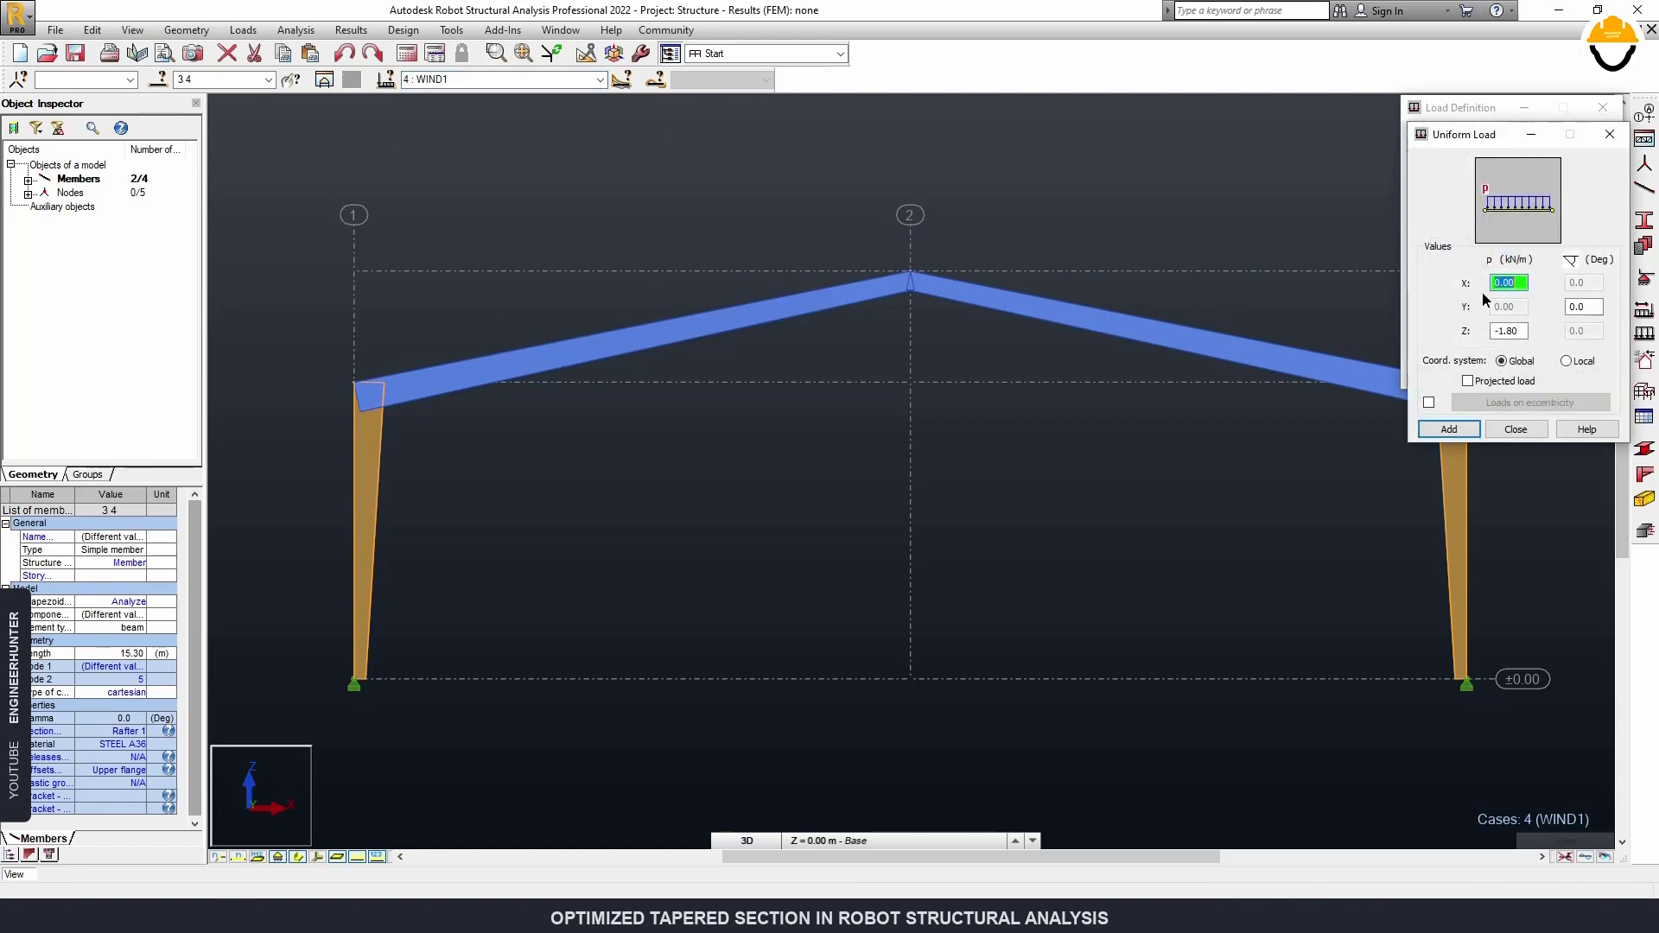
click(1525, 331)
click(1449, 430)
click(1448, 374)
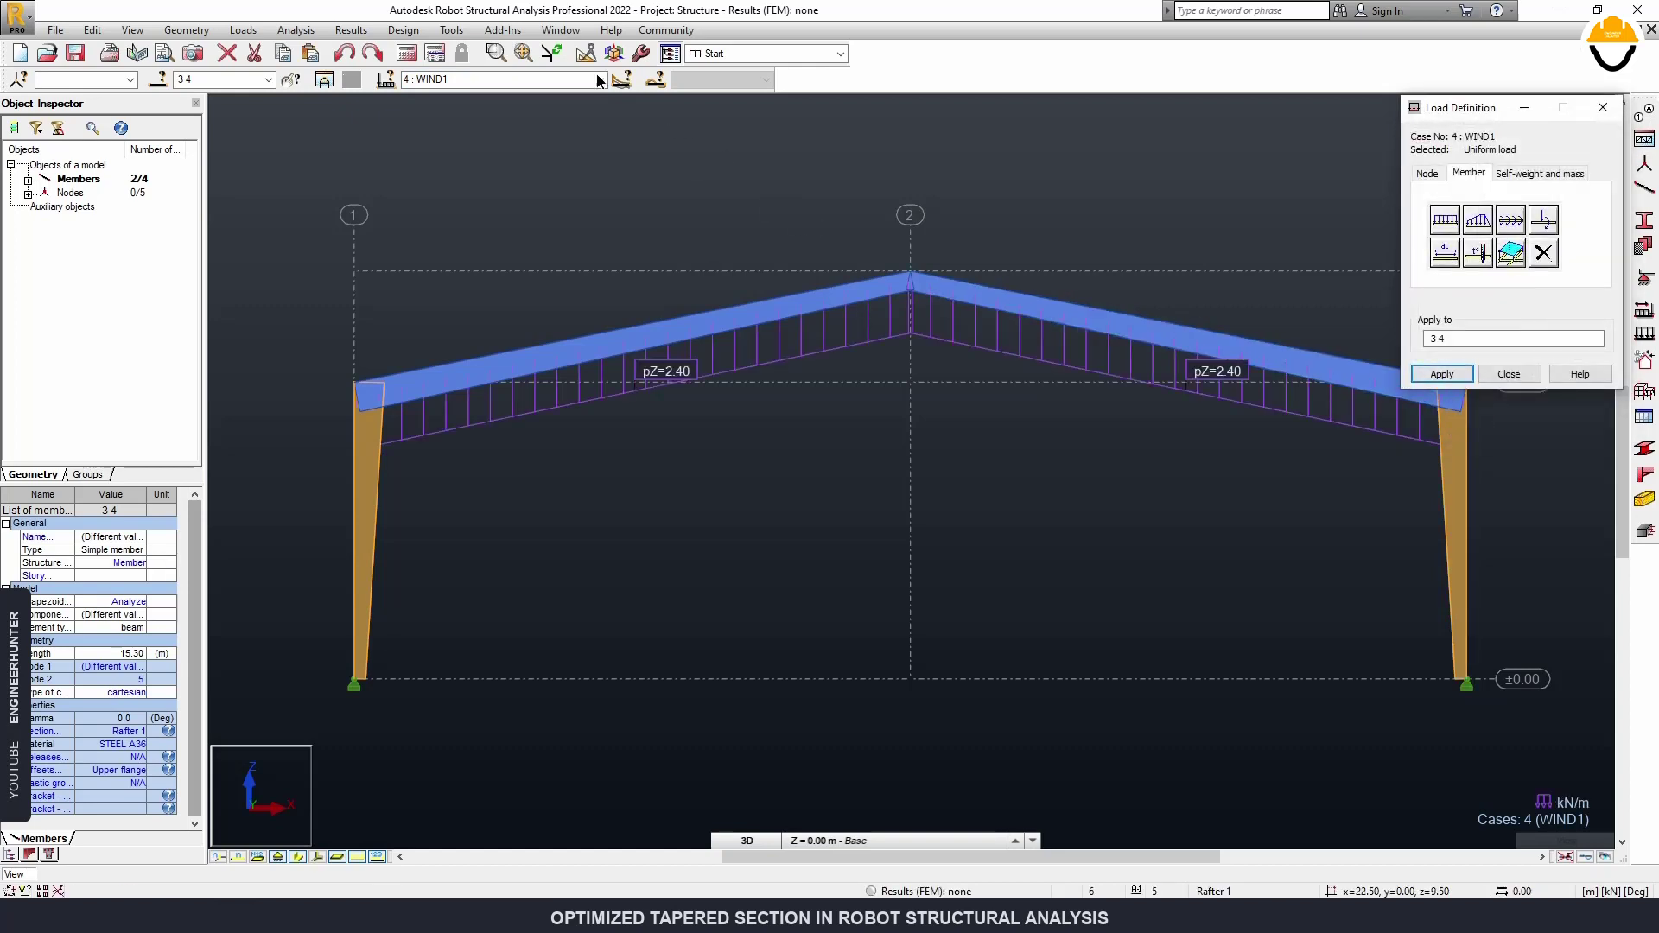
Apply a uniform WIND1 load of 2.40 kN/m in global X, with no Z component, to the column on axis 1 and finish load definition.
right_click(438, 183)
click(527, 208)
drag(421, 630, 292, 547)
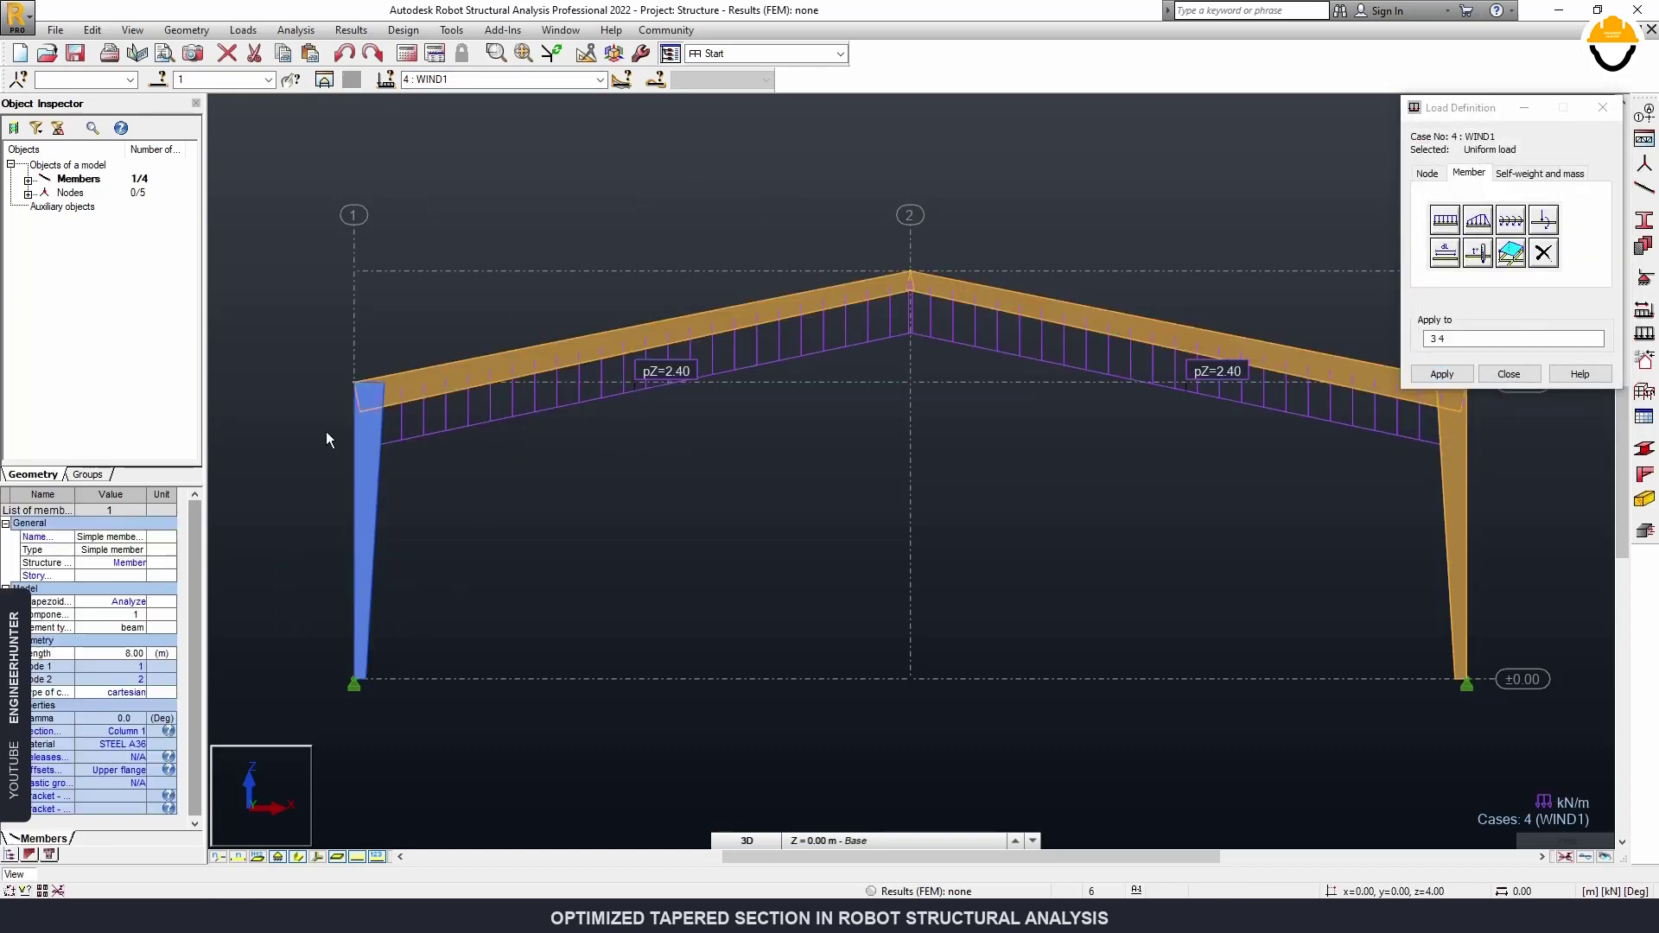
click(1446, 220)
double_click(1520, 331)
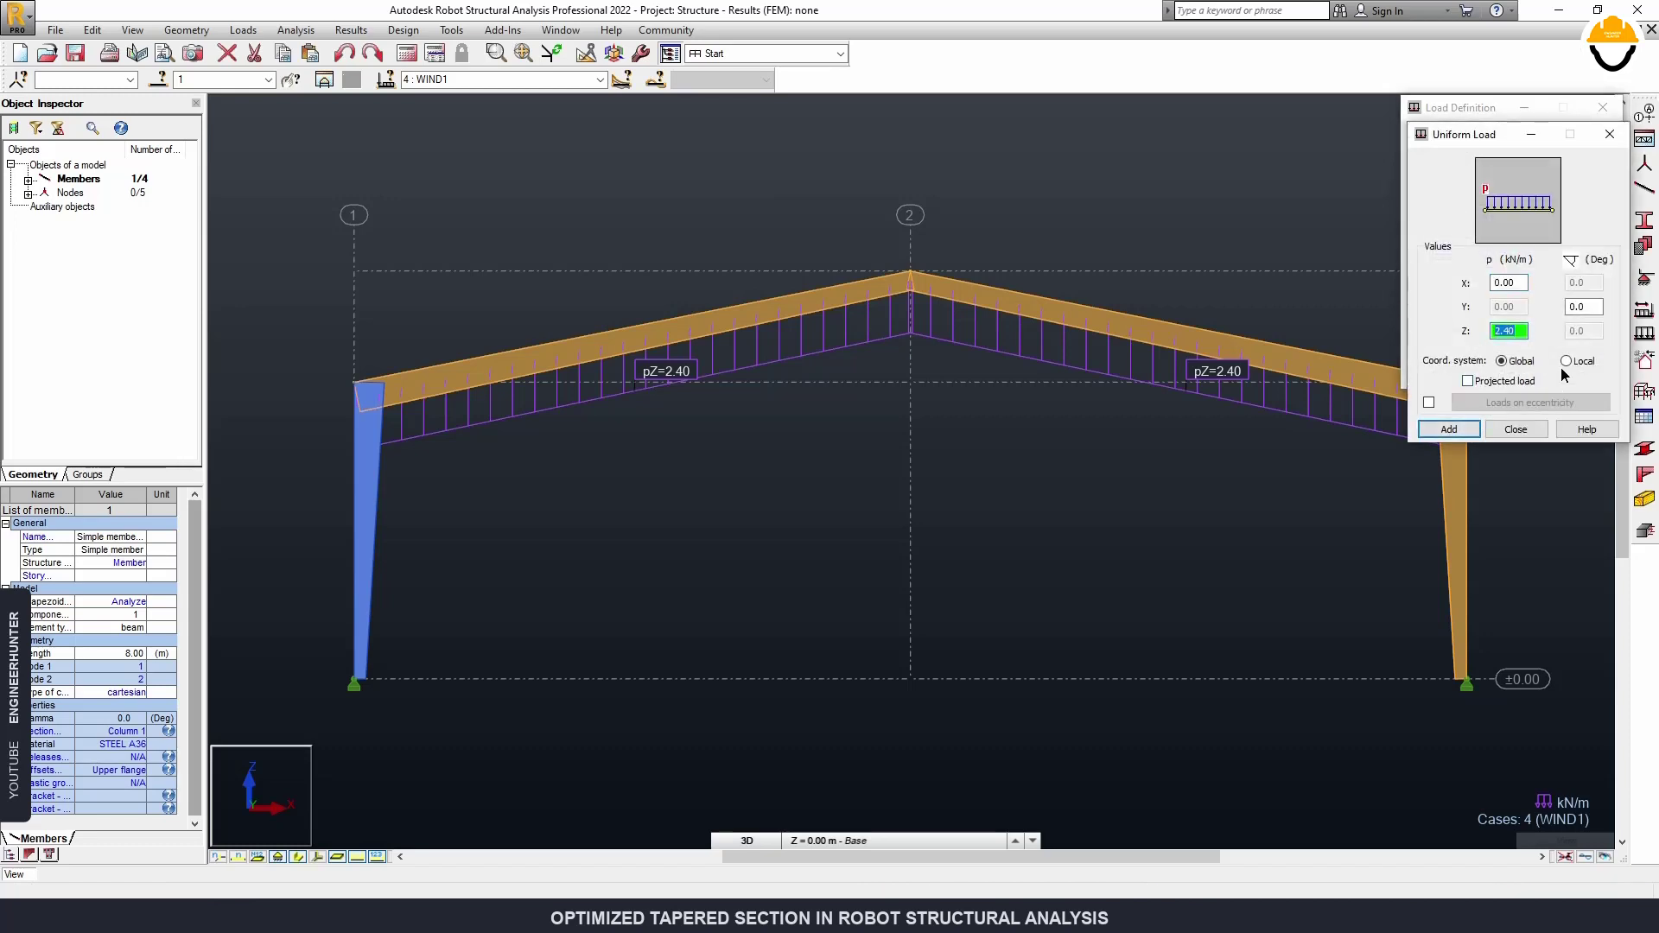
double_click(1515, 282)
text(2.4)
key(Tab)
key(Tab)
click(1449, 429)
click(1443, 373)
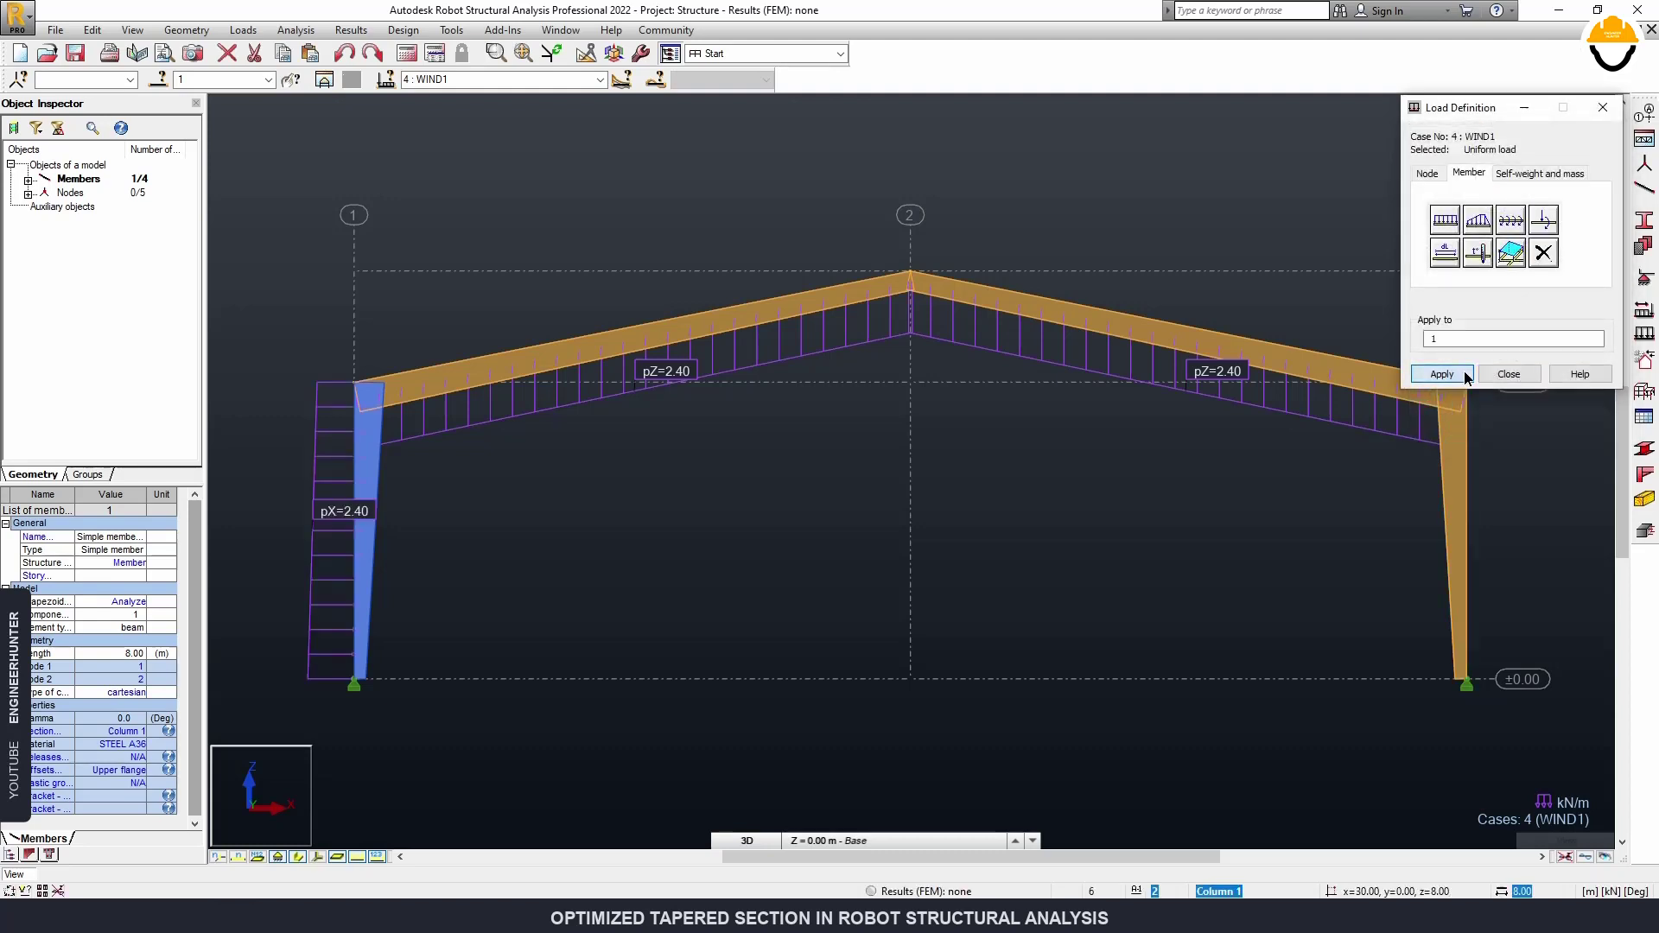
click(1509, 374)
click(413, 718)
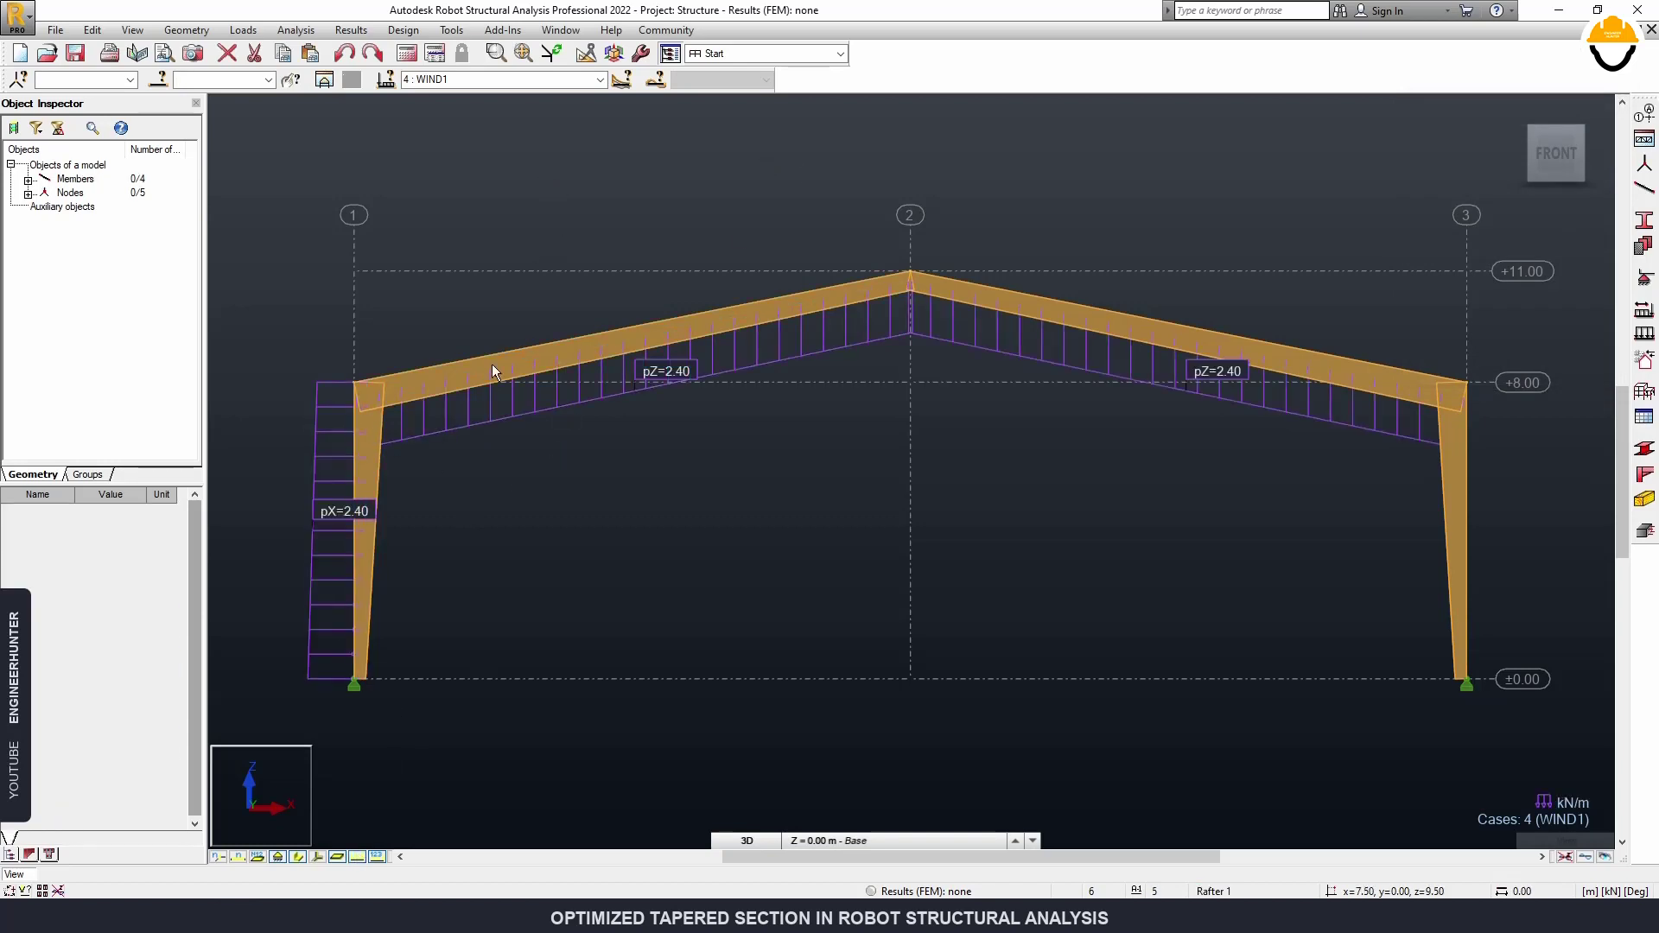
Check the member loads in cases DL2, SN1 and WIND1, and hide the load symbols.
click(600, 80)
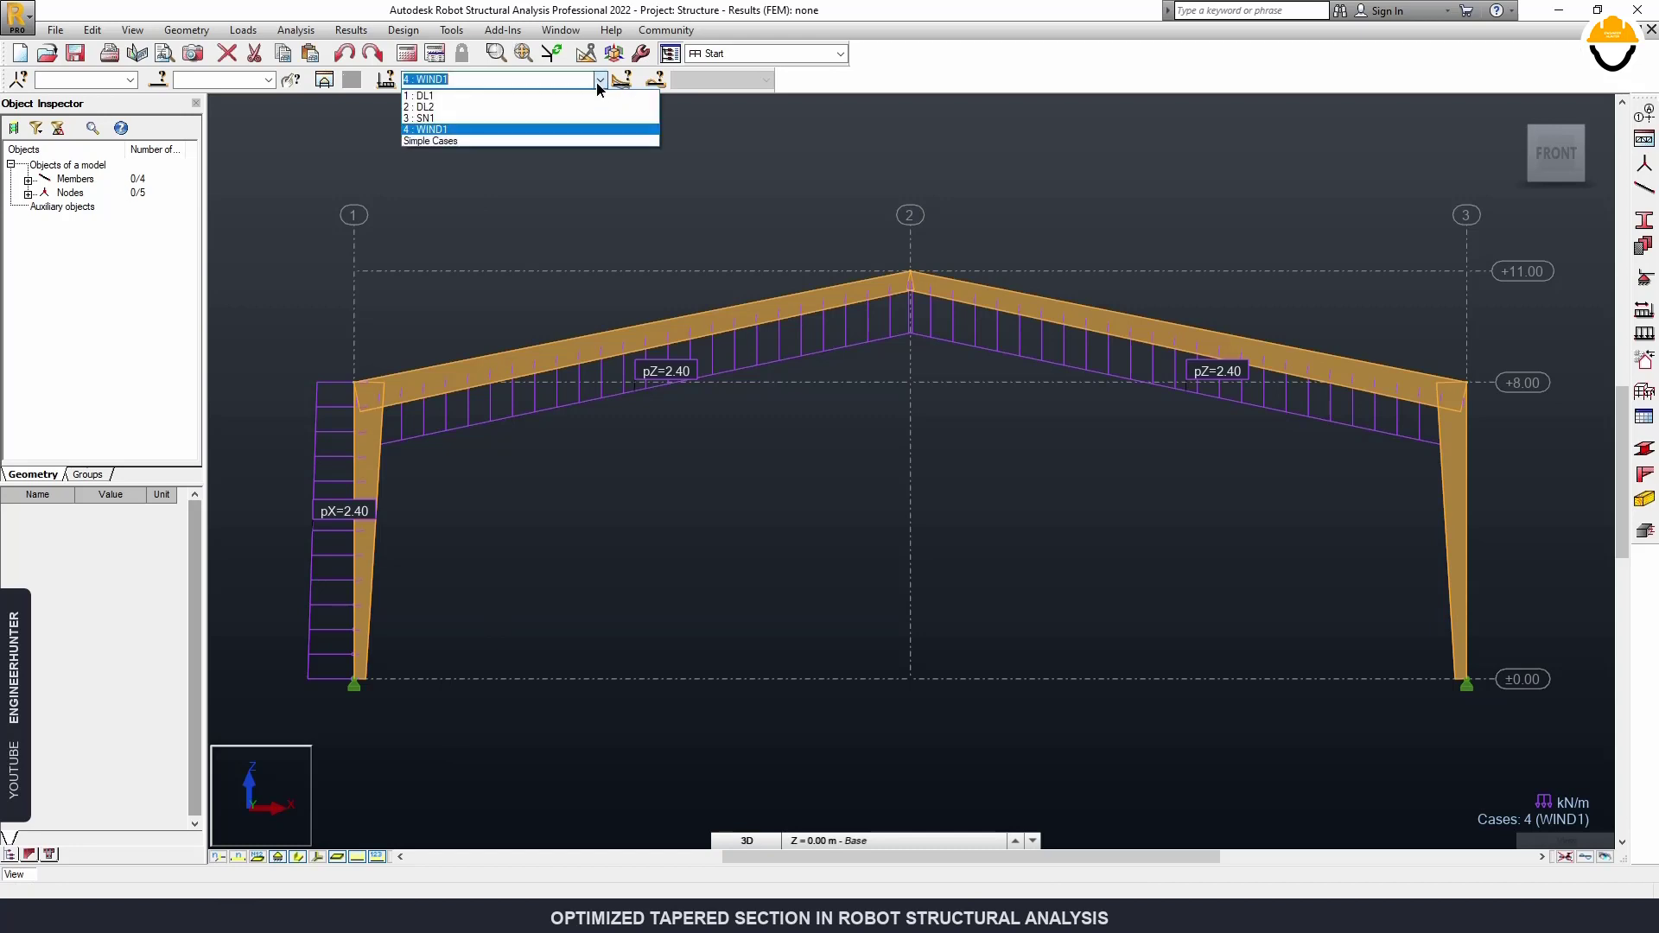
click(507, 105)
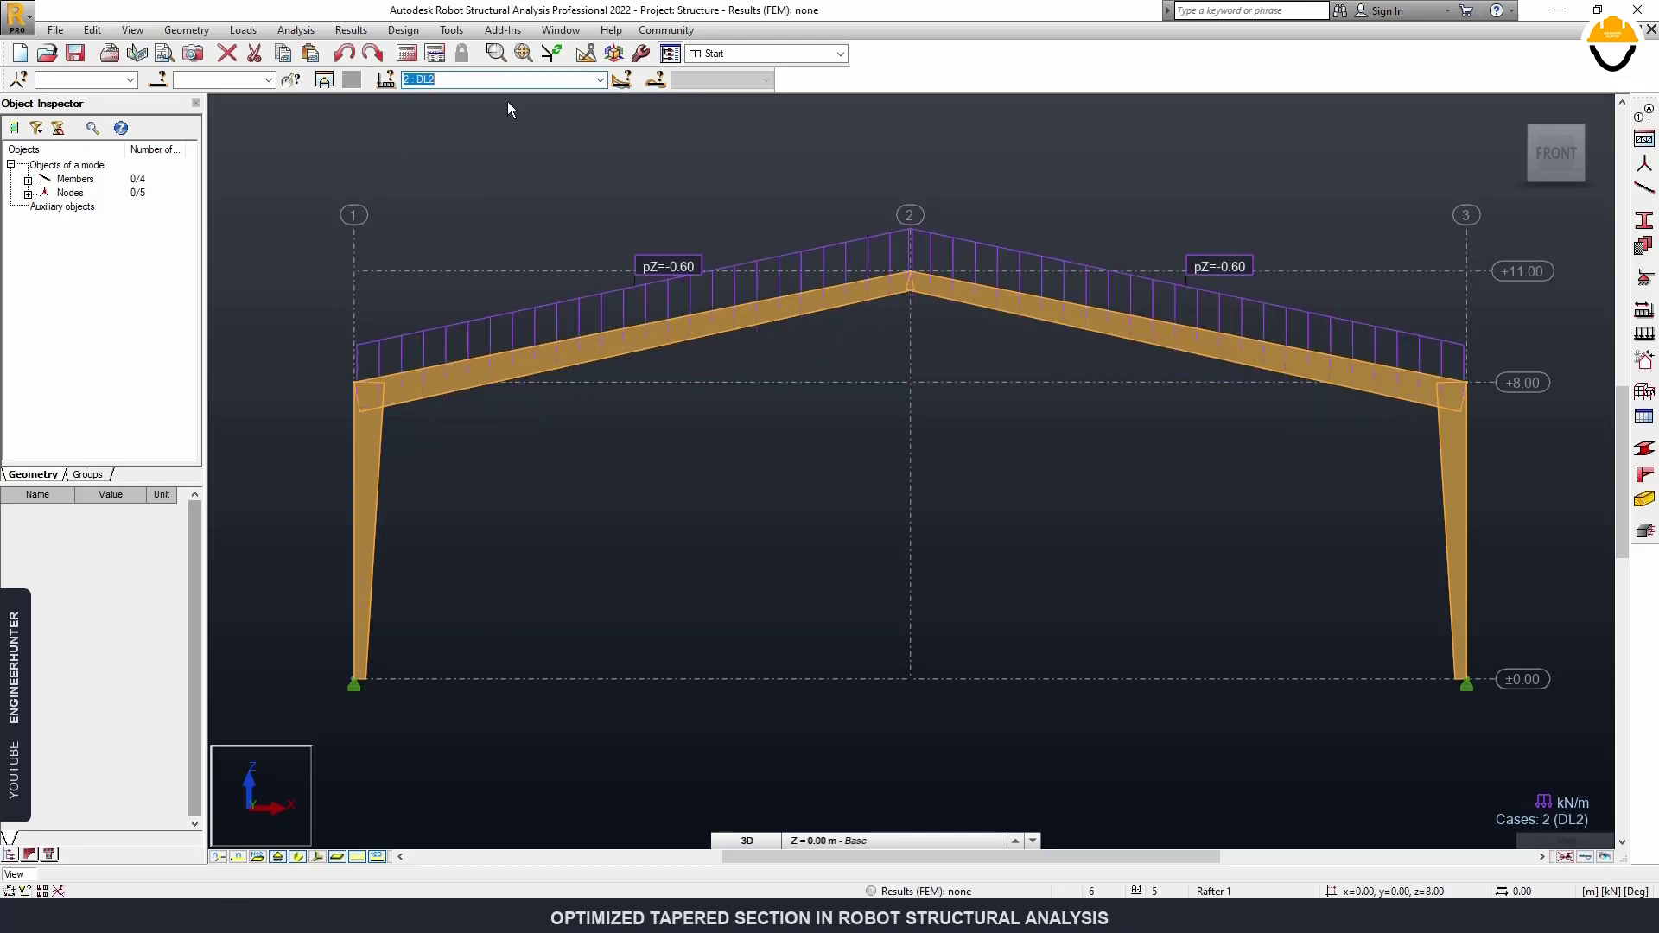
click(600, 80)
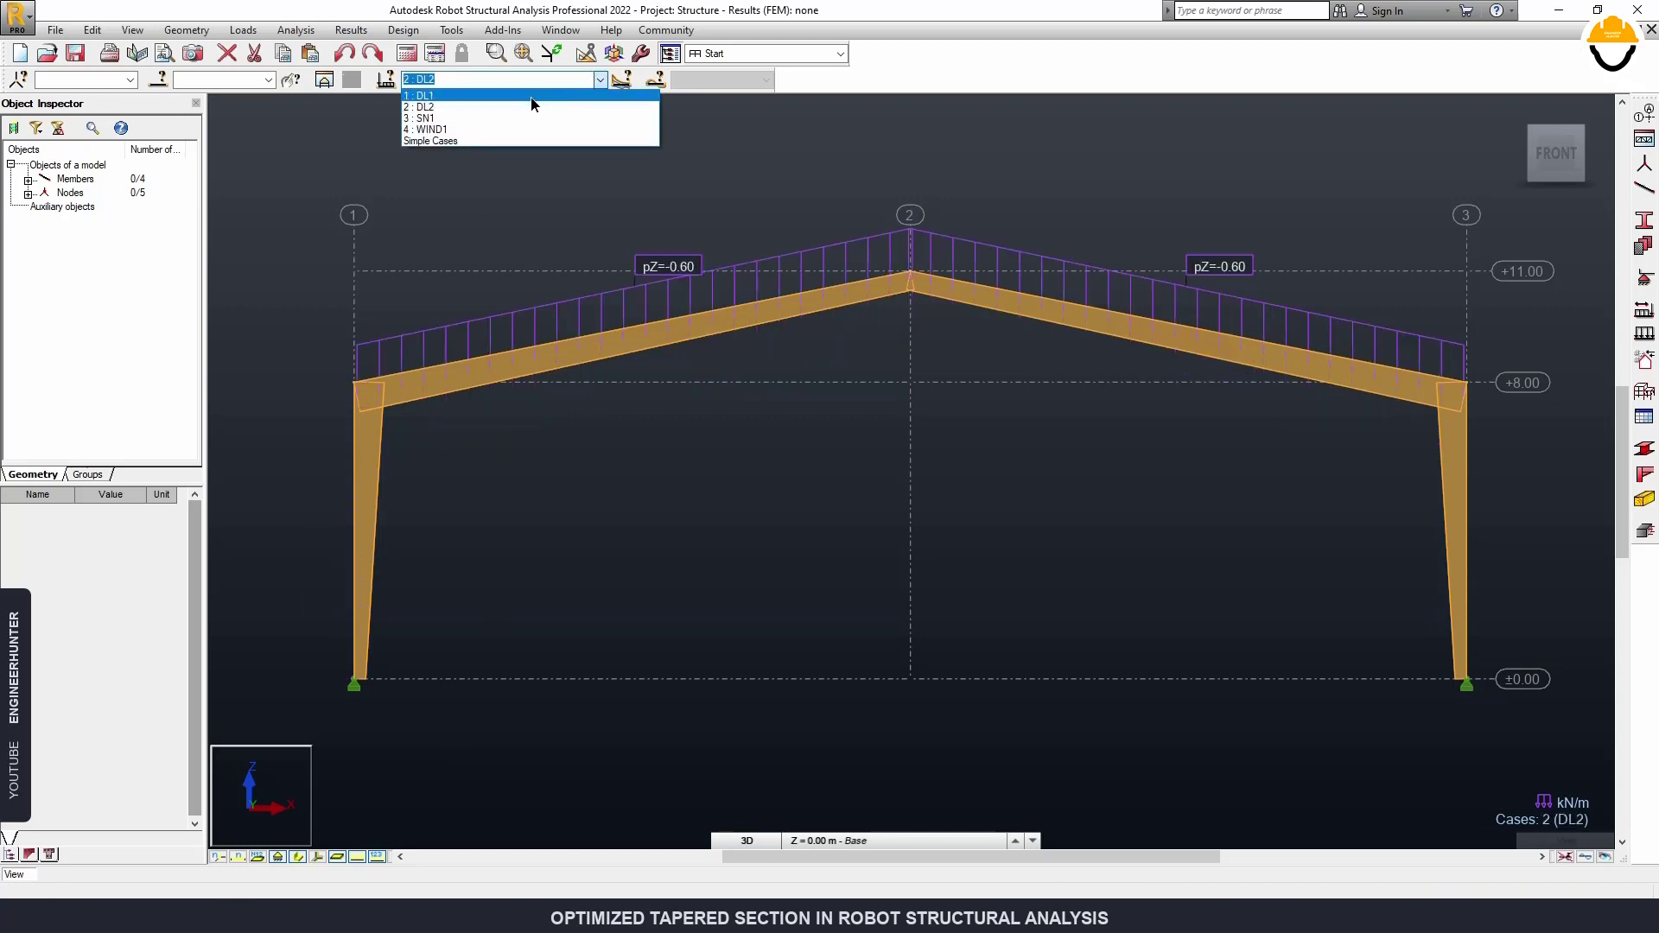
click(427, 119)
click(601, 81)
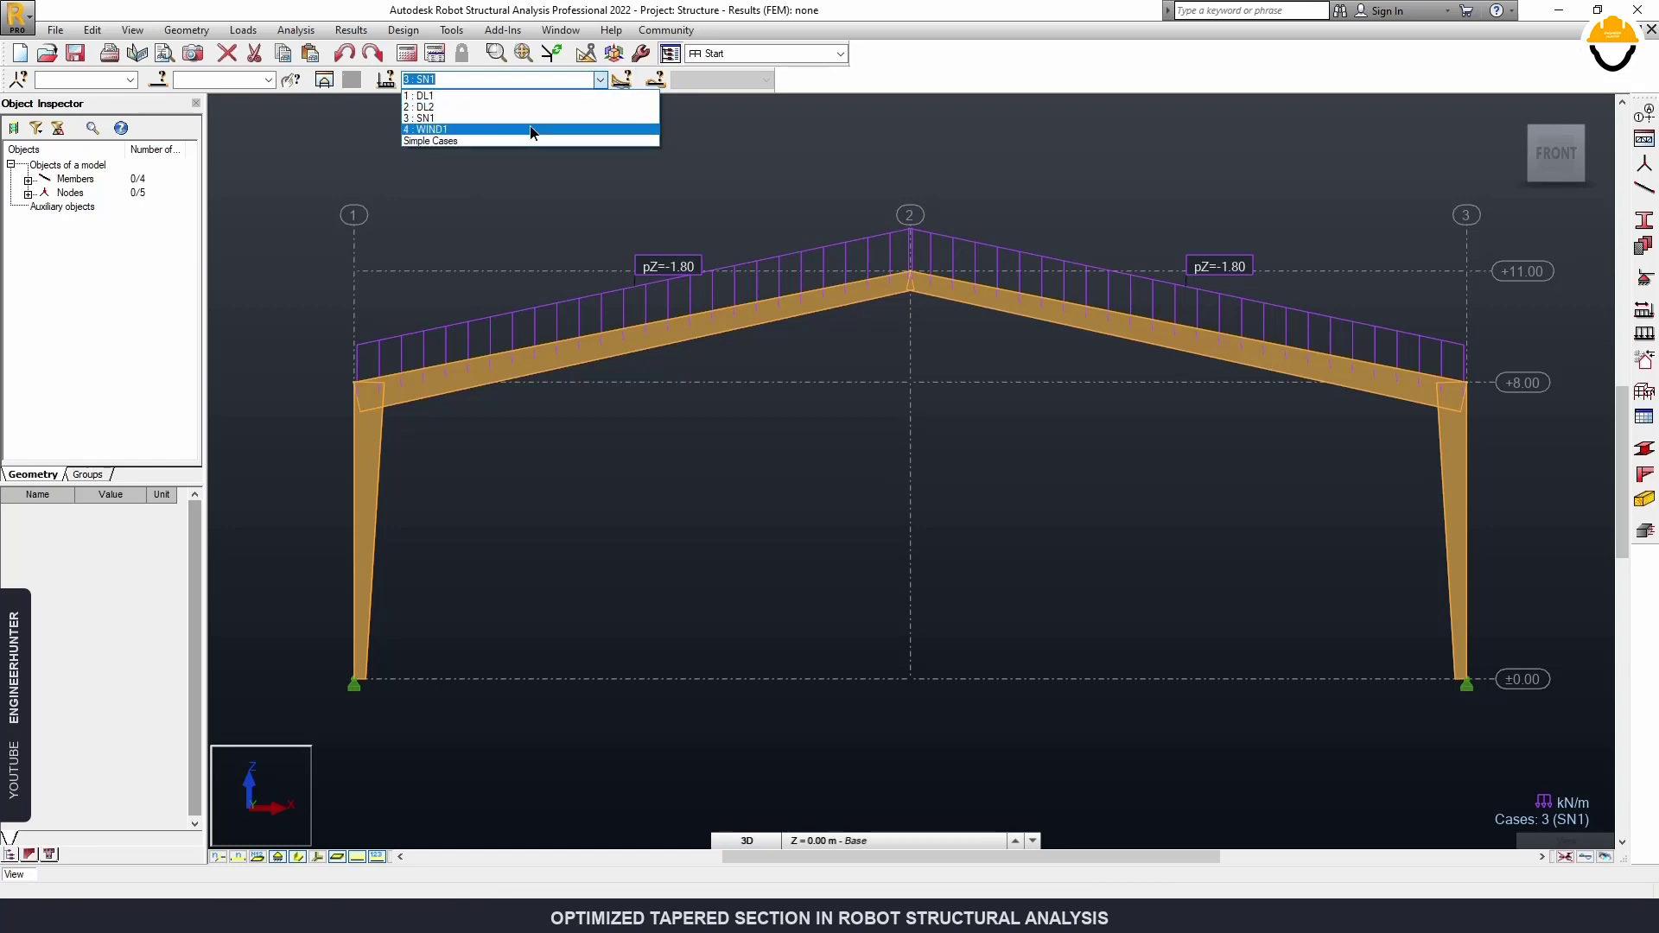
click(474, 129)
click(357, 858)
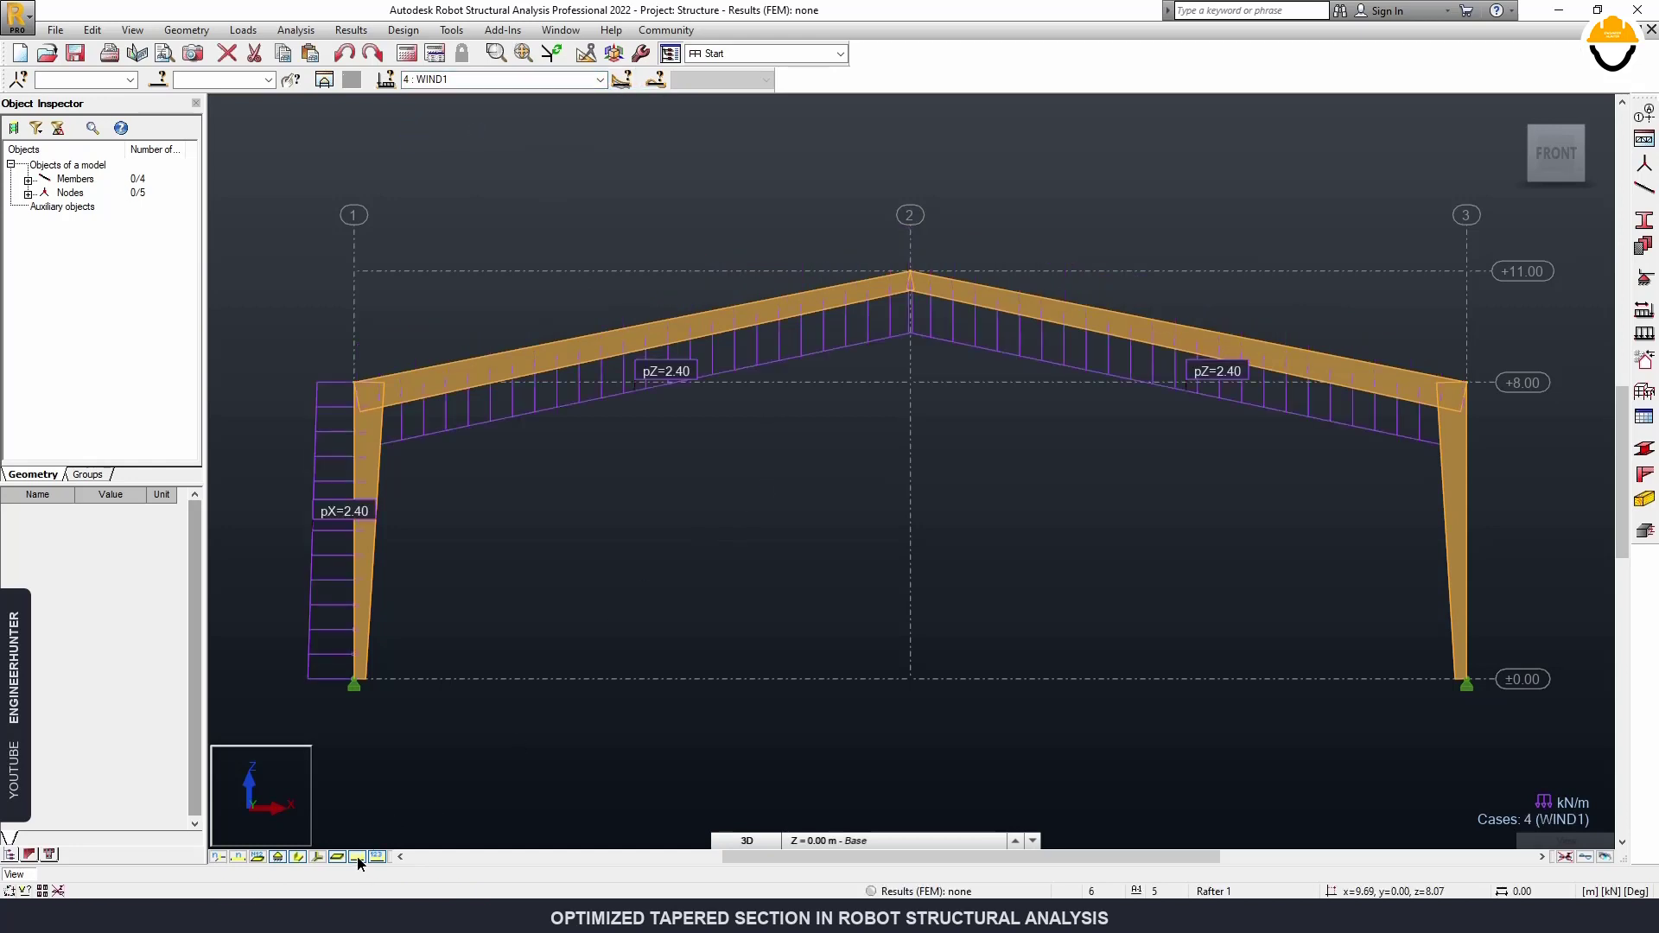
Generate all manual ULS and SLS load combinations according to LRFD ASCE 7-16 and check them in the case list.
click(243, 29)
click(283, 103)
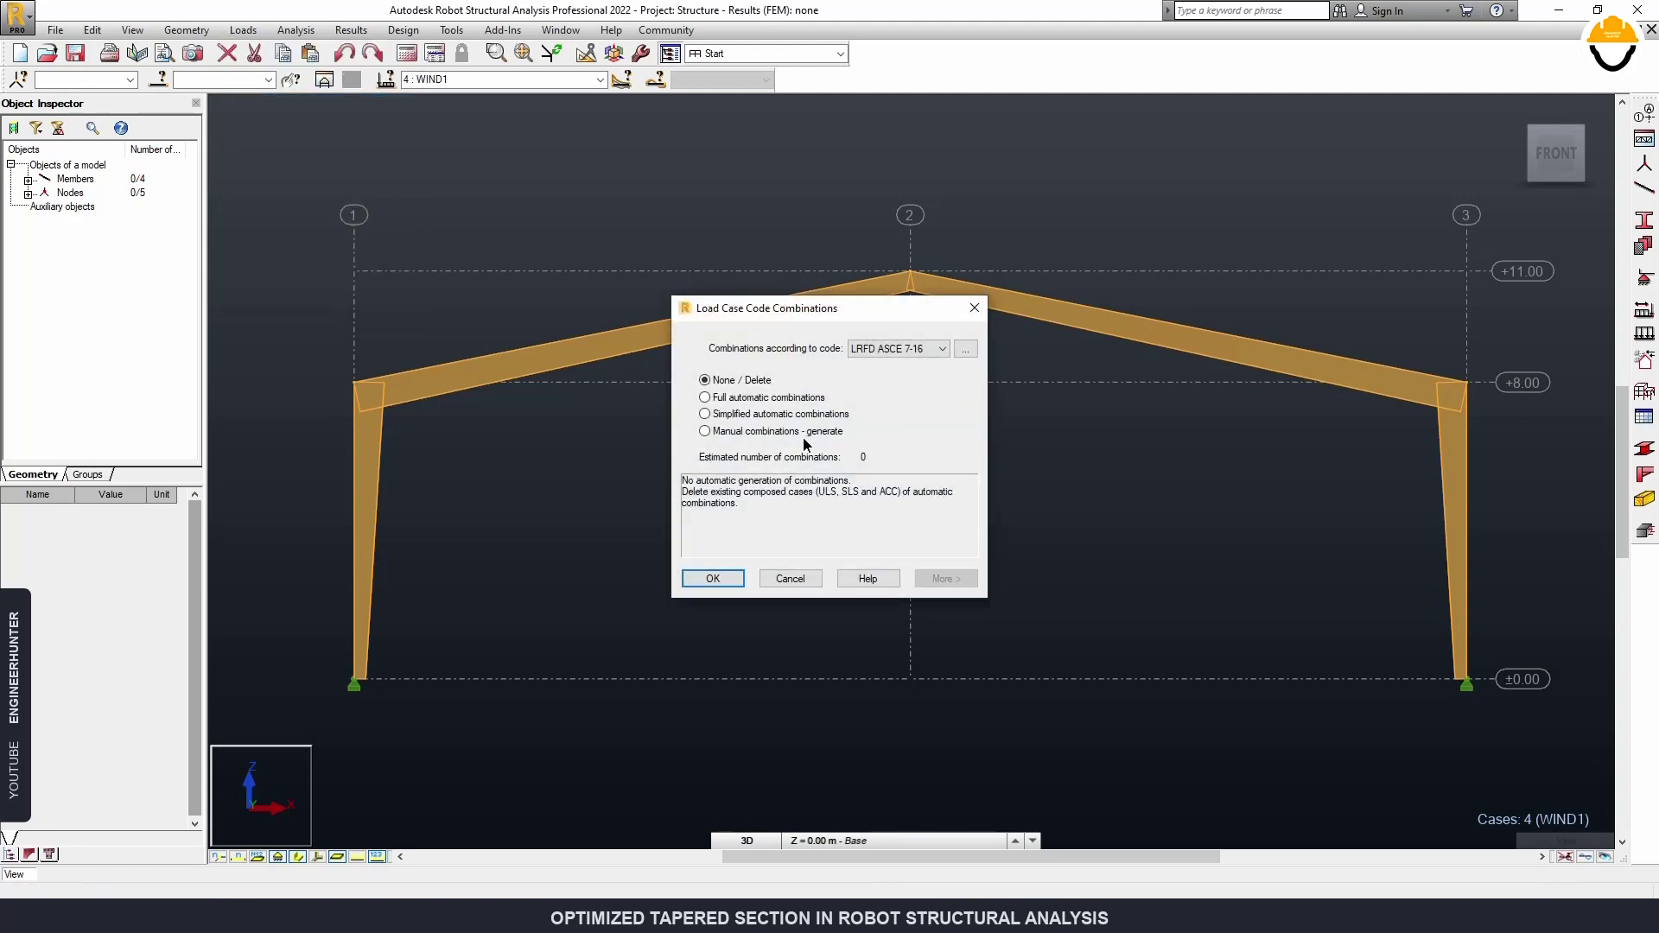
click(788, 432)
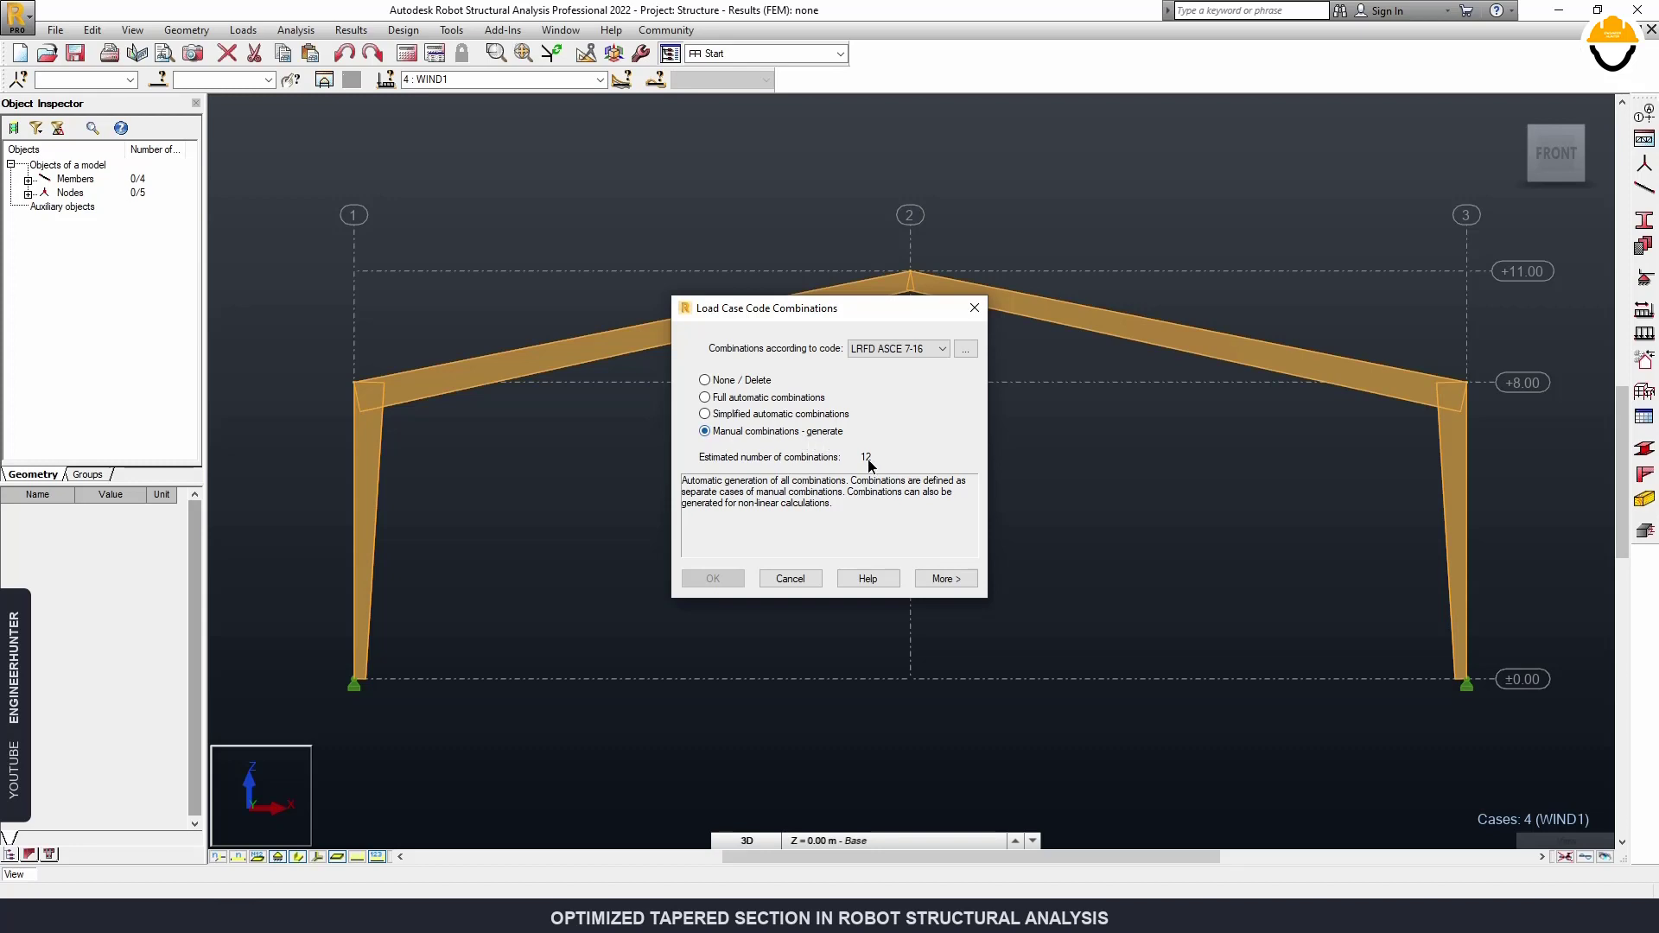
click(947, 578)
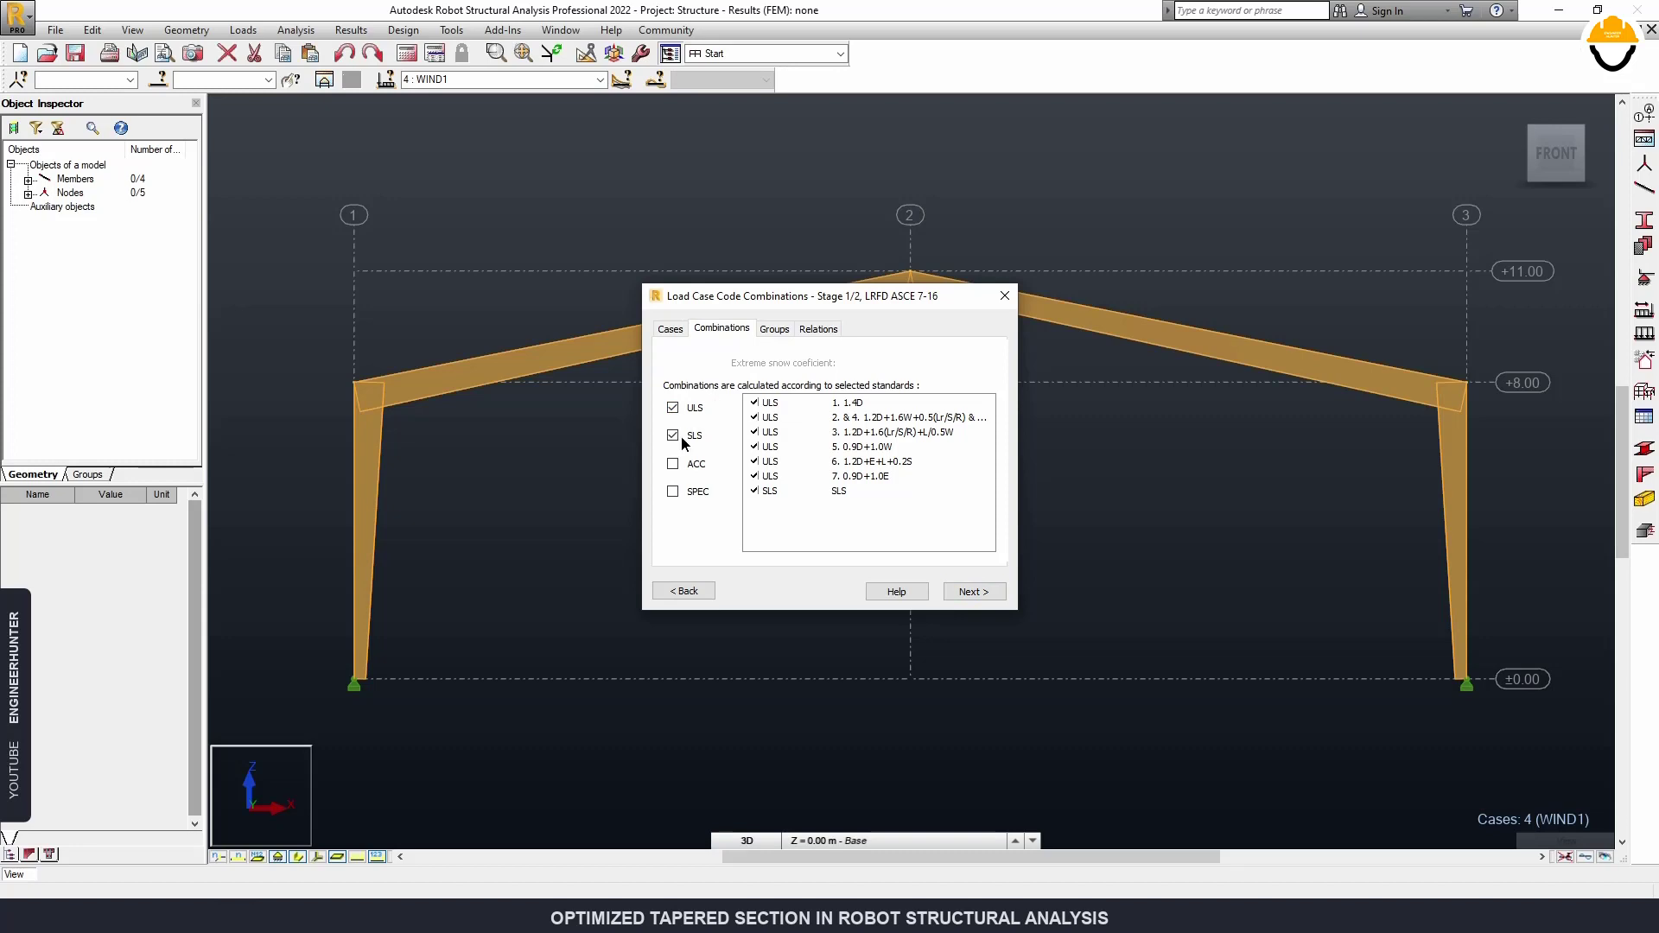
click(974, 589)
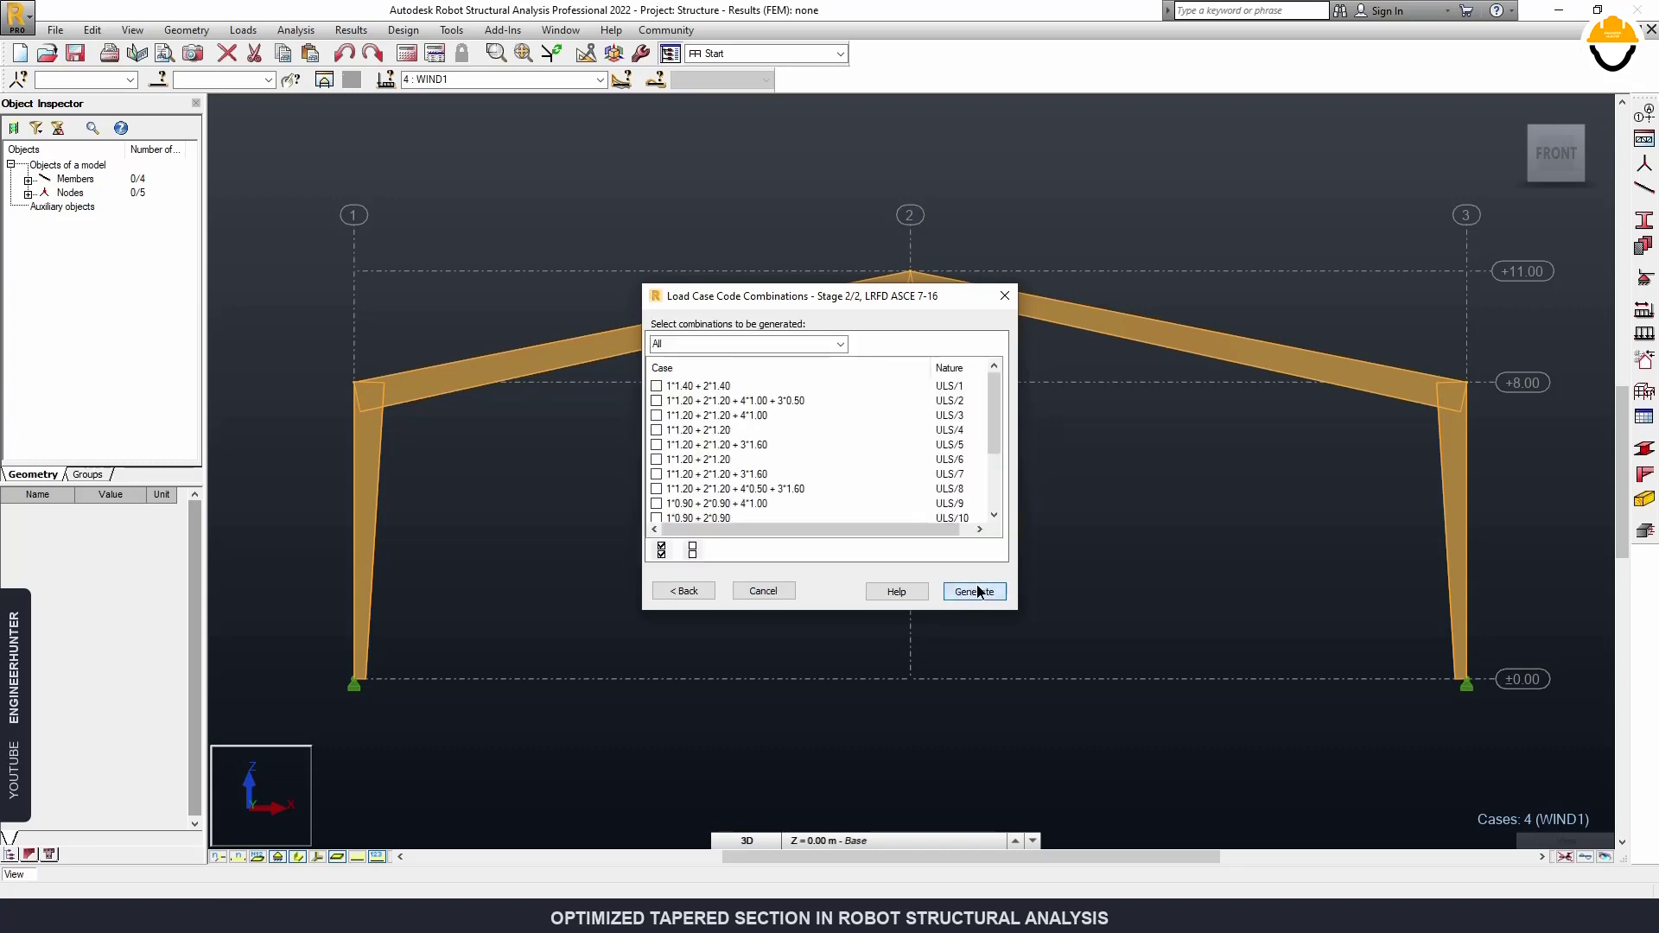
click(974, 592)
click(599, 80)
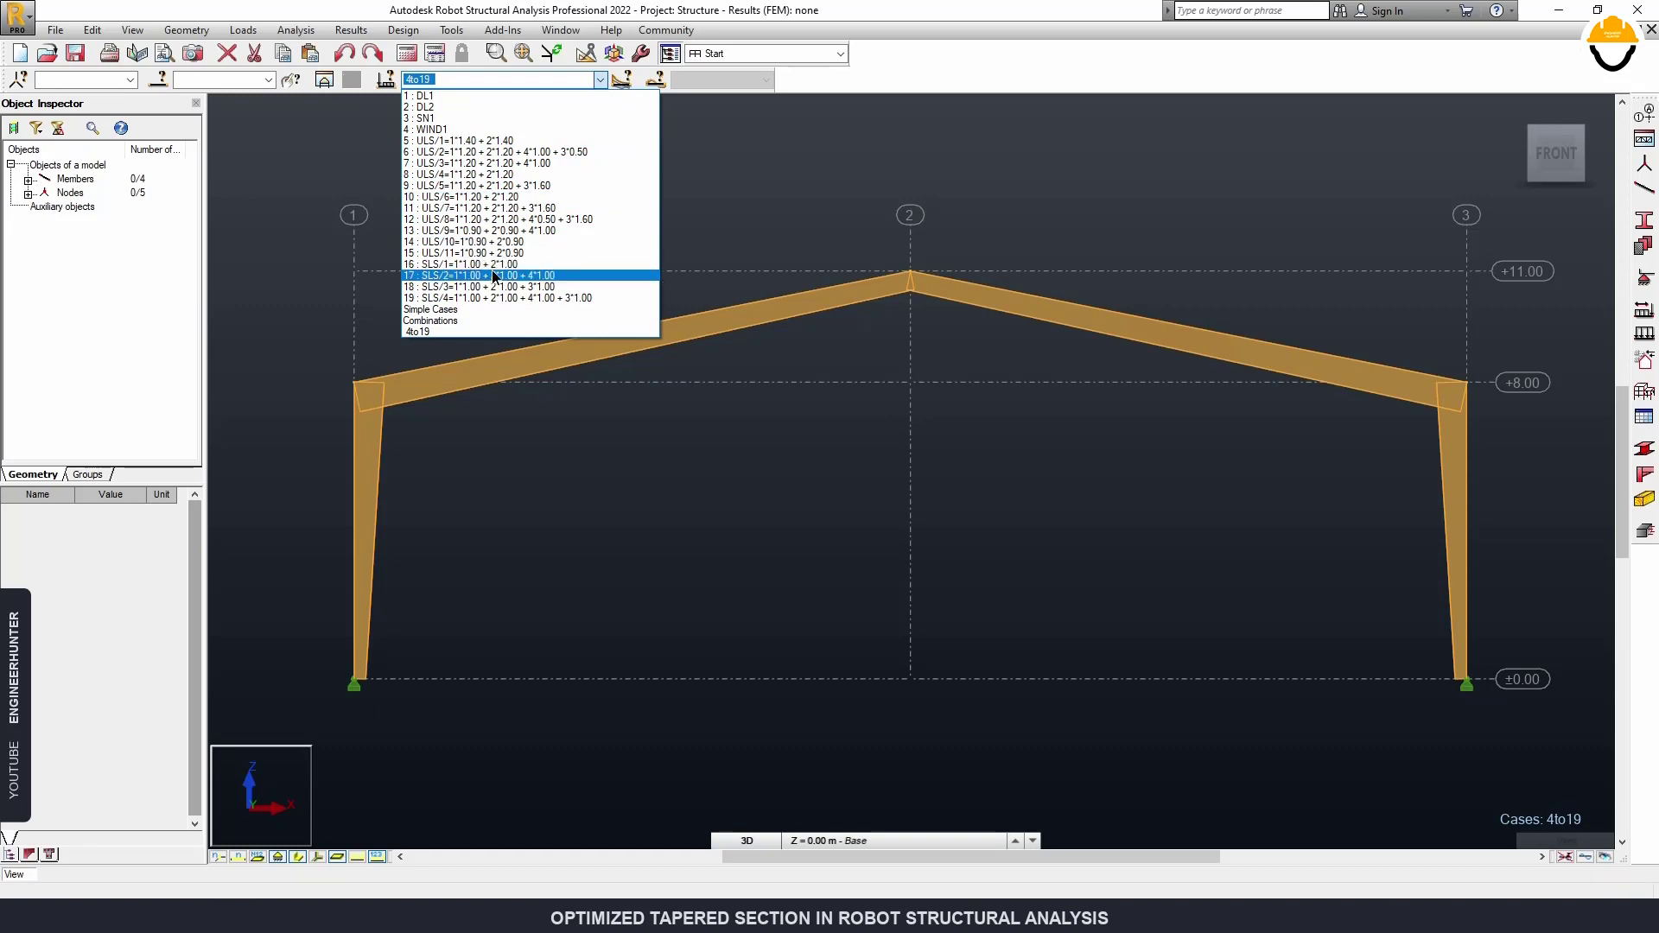
click(1029, 214)
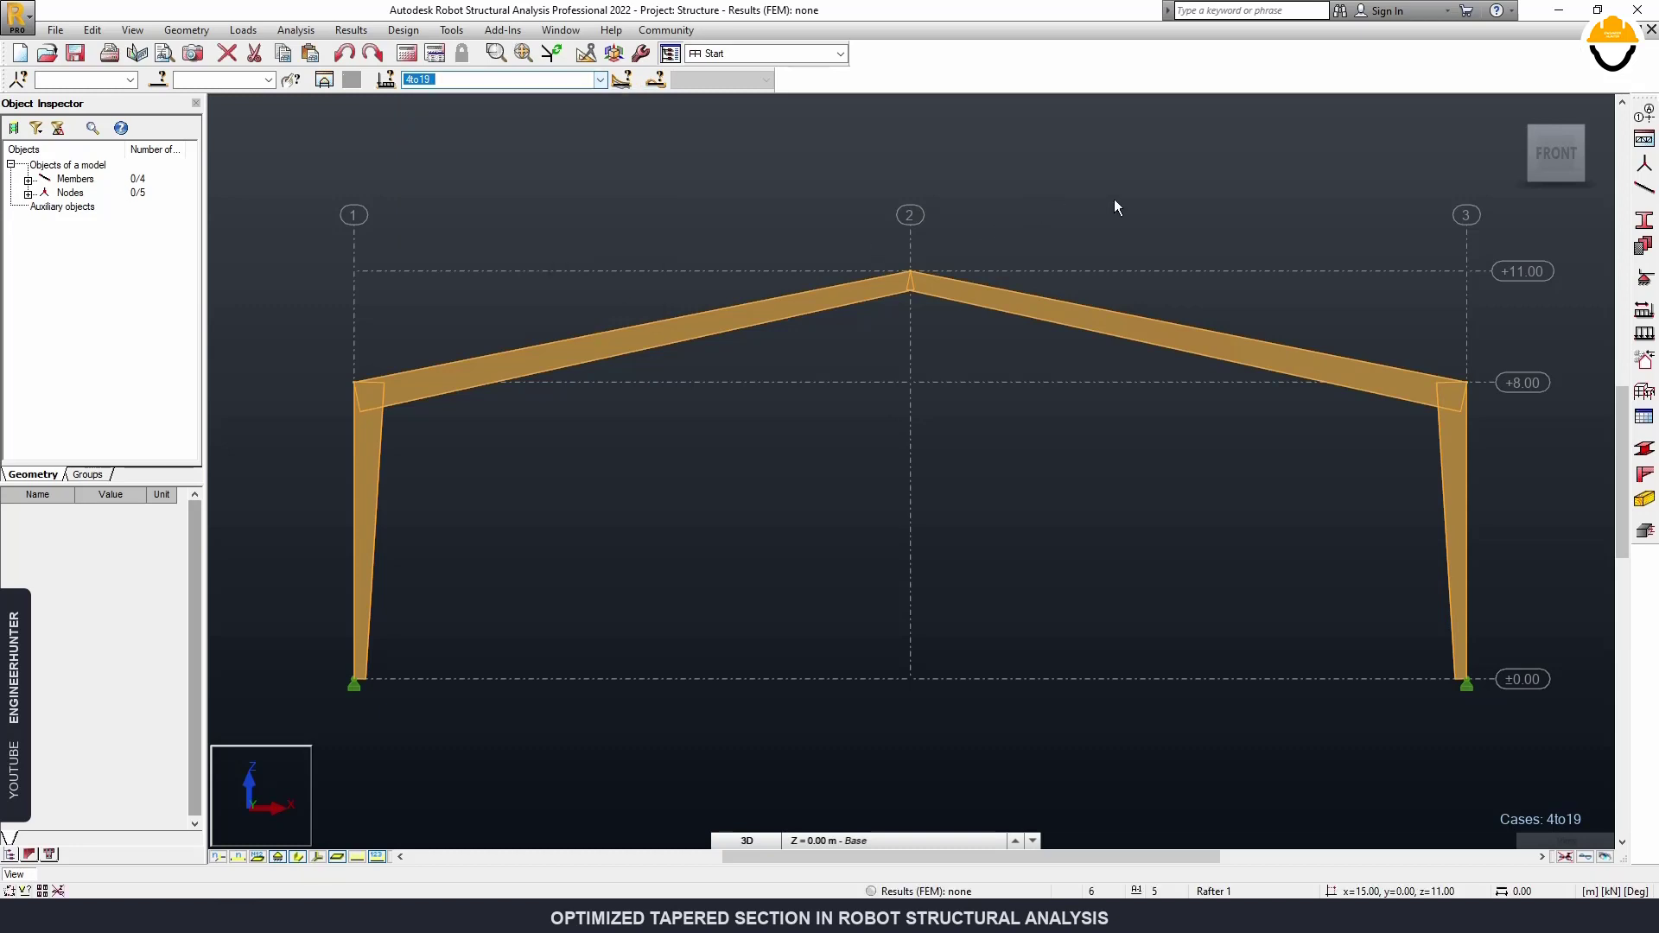
Run the structural analysis and make DL1 the active load case.
click(407, 53)
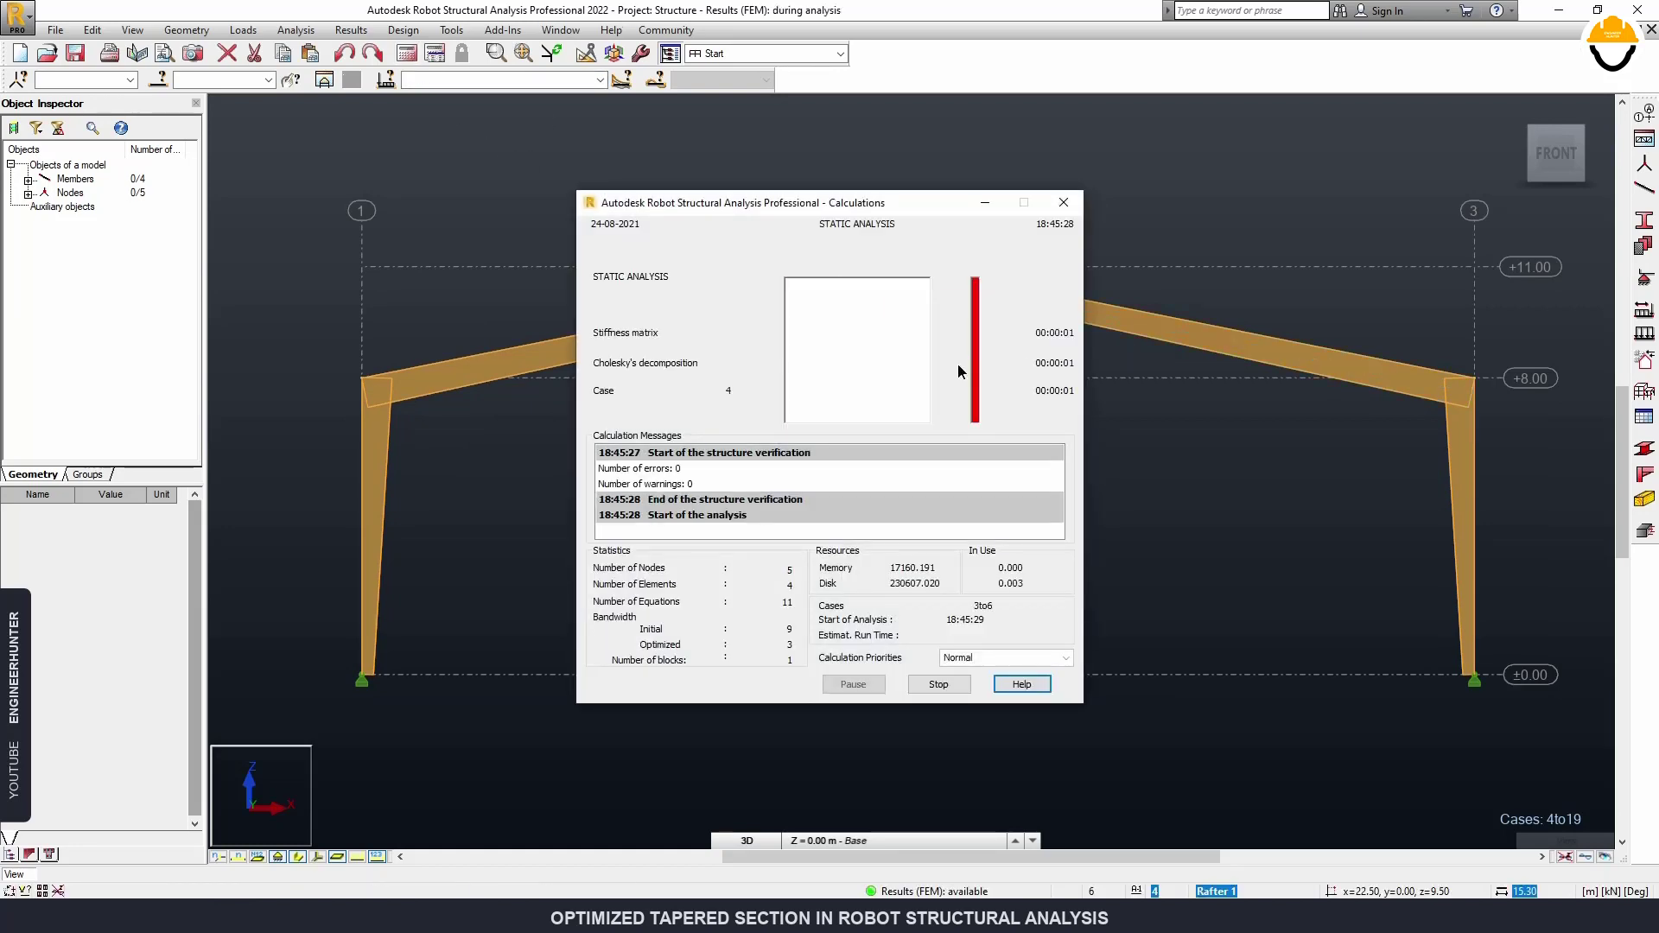
click(600, 79)
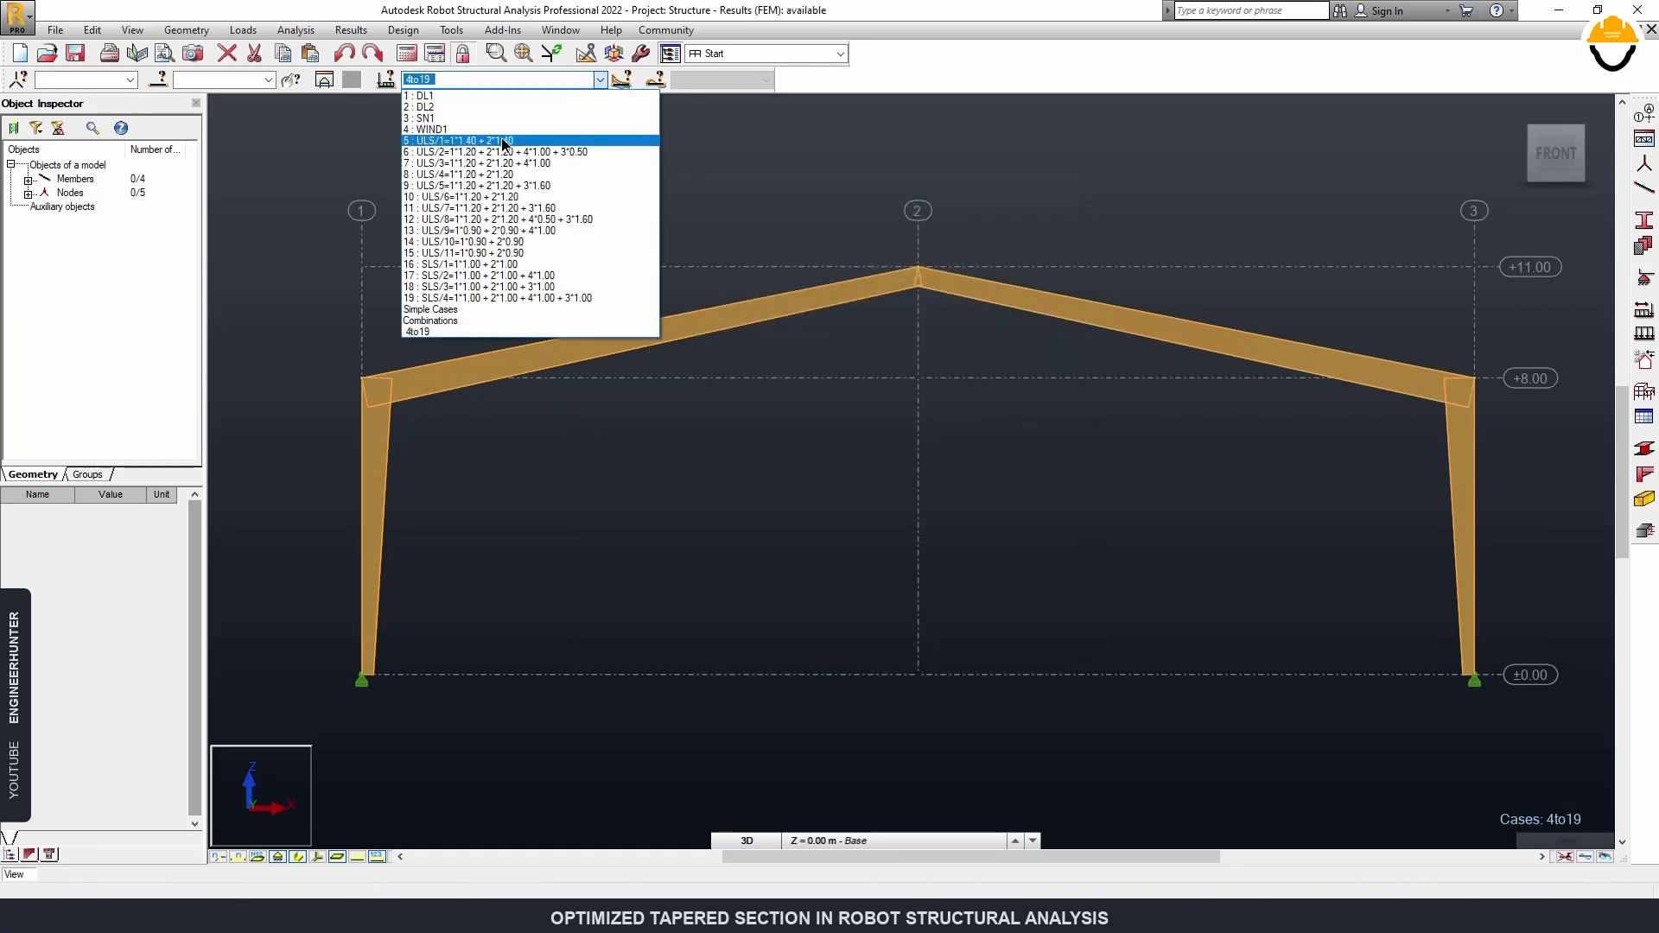
click(440, 96)
Switch to the Results layout and display the normalized My moment diagram for DL1.
click(823, 55)
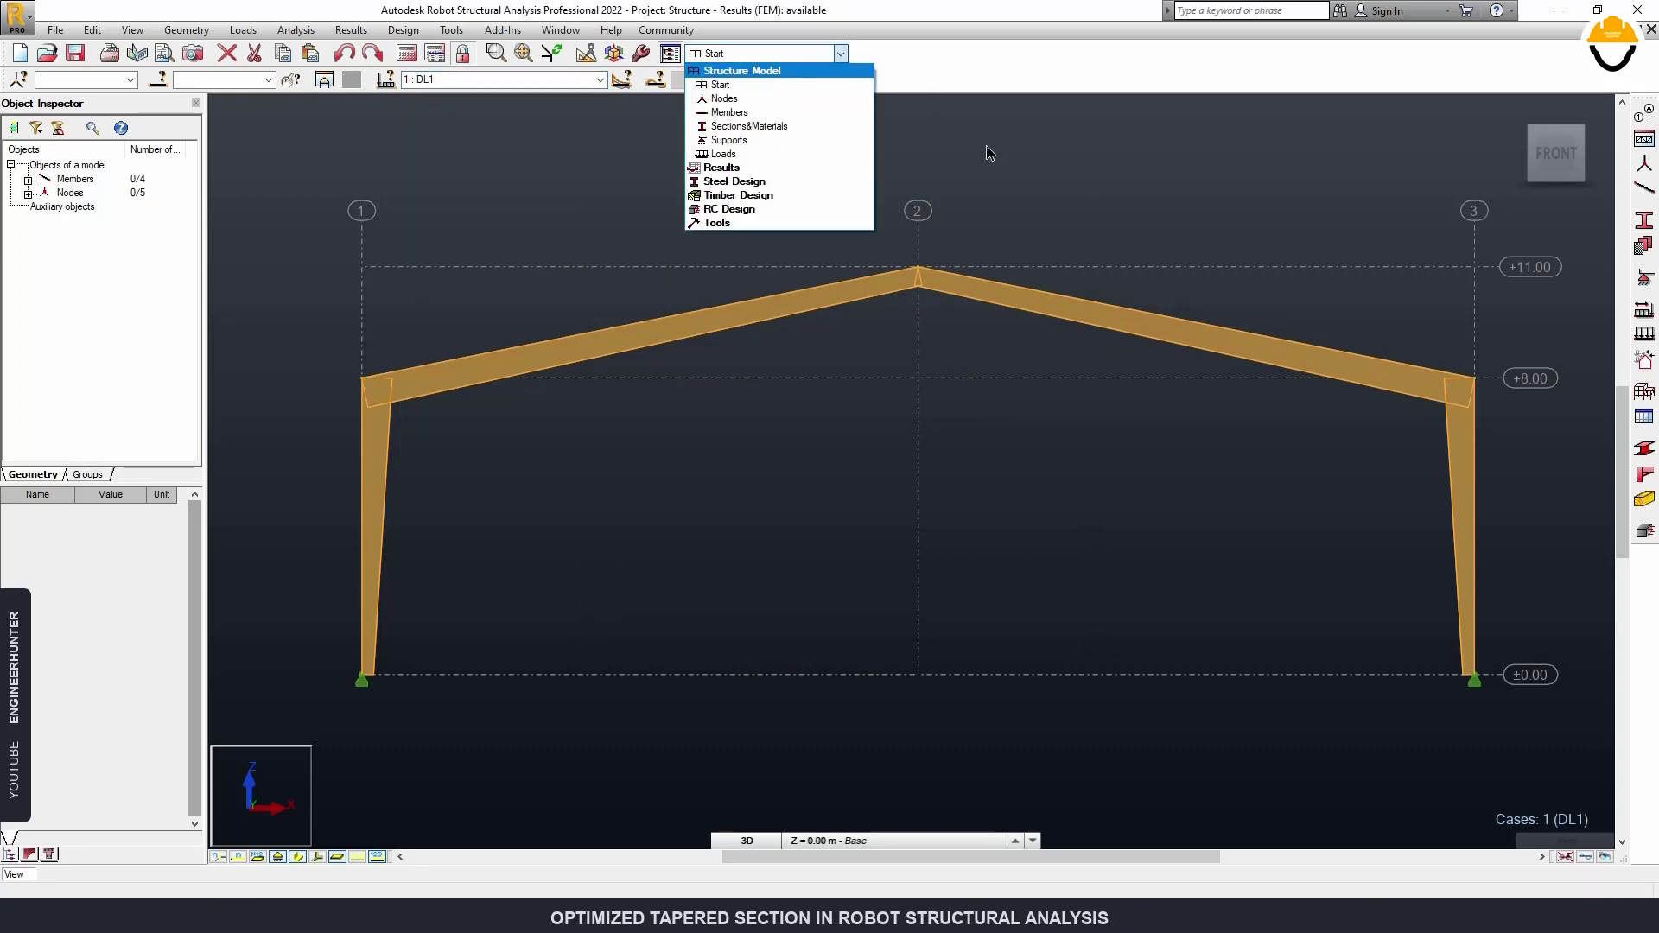
click(722, 167)
click(756, 130)
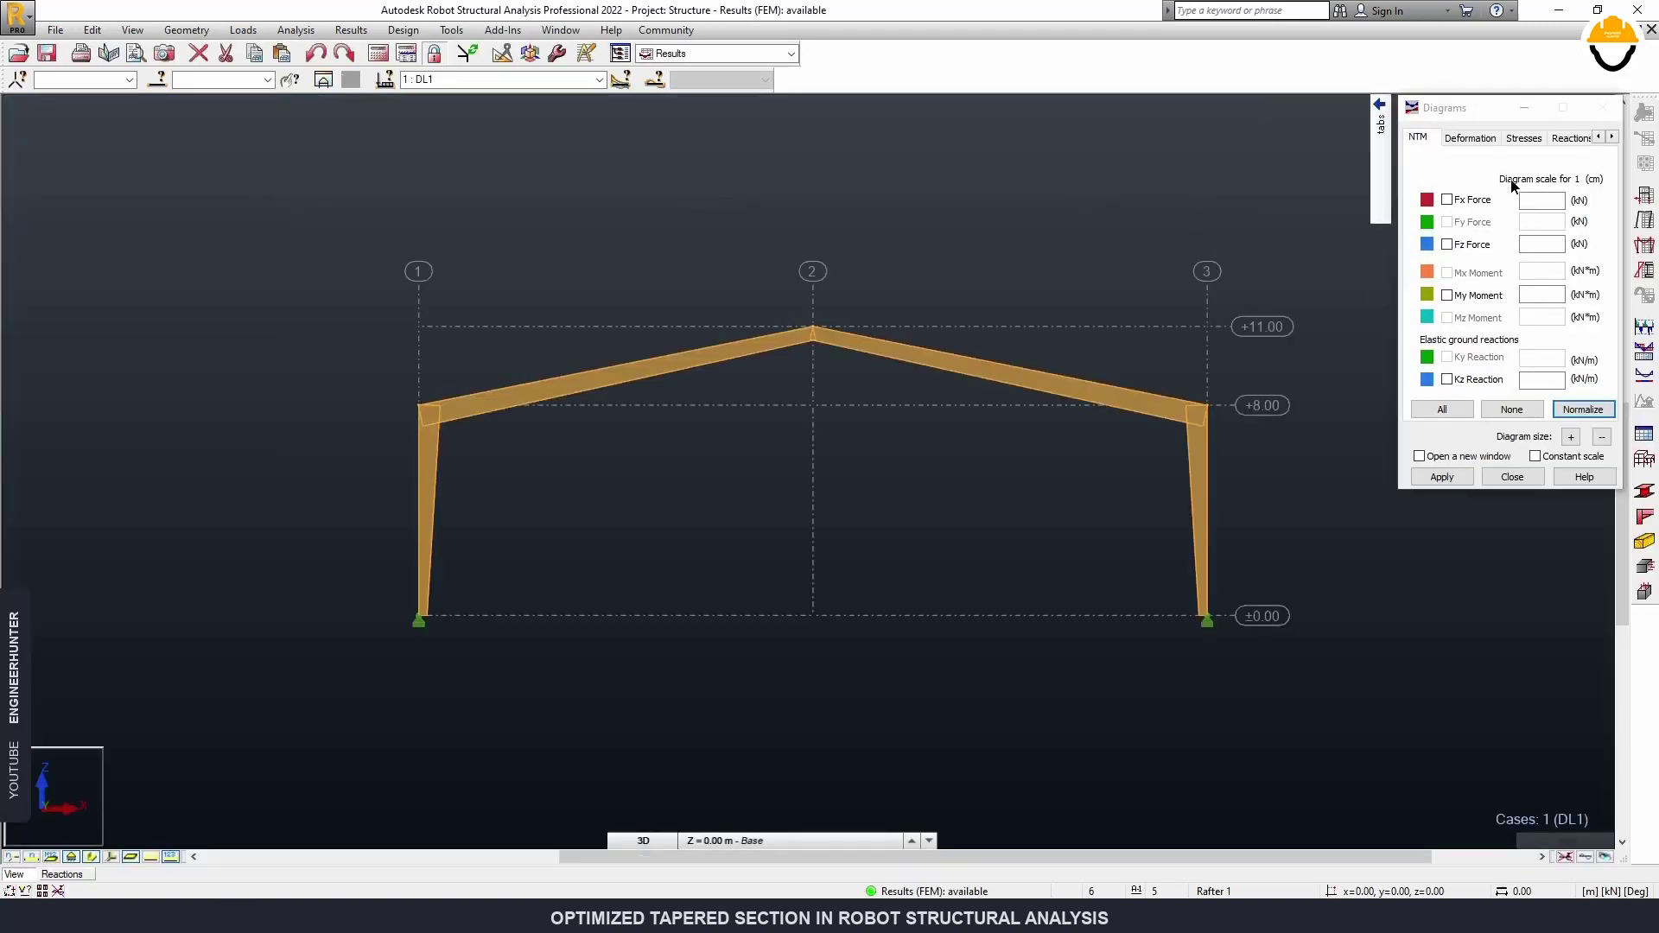
click(1467, 298)
click(1584, 409)
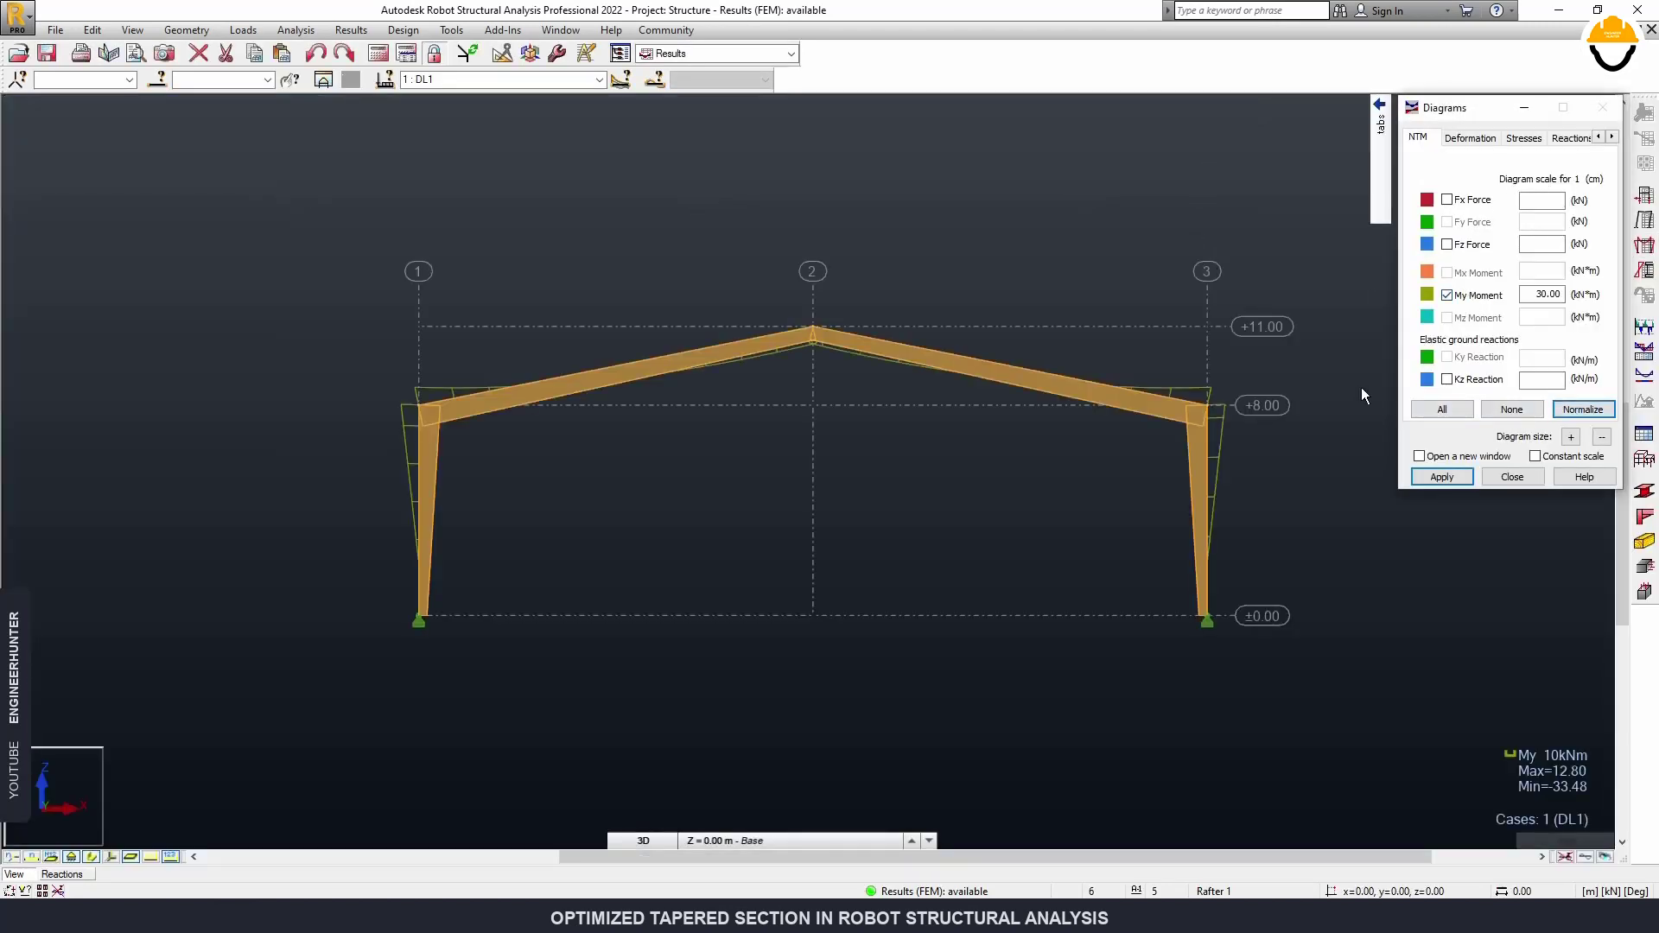
Add value labels to the My moment diagram of the frame.
mouse_move(1381, 216)
click(1356, 258)
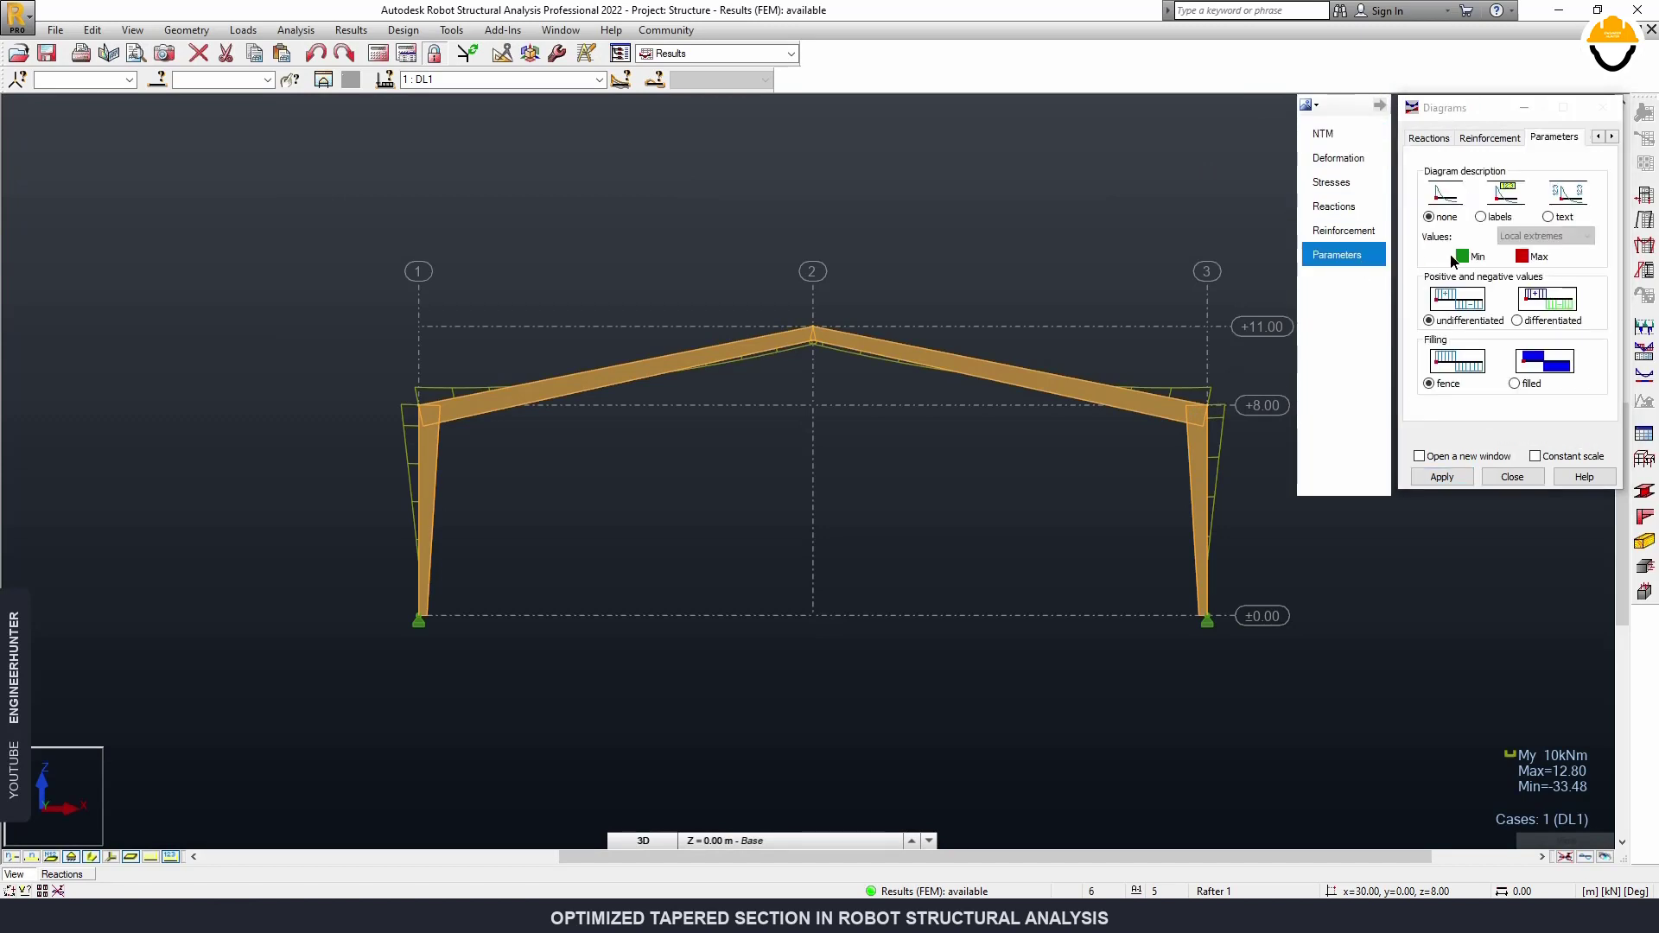
click(1481, 217)
click(1442, 478)
click(1323, 133)
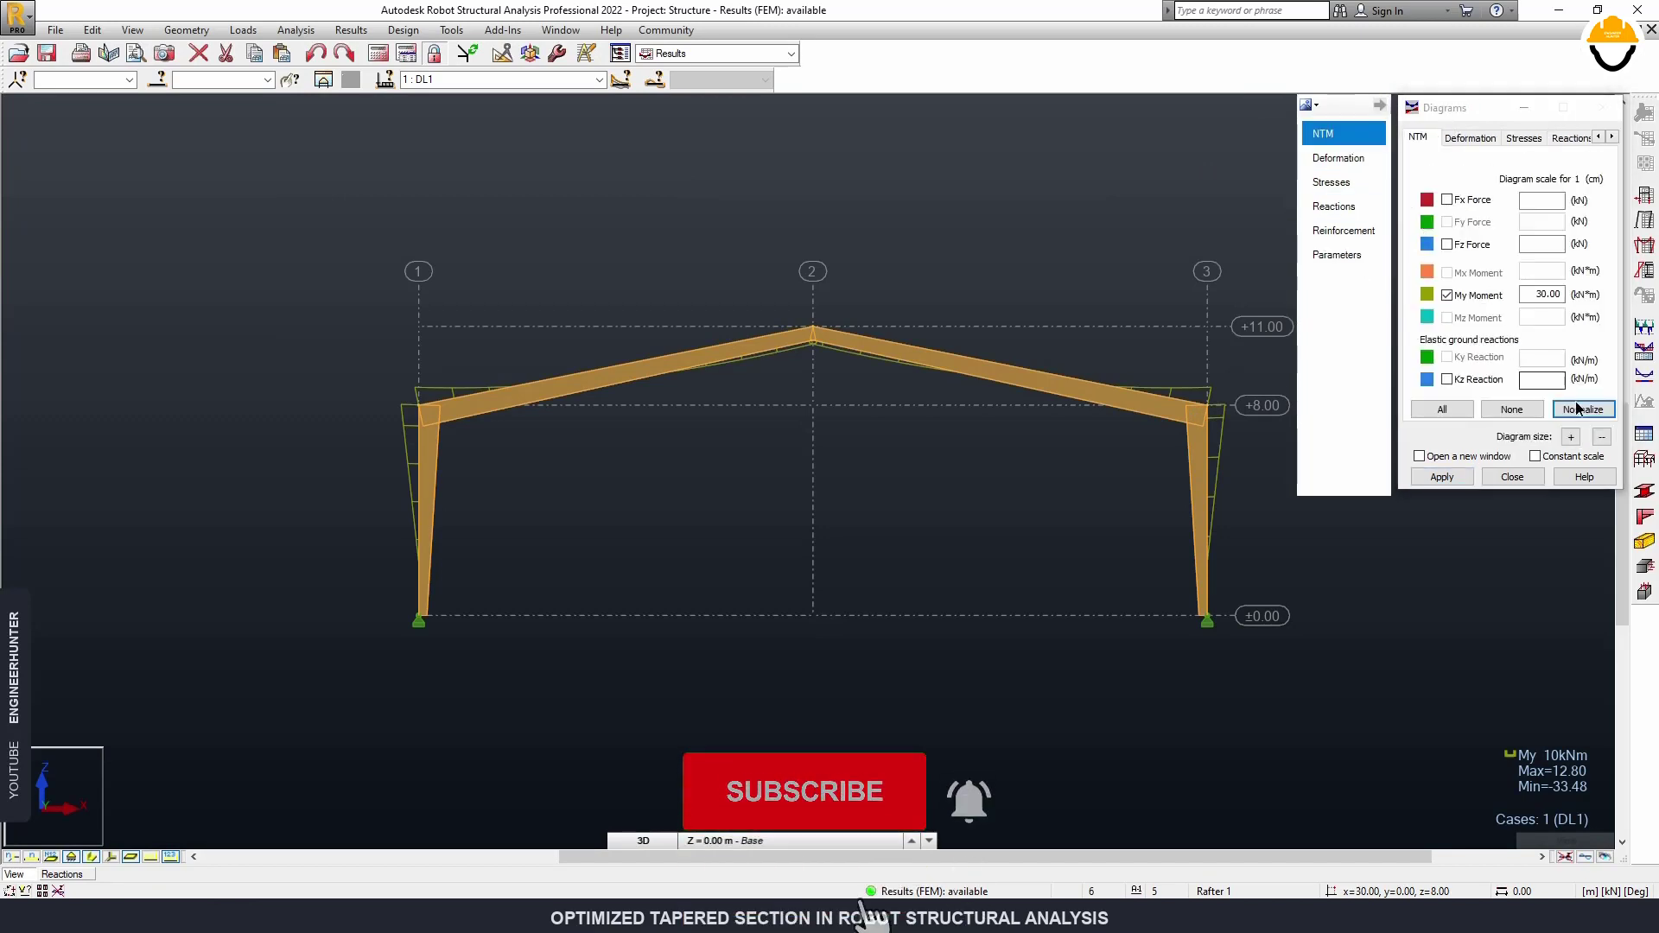
scroll(1151, 309, up, 1)
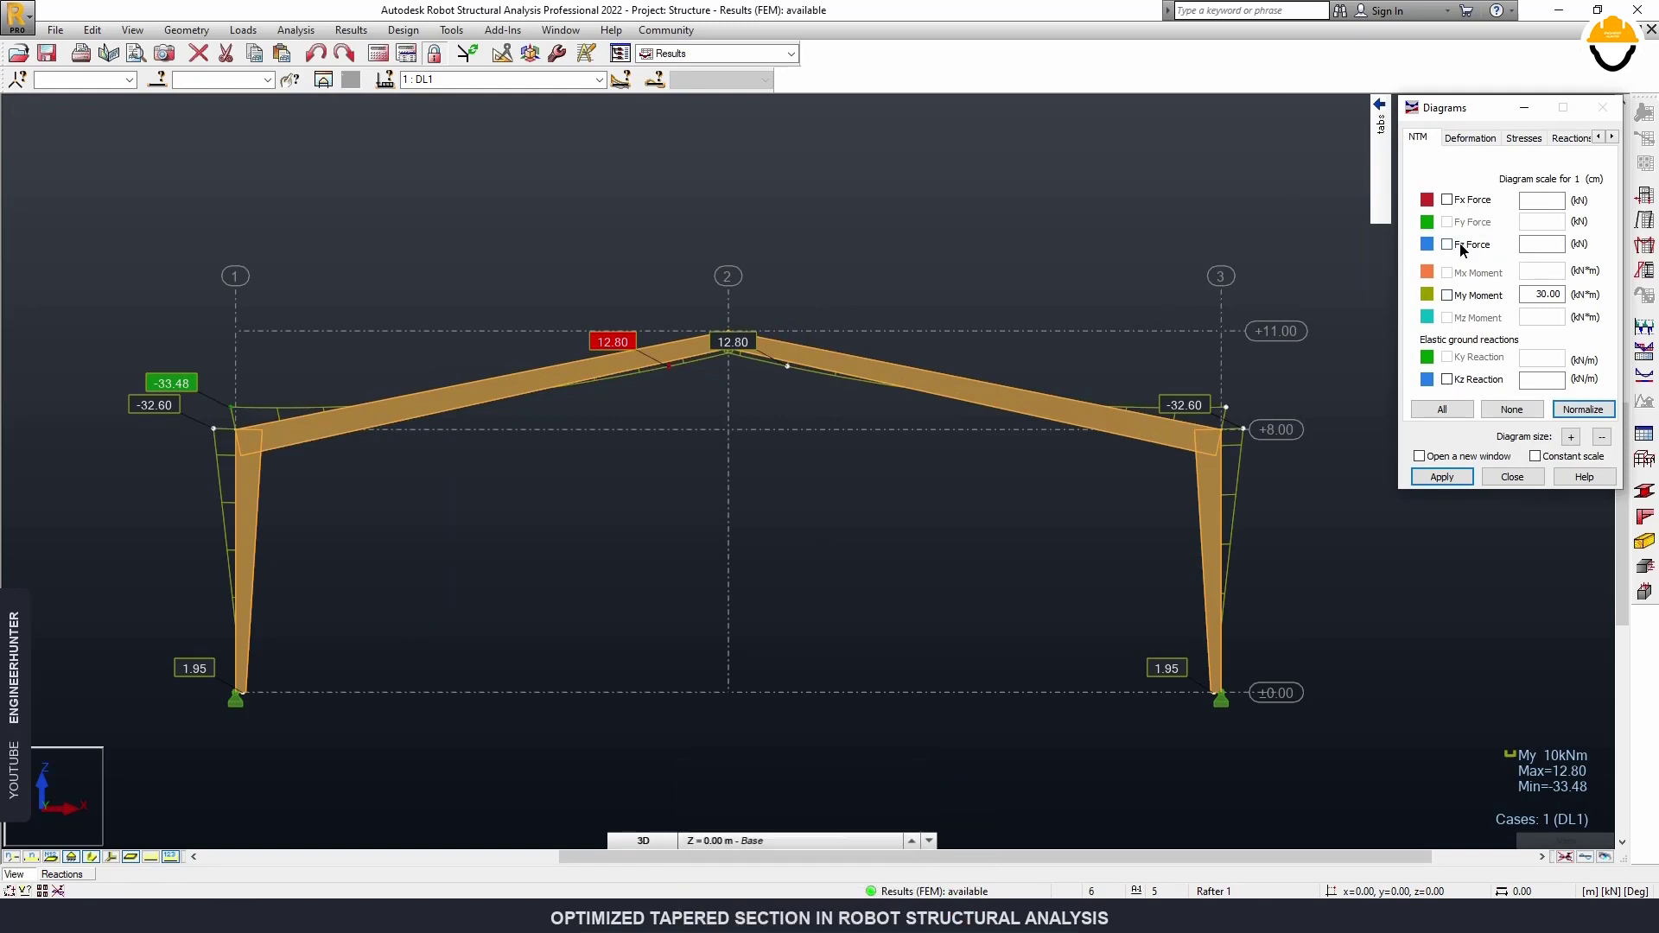
Display the normalized deformation diagram of the frame for DL1 and look through the available load cases.
click(1470, 141)
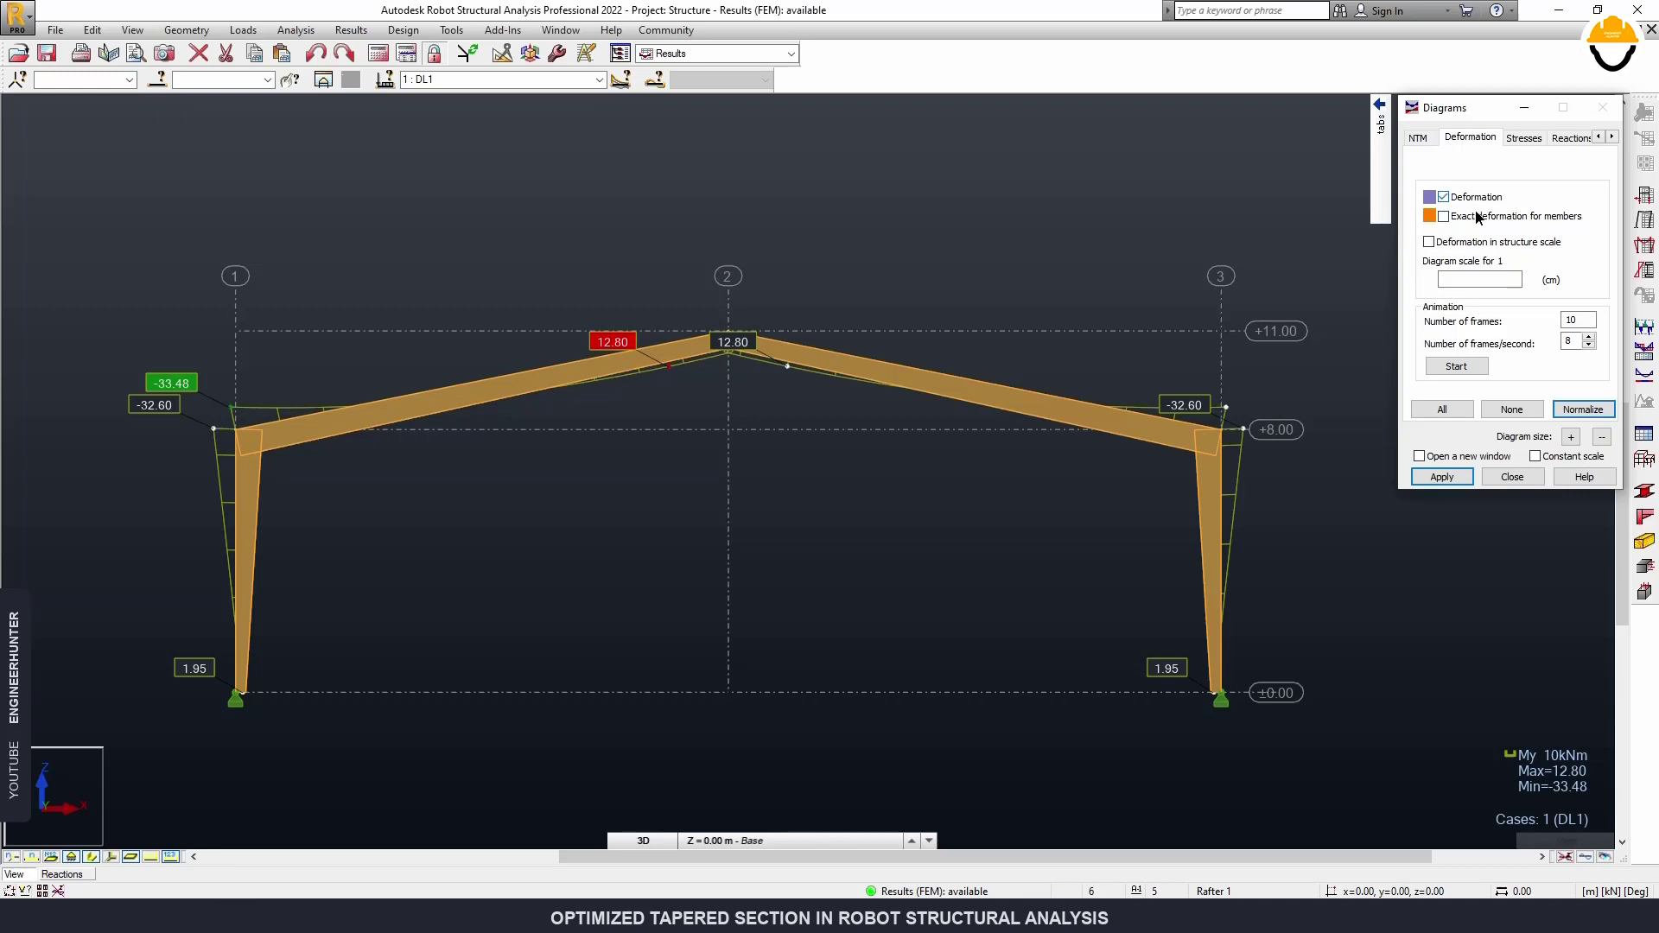
click(1581, 409)
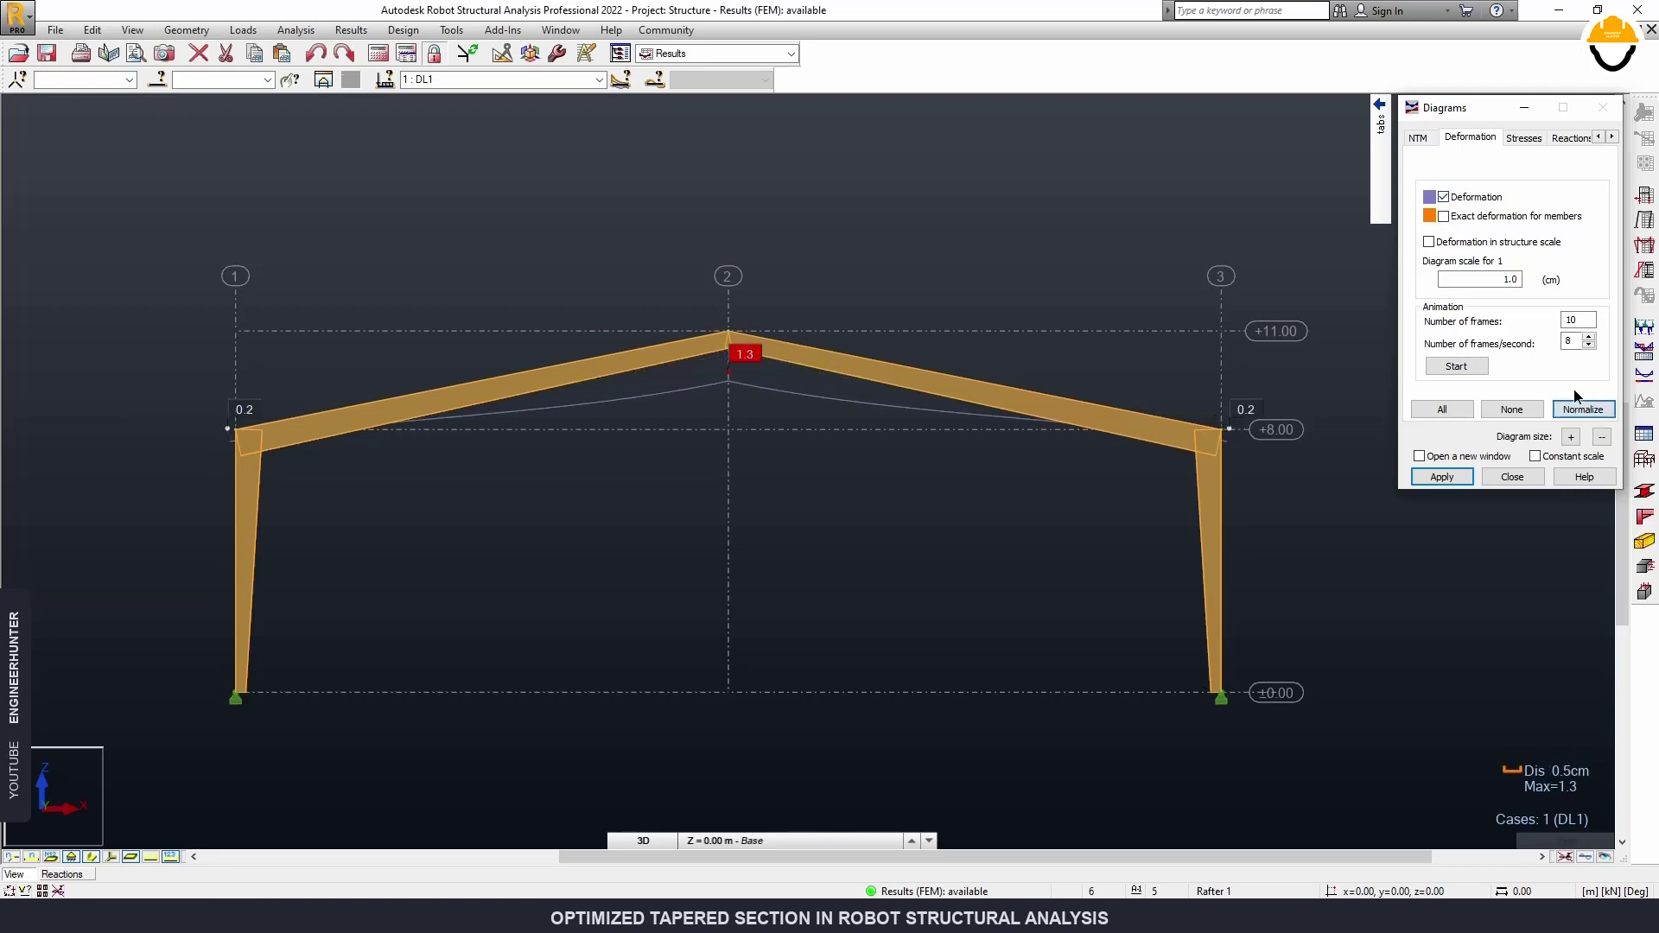
click(599, 79)
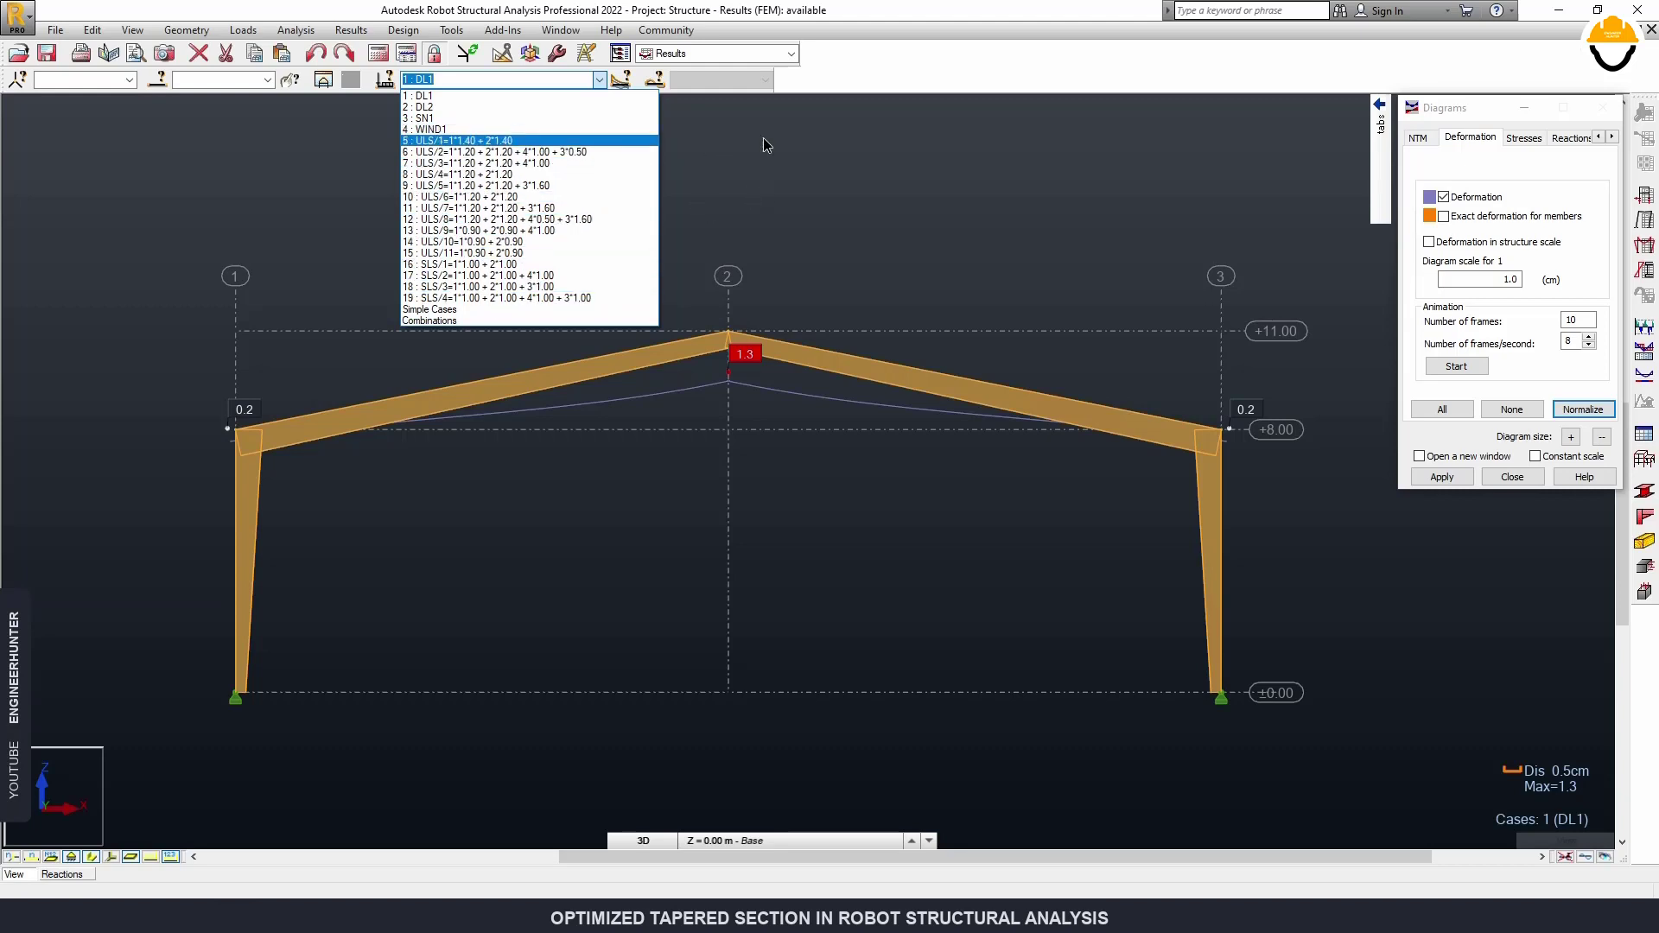
Switch to the Steel/Aluminum Design layout and maximize the structure view.
click(765, 52)
click(765, 52)
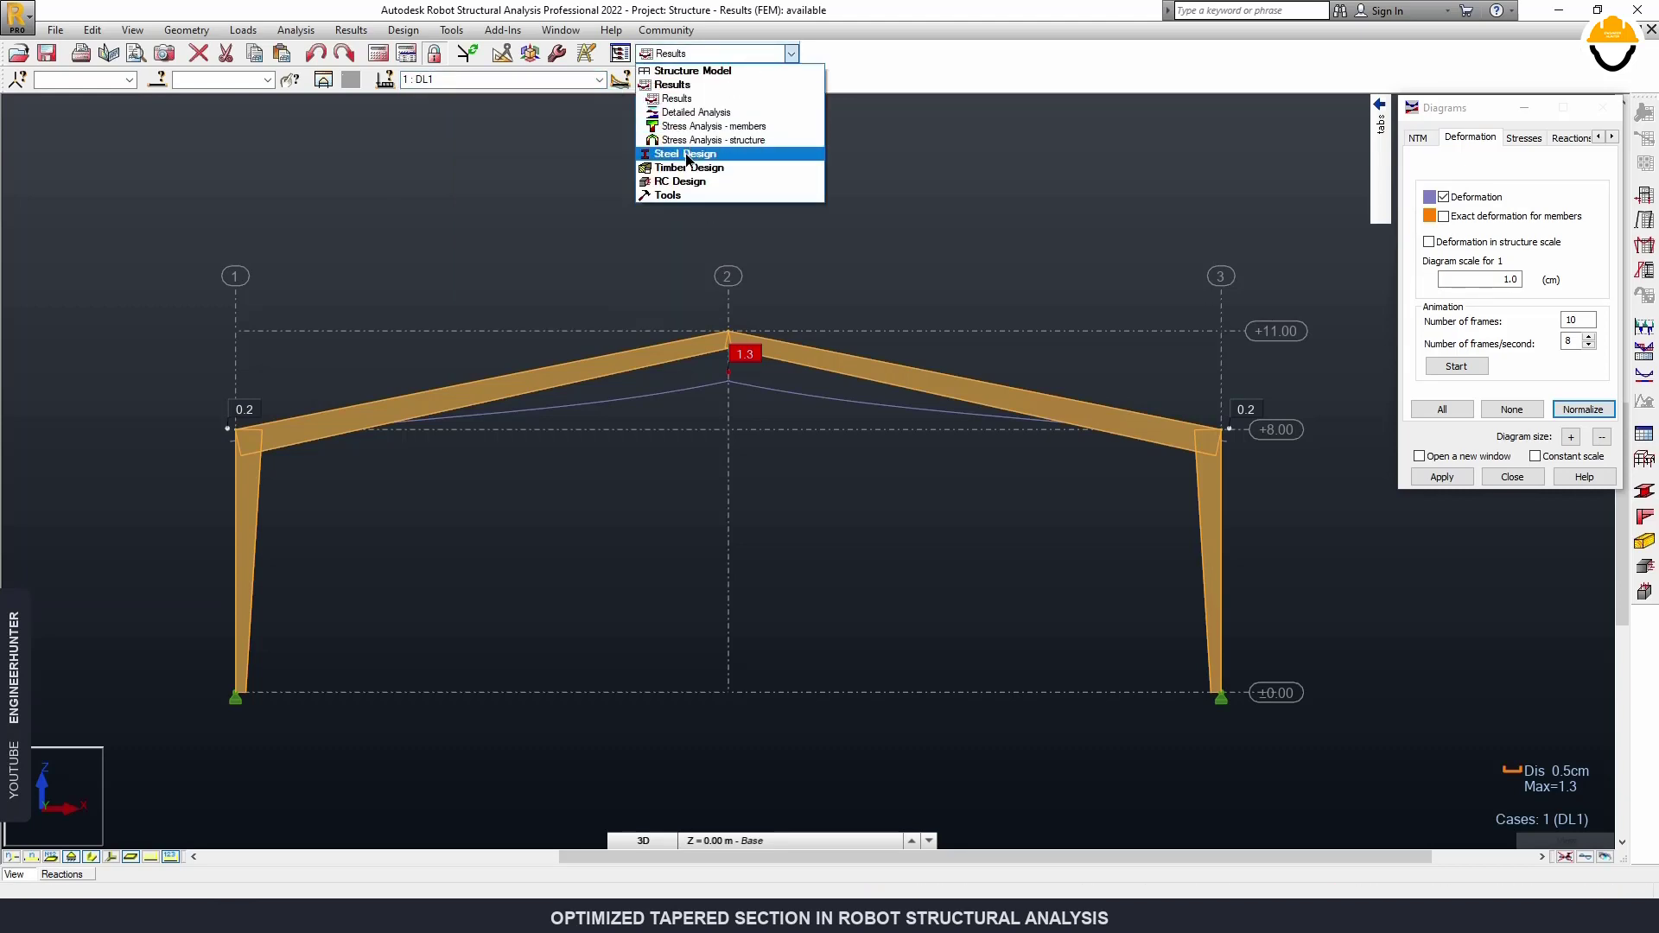
click(687, 155)
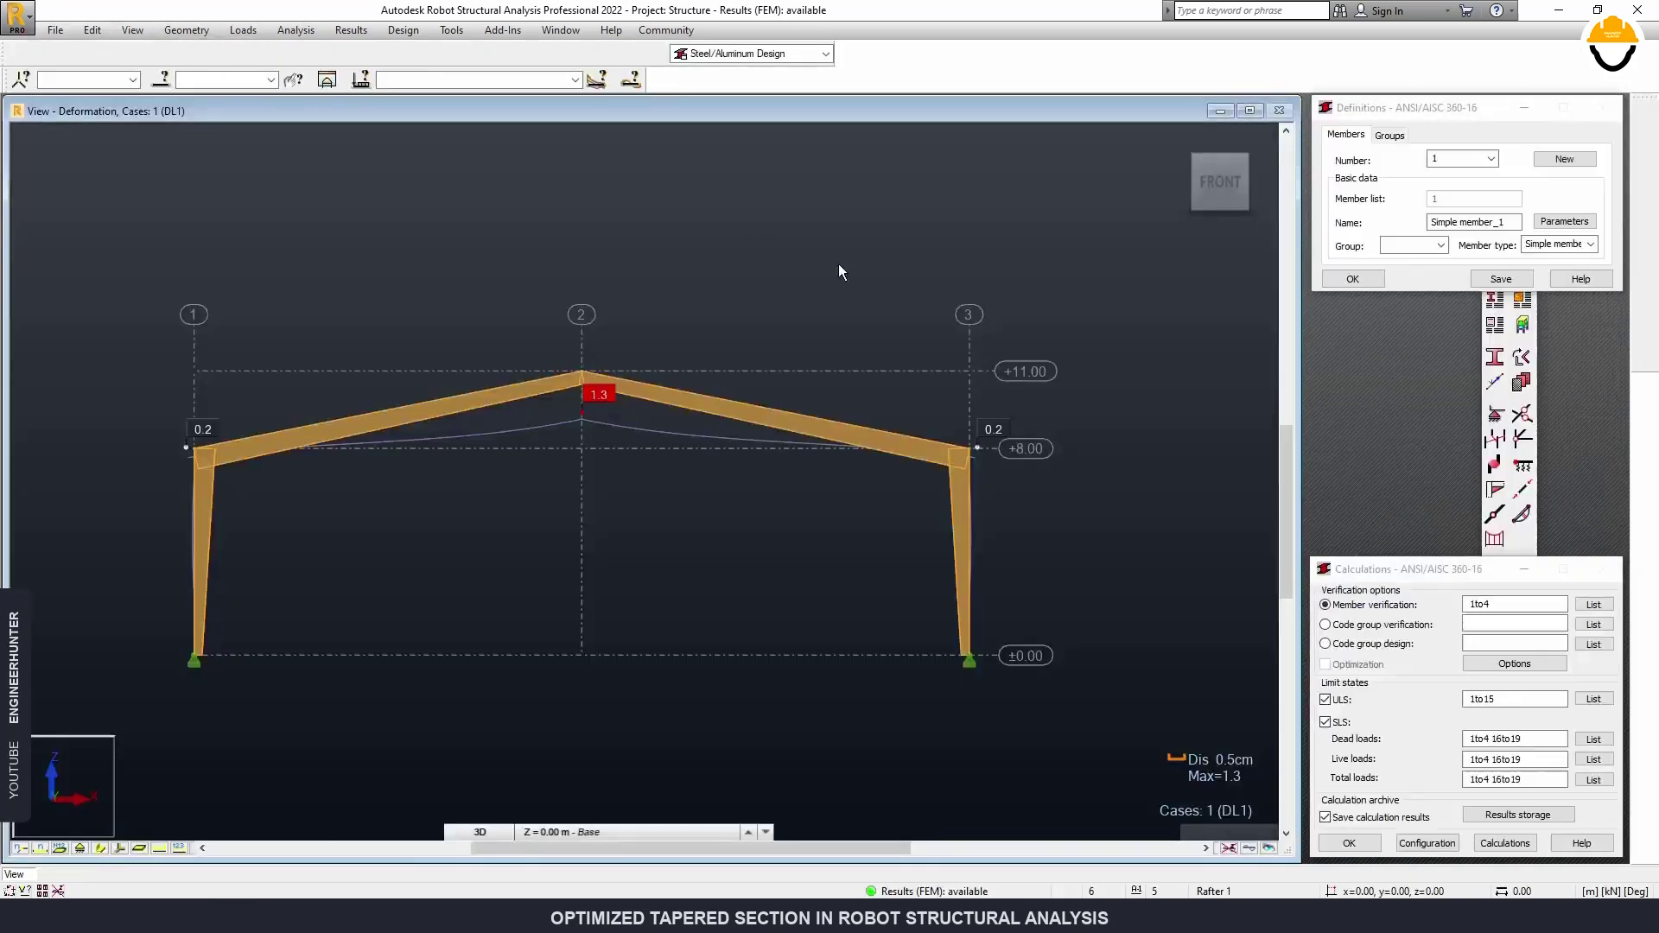
double_click(835, 112)
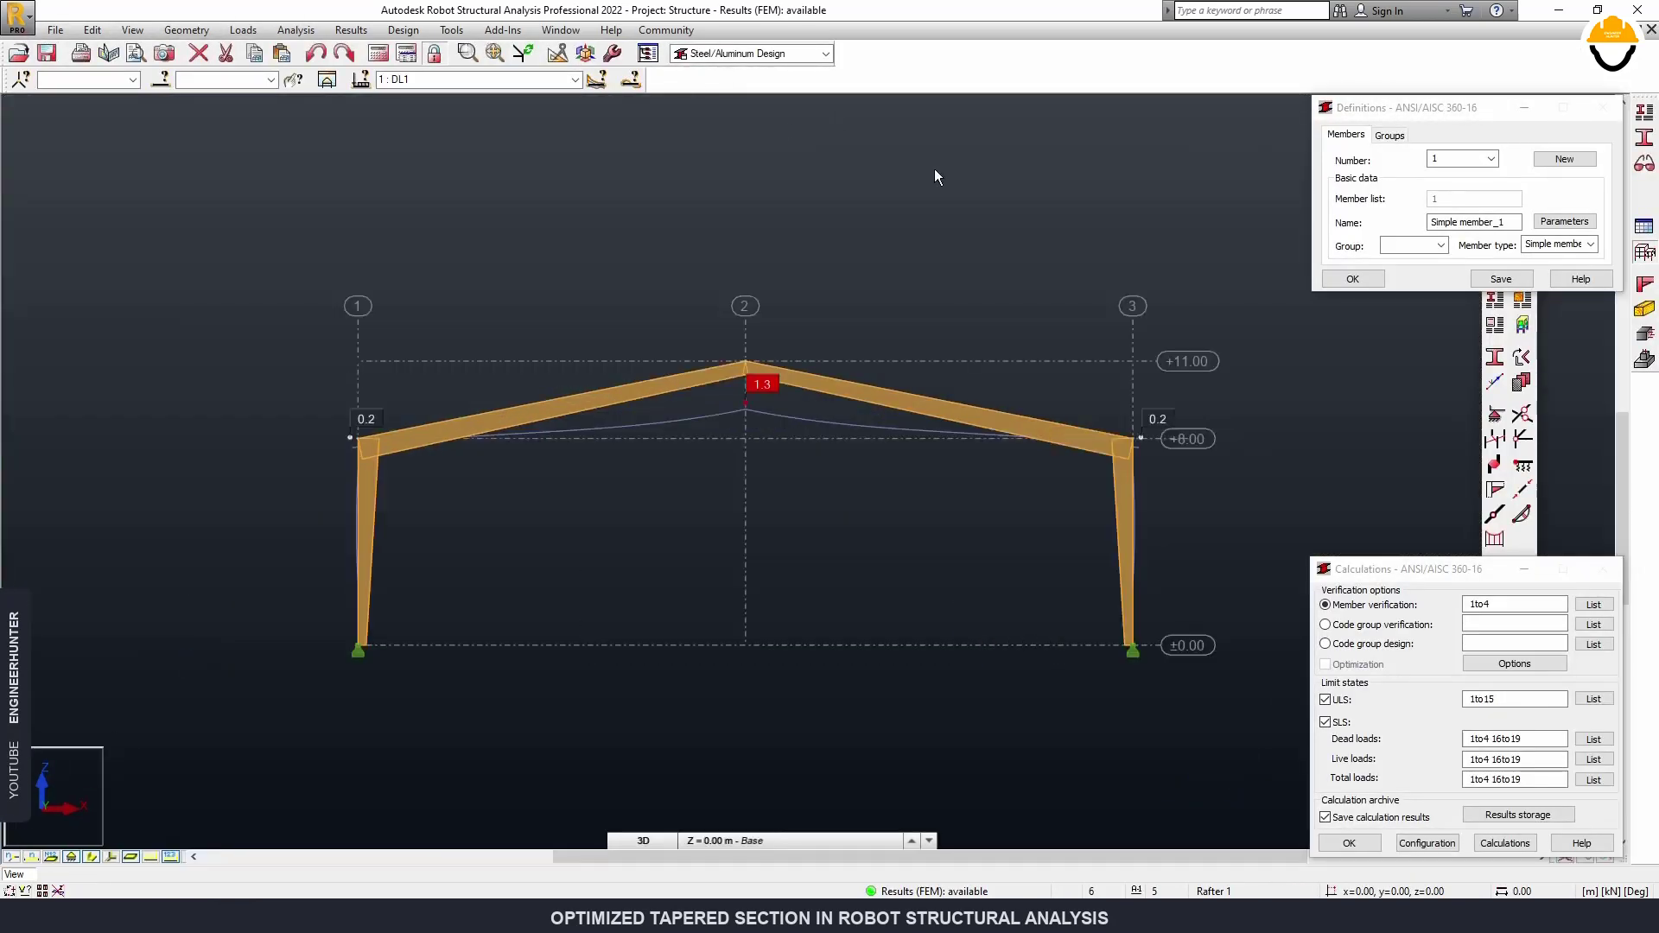
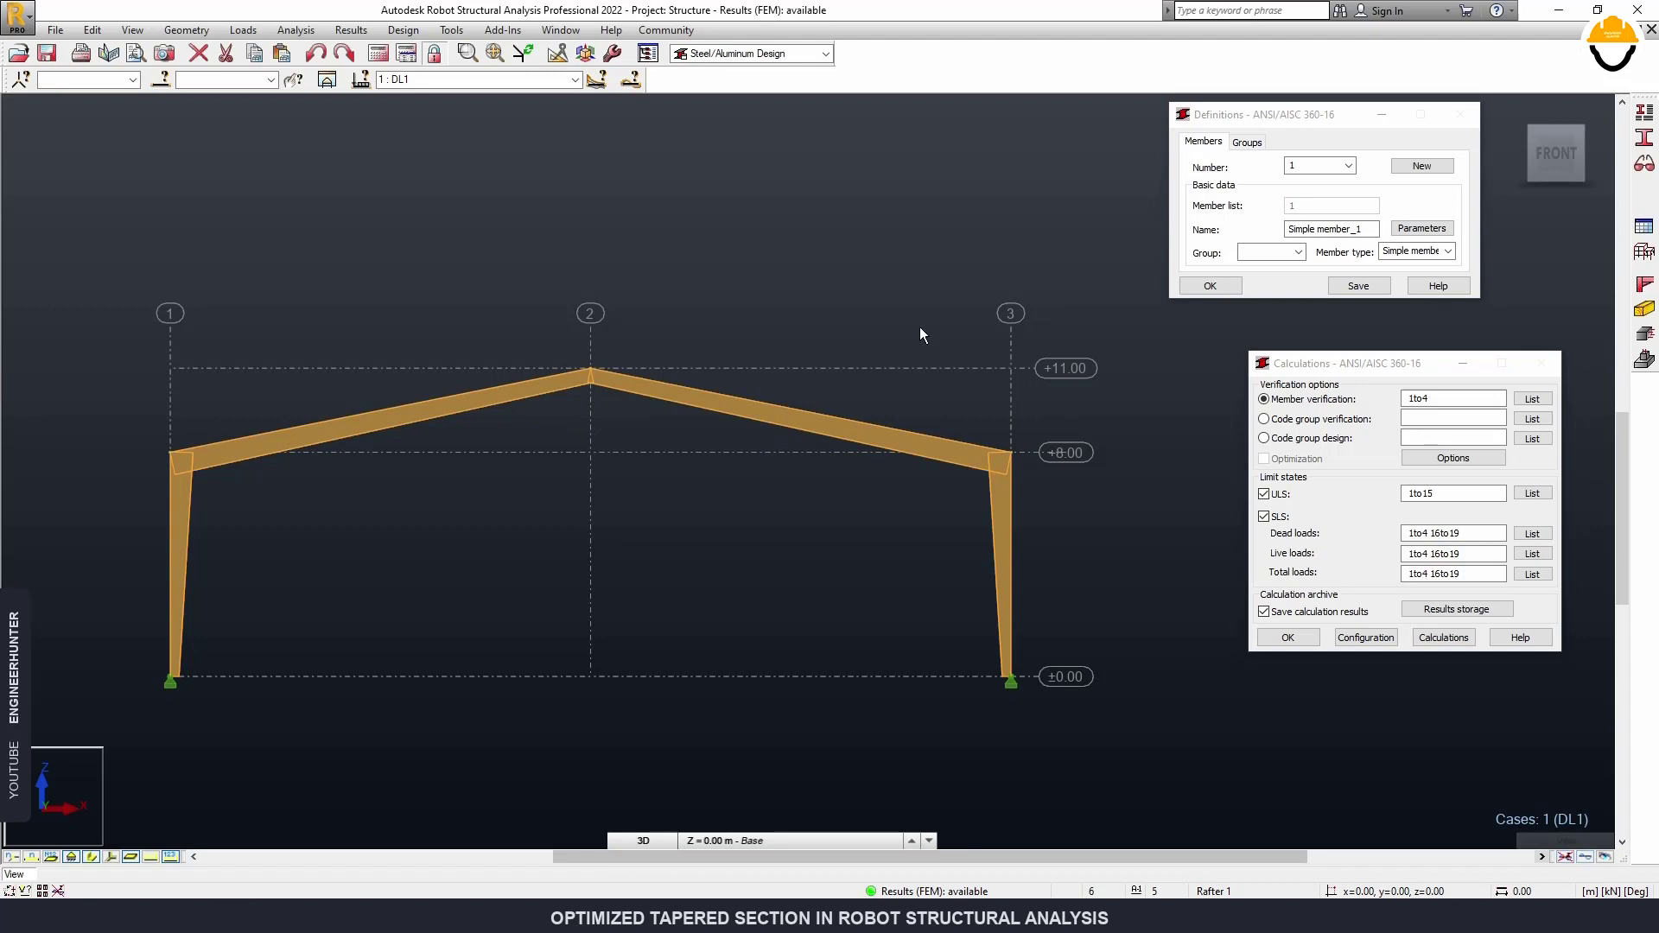
Create a new code group 1 containing members 1 and 2 with the material STEEL A36 Carbon Fy 36 ksi.
click(1247, 142)
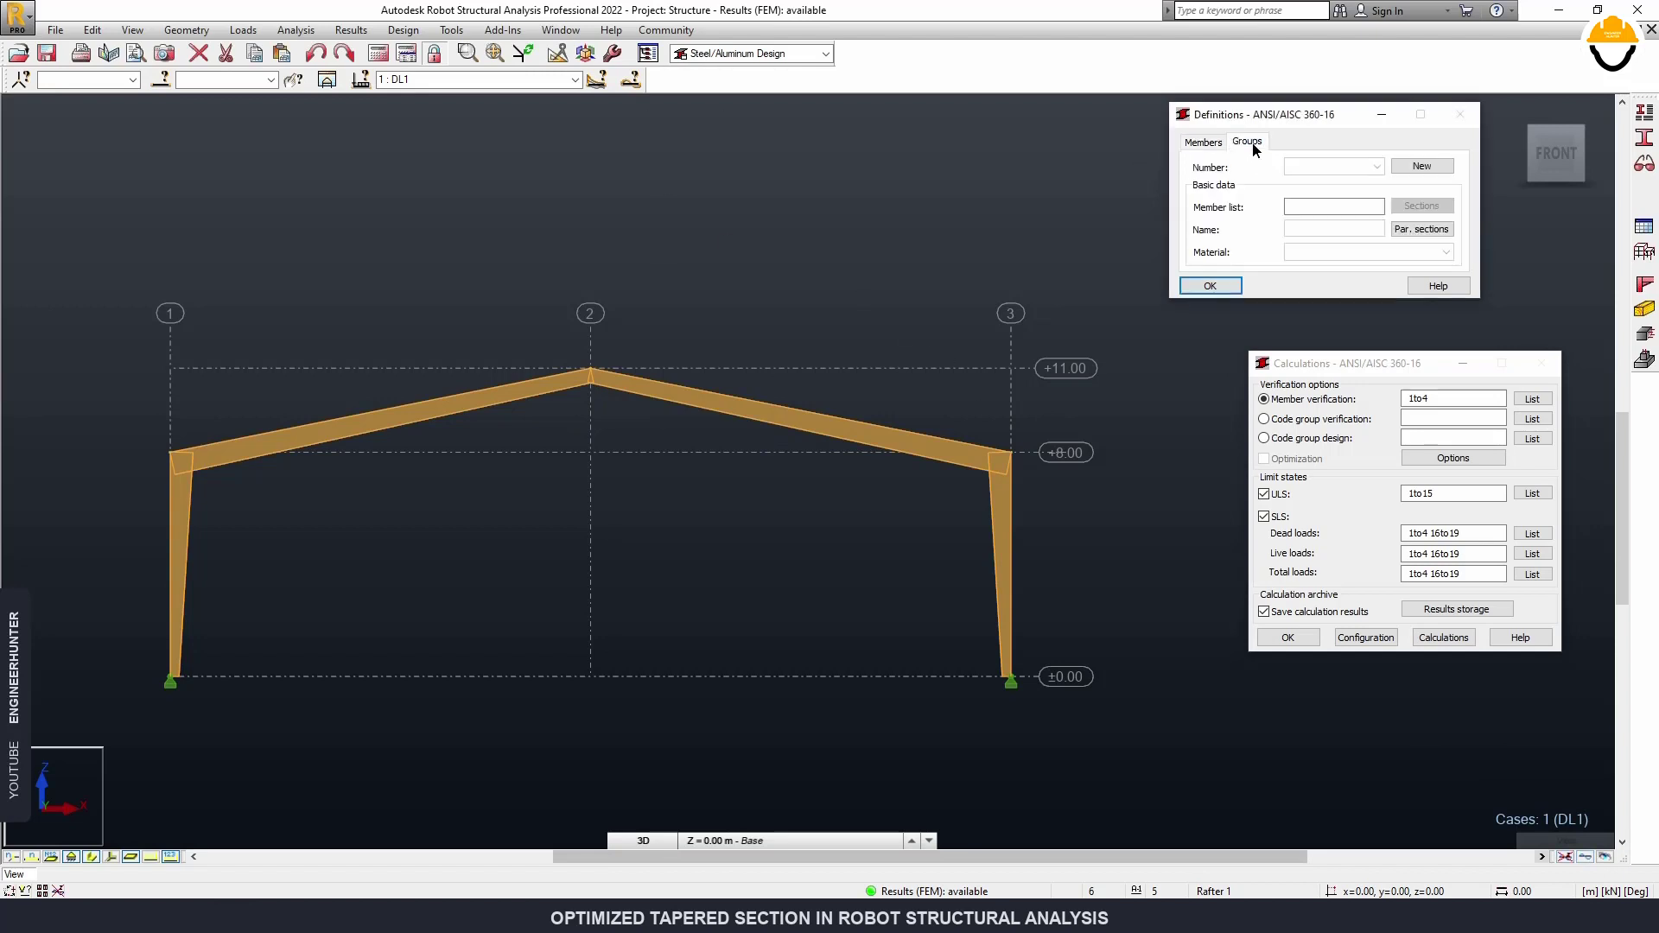
click(1403, 168)
click(1295, 209)
text(1)
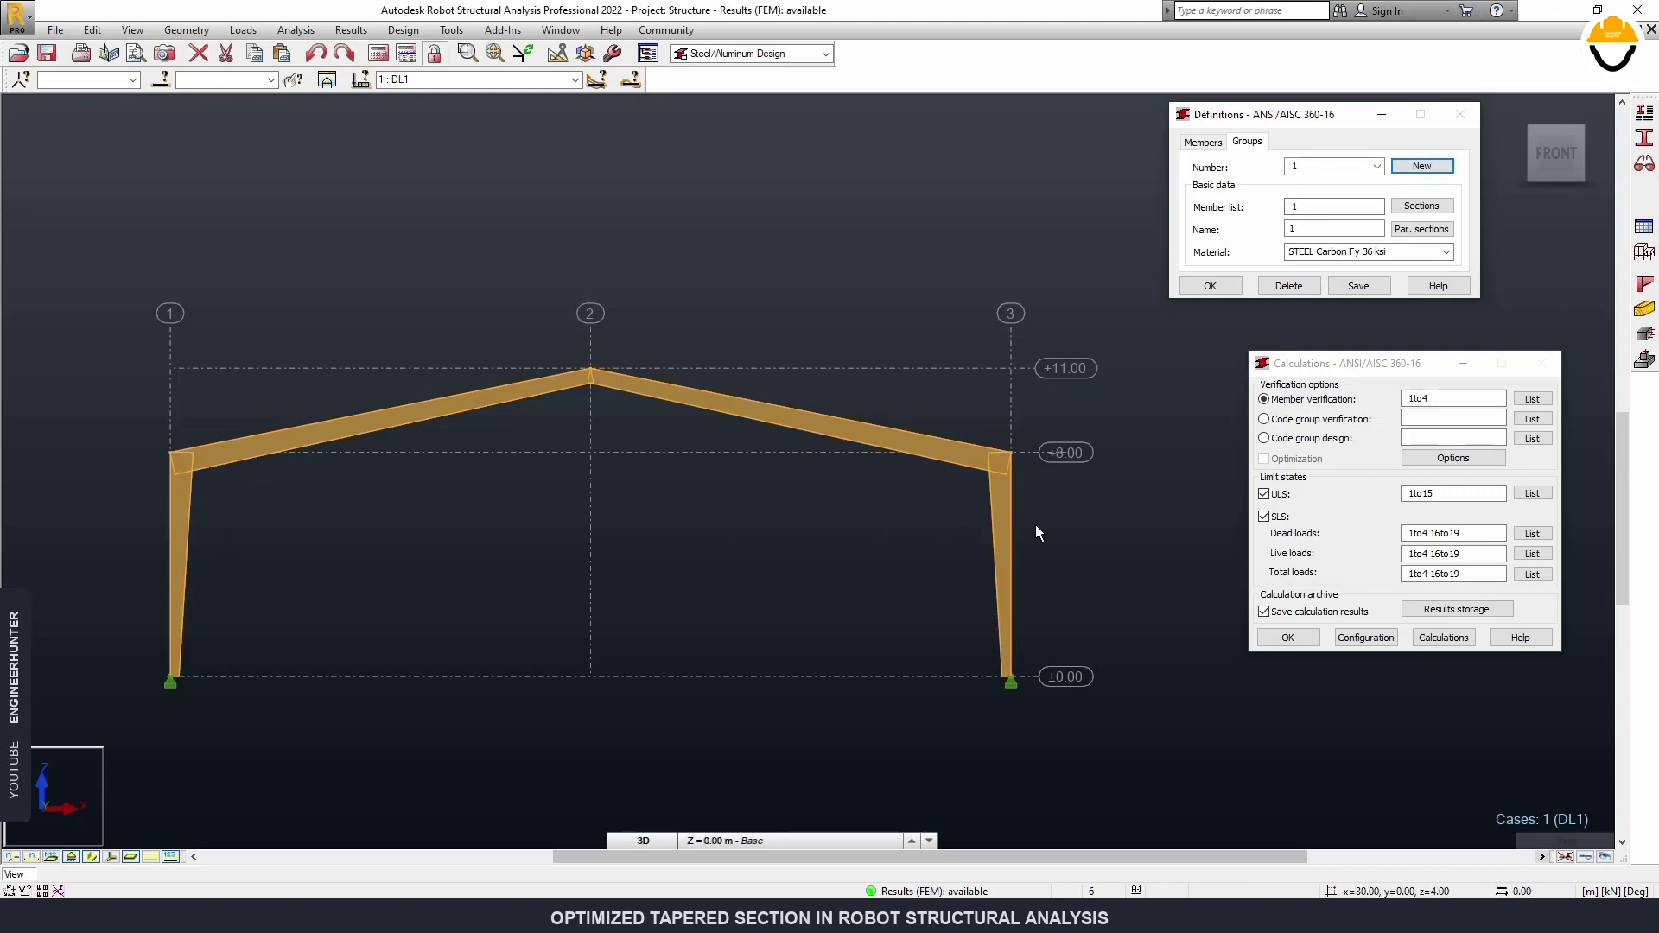
click(1319, 206)
text(2)
key(Tab)
key(Tab)
click(1445, 254)
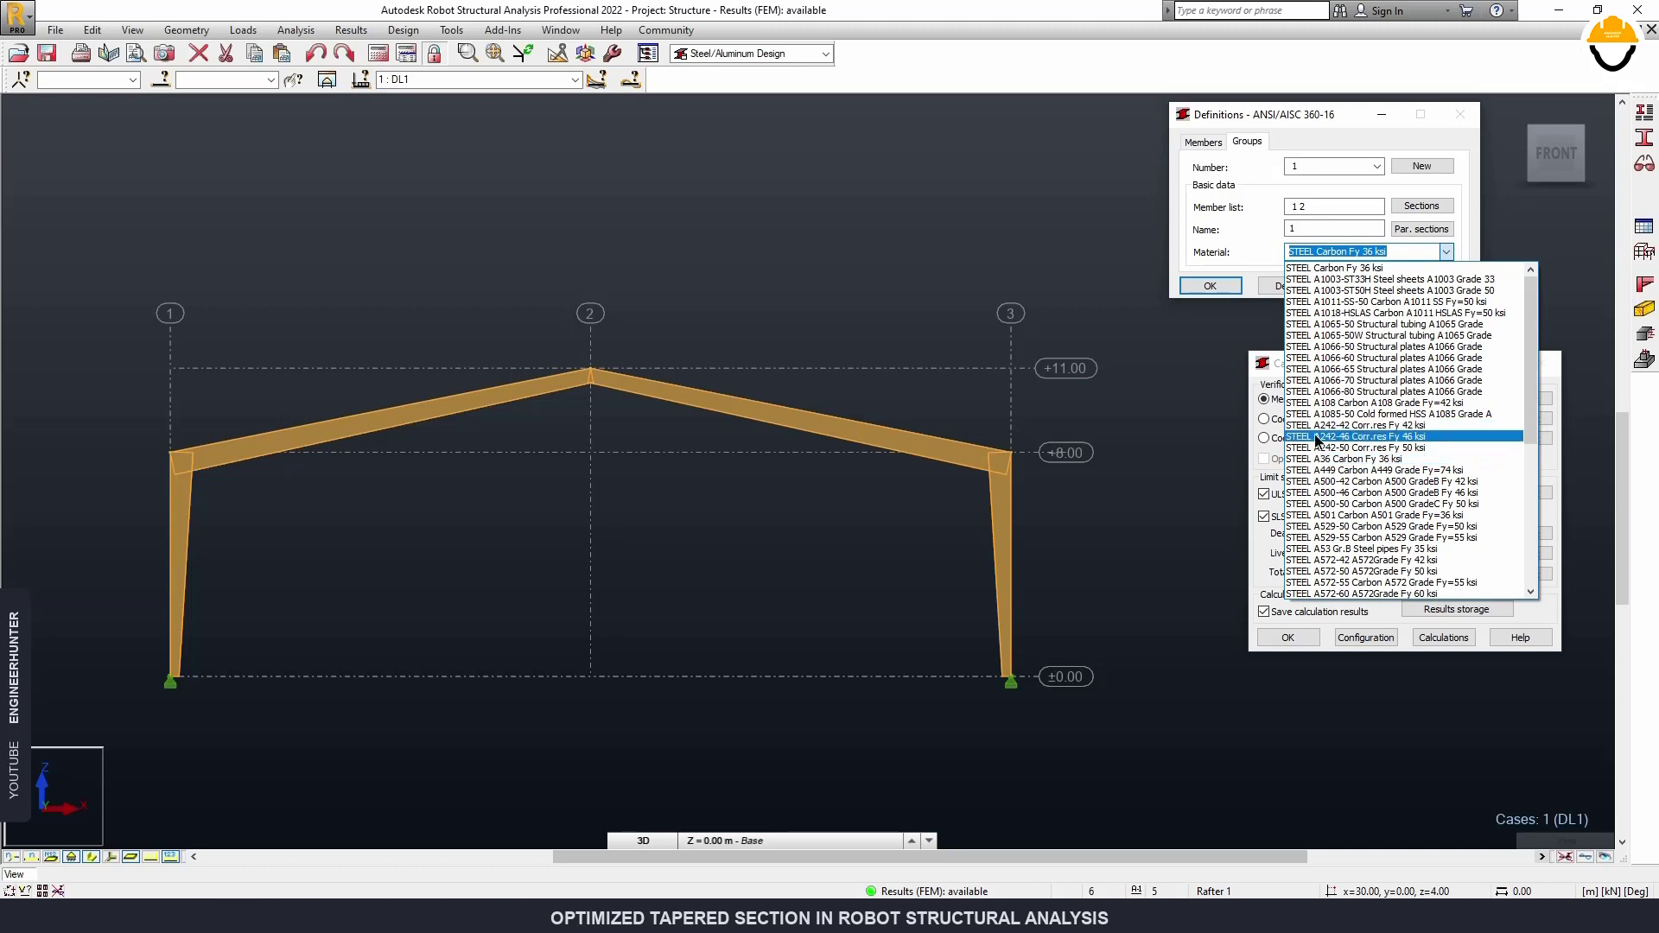
click(1310, 464)
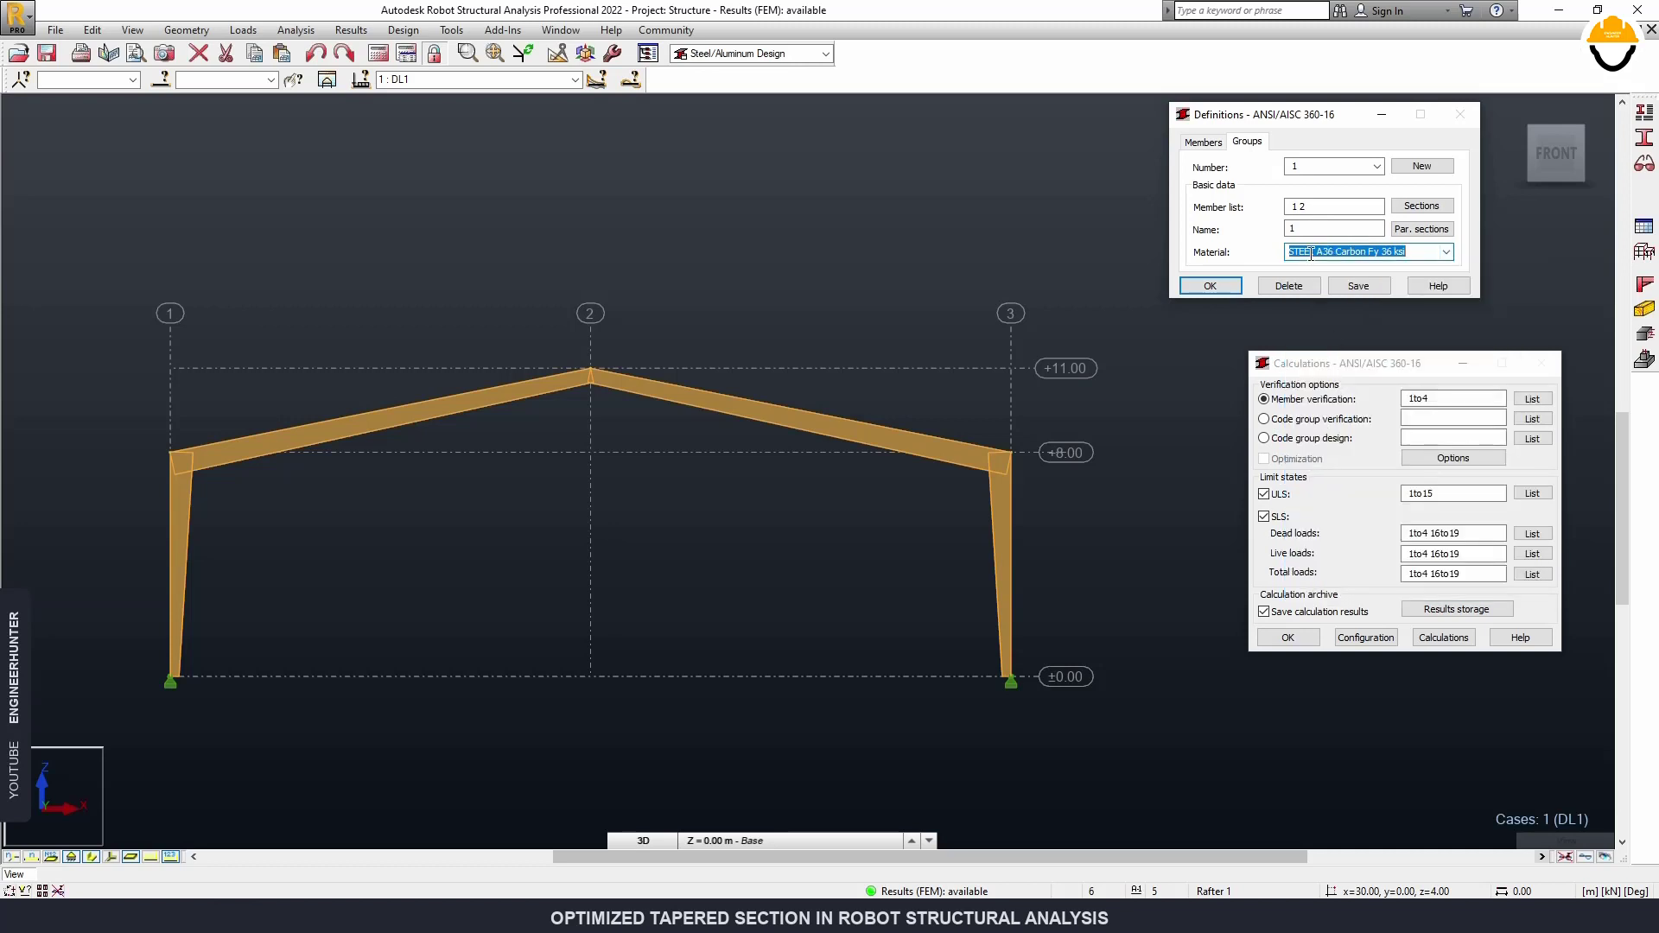
Define a first varying I-section for the group with b 200, tw 6, tf 8, h1 300, h2 600, dh 50 and hmax 900 mm.
click(1428, 232)
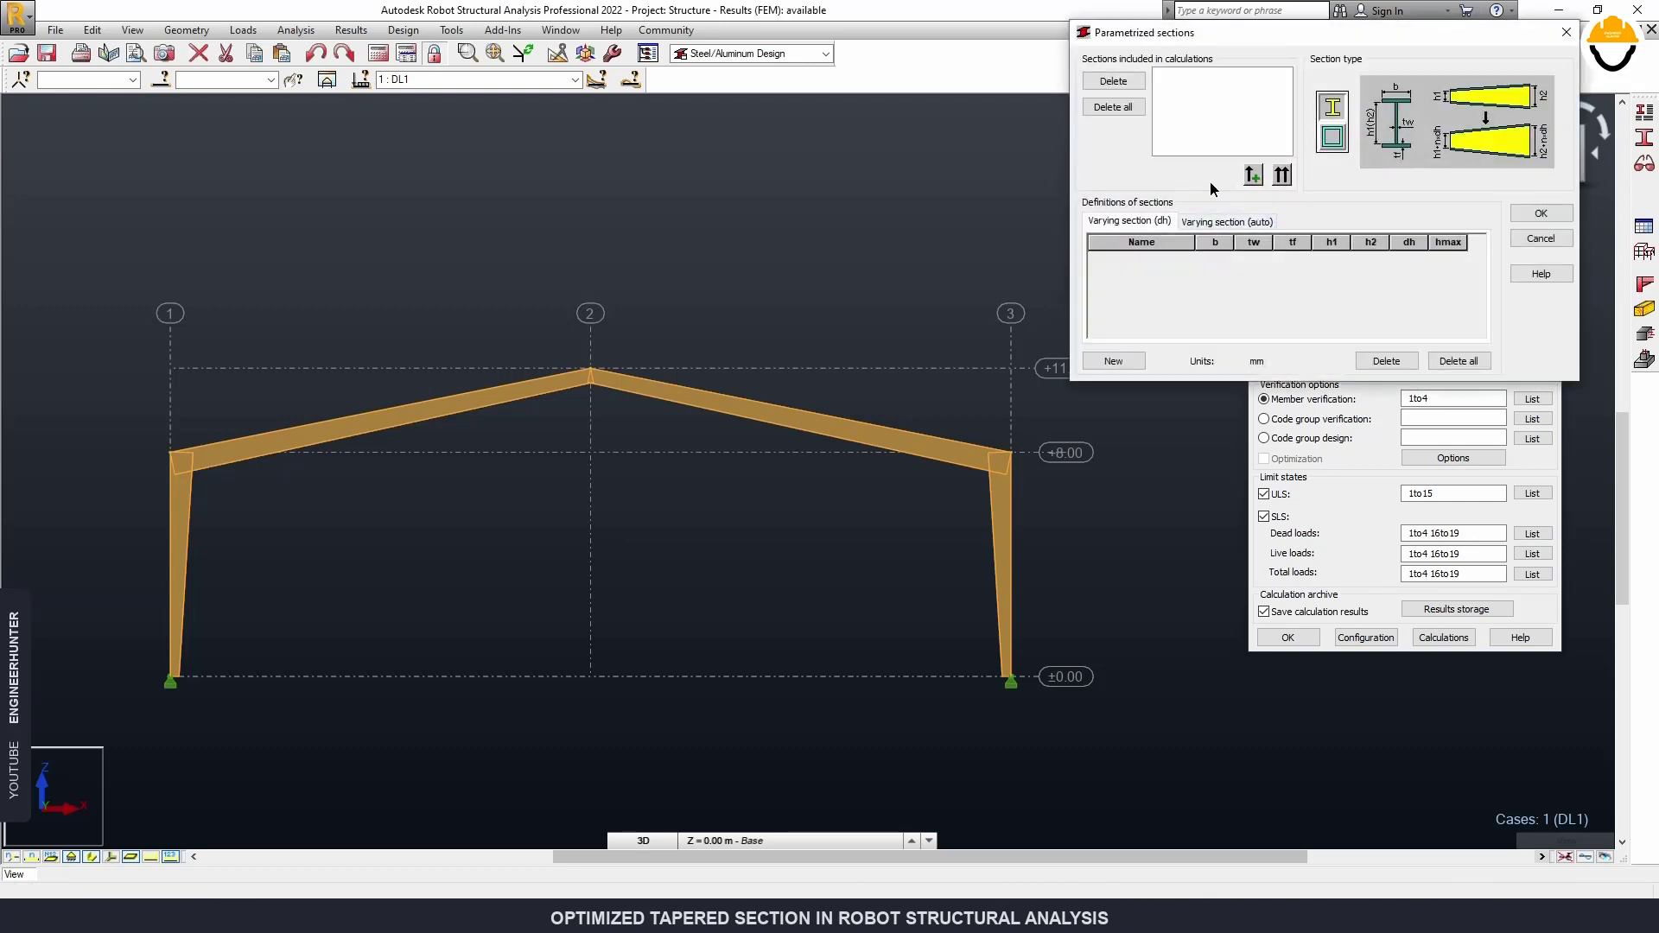
drag(1294, 40, 1223, 96)
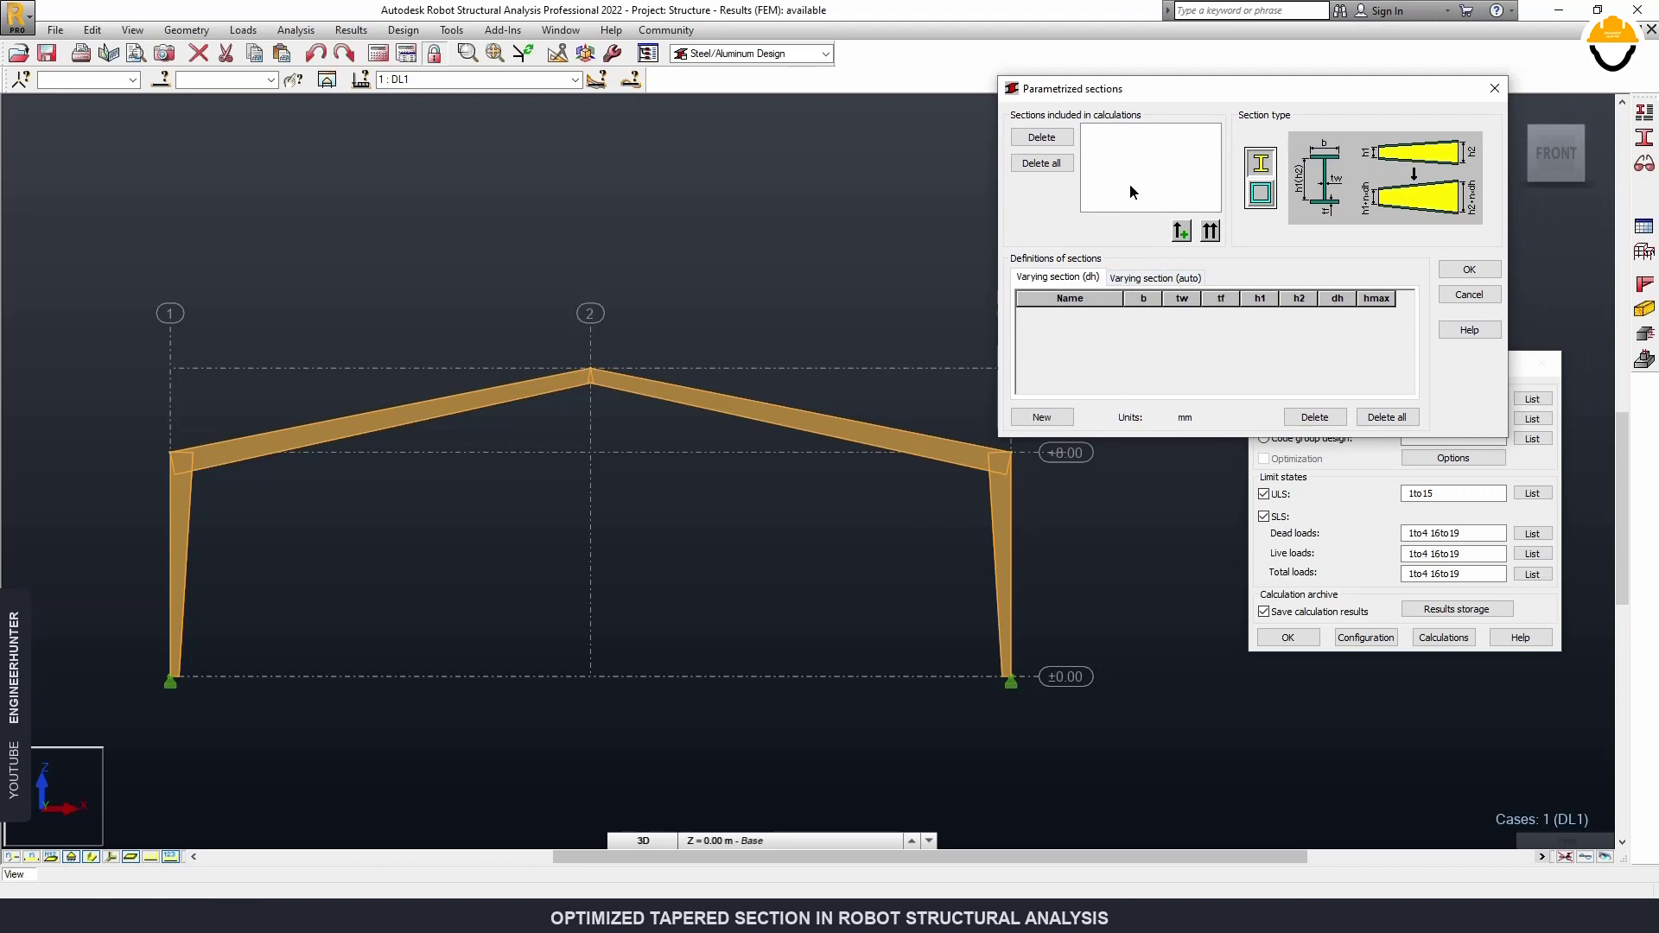
click(1046, 415)
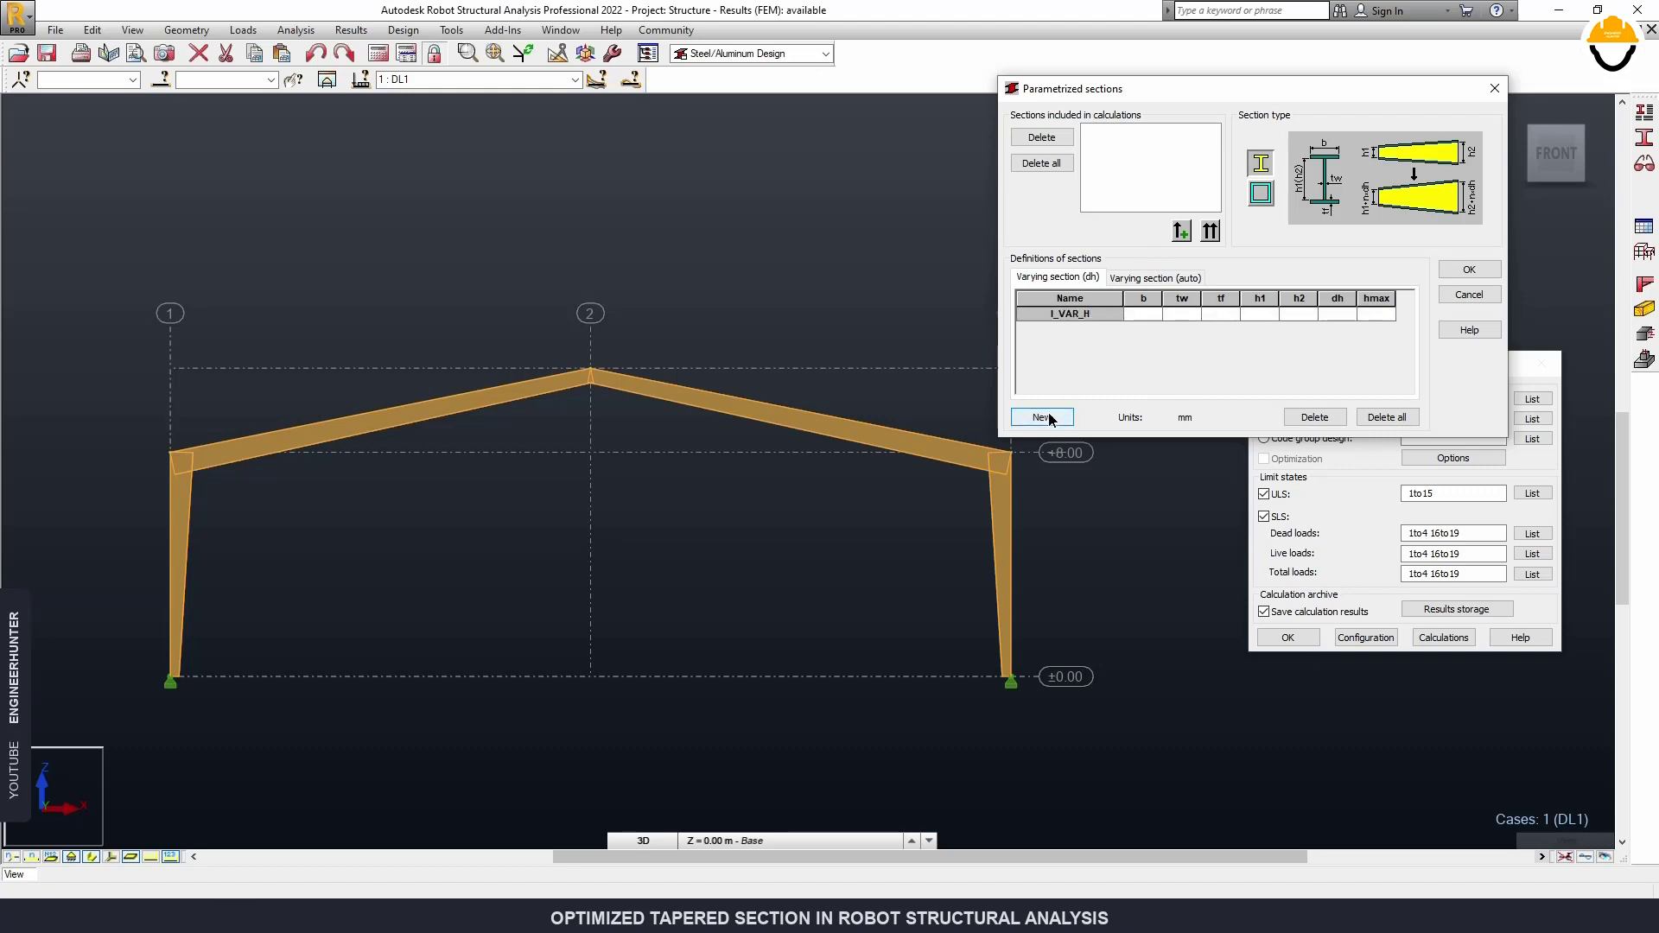
click(1146, 313)
click(1185, 313)
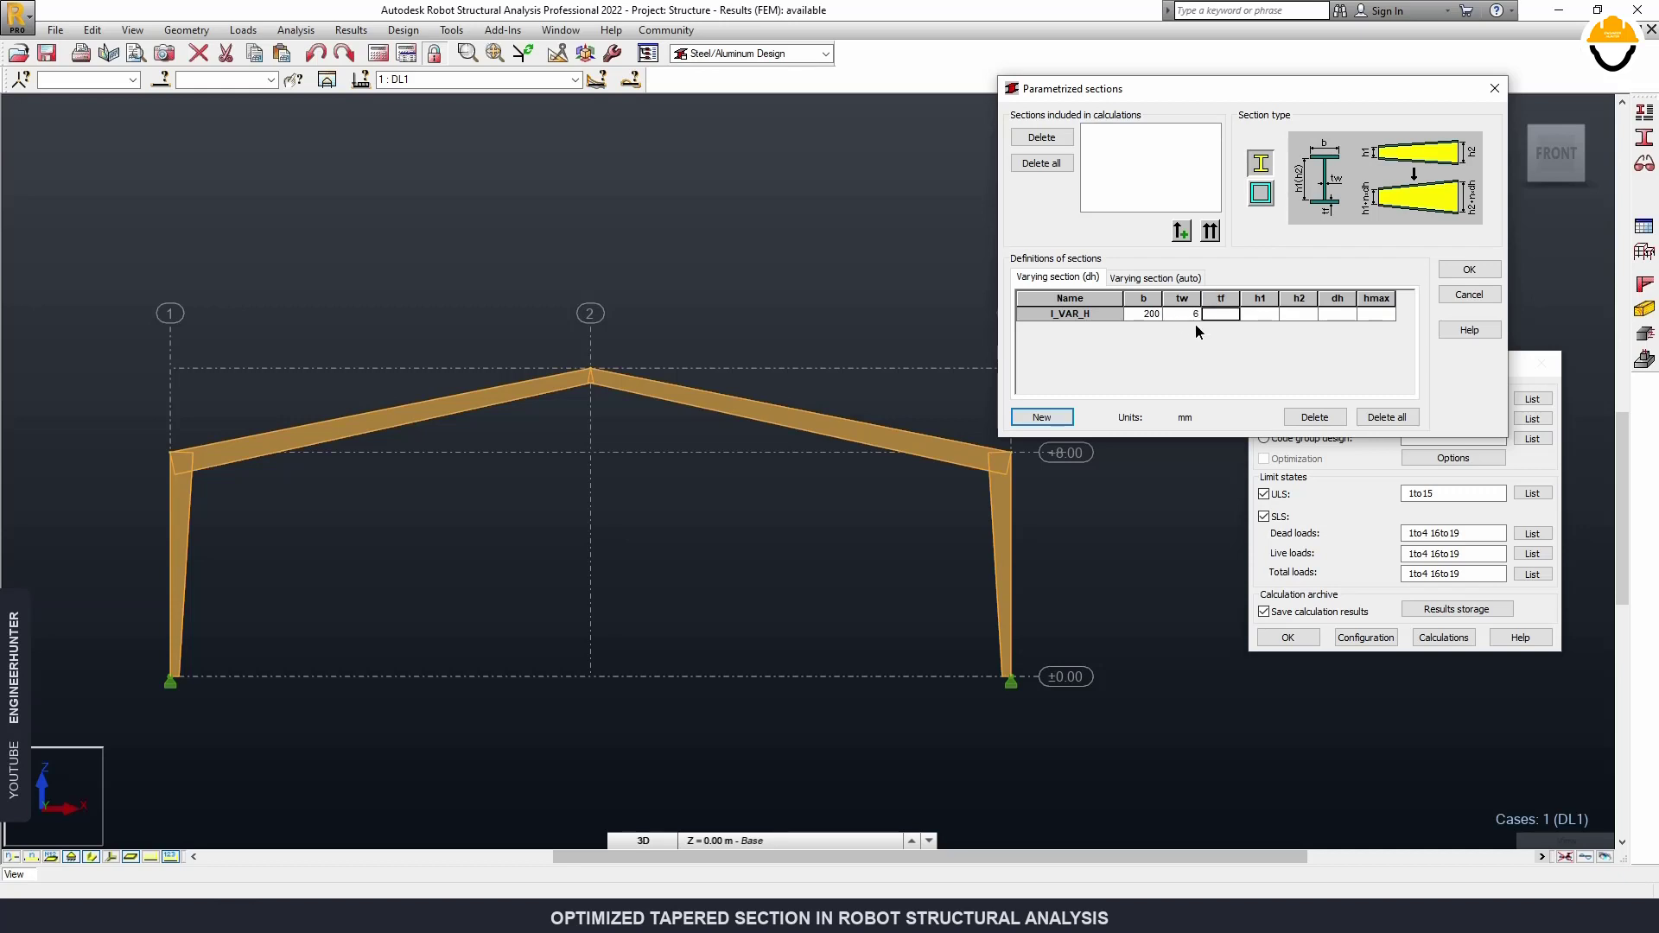
click(1267, 317)
key(Return)
Add a second varying I-section with b 200, tw 6, tf 10, h1 300, h2 600, dh 50 and hmax 900 mm.
click(1040, 415)
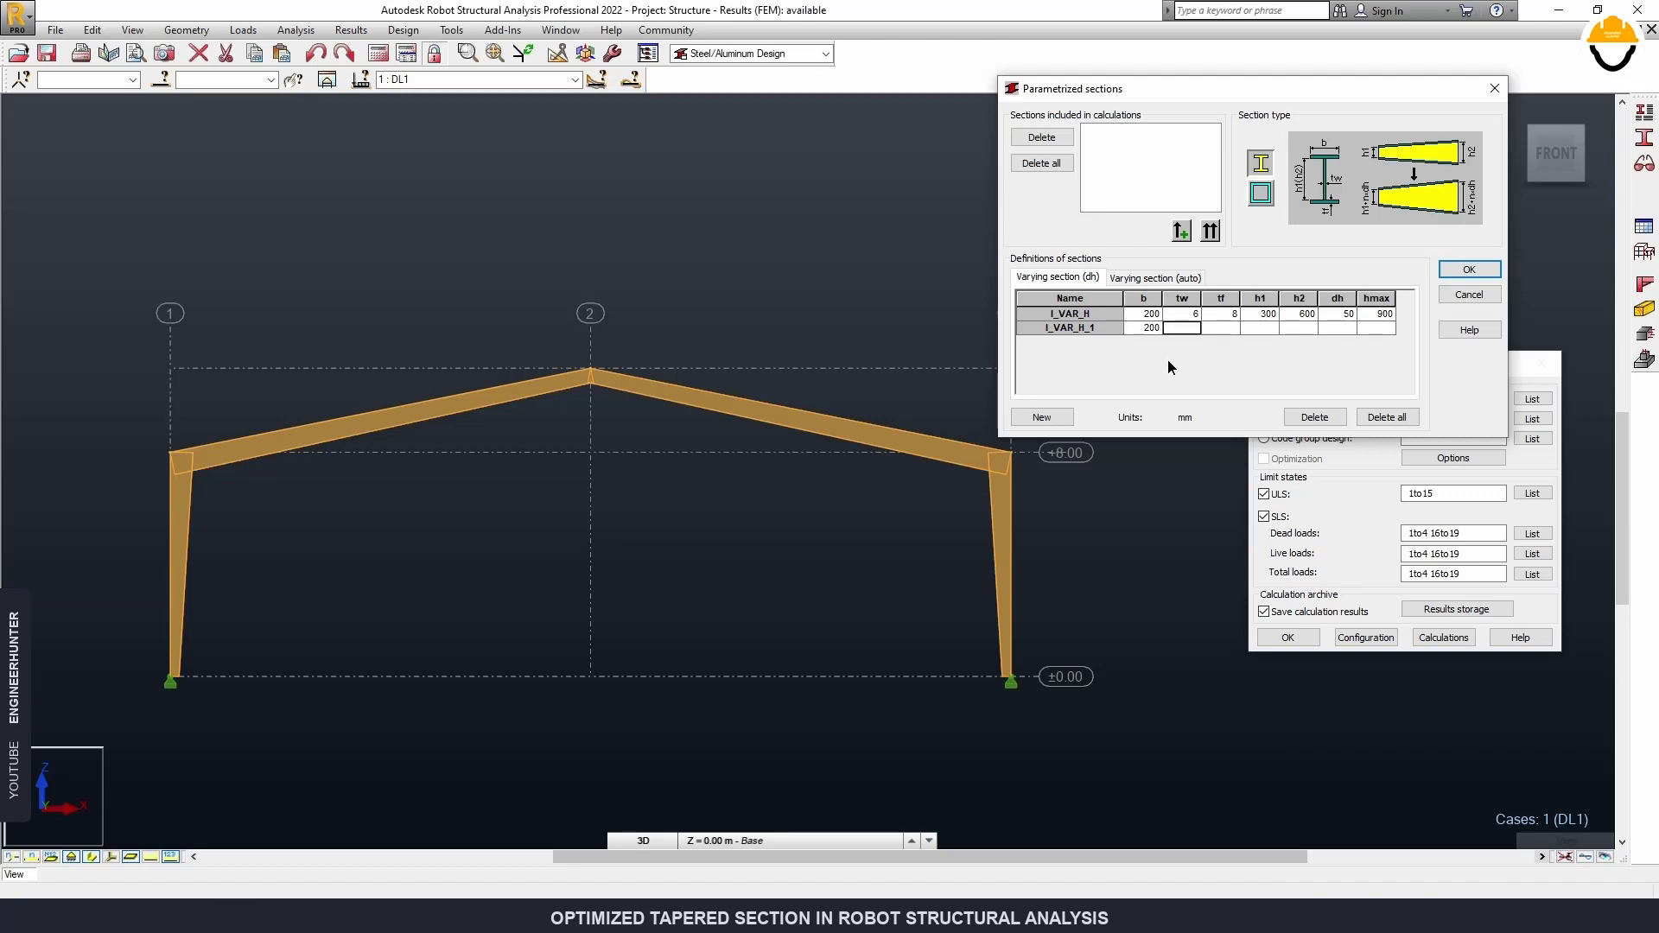
text(6)
key(Tab)
text(10)
key(Tab)
text(300)
key(Tab)
text(600)
key(Tab)
text(50)
key(Tab)
text(900)
Add a third varying I-section with b 200, tw 8, tf 10, h1 300, h2 600, dh 50 and hmax 900 mm.
click(1050, 418)
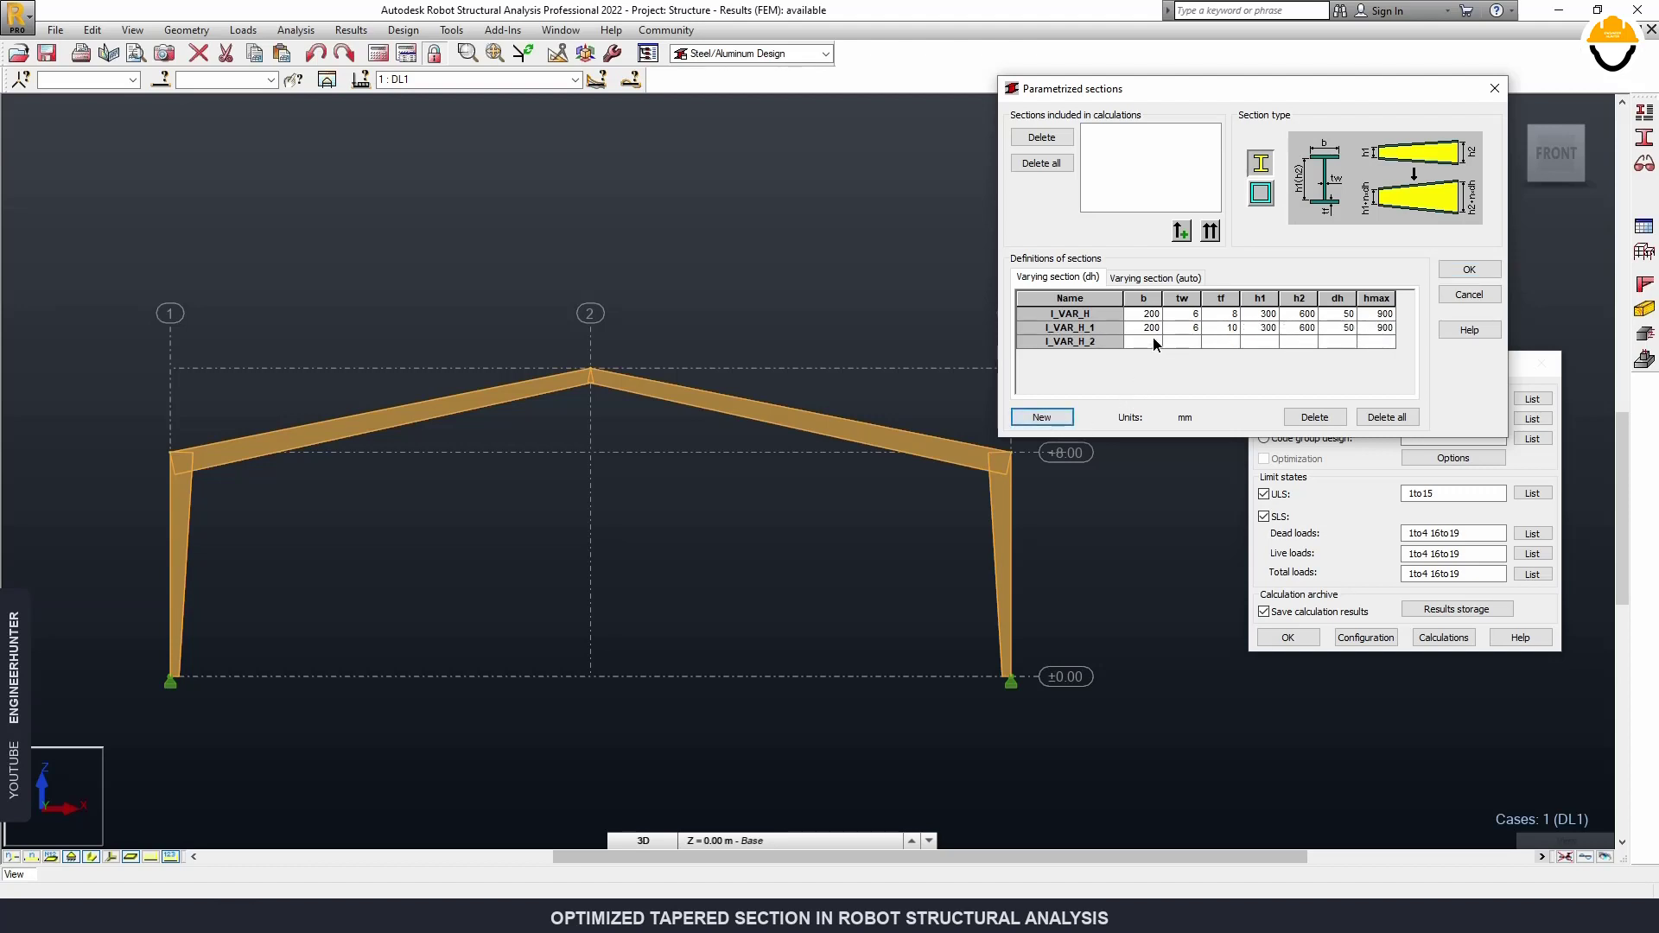
text(8)
key(Tab)
text(10)
key(Tab)
text(300)
key(Tab)
text(600)
key(Tab)
text(50)
key(Tab)
text(900)
Include all three parametrized sections in the calculations and save code group 1.
click(1211, 232)
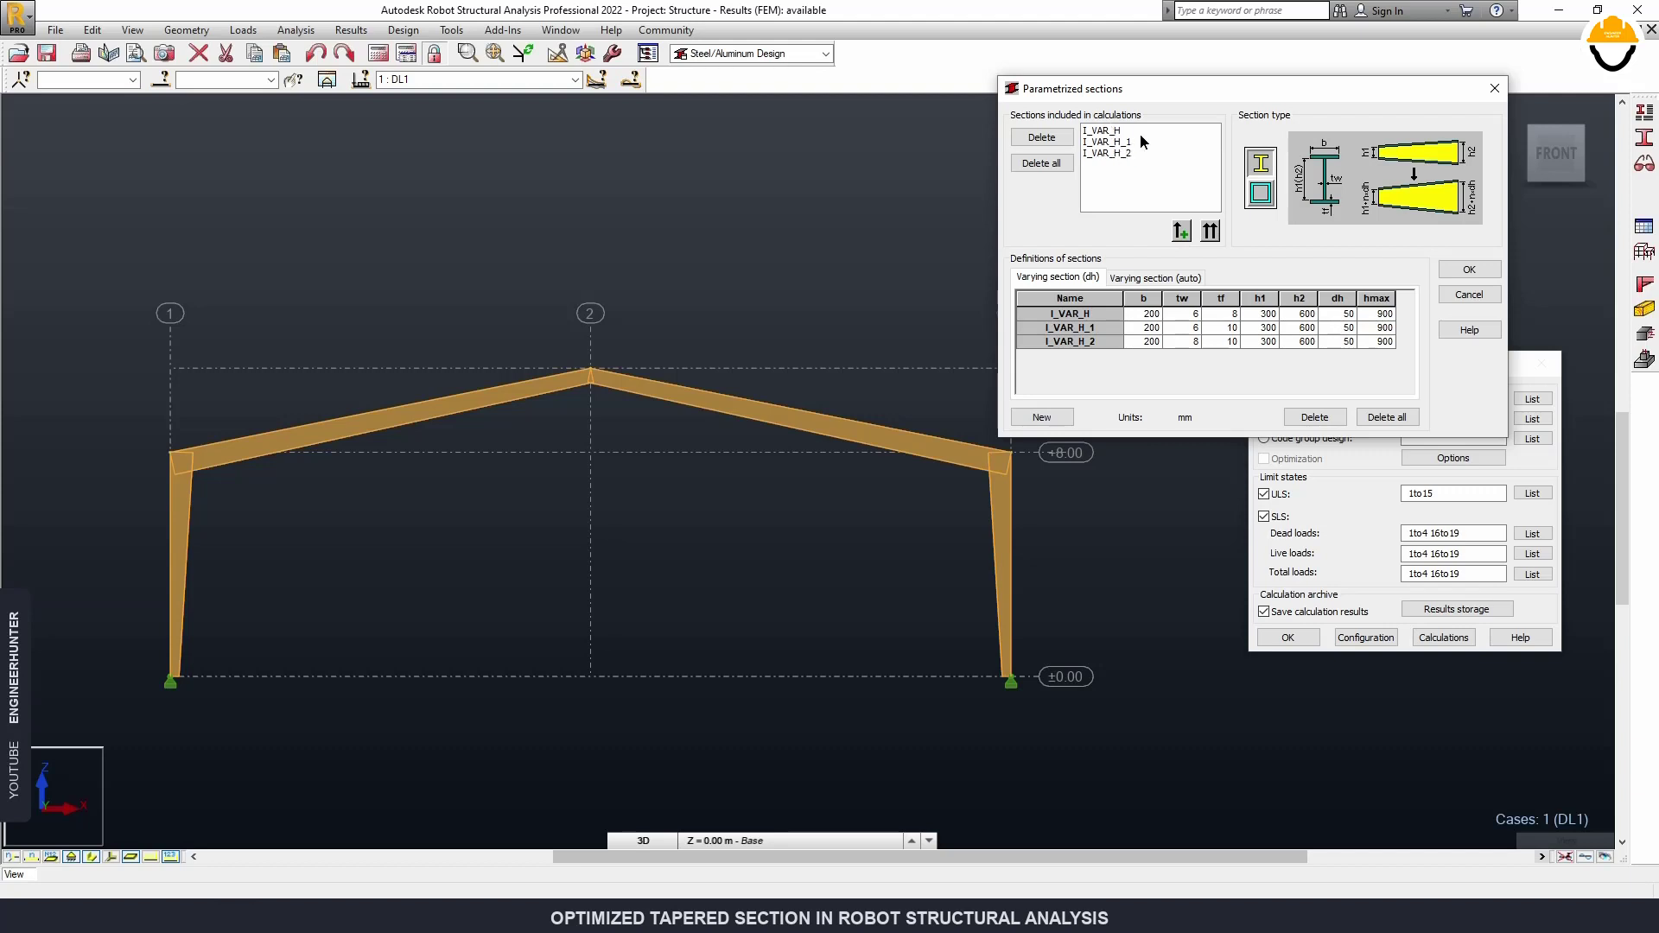
click(1455, 268)
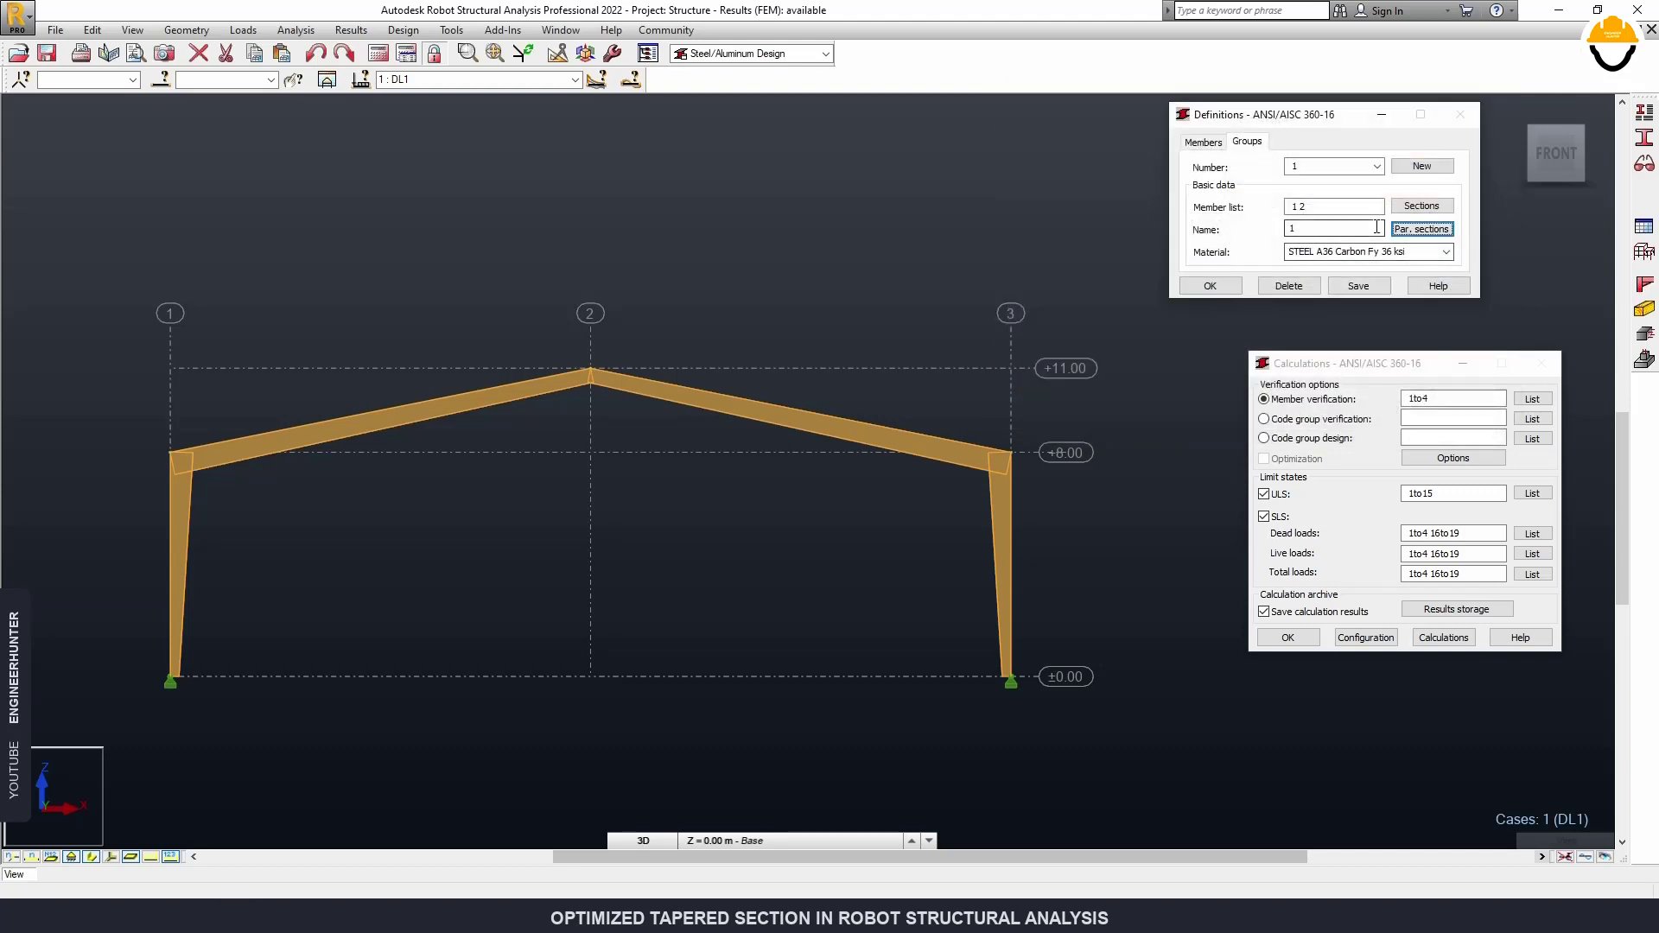
click(1359, 286)
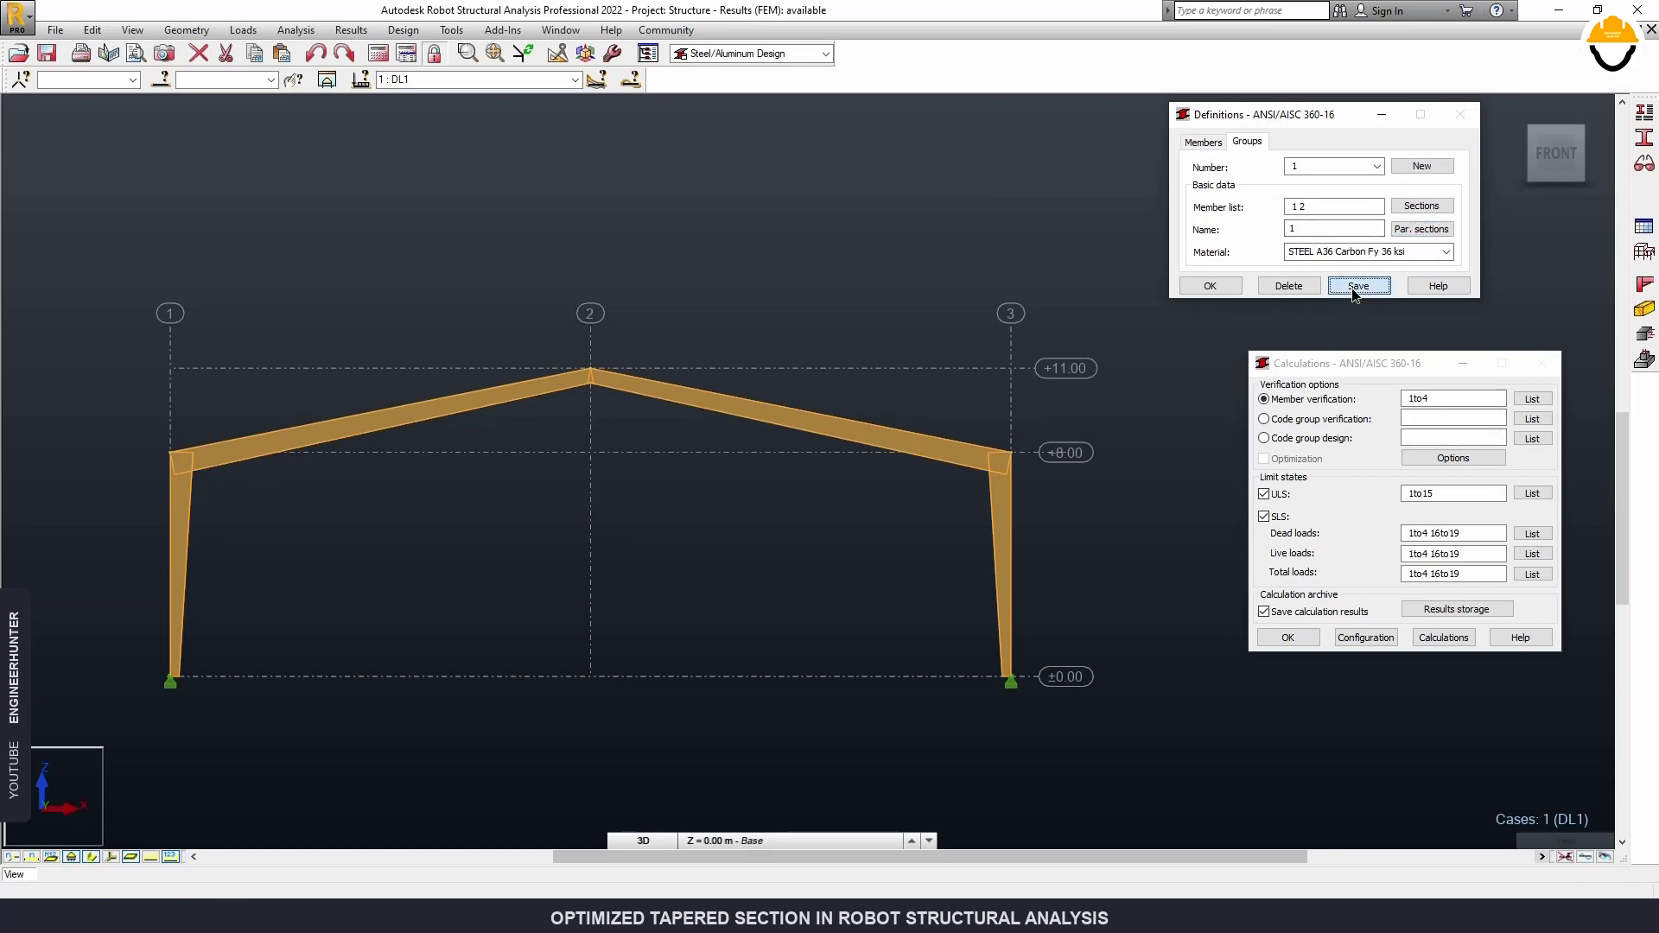
Set the calculations to code group design for group 1.
click(1264, 438)
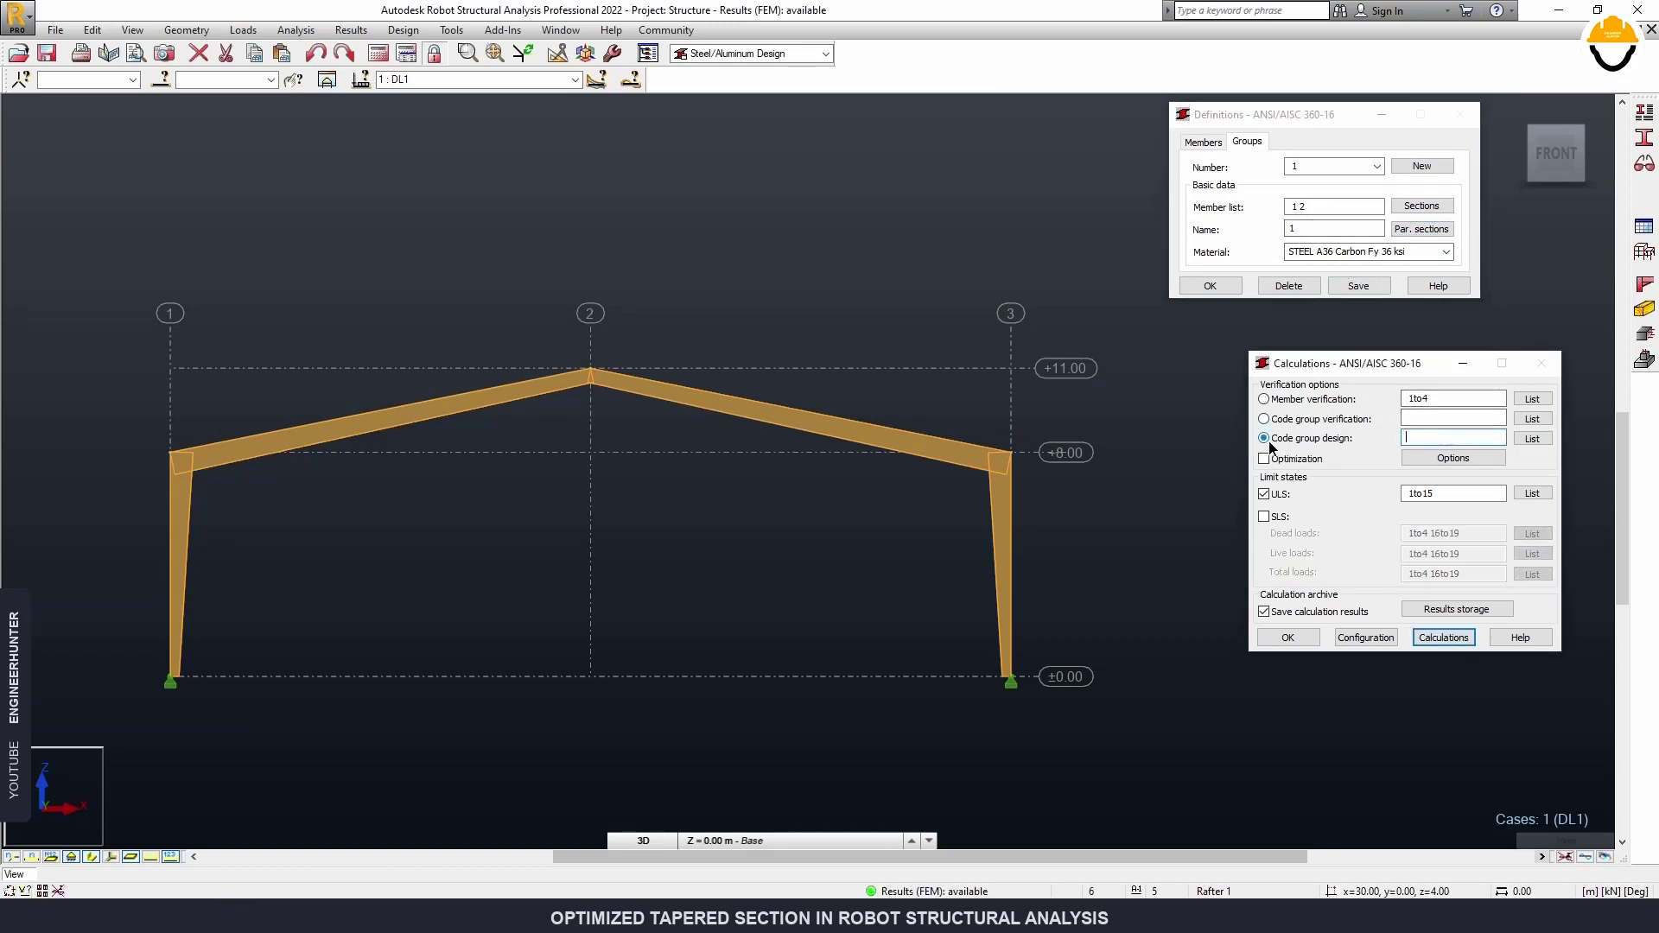
click(1533, 439)
click(1367, 511)
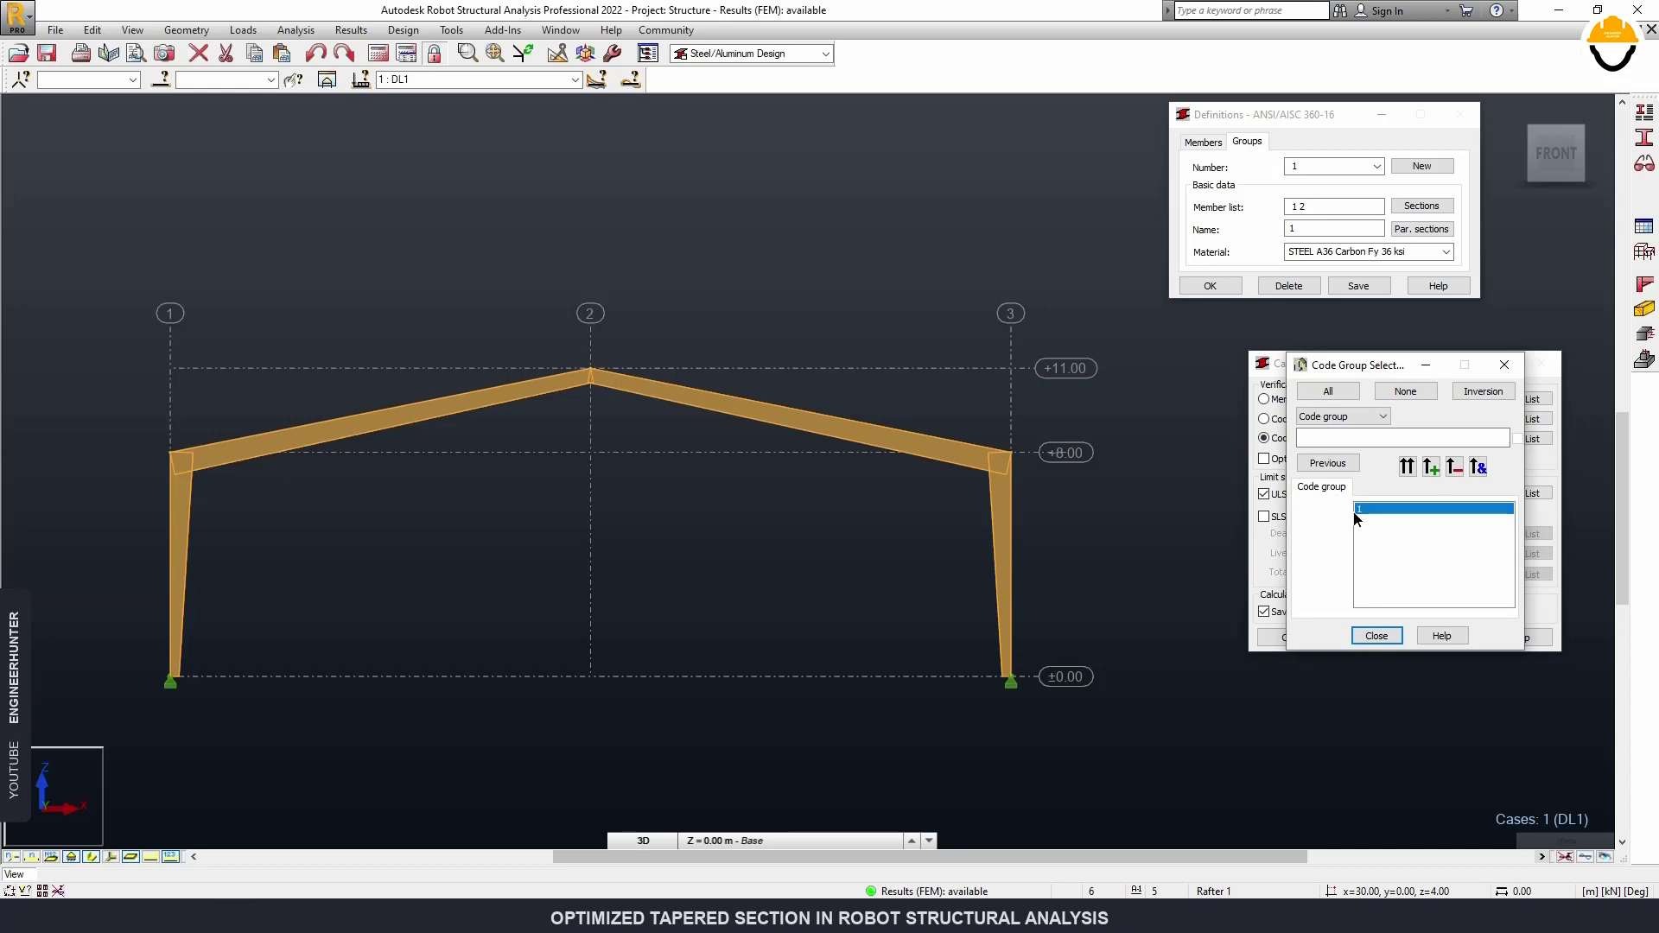
click(1381, 637)
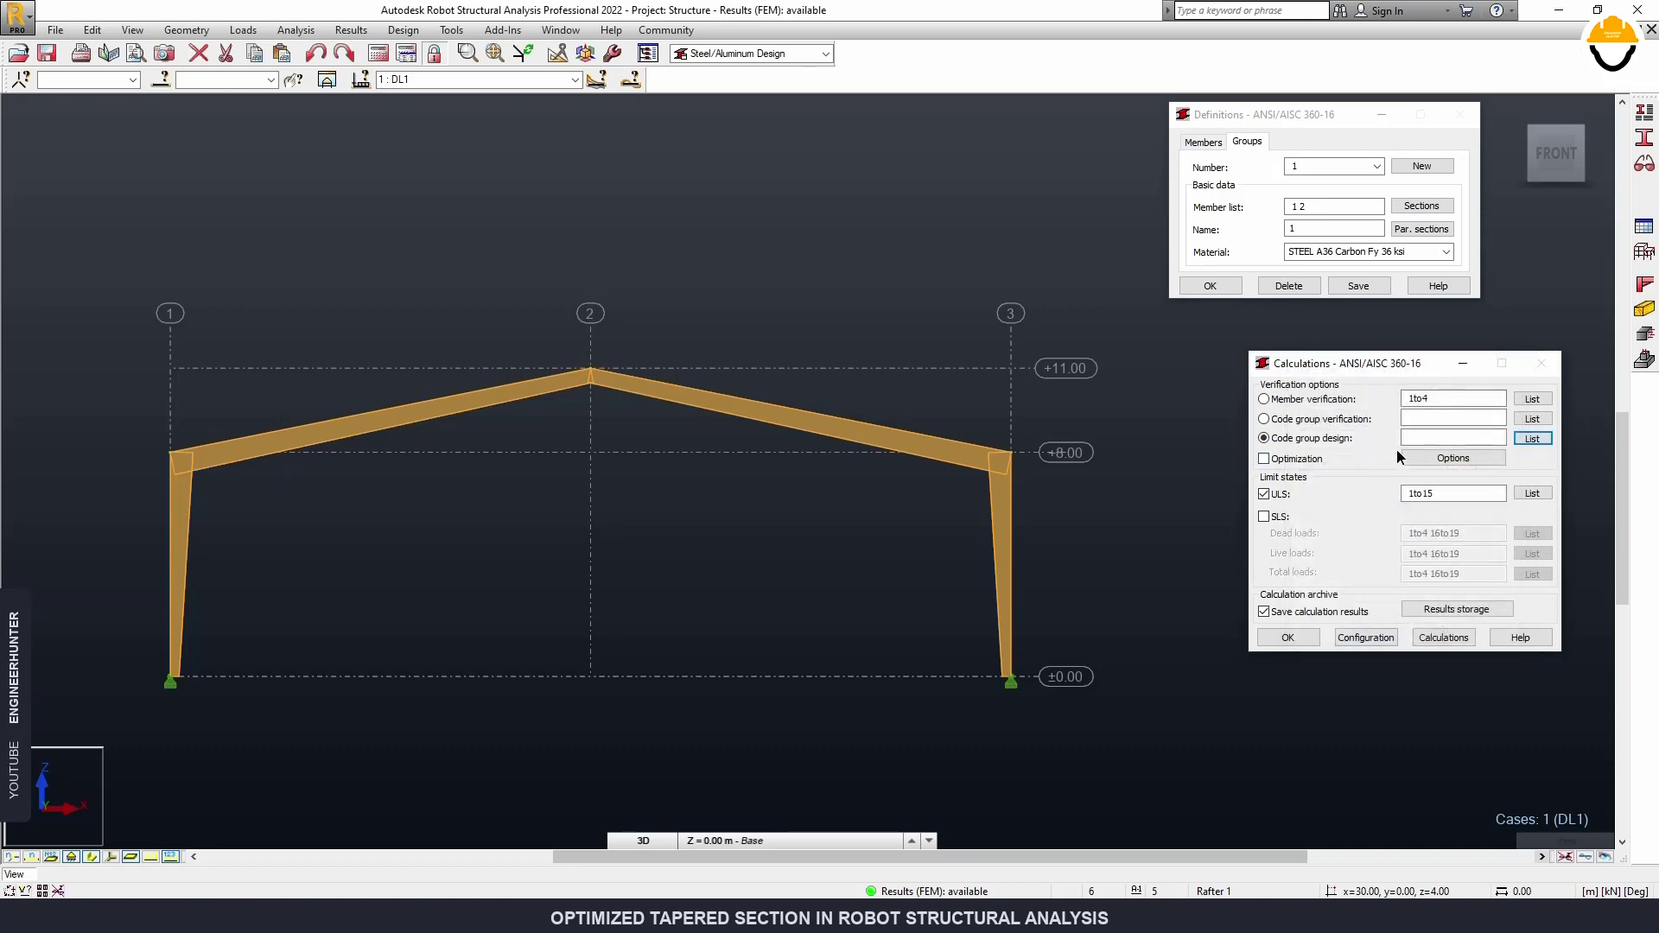
Set the ULS limit state cases for the design to combinations 5to15.
click(1443, 494)
click(1533, 493)
click(1350, 487)
drag(1467, 514, 1447, 622)
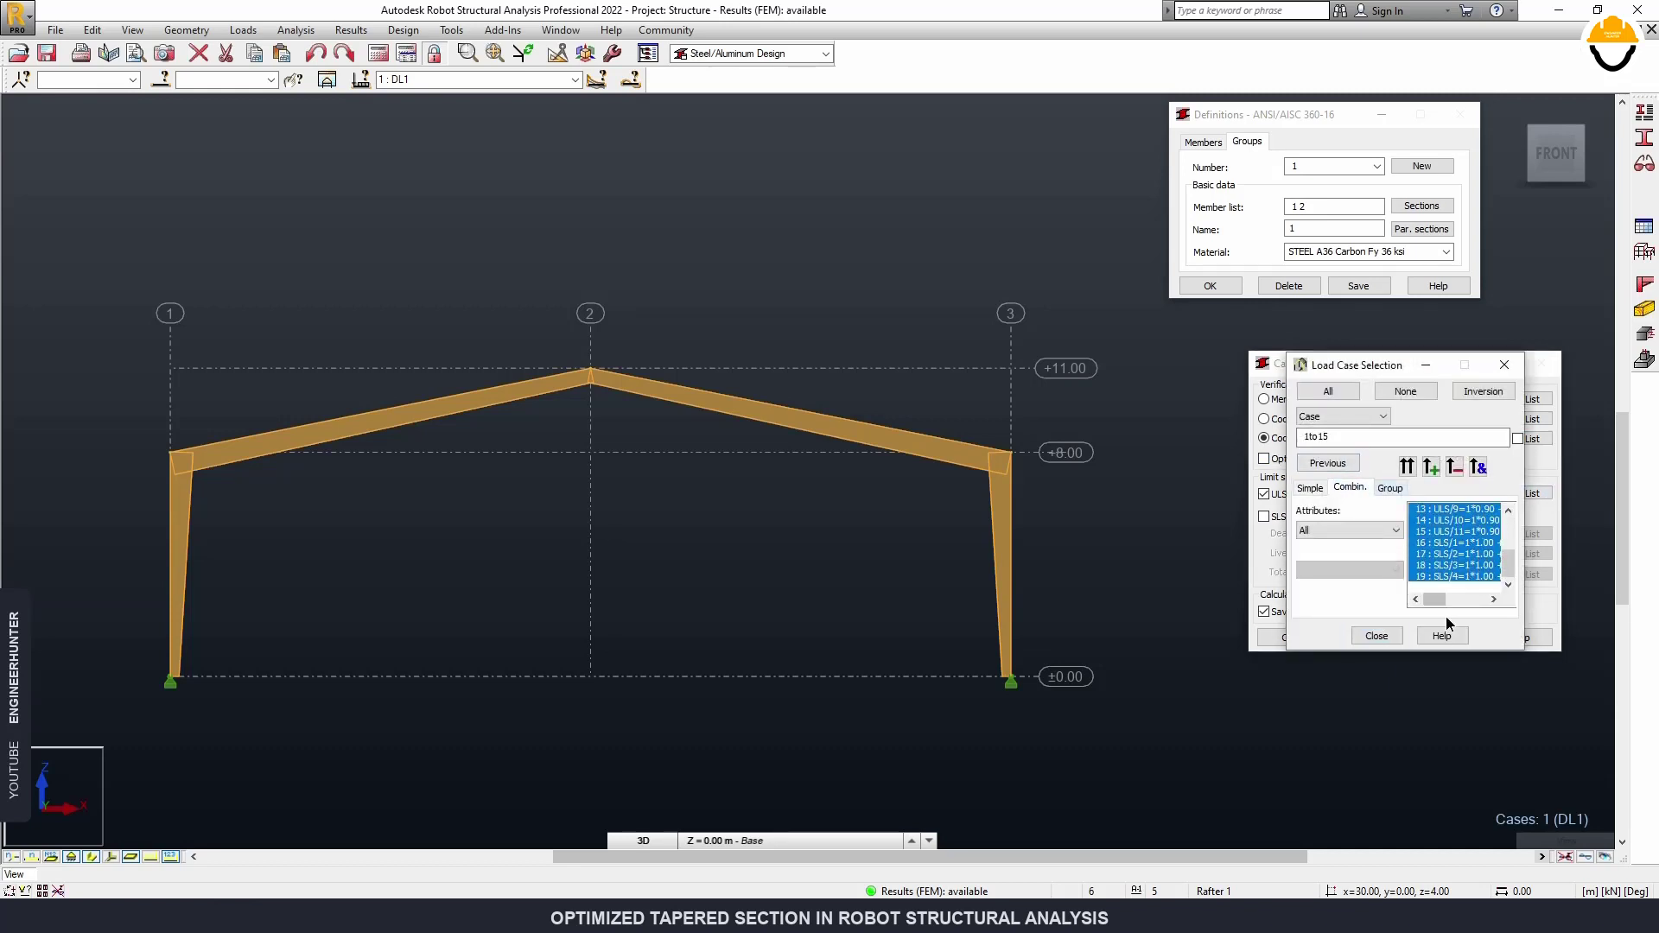
click(1407, 468)
scroll(1452, 553, up, 1)
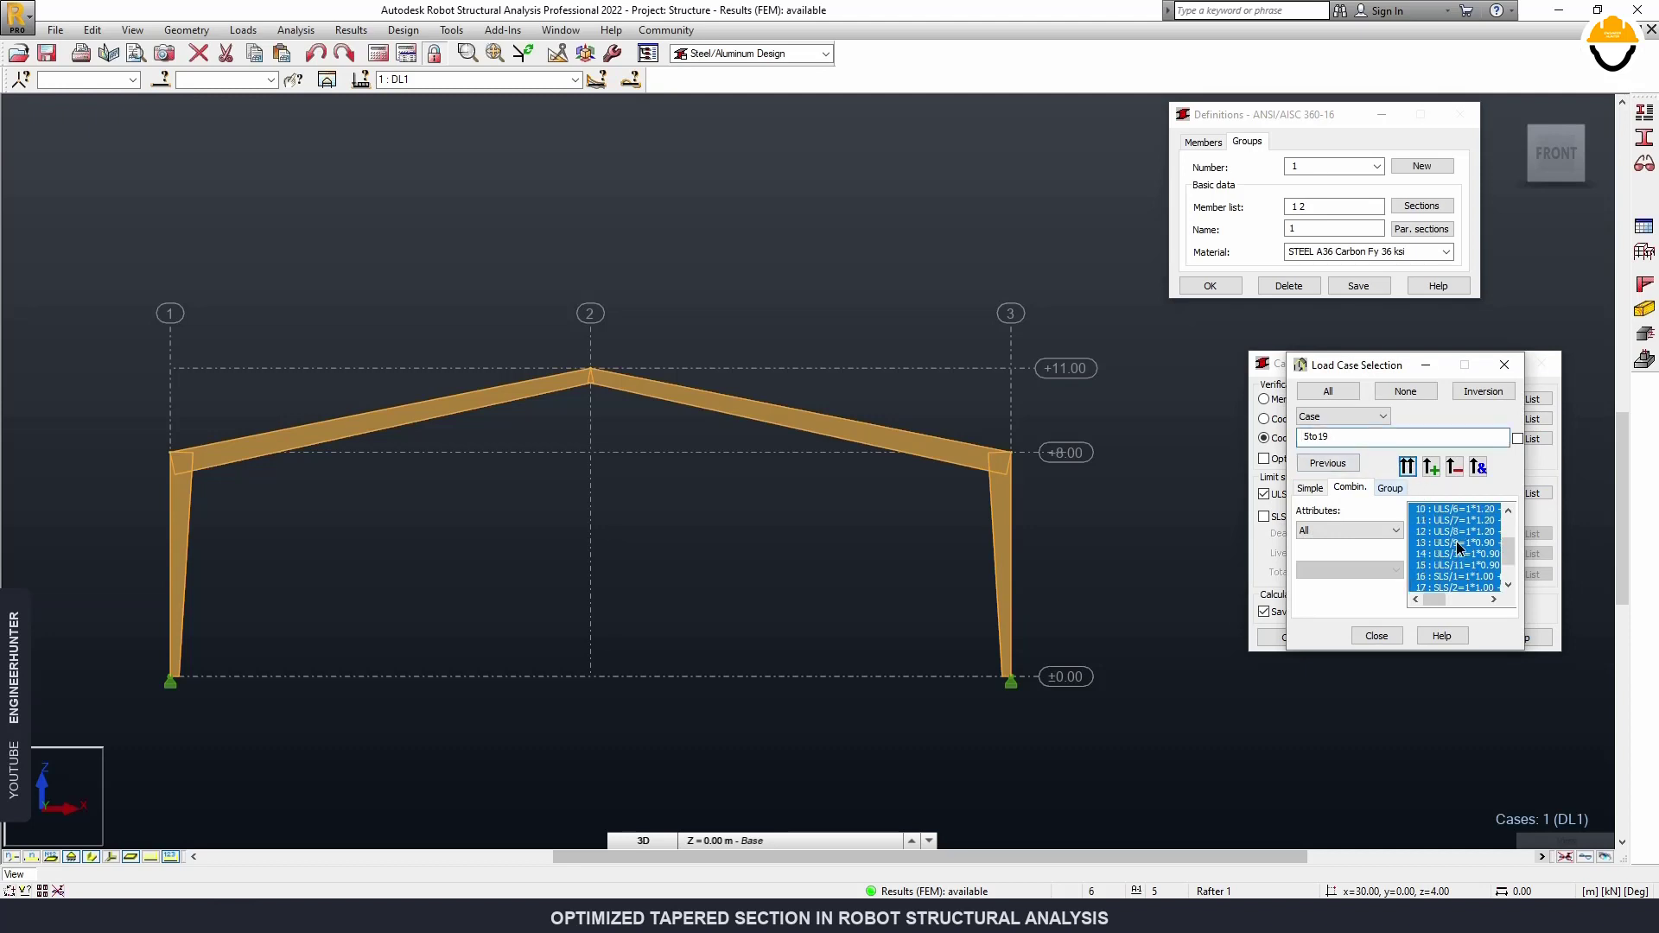
scroll(1444, 566, up, 2)
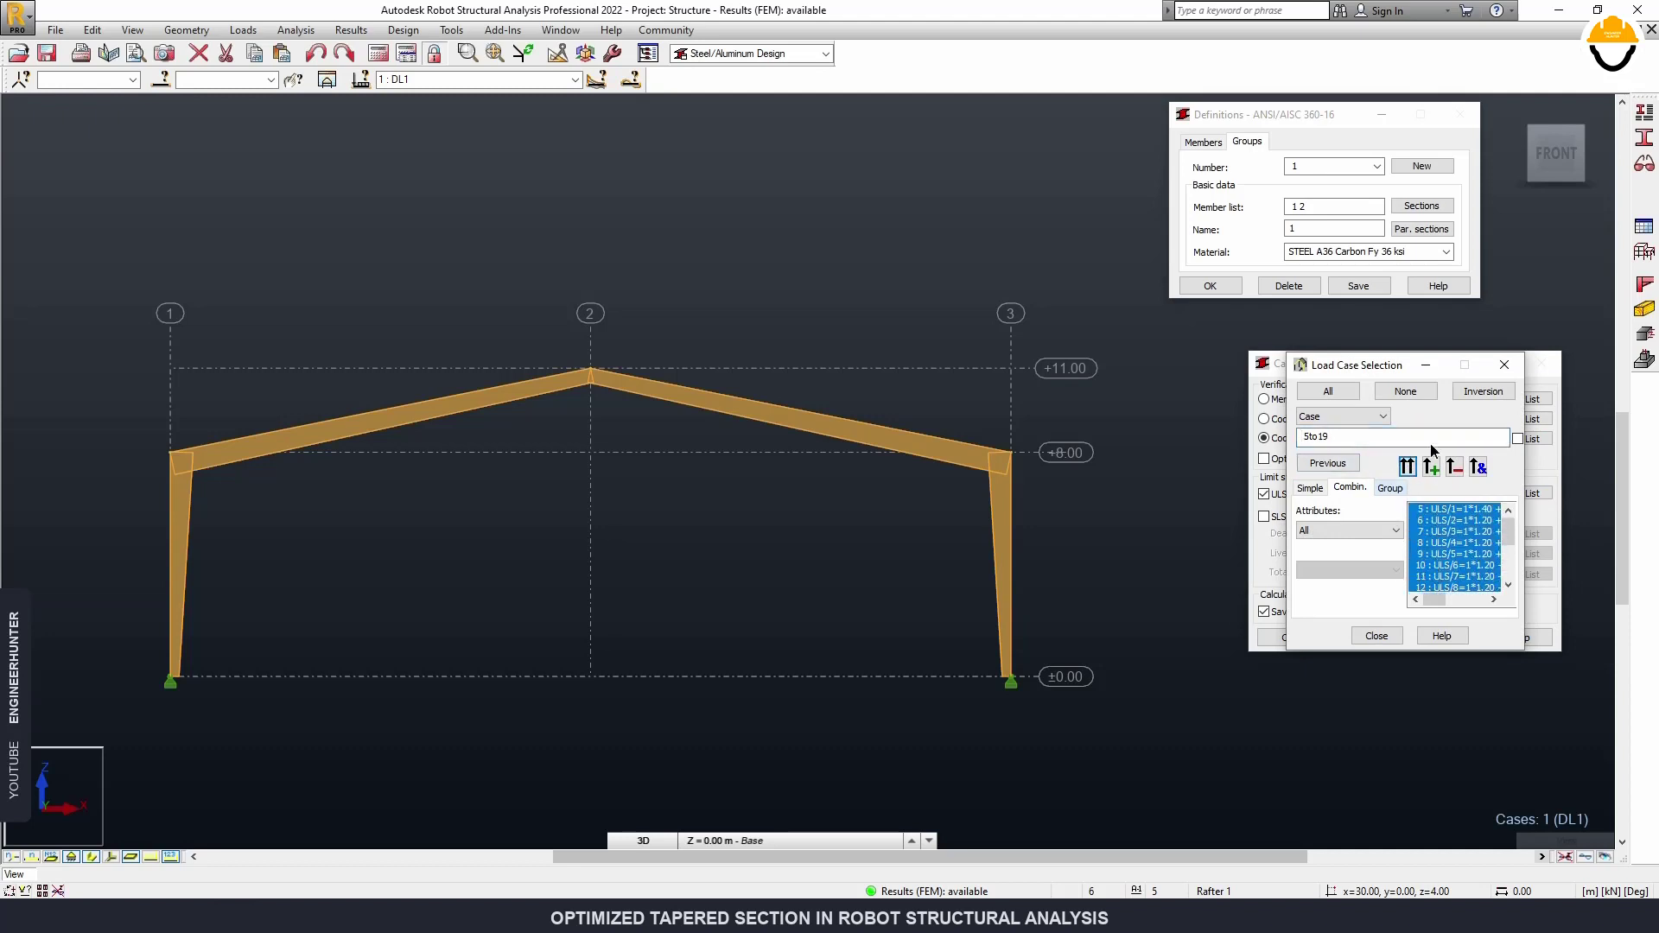
click(1407, 467)
click(1387, 640)
click(1431, 495)
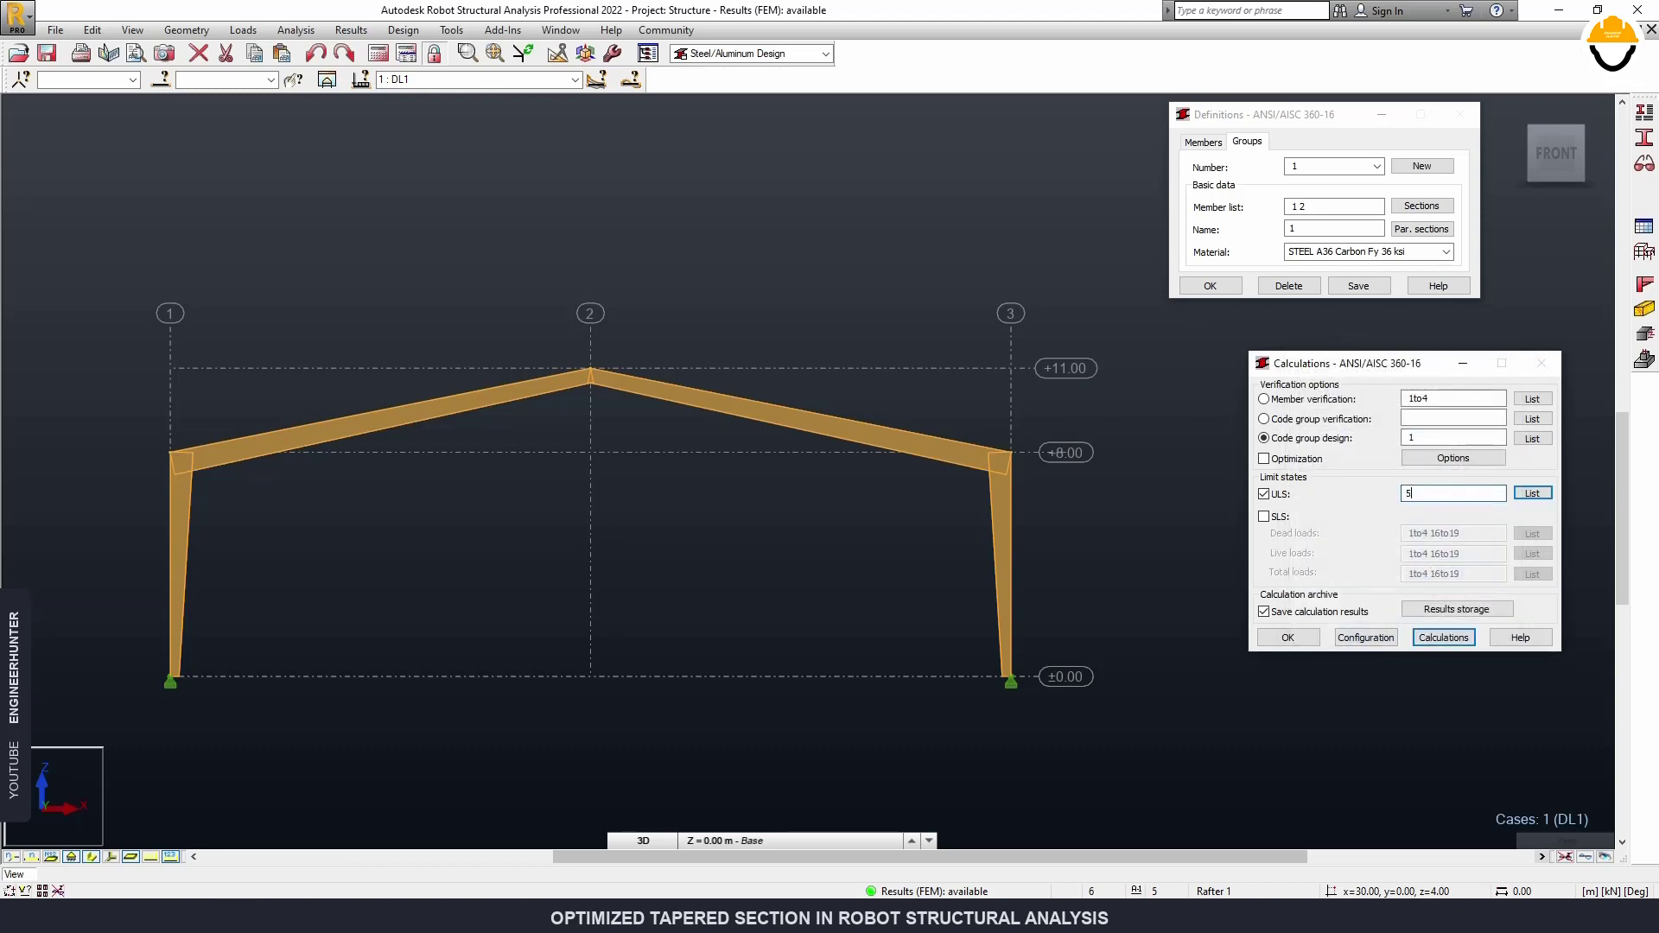
text(5to15)
Open the Column member type's definition and name the new member type Column 1.
click(1644, 136)
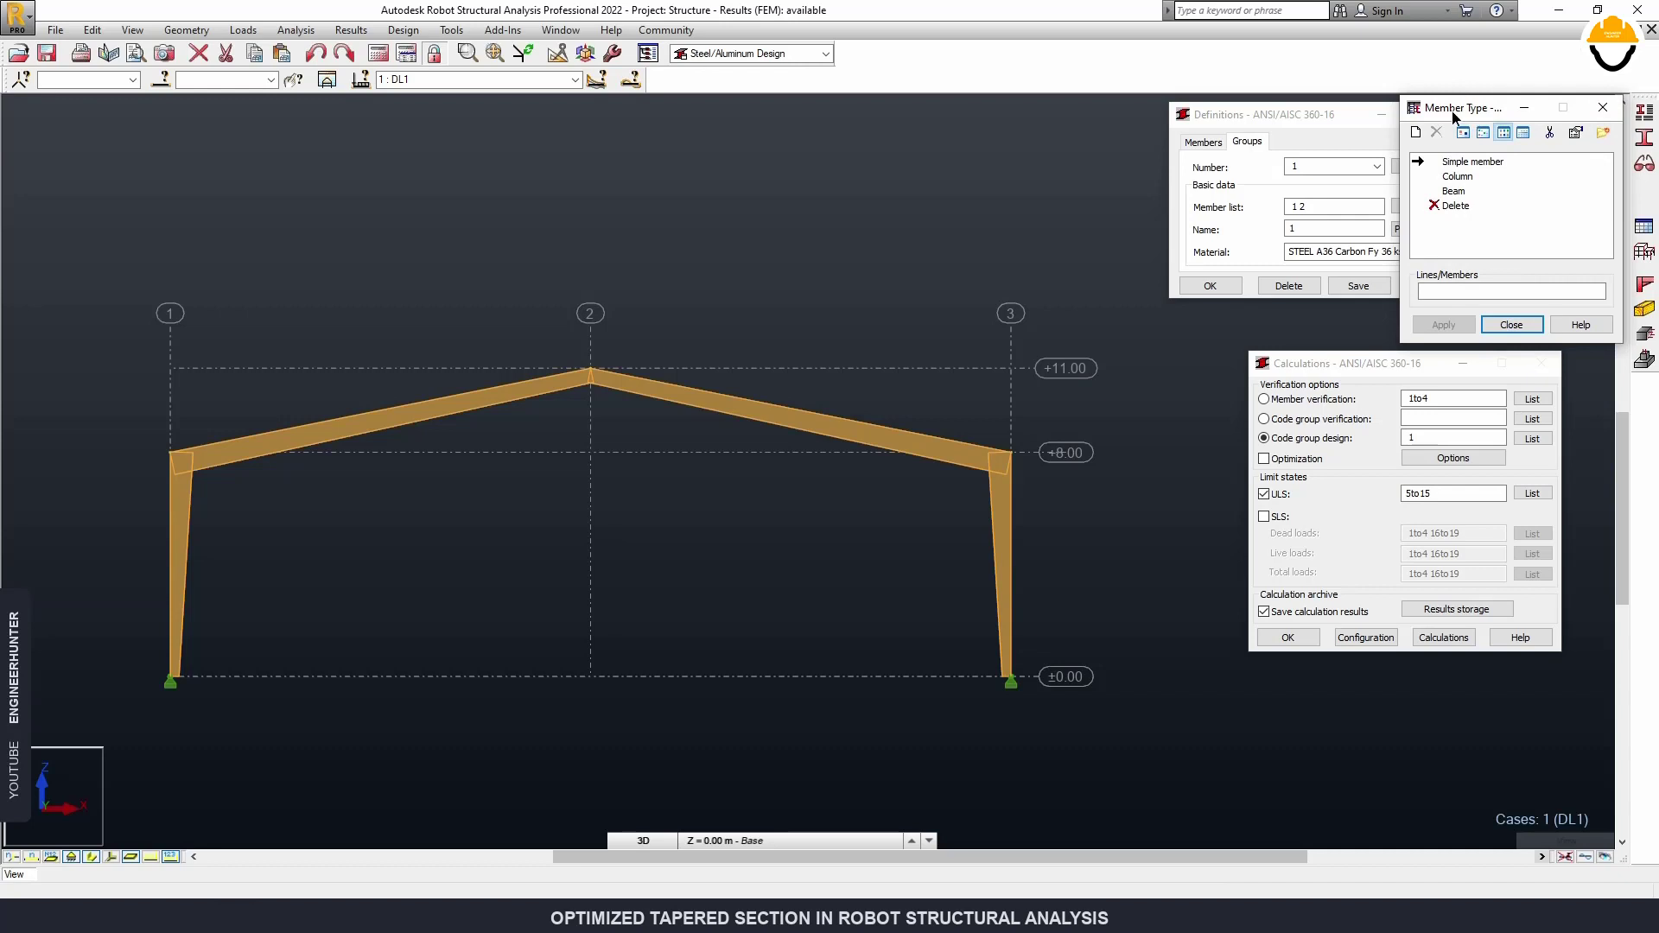
drag(1452, 116, 1152, 127)
click(1153, 190)
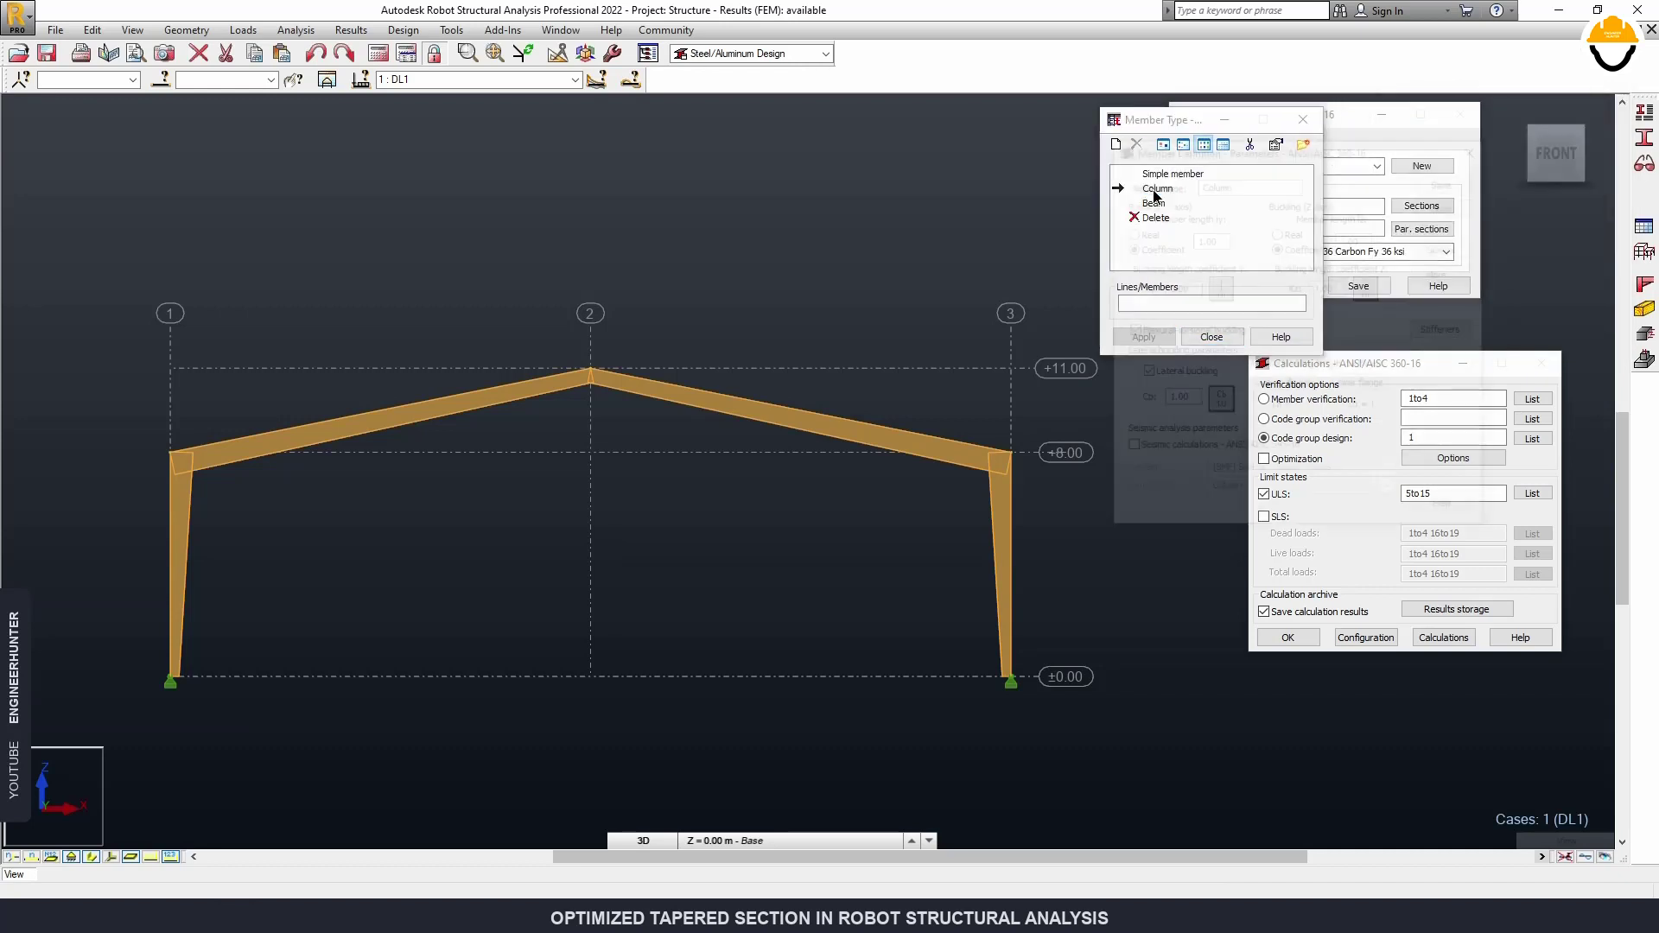
double_click(1153, 192)
click(1246, 184)
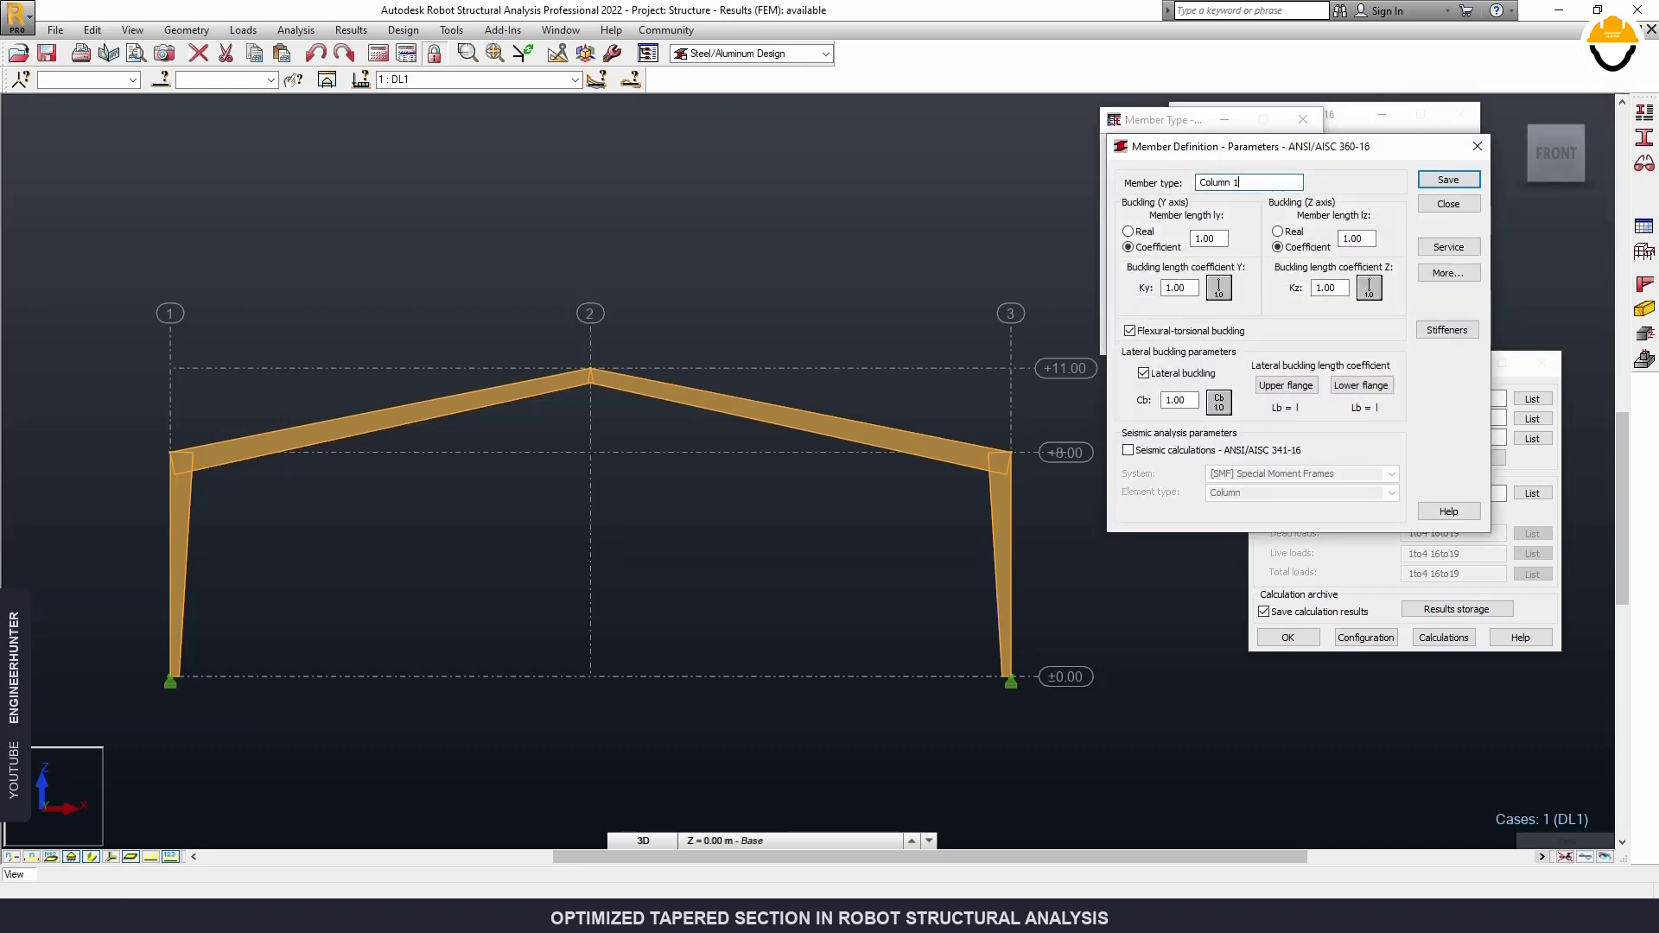
Define internal bracings for Column 1's Z-axis buckling manually at real coordinates 2,4,6 m.
click(1369, 288)
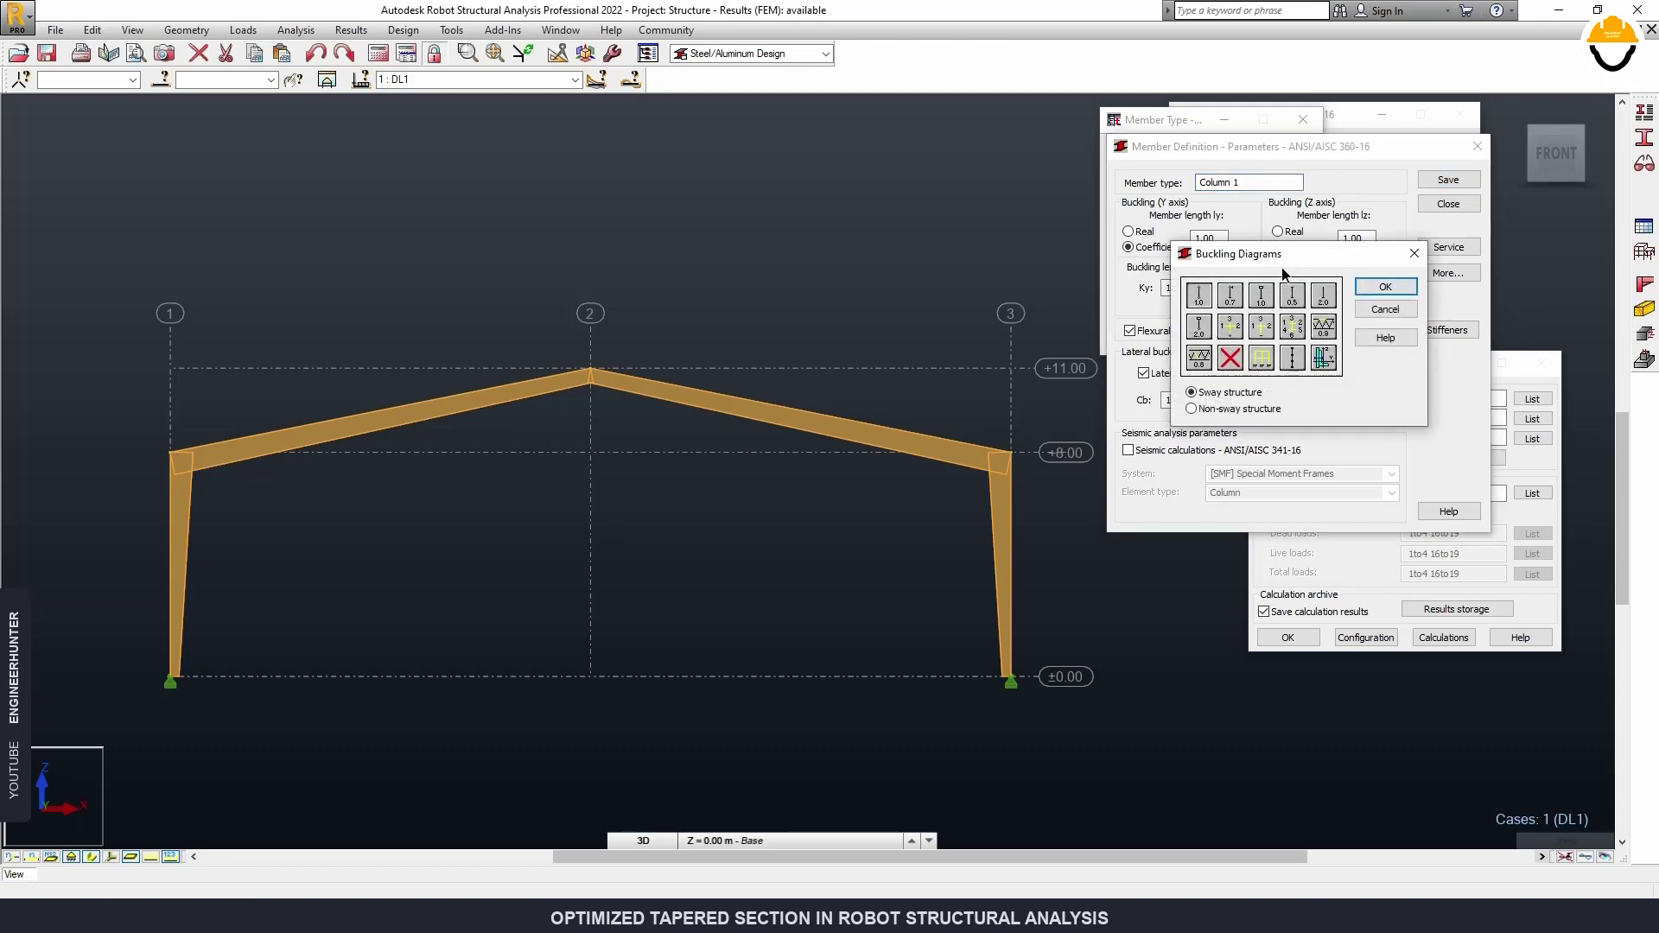
drag(1283, 263, 1055, 254)
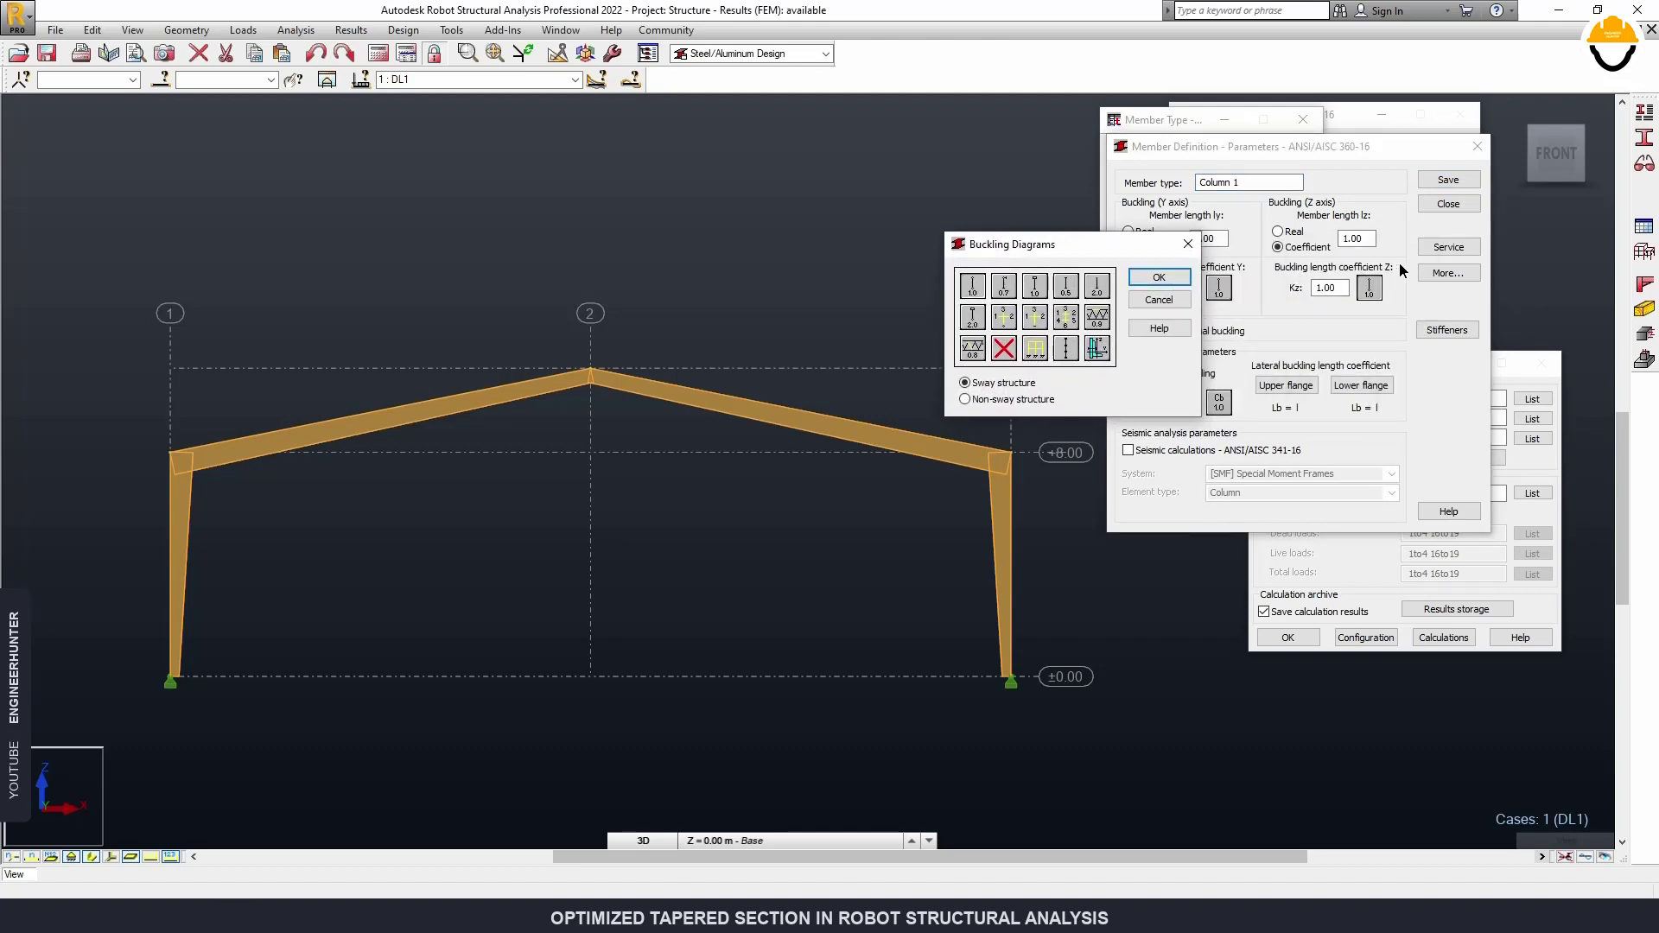
click(1064, 353)
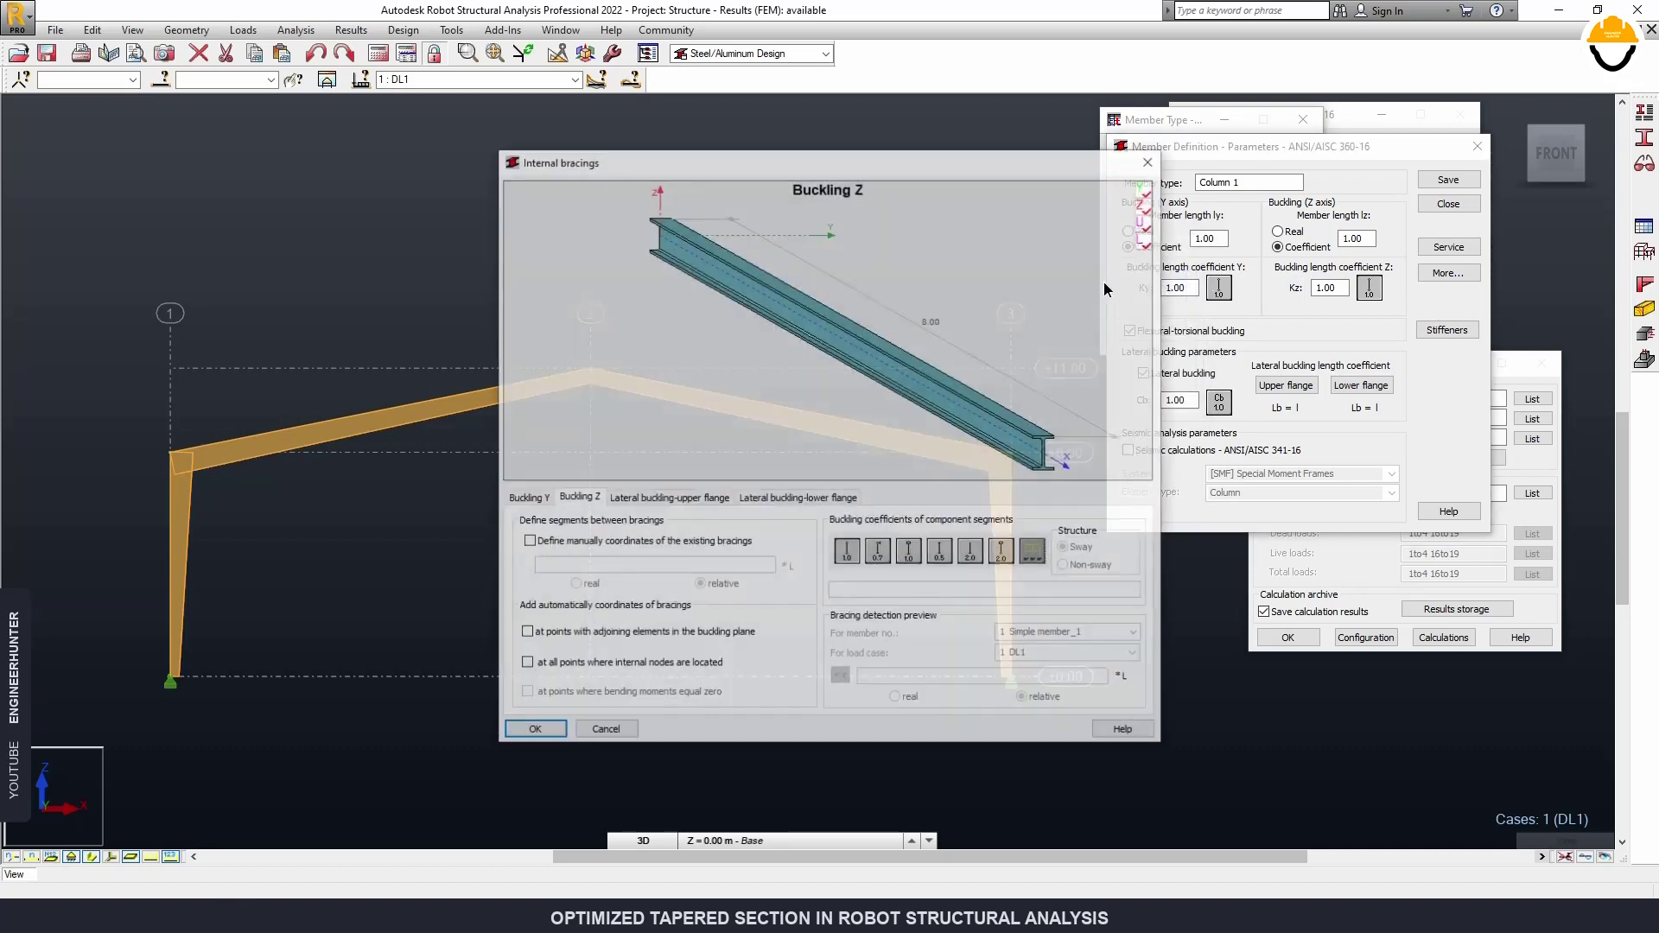
drag(781, 164, 1112, 82)
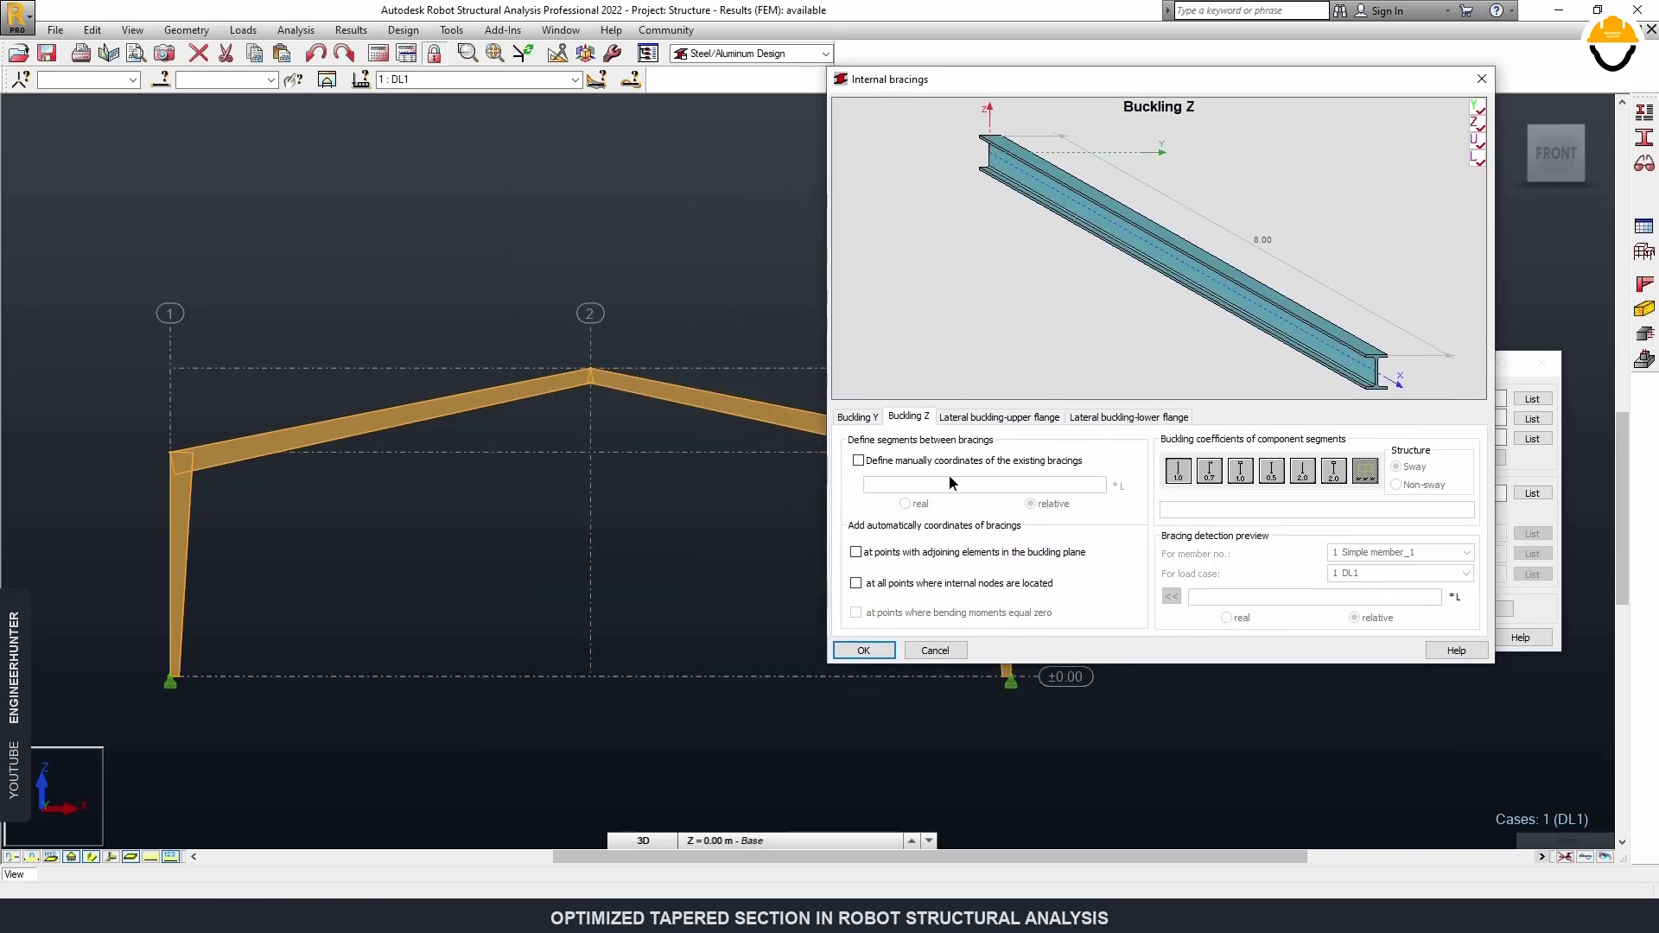
click(900, 461)
click(910, 484)
text(2,4,6)
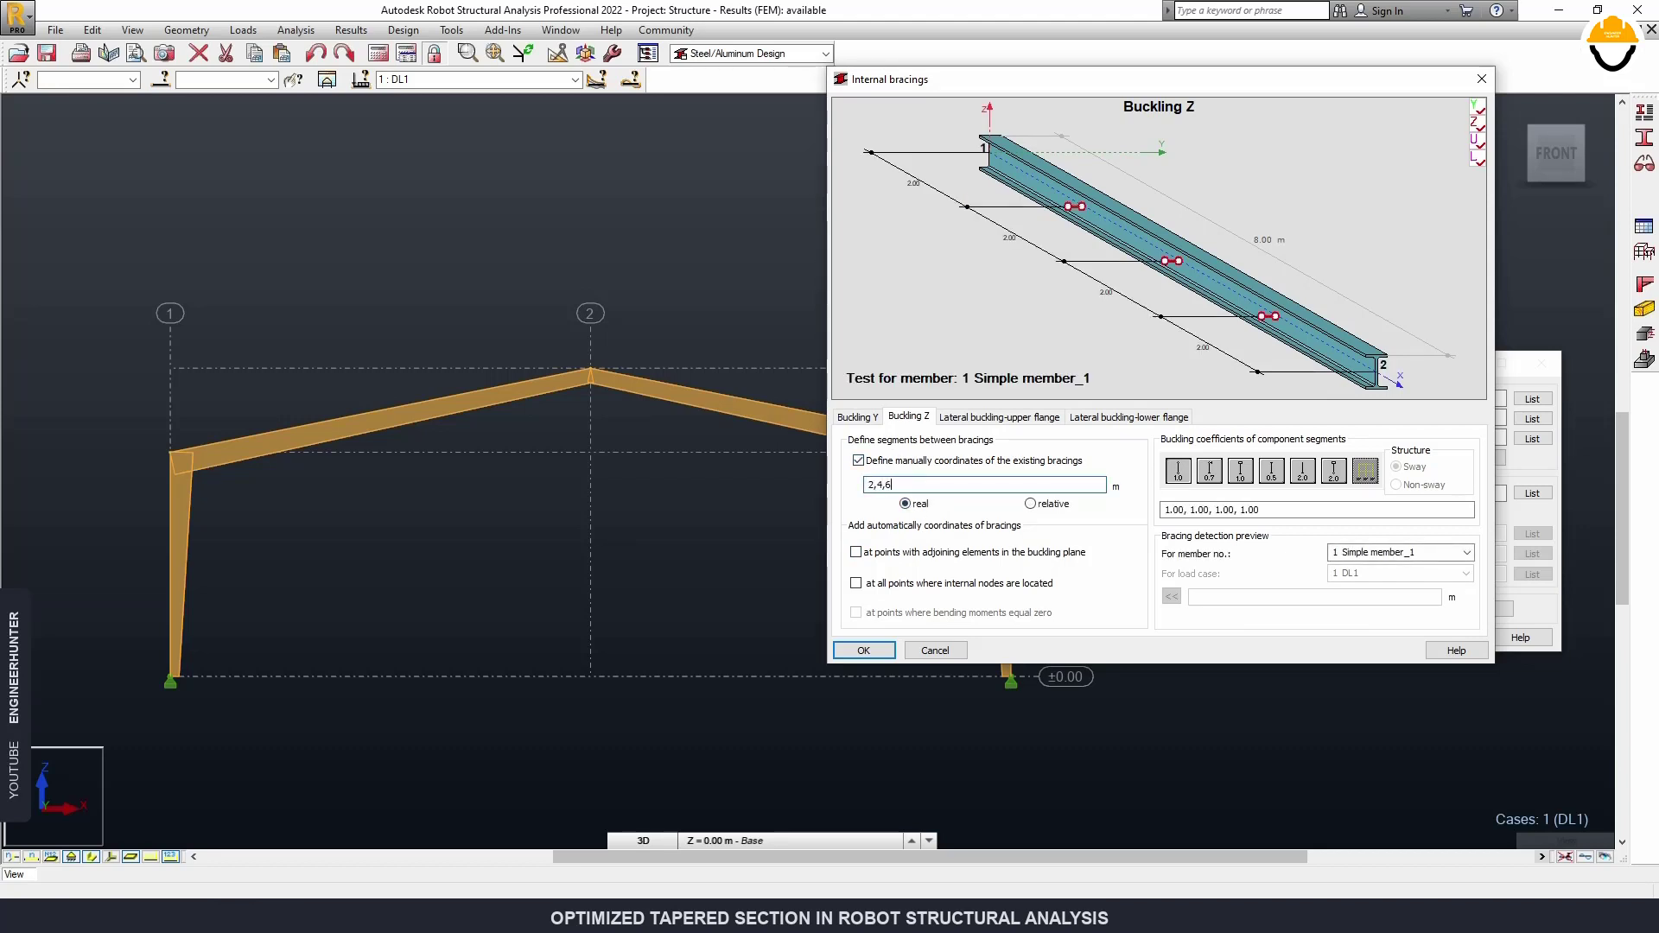
Define Column 1's upper-flange lateral buckling bracings manually at real coordinates 2,4,6 m.
click(1038, 418)
click(912, 460)
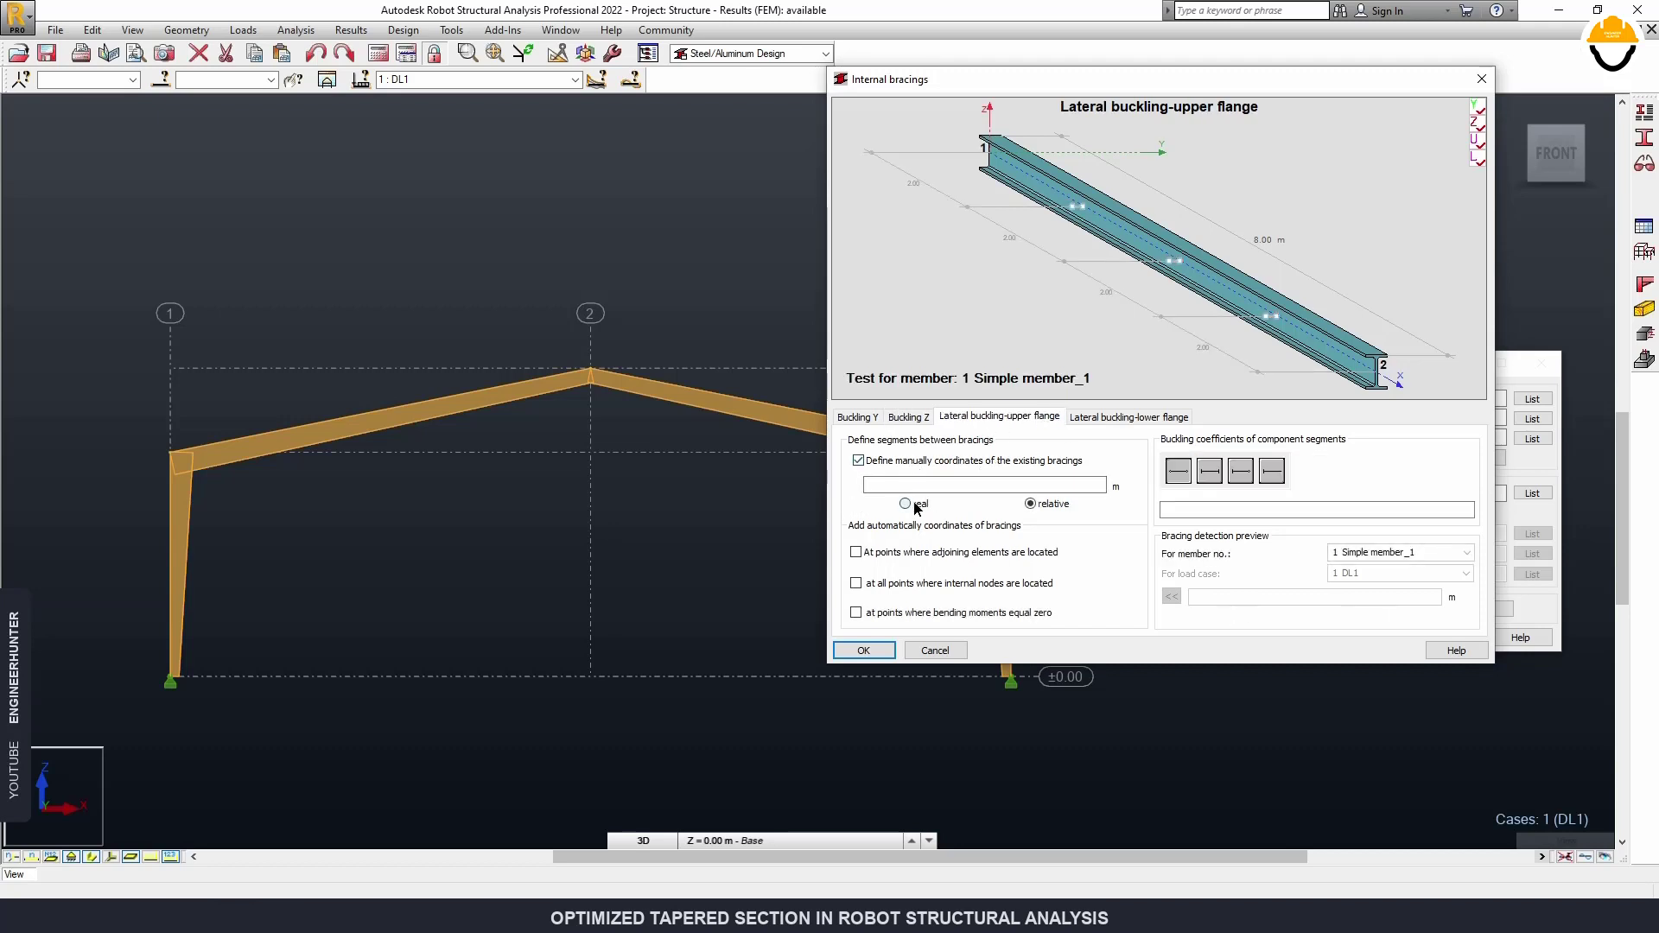
click(897, 483)
text(2 4 6)
Define Column 1's lower-flange lateral buckling bracings manually at real coordinates 2,6 m and accept the internal bracings.
click(1087, 417)
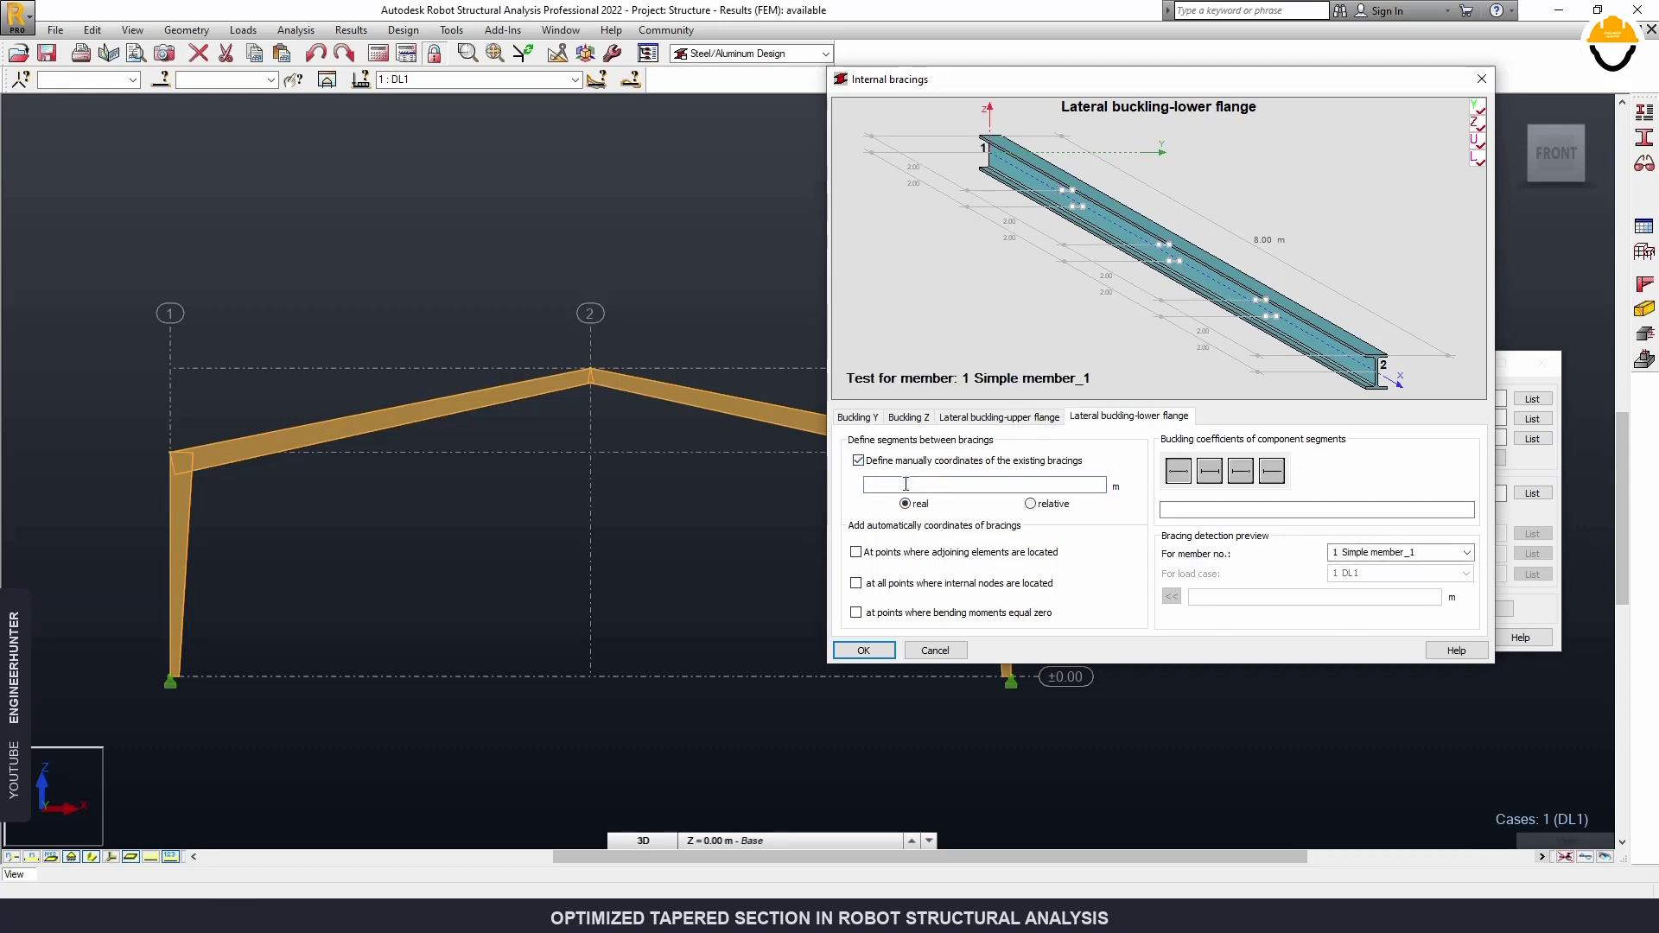
click(906, 484)
text(2,)
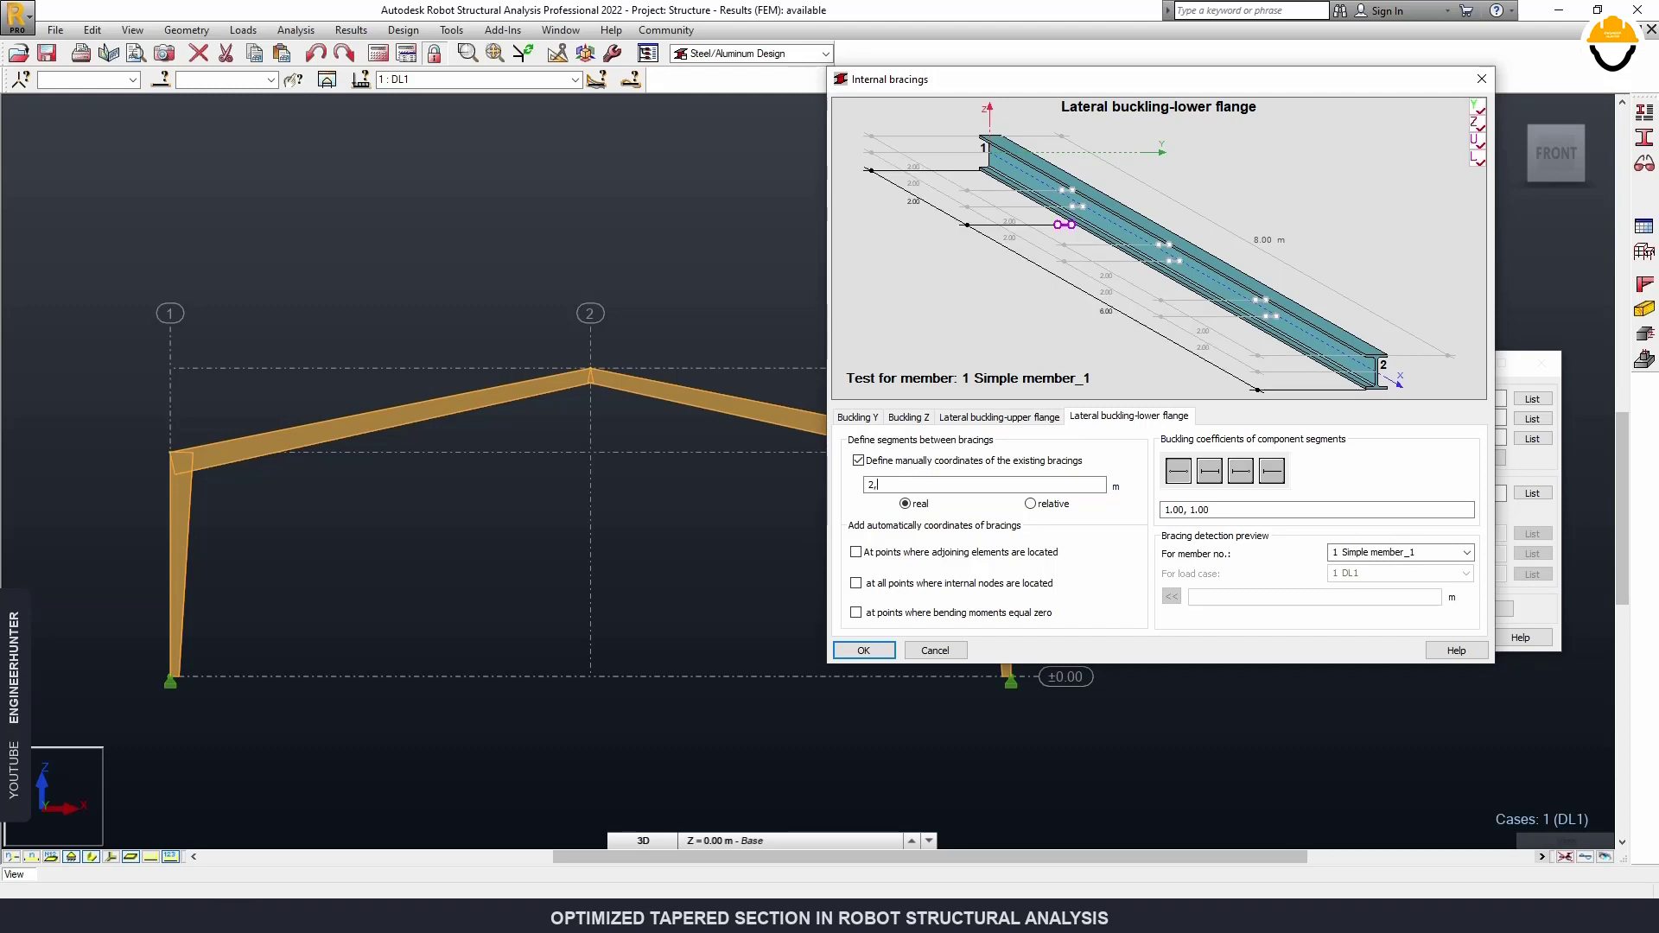
text(4)
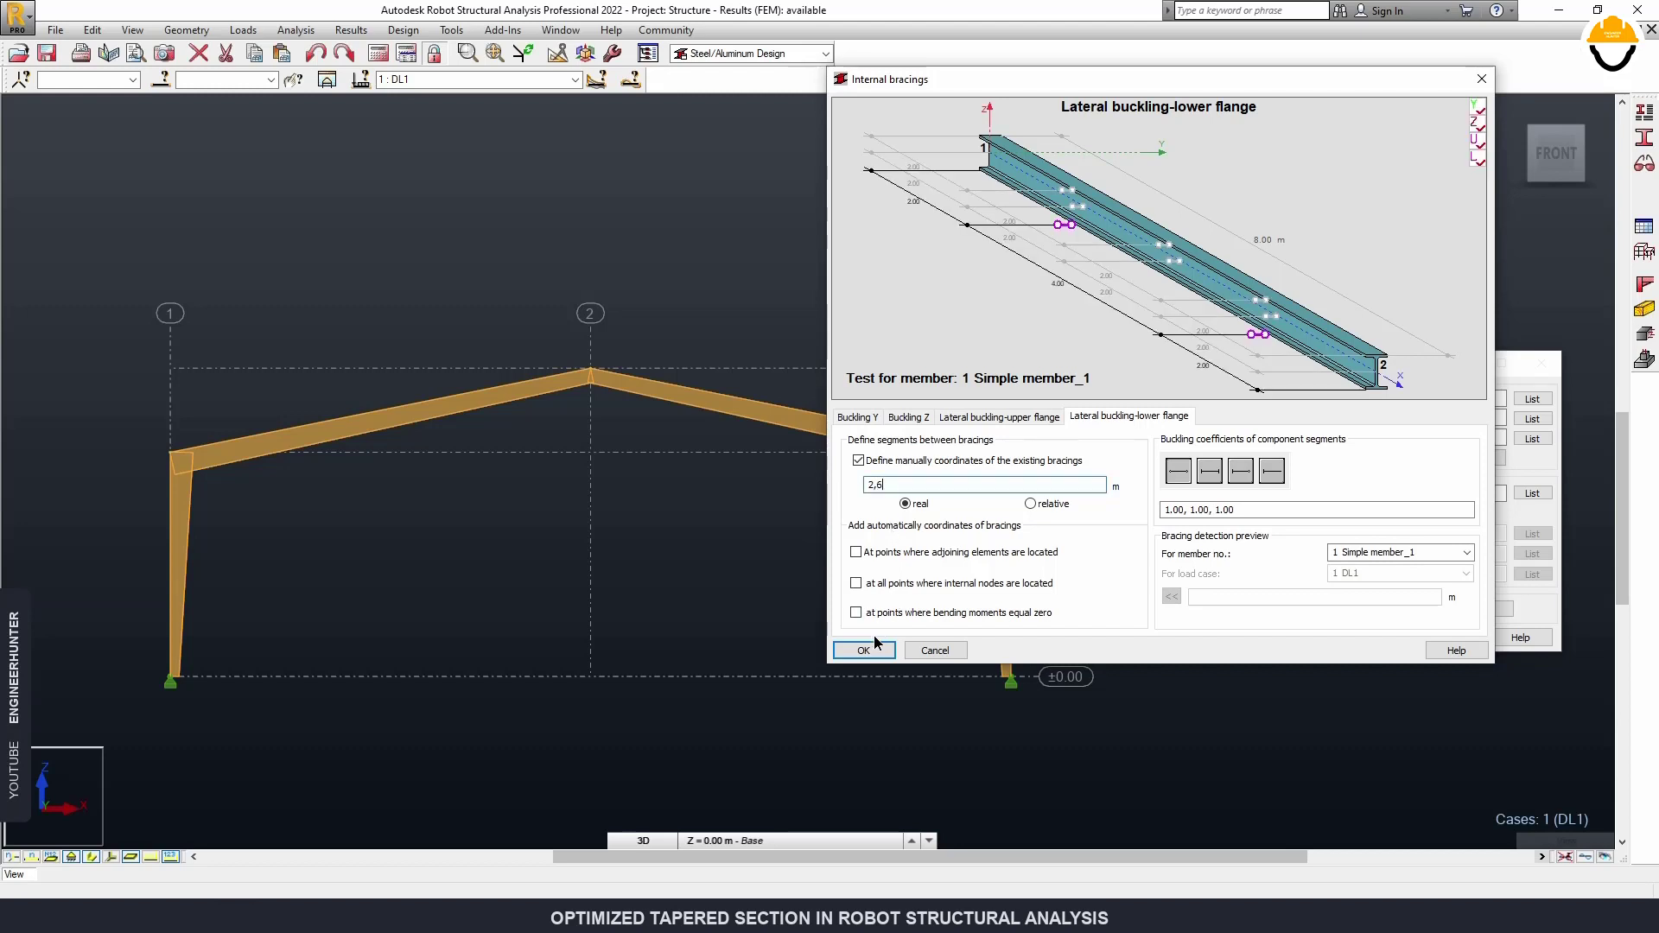
click(864, 650)
Set Column 1's Cb parameter to the moment-based Cb(Mi) option, save the member type and close its definition.
click(1219, 401)
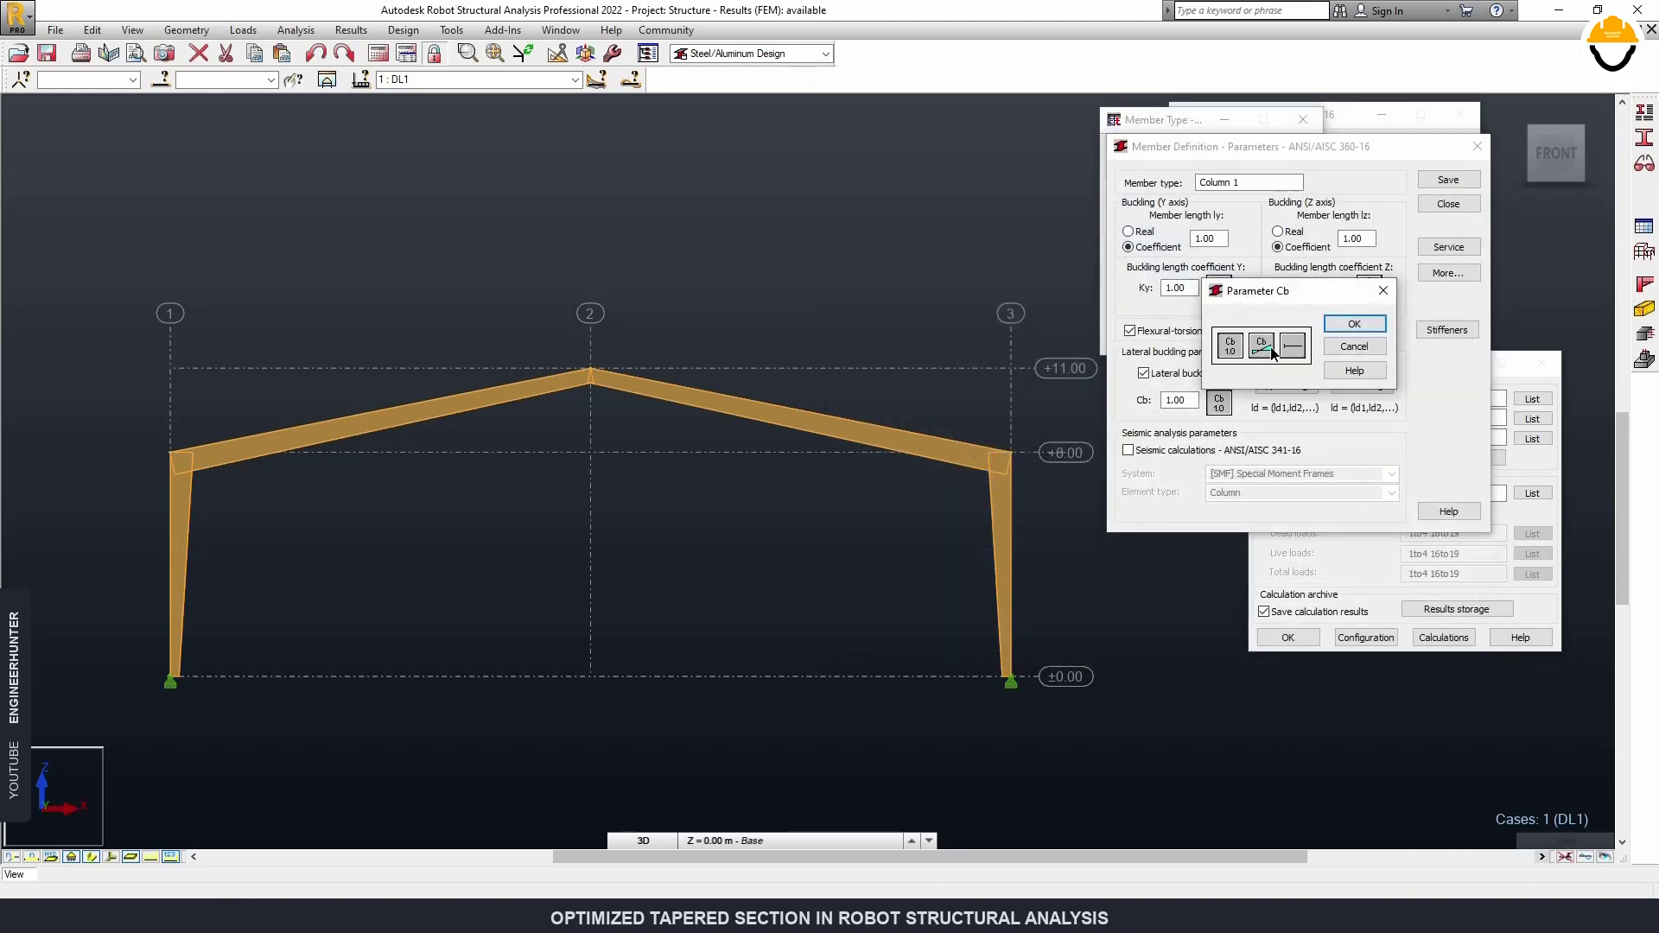
click(1355, 324)
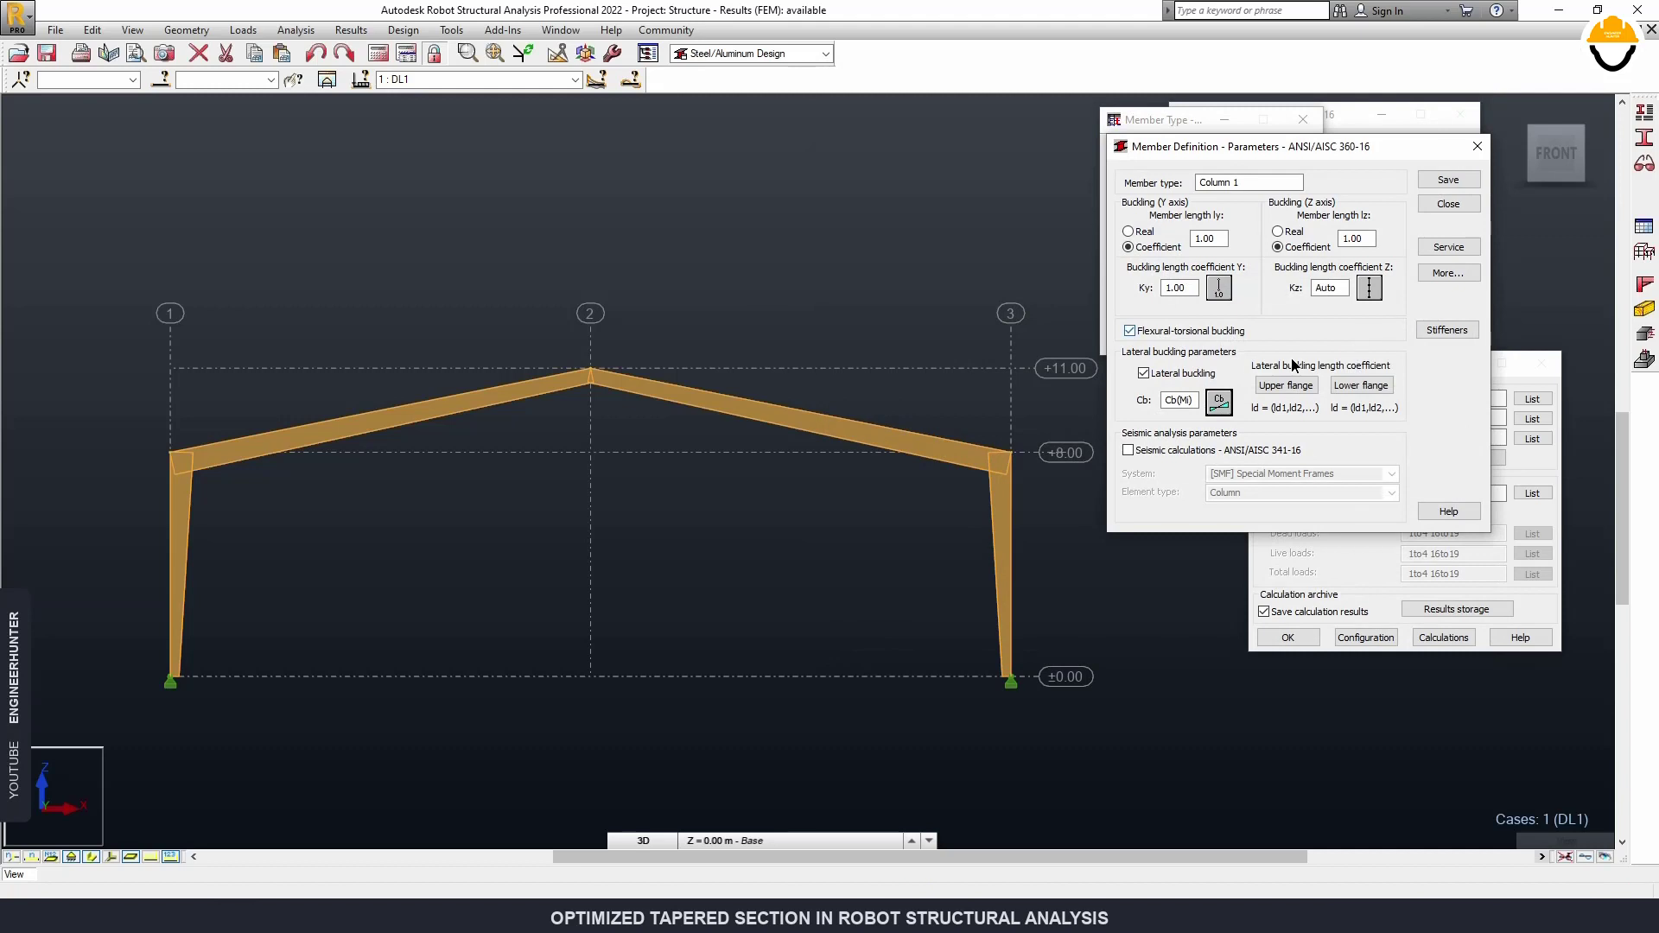
click(1457, 182)
click(1449, 205)
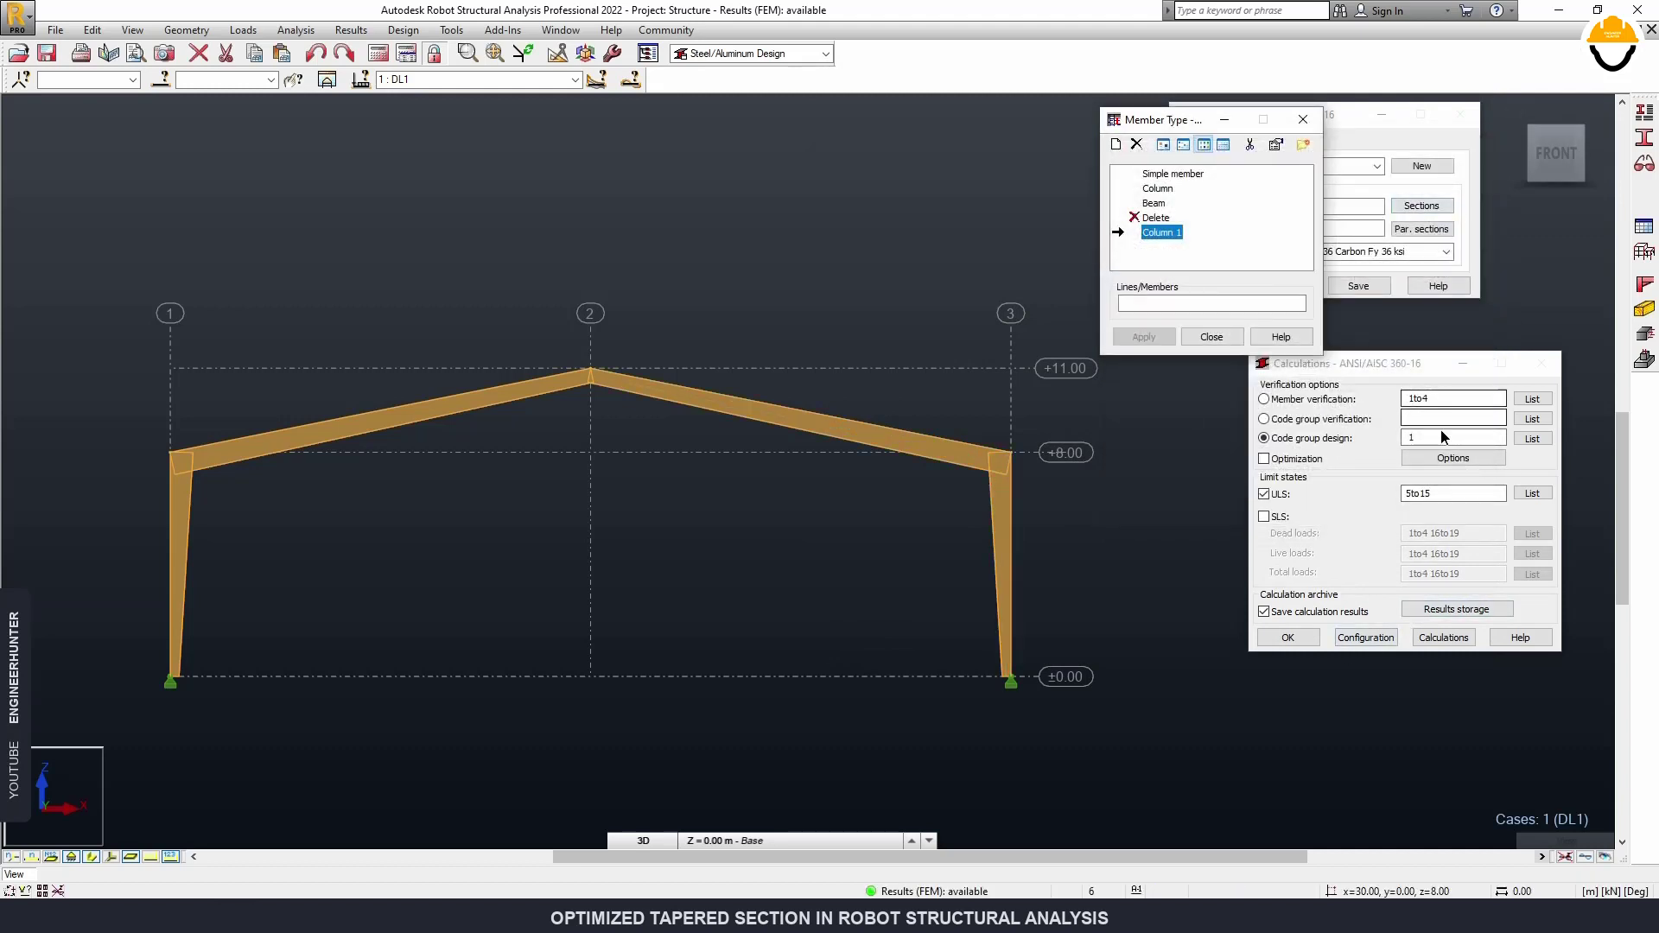
Assign the Column 1 member type to both columns of the frame.
right_click(819, 186)
click(864, 214)
drag(1075, 583, 106, 574)
click(1161, 233)
click(1160, 335)
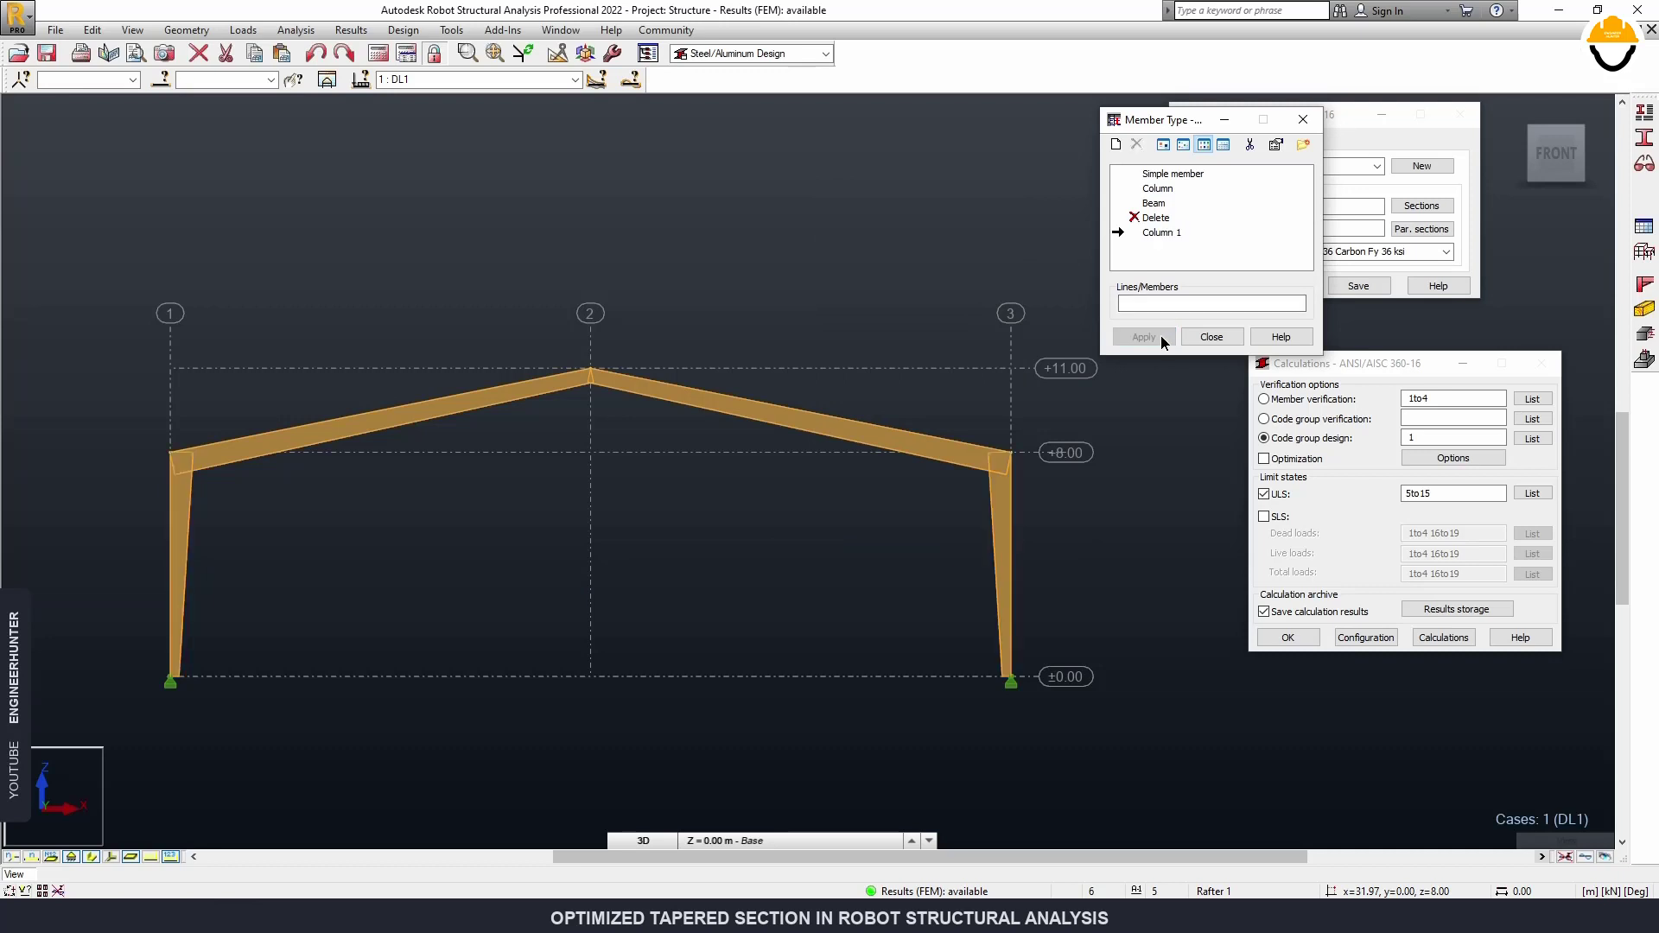
click(1212, 337)
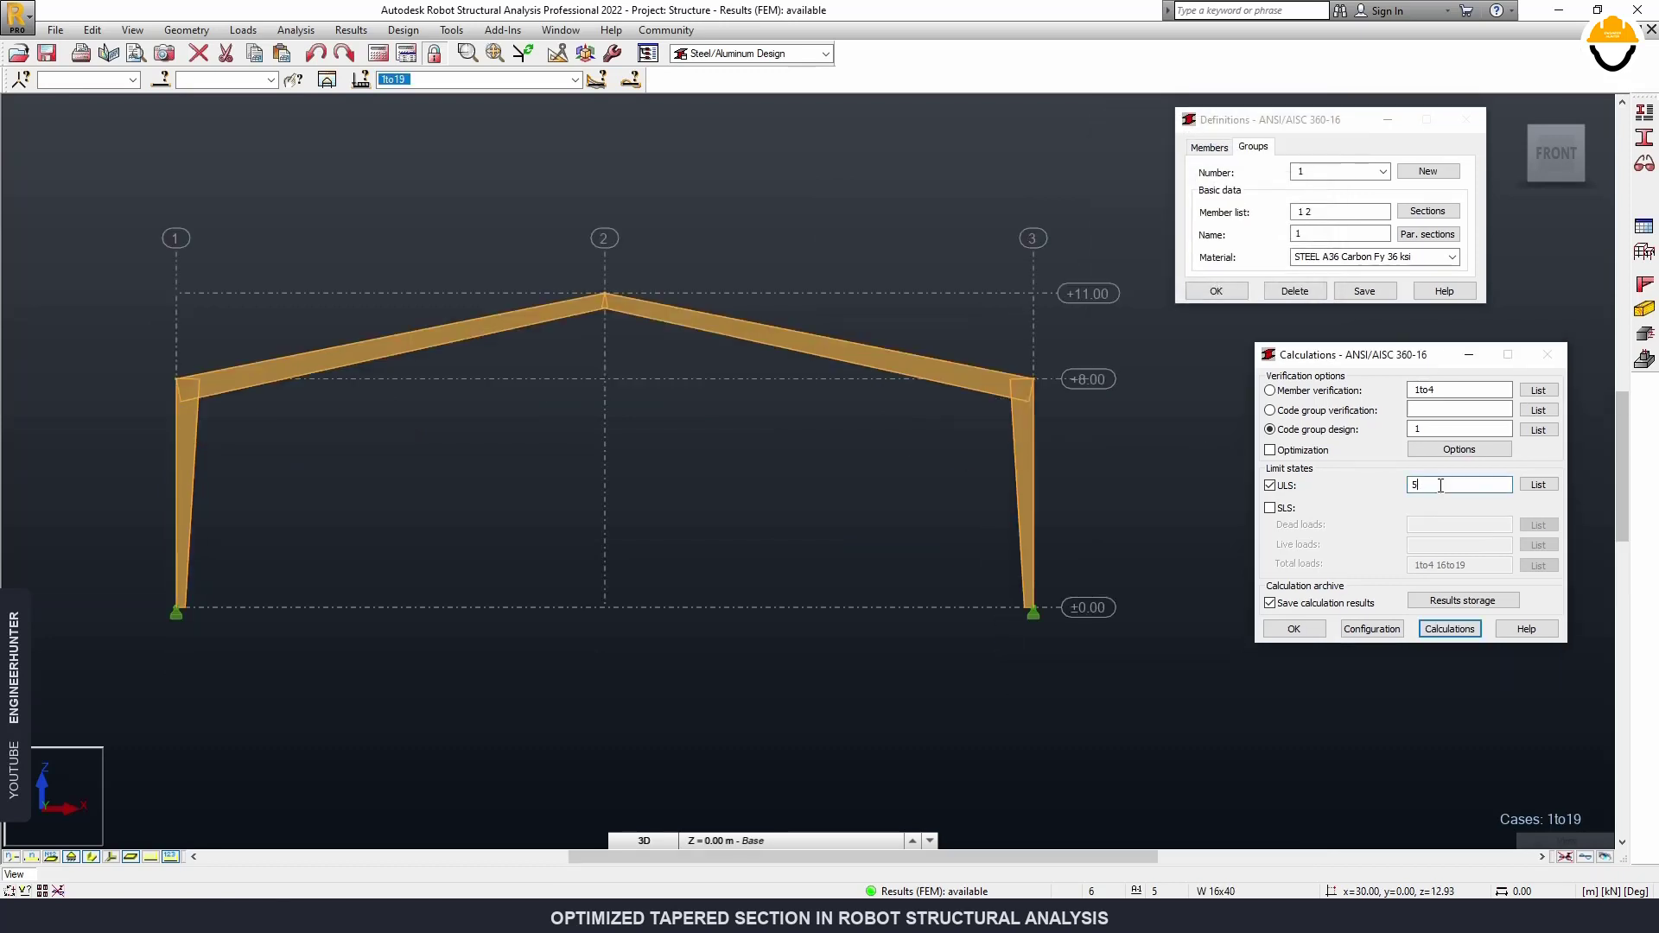
Run the group 1 code design for ULS cases 5to15 and enlarge the results table to show the full section names.
text(5to15)
click(1450, 629)
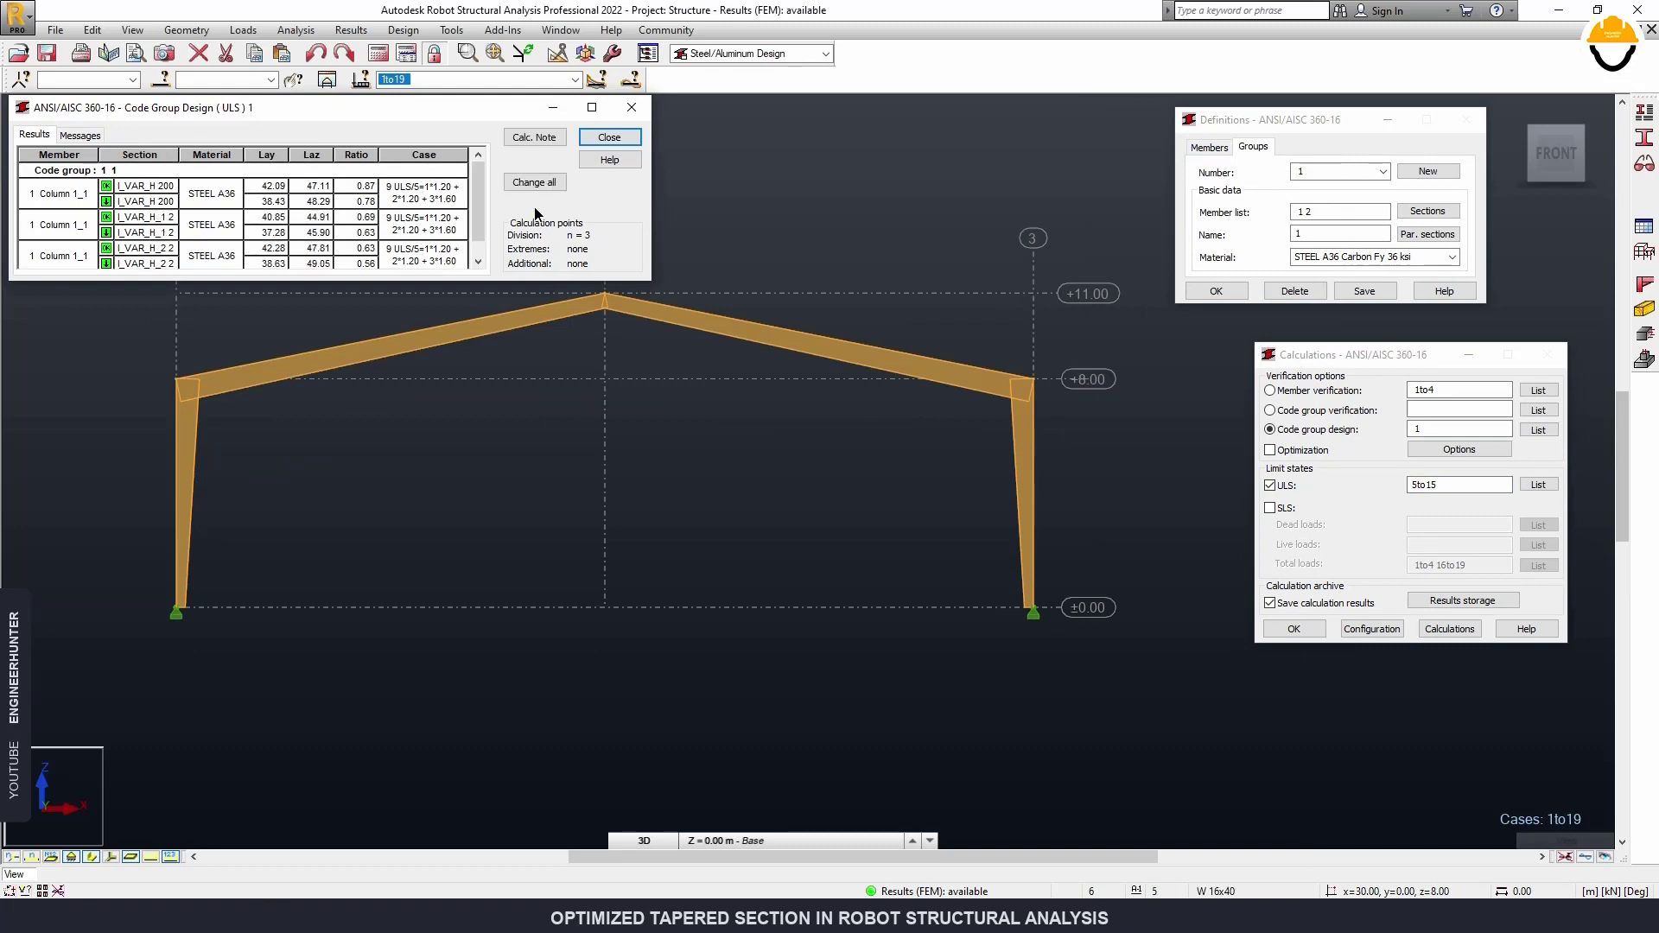
drag(656, 281, 678, 389)
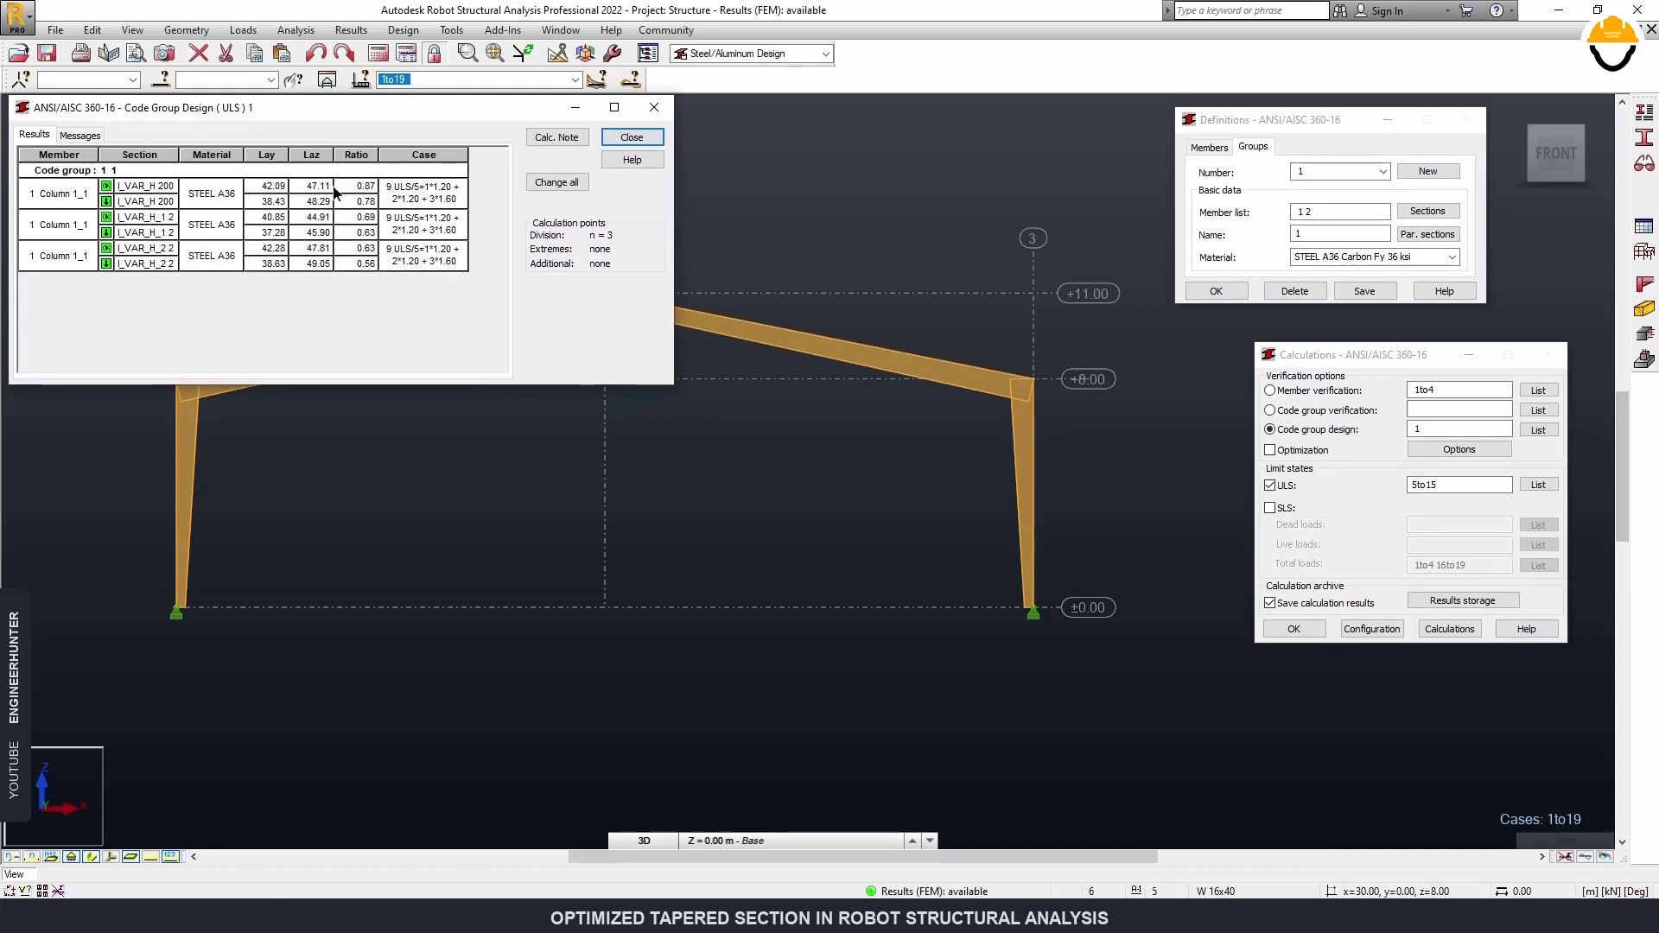
drag(681, 239, 899, 238)
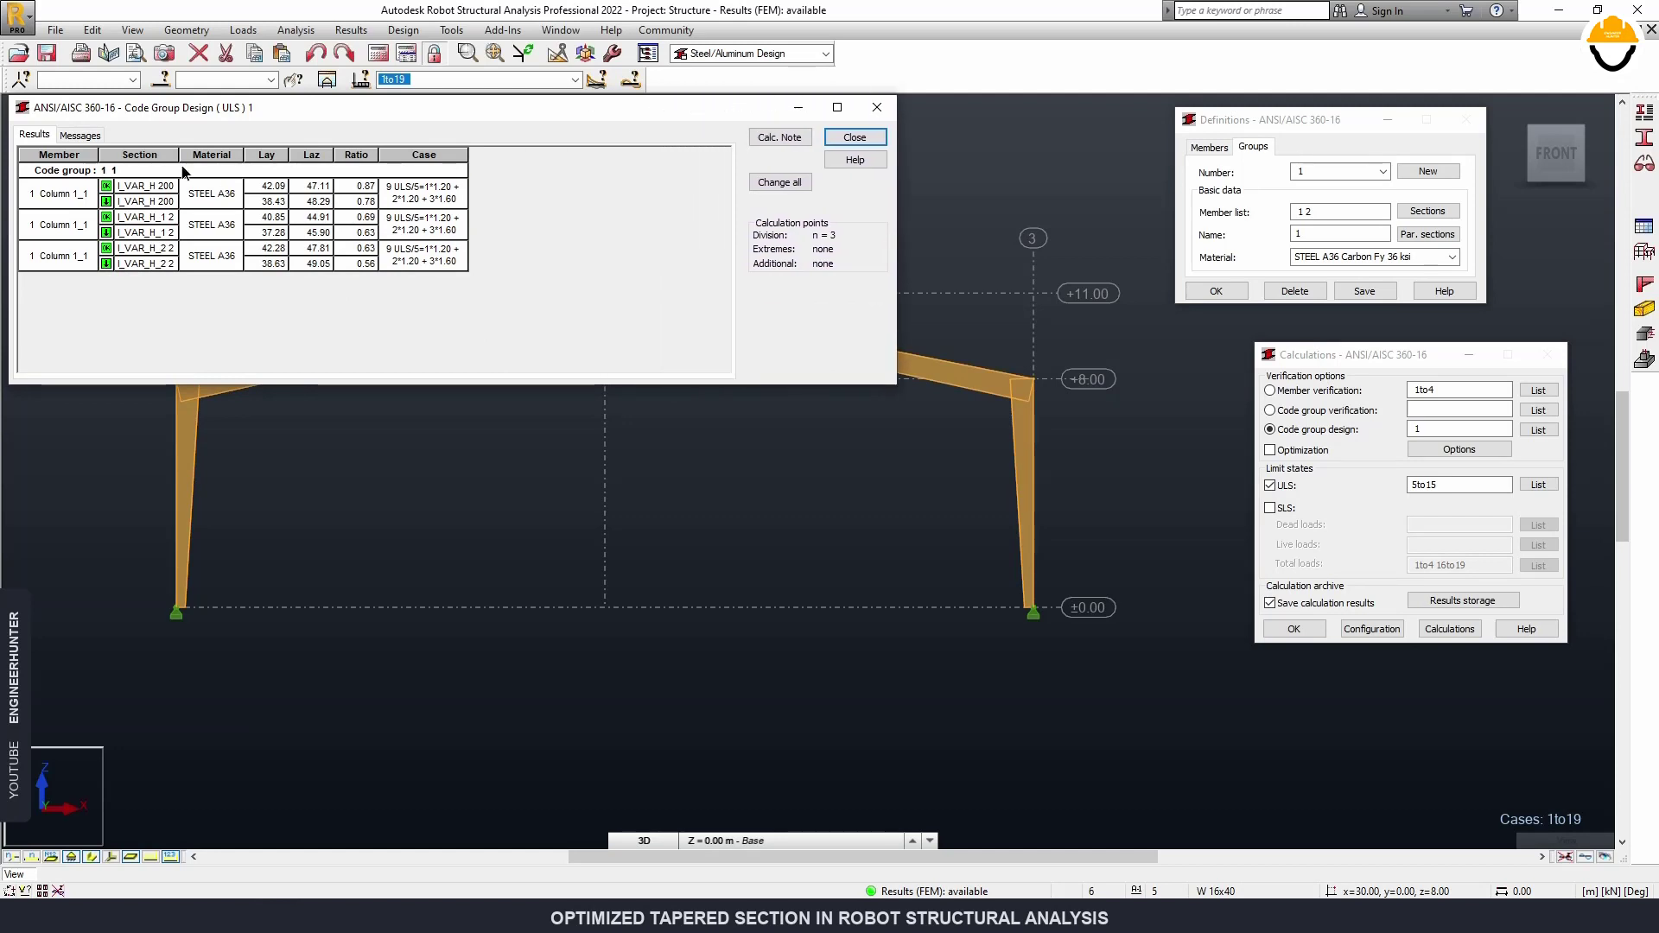
drag(180, 155, 371, 155)
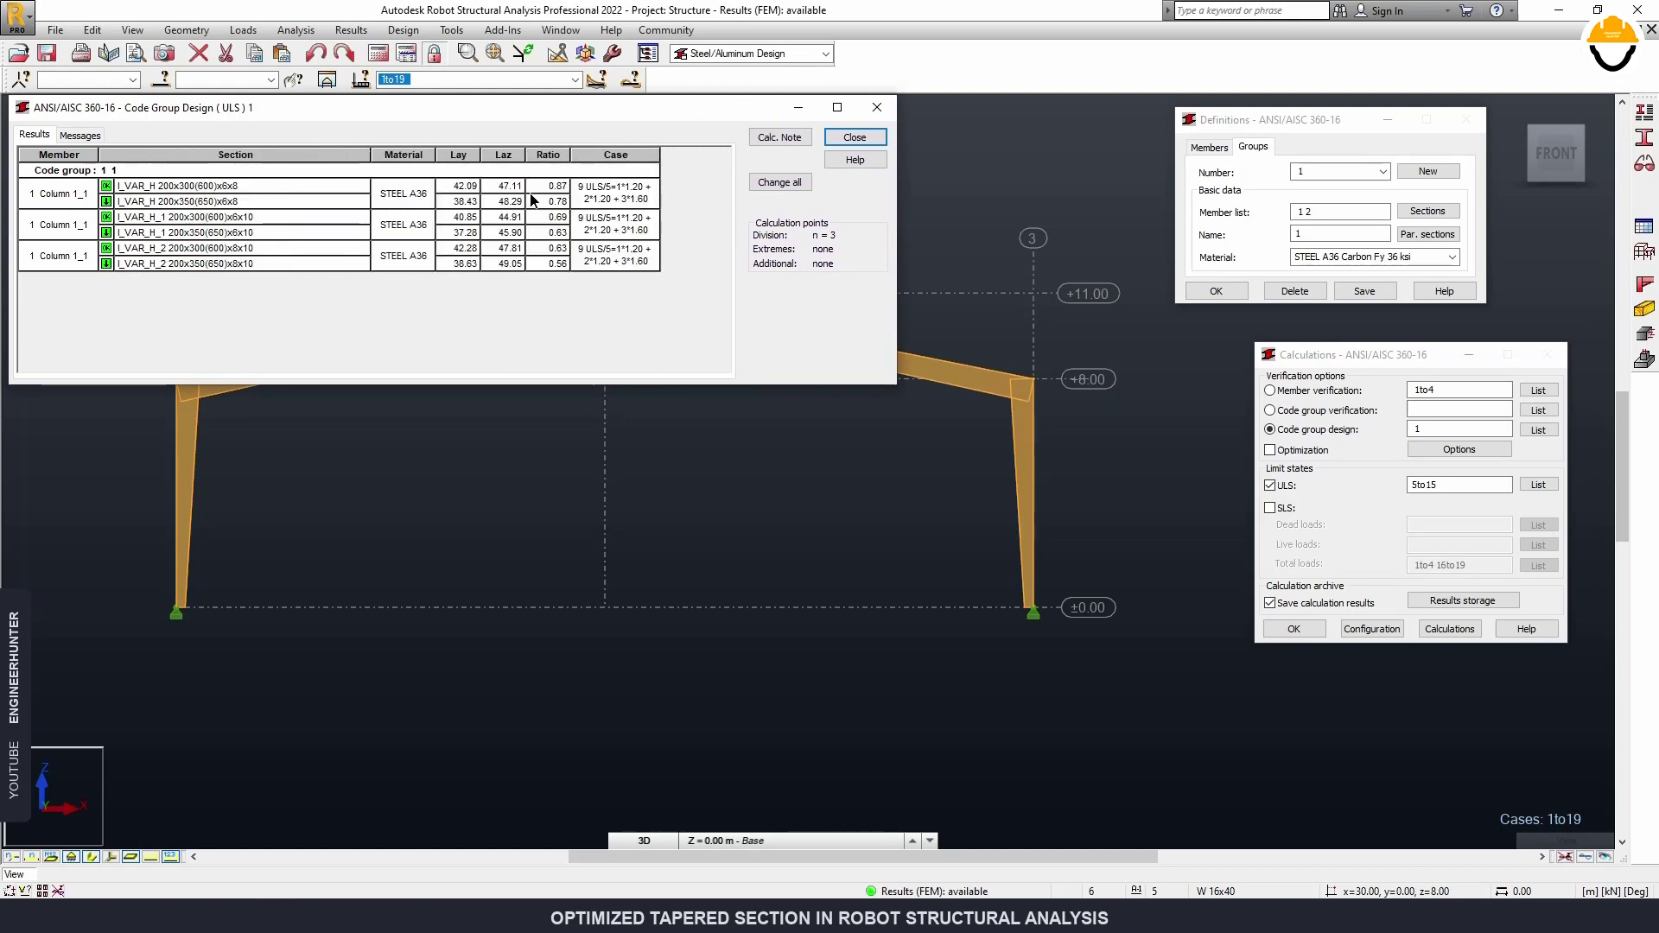
Change the group 1 columns to the I_VAR_H 200x300(600)x6x8 section and close the design results without archiving them.
double_click(284, 192)
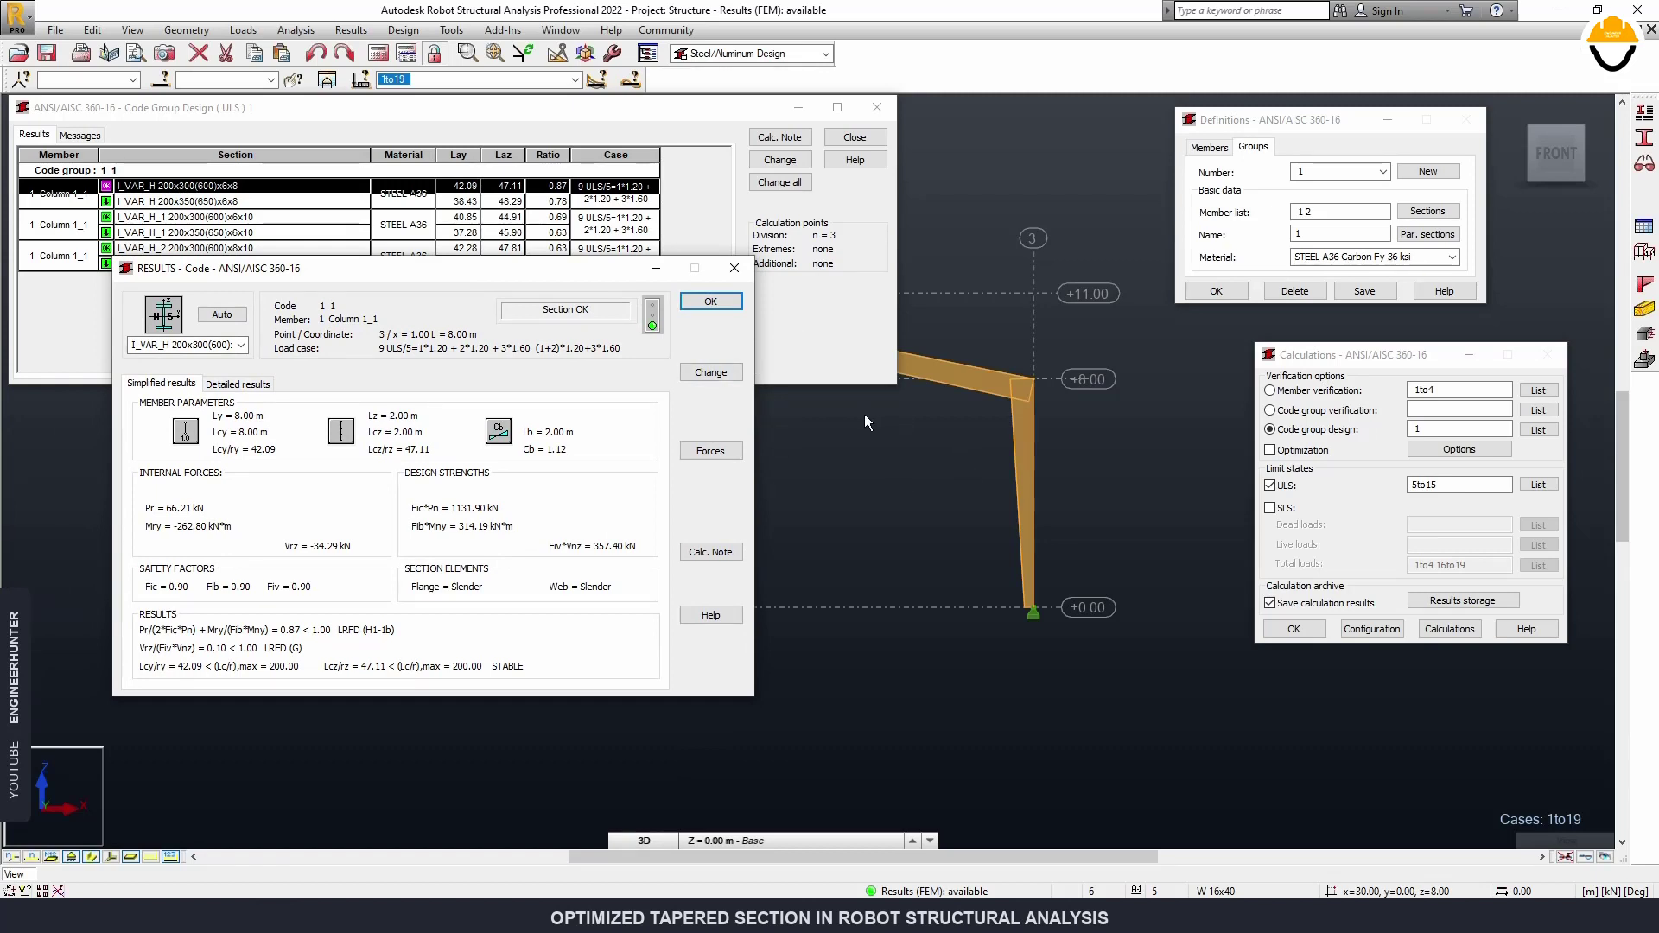
click(706, 373)
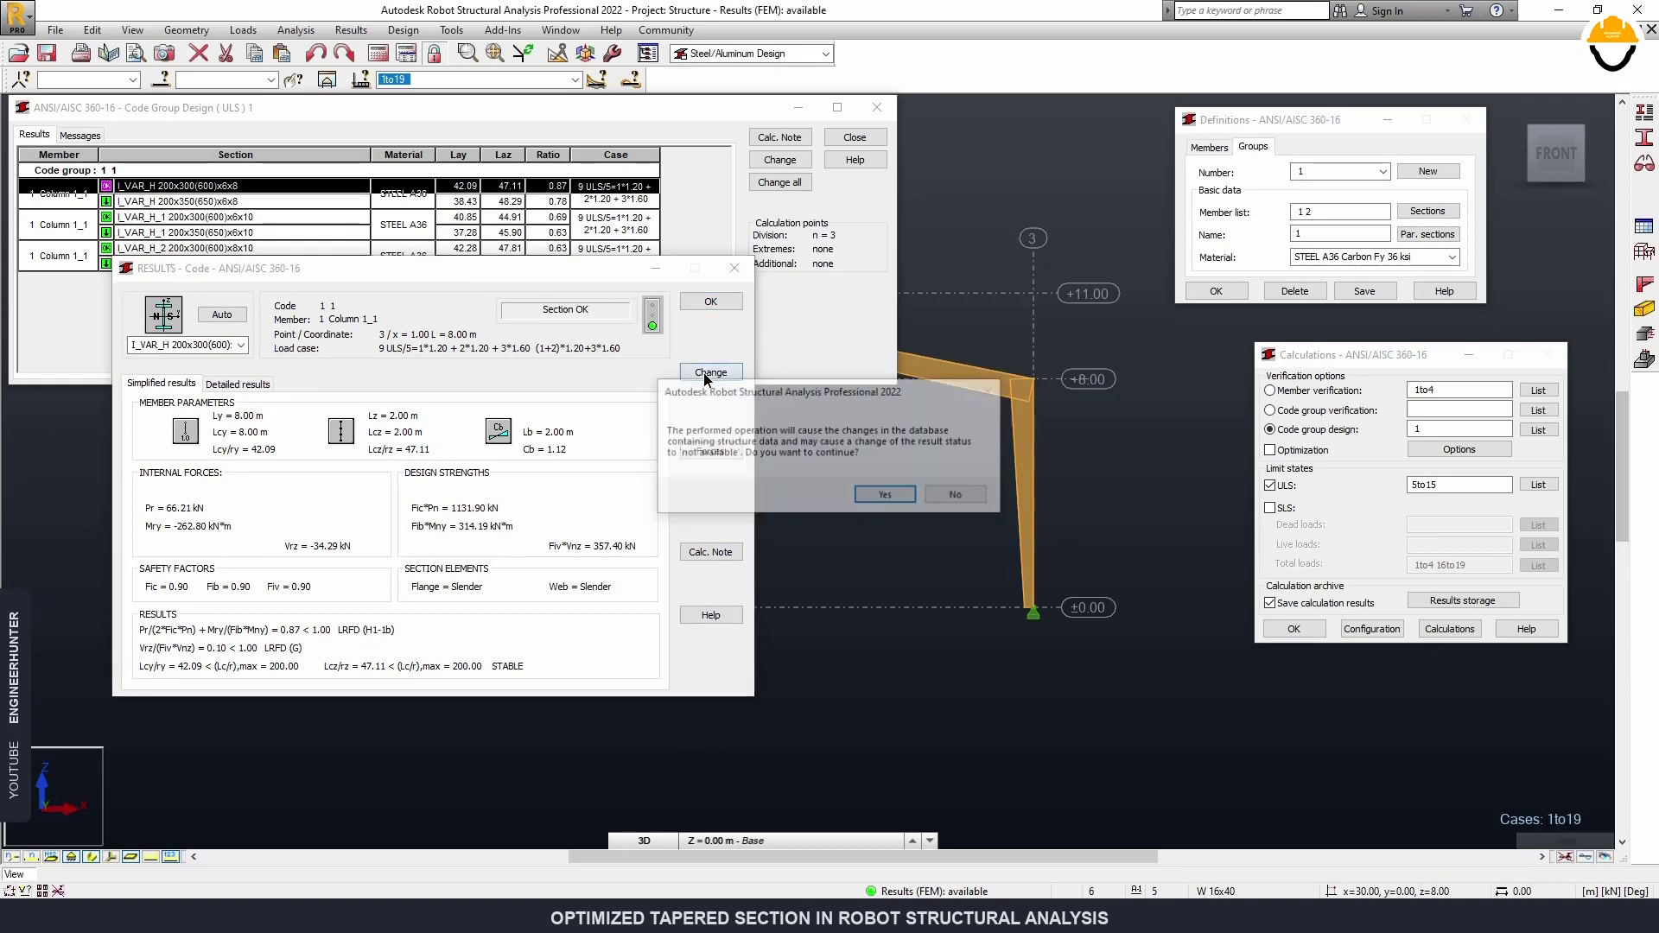
click(886, 497)
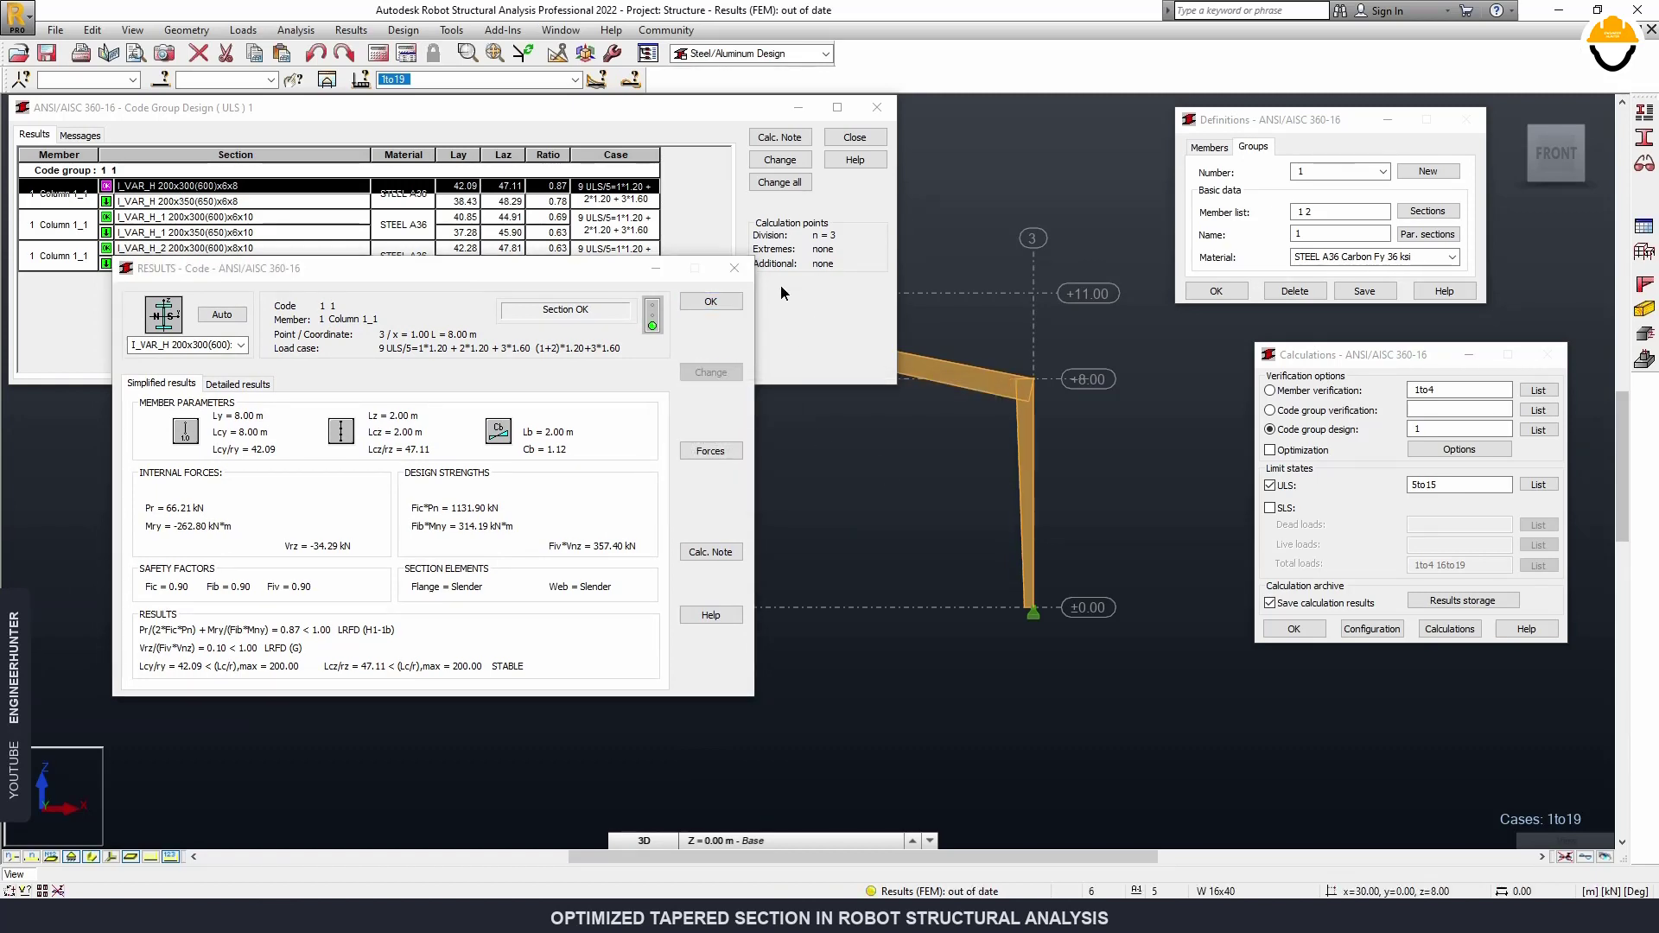
click(717, 303)
click(852, 140)
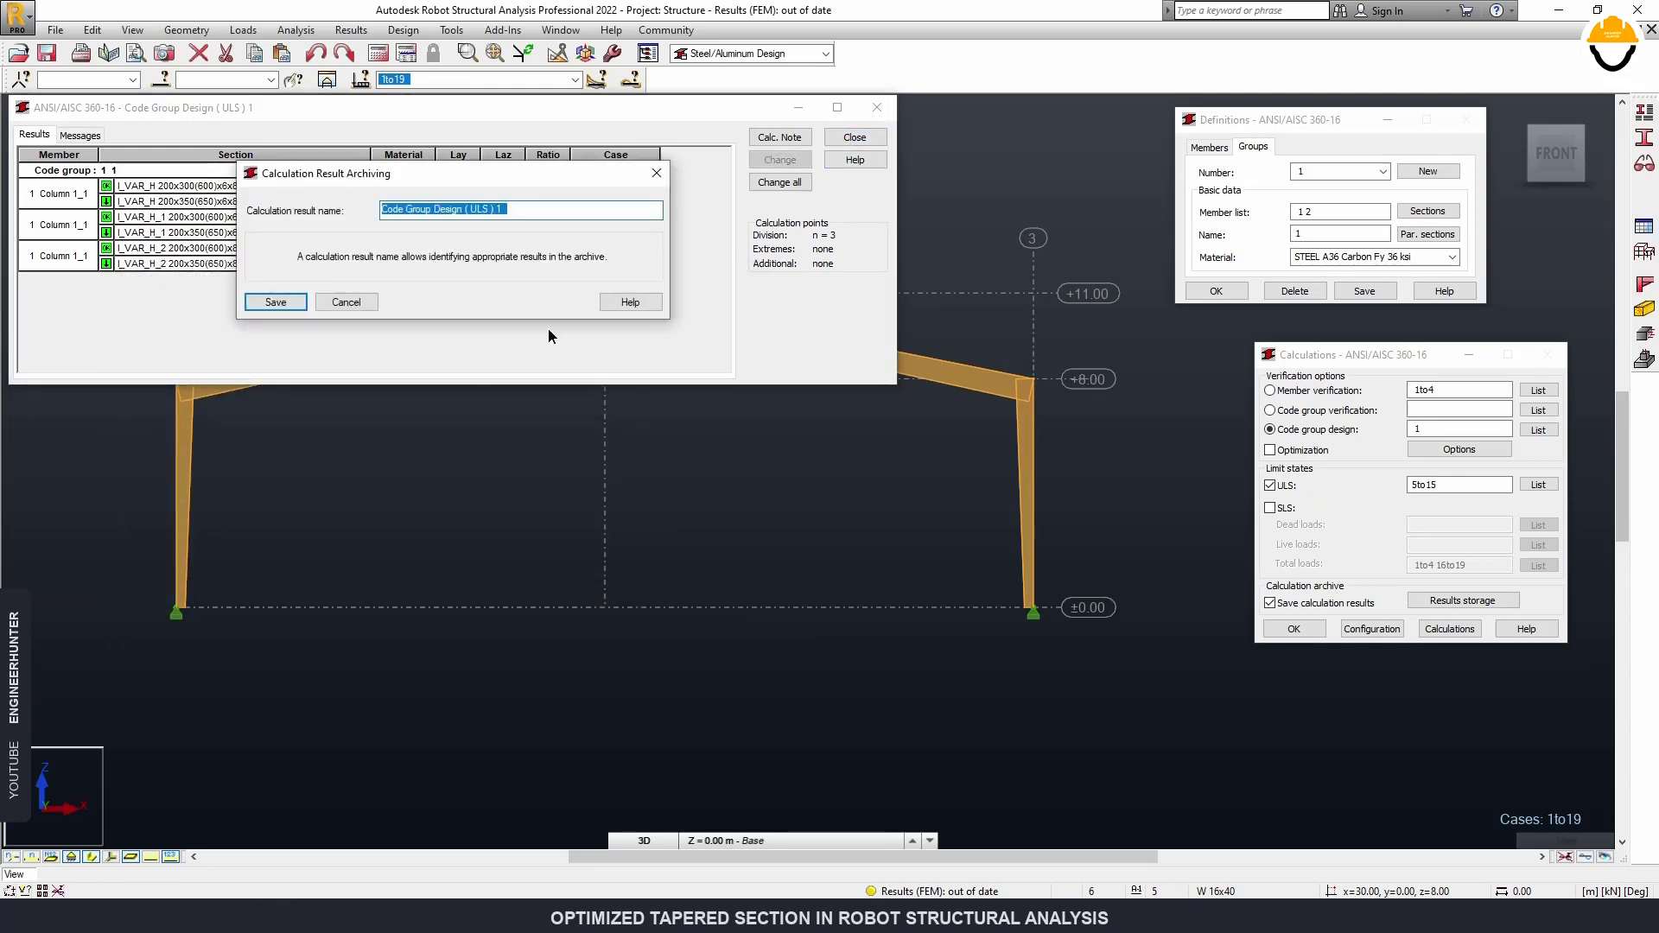
click(345, 302)
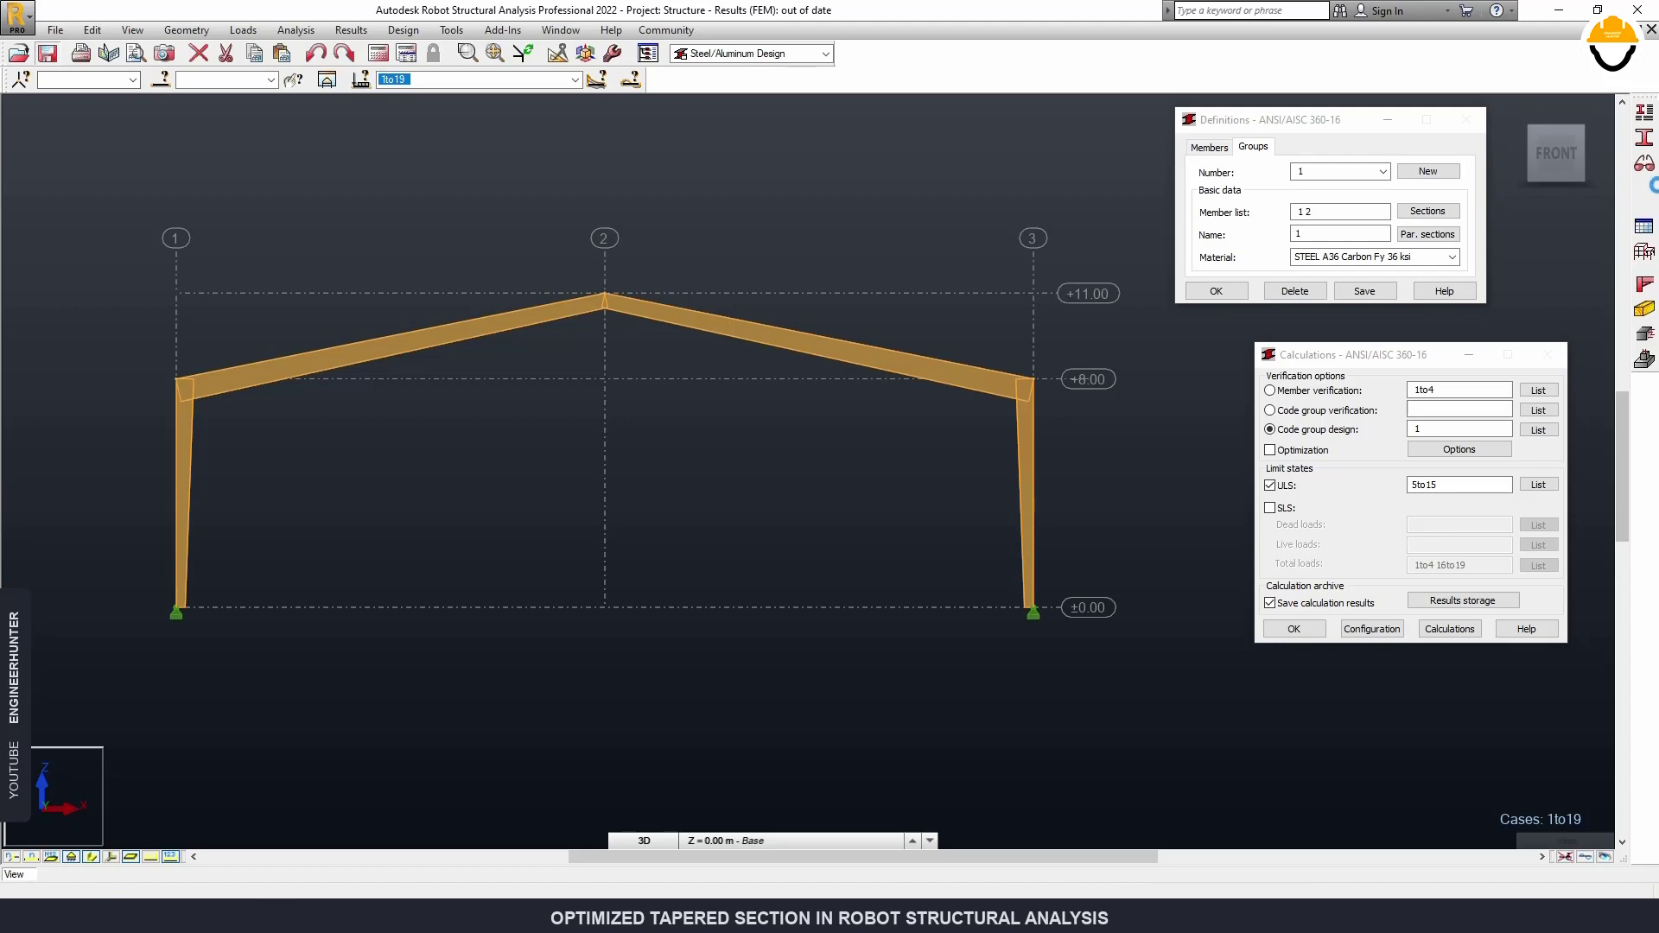
Inspect the dimensions of the I_VAR_H 200x300(600)x6x8 tapered section in the project's section list.
click(1646, 141)
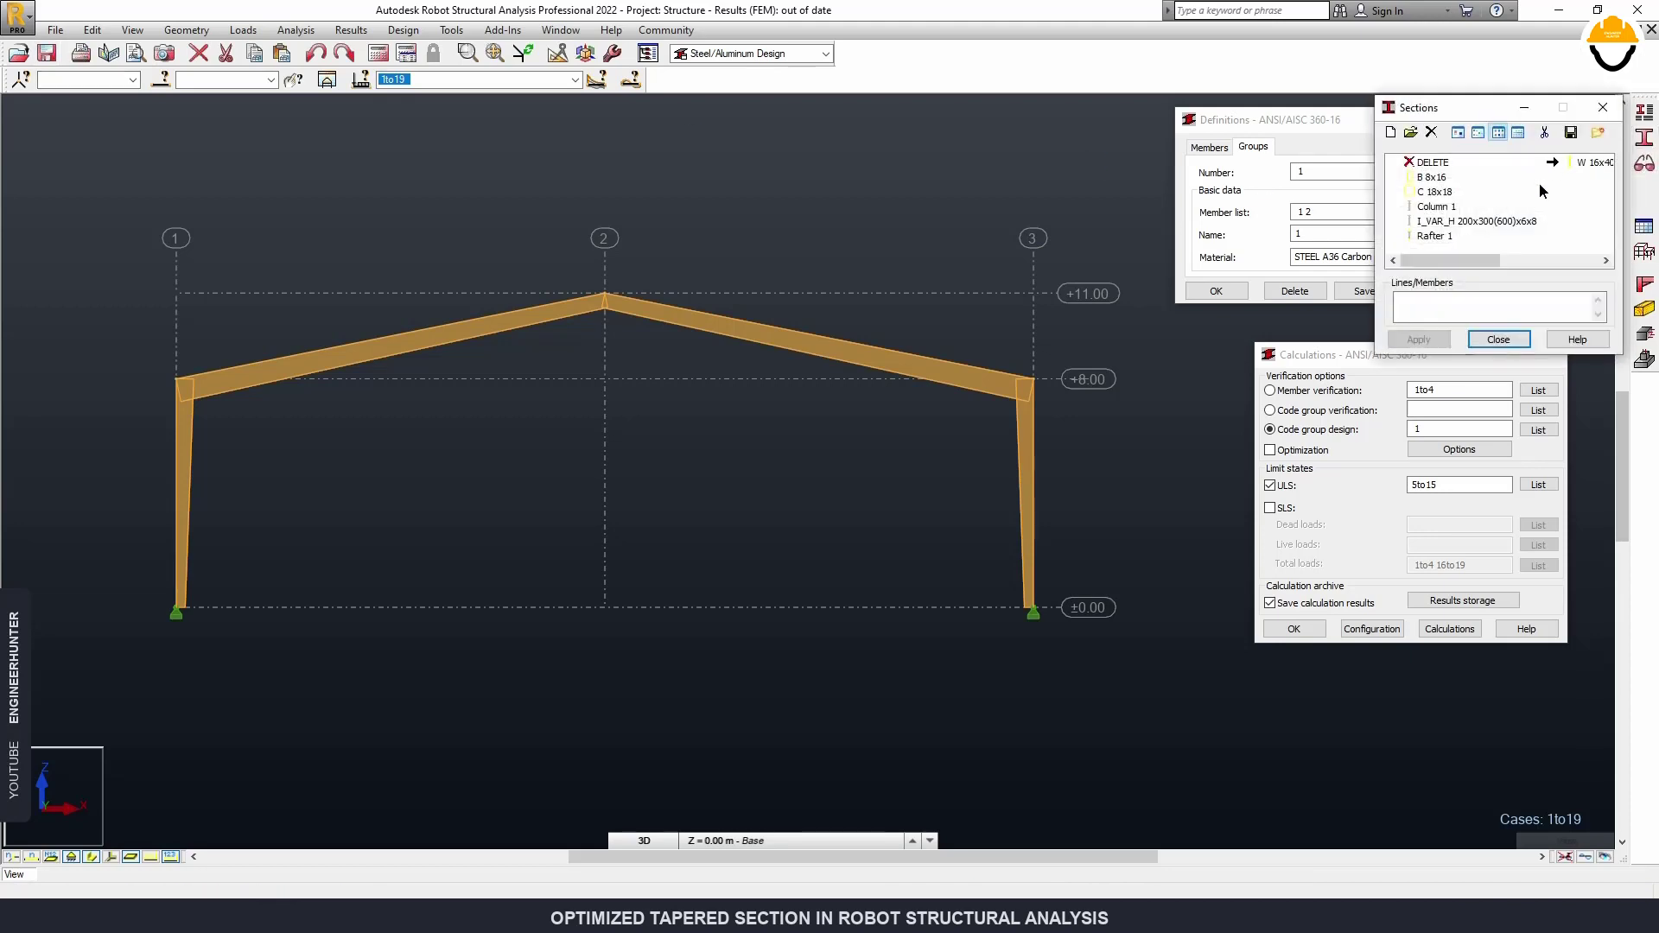
drag(1490, 112, 1254, 121)
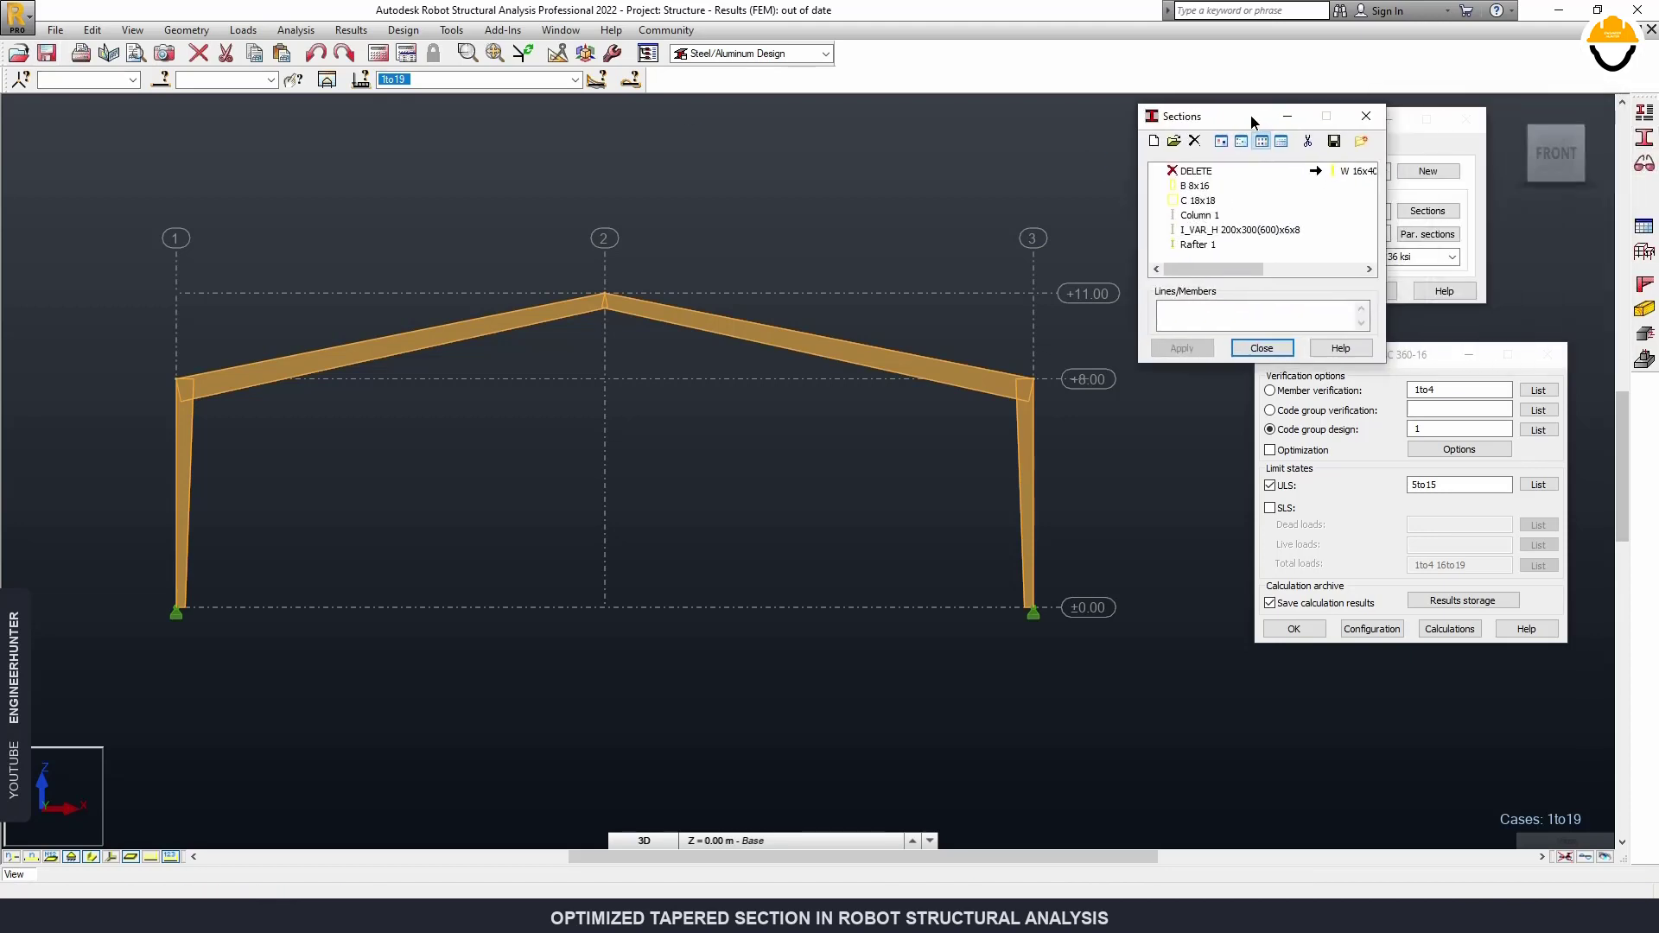
drag(1383, 361, 1406, 498)
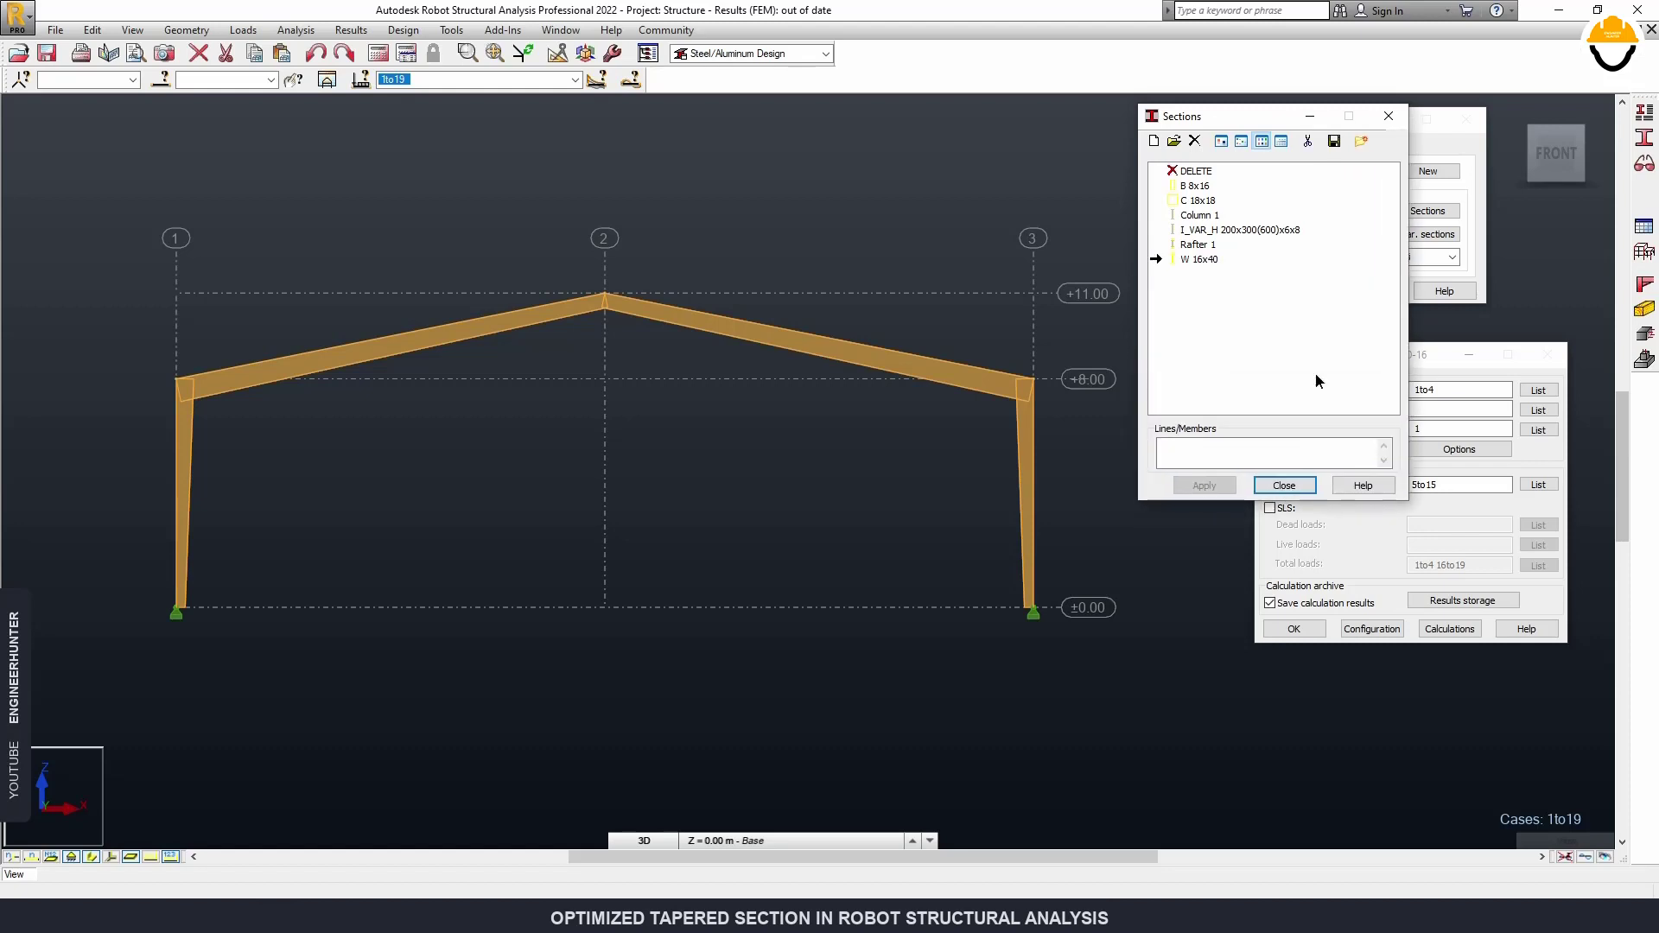
click(1246, 232)
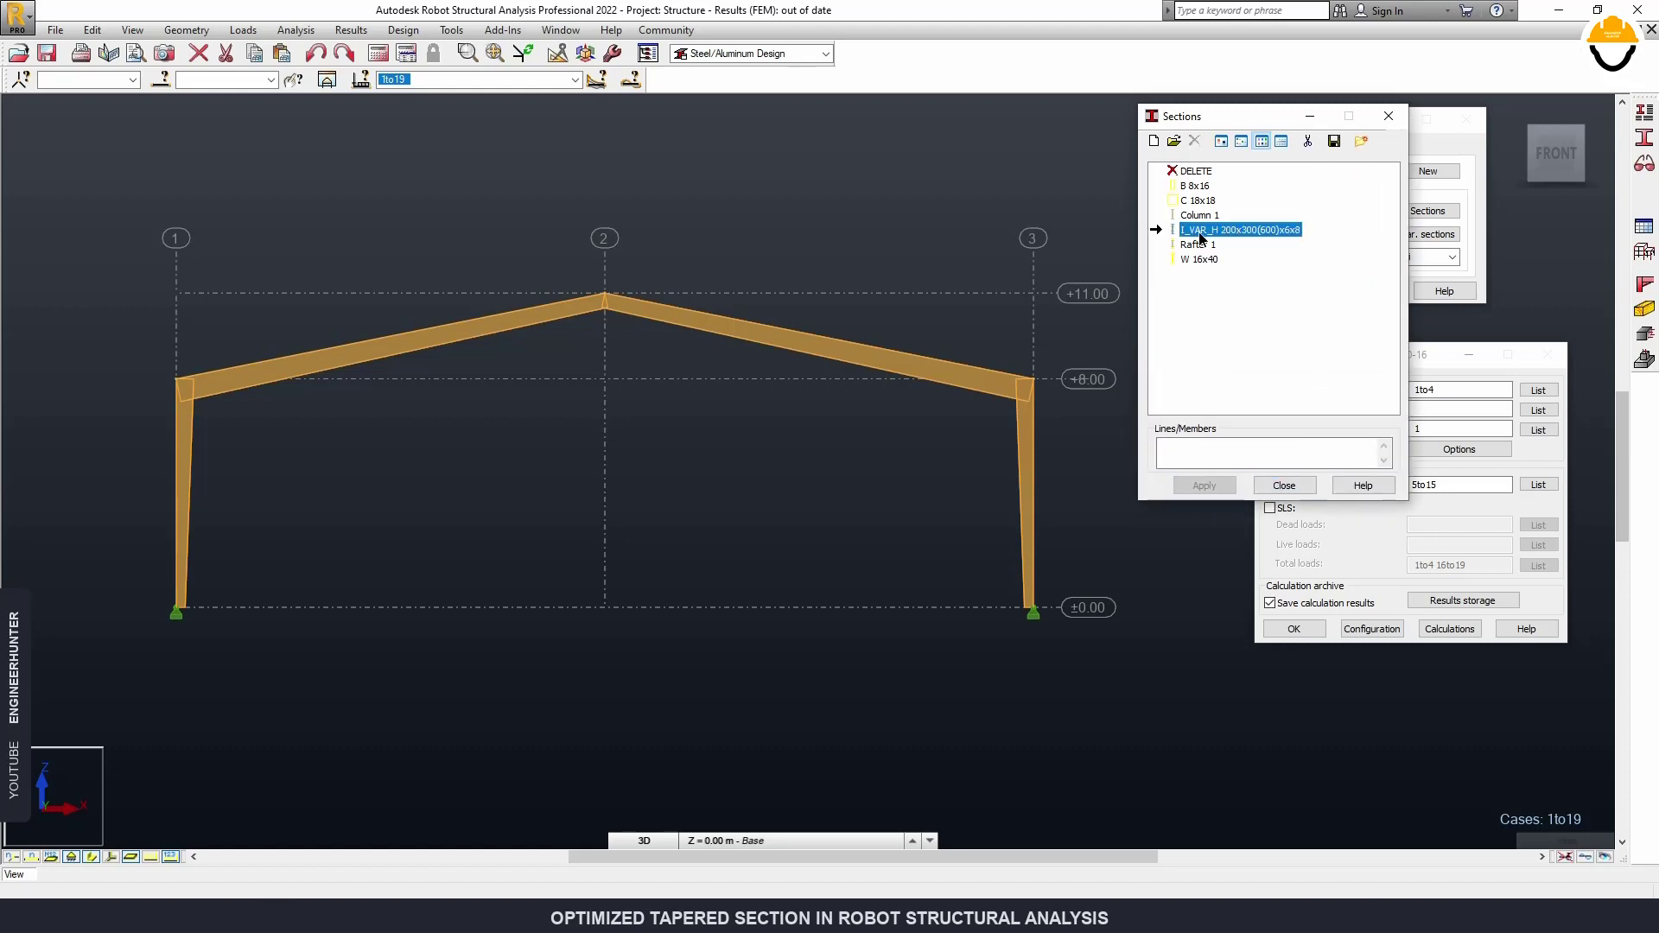
double_click(1210, 233)
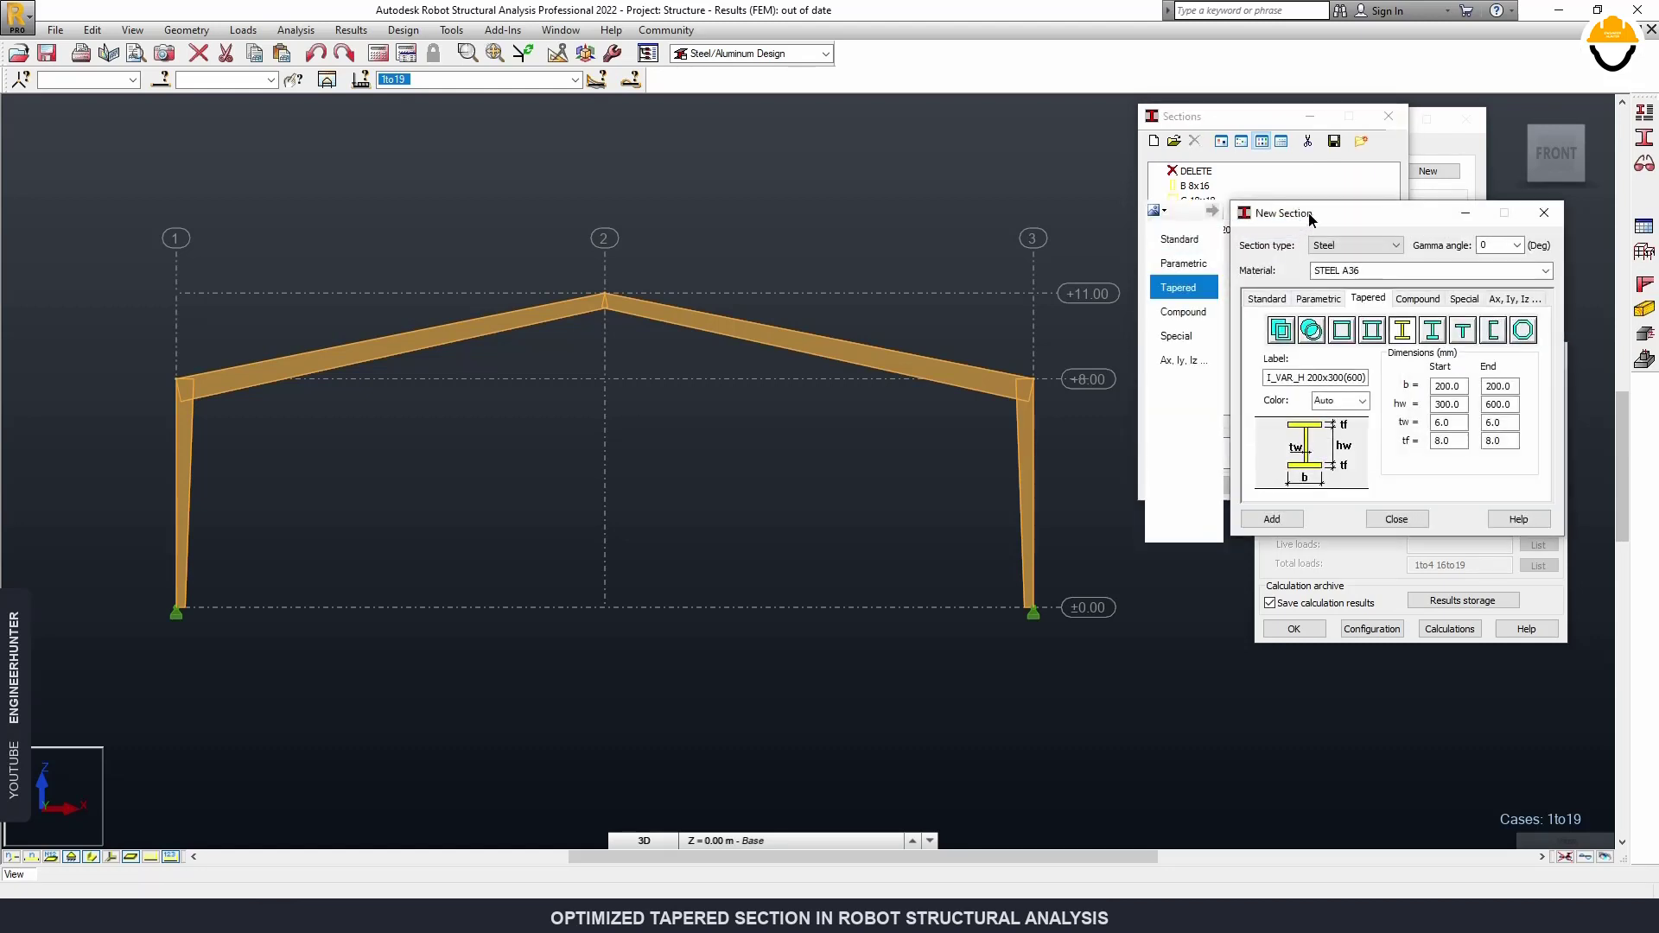
drag(1306, 207, 1188, 173)
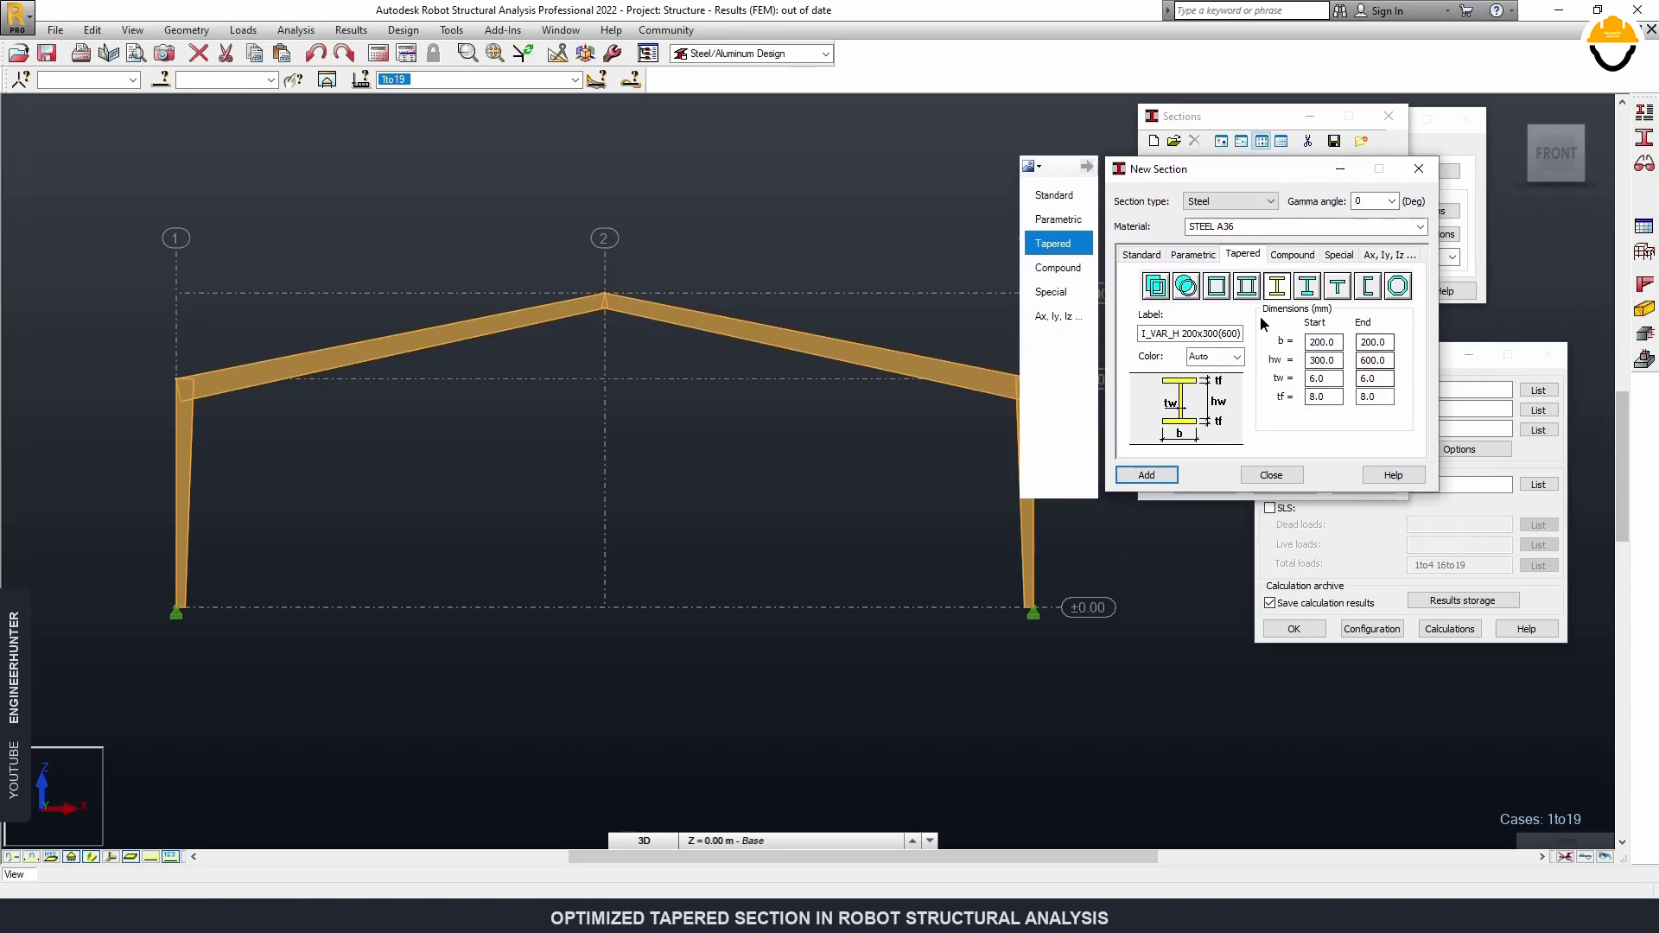
click(1418, 169)
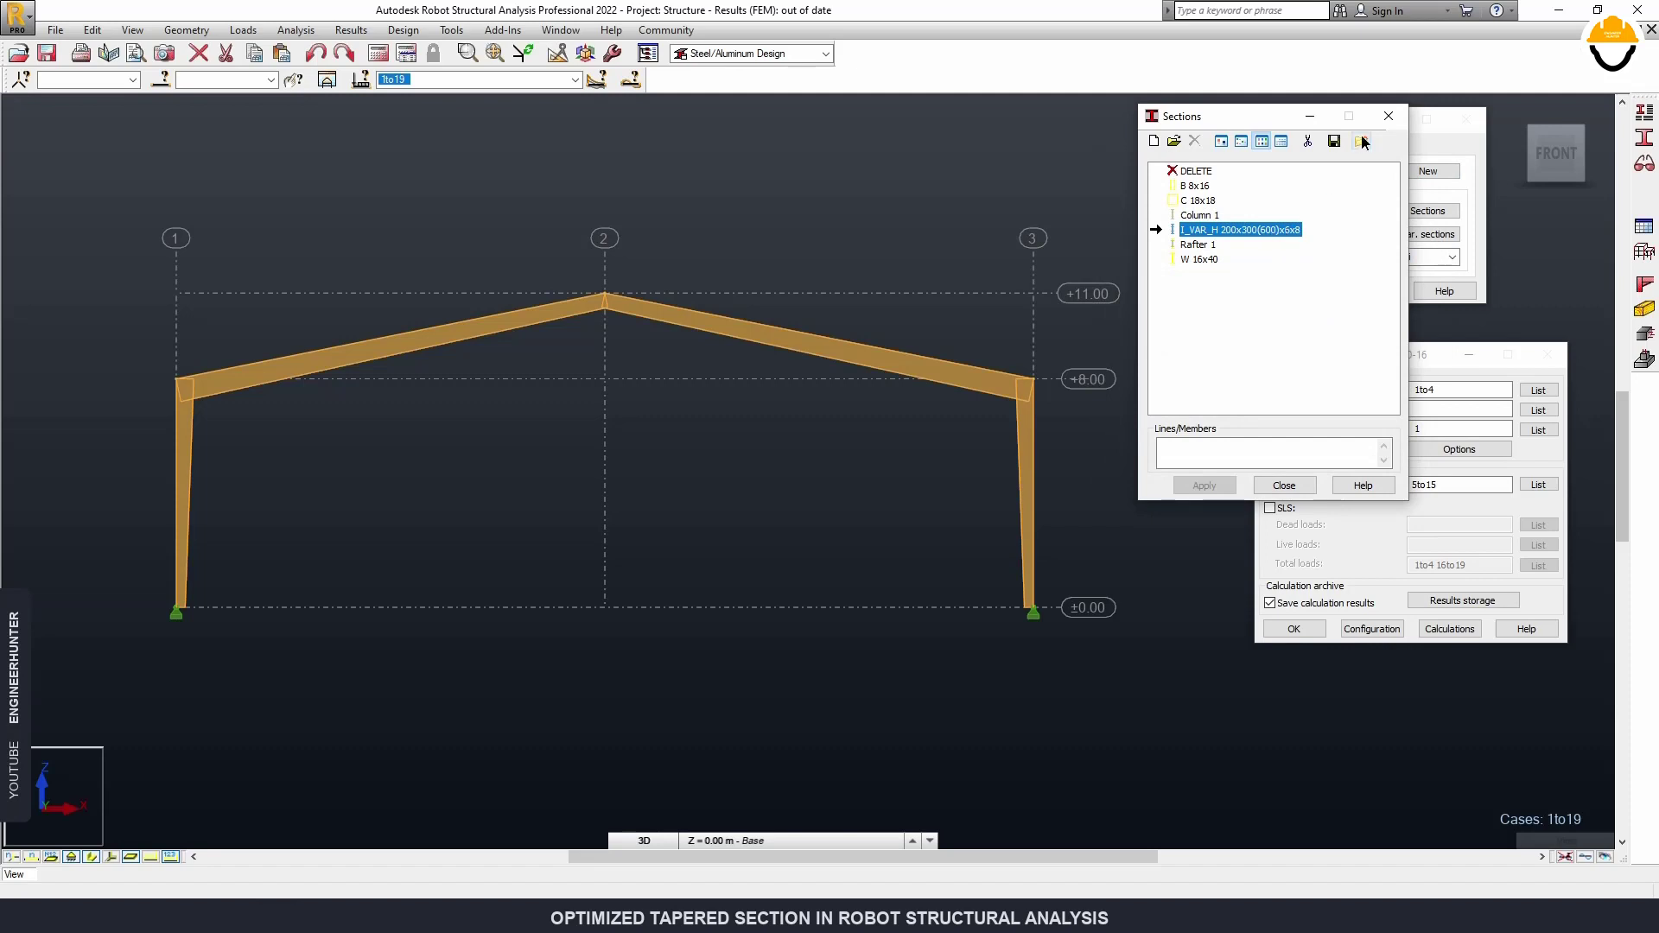
click(1388, 116)
Create a new design group number 2, named 2, with members 3 and 4.
right_click(899, 172)
click(1042, 174)
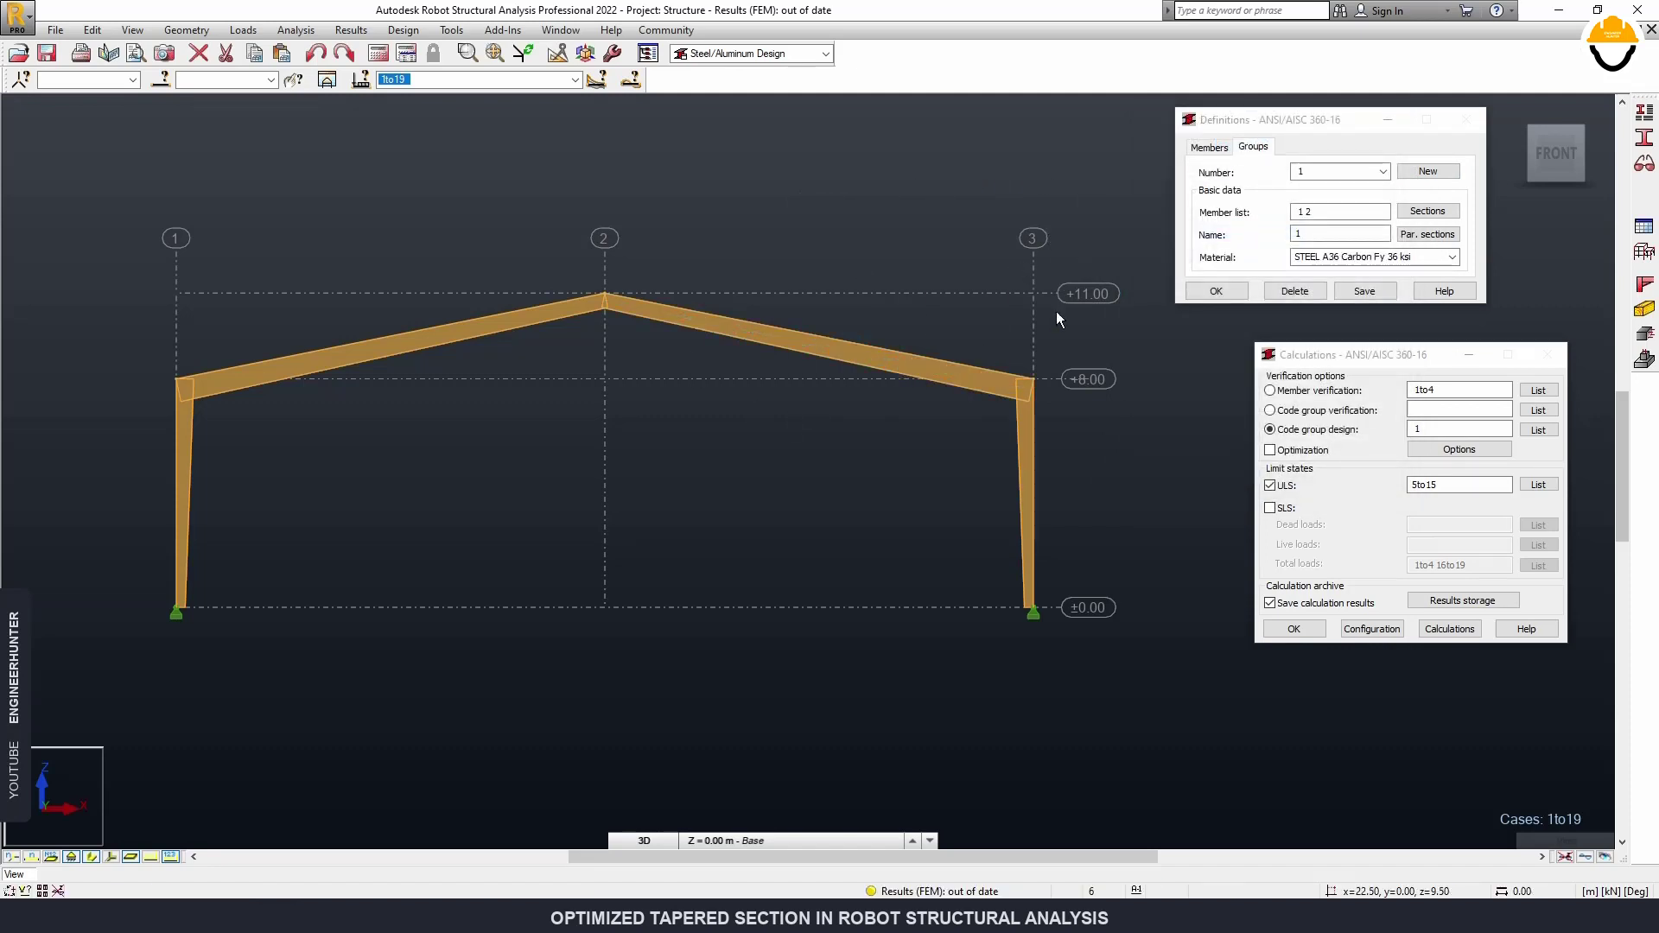
click(1438, 170)
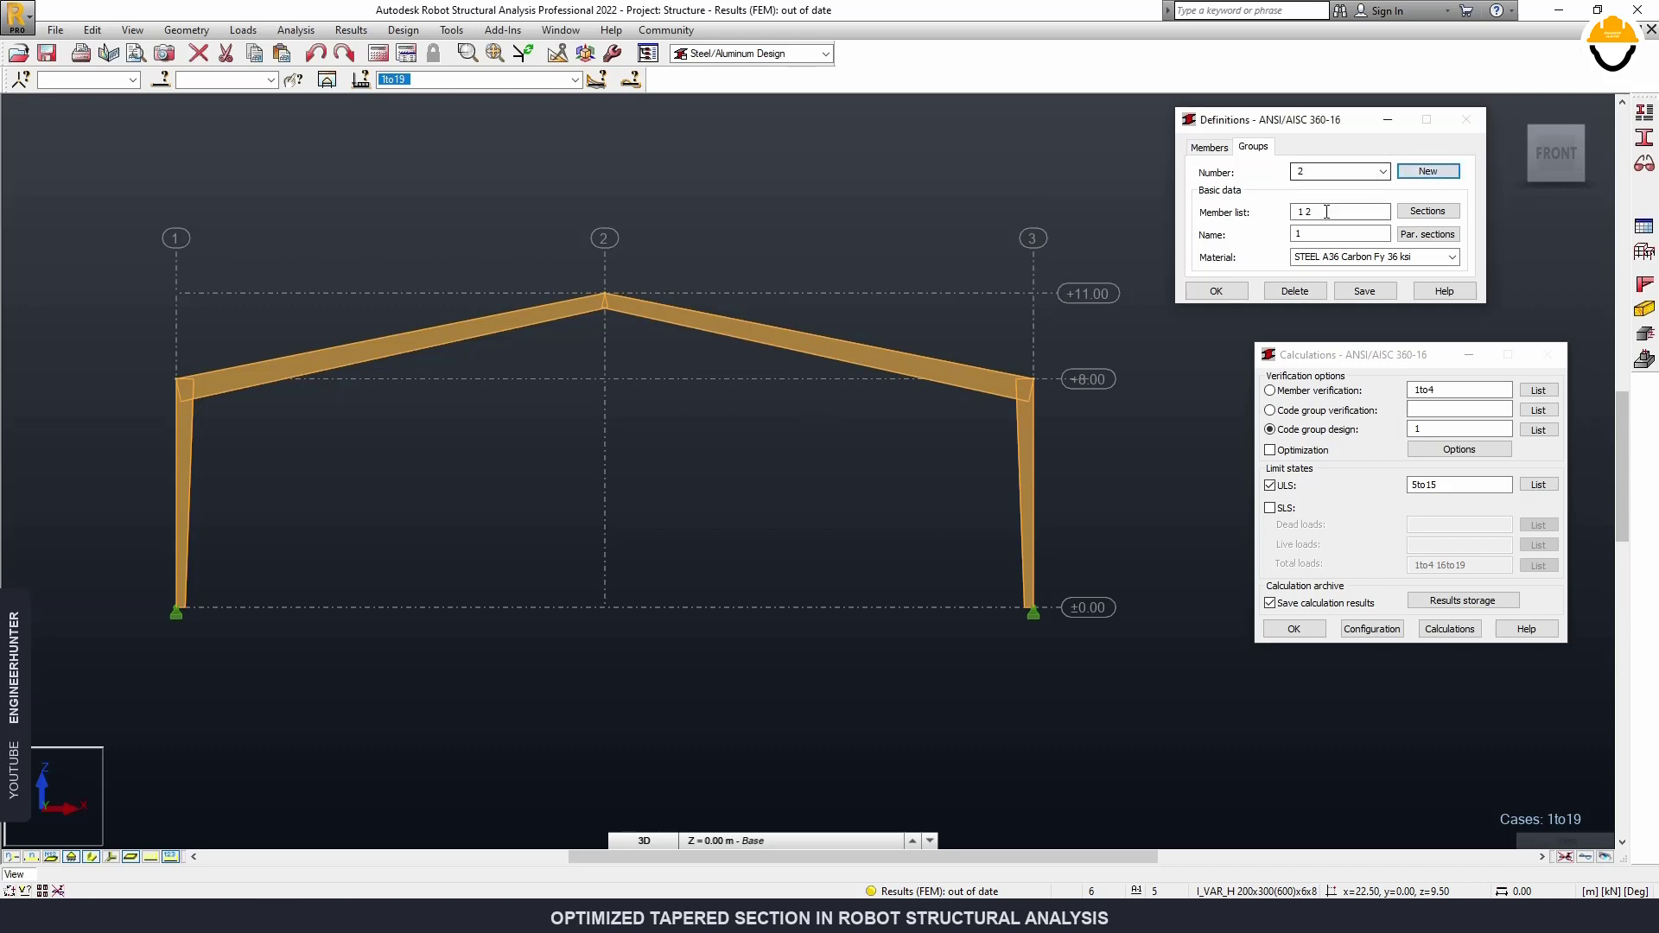
key(BackSpace)
text(2)
click(1331, 211)
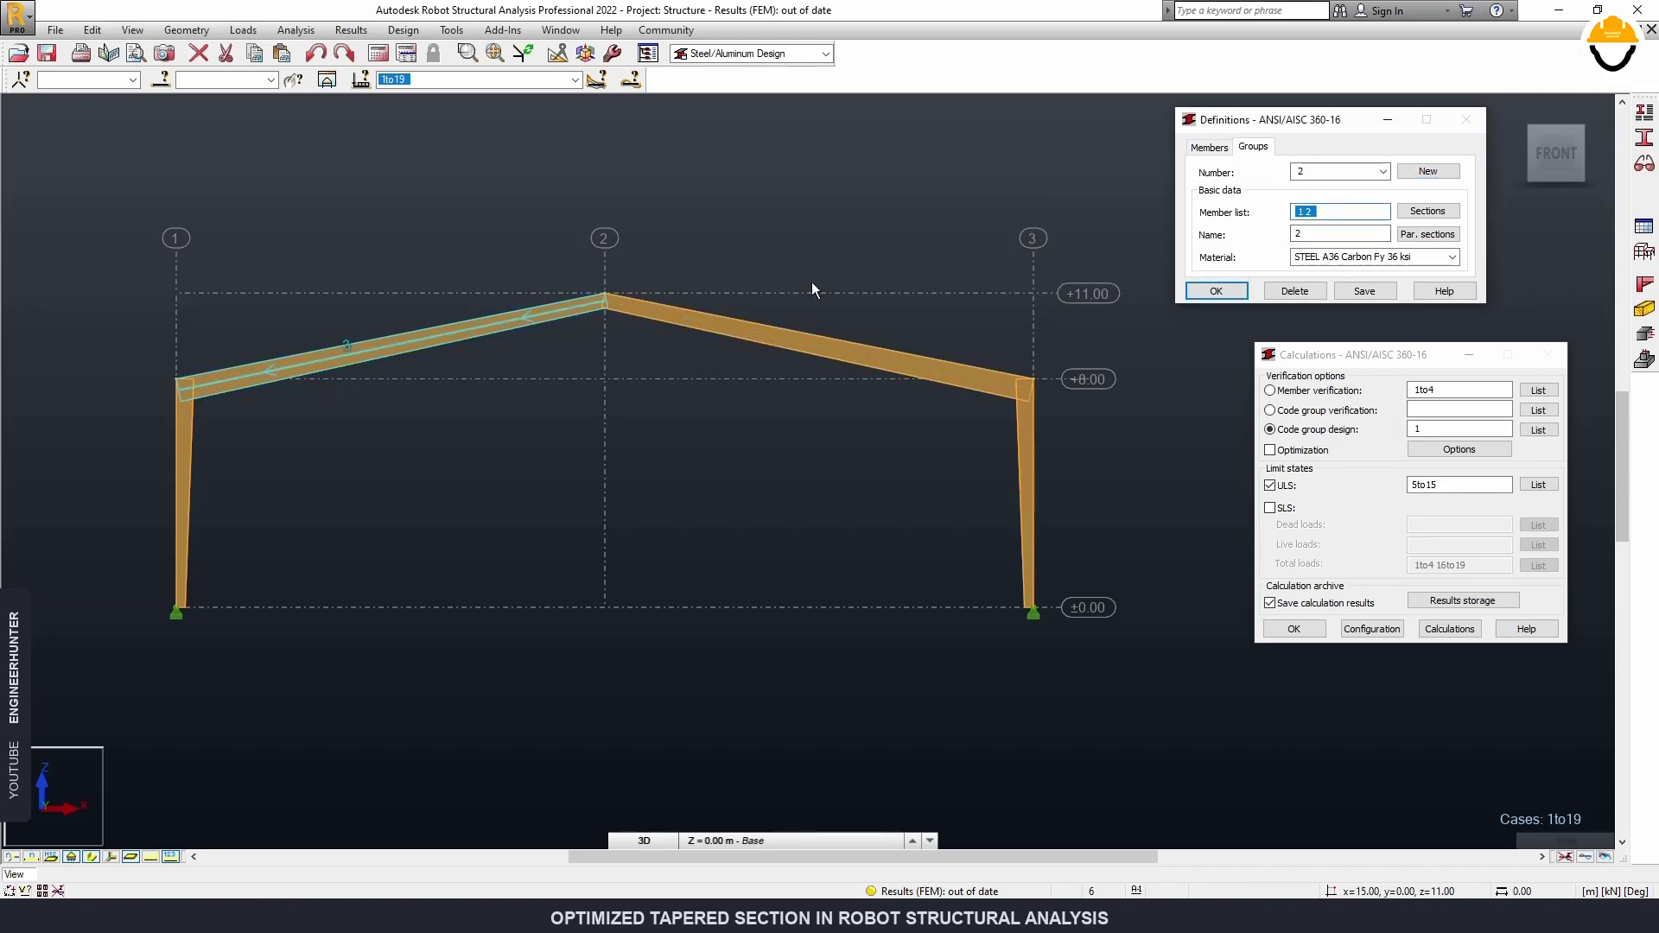
text(3 4)
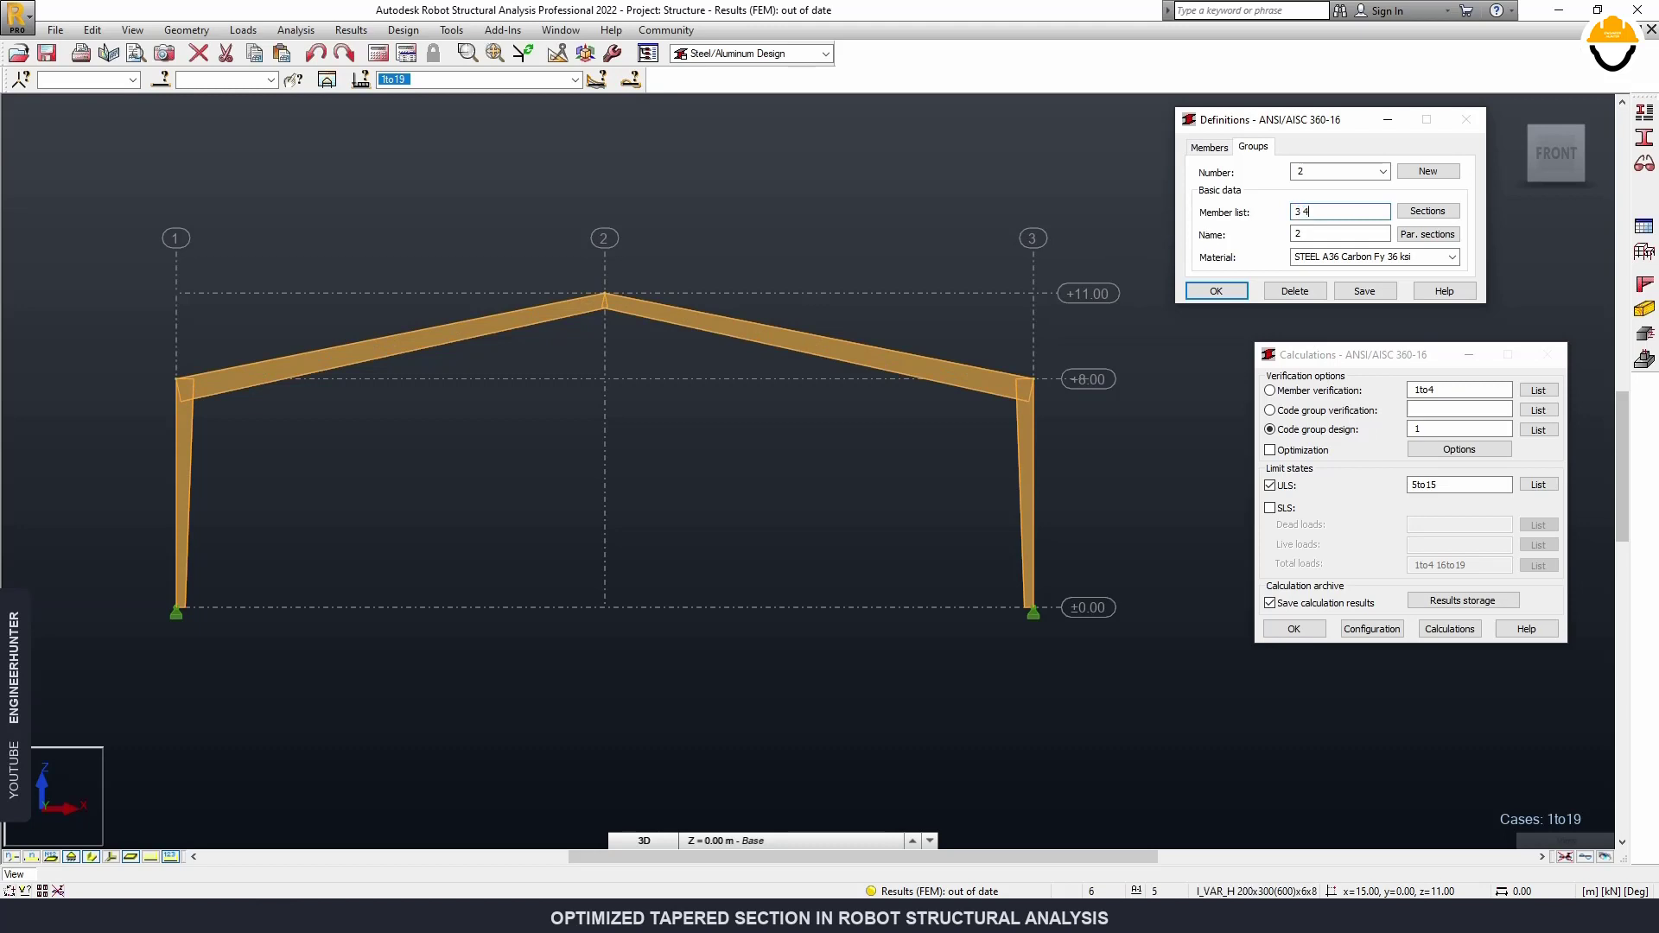
Set h1 to 600 mm for the three varying parametrized sections I_VAR_H, I_VAR_H_1 and I_VAR_H_2 in group 2.
click(1418, 237)
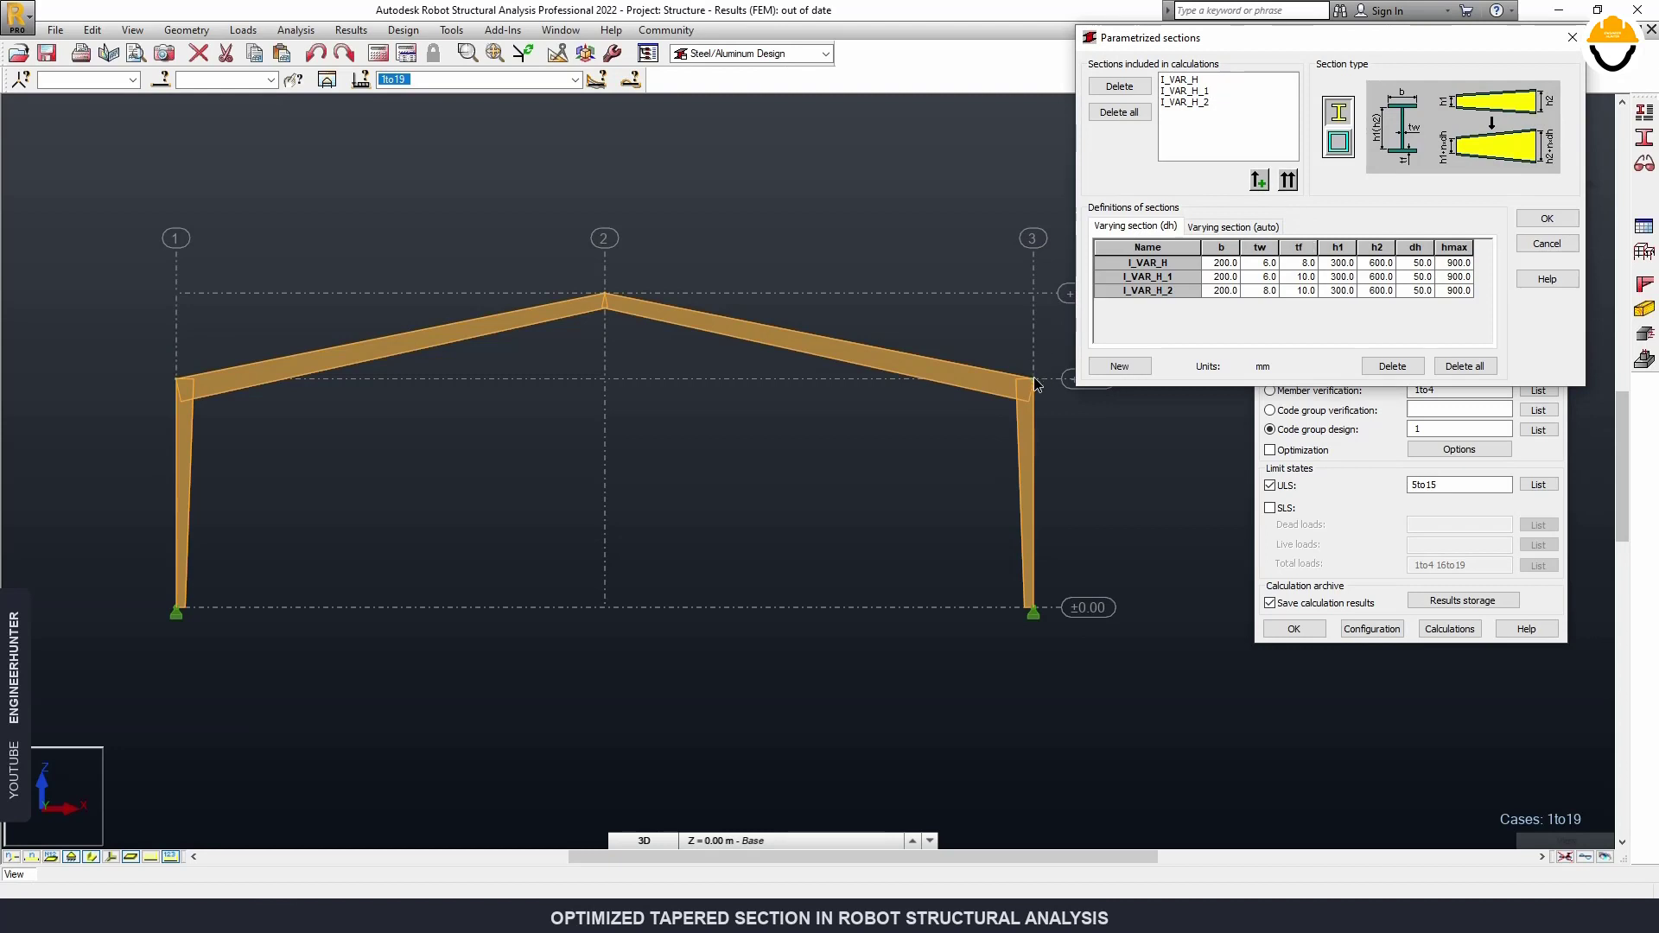
click(1345, 263)
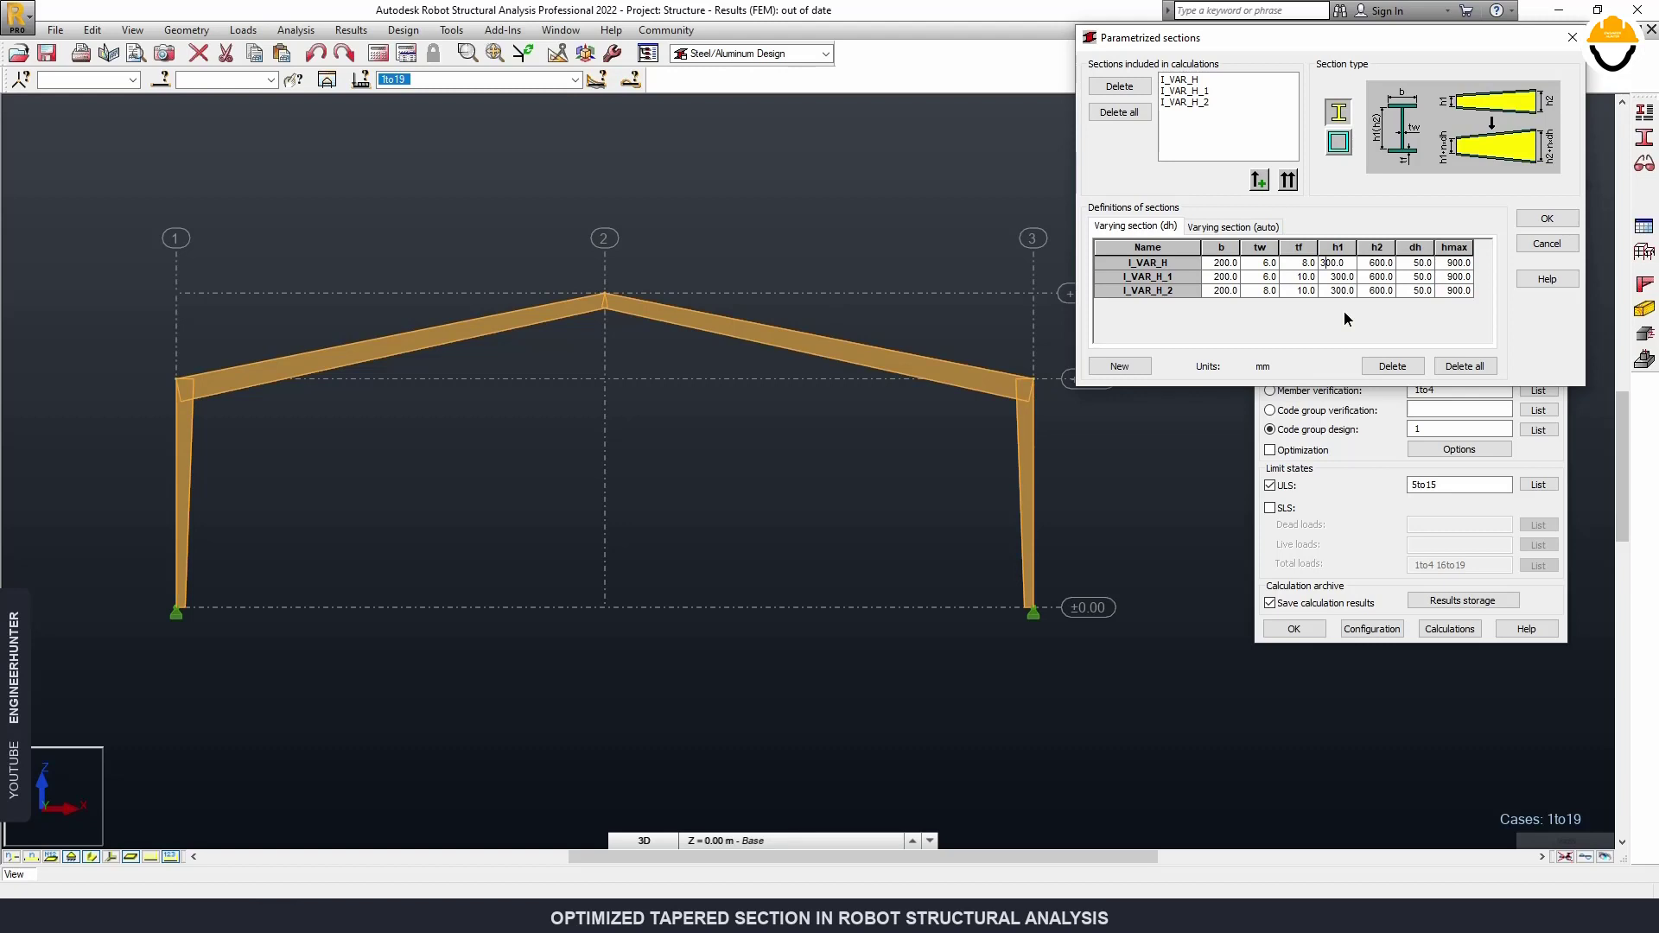
key(Down)
text(600)
key(Down)
text(600)
Set h2 to 300 mm for the three varying sections, accept the parametrized sections and save group 2.
click(1369, 263)
key(BackSpace)
text(3)
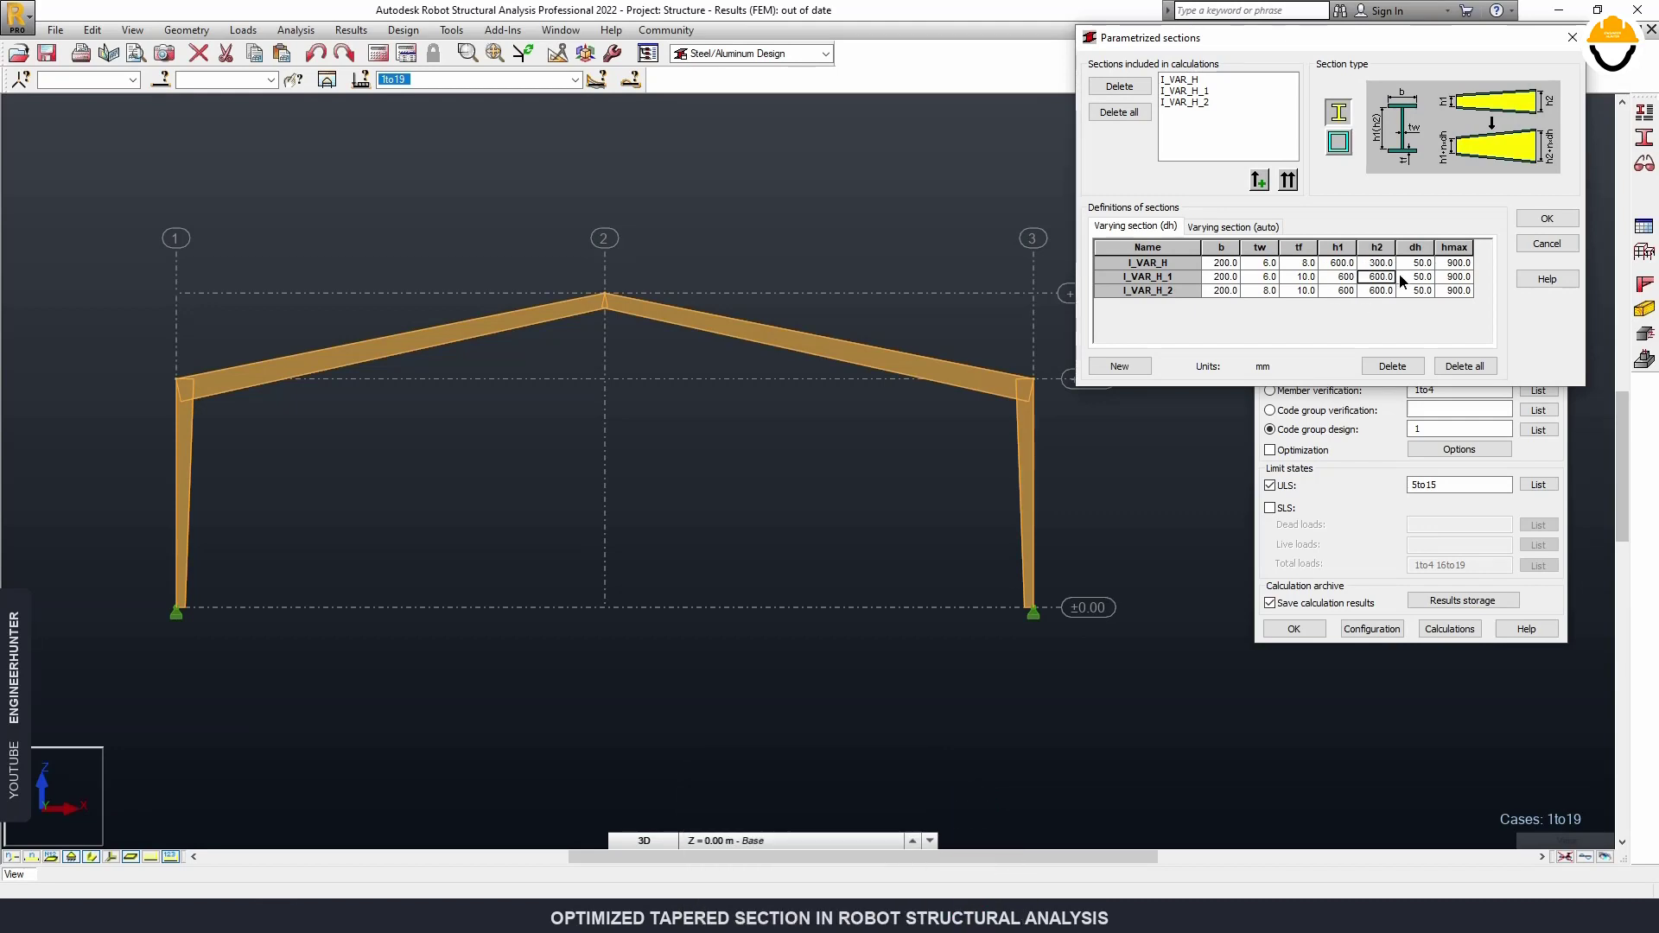
text(00)
key(Down)
text(300)
key(Tab)
click(1547, 219)
click(1365, 291)
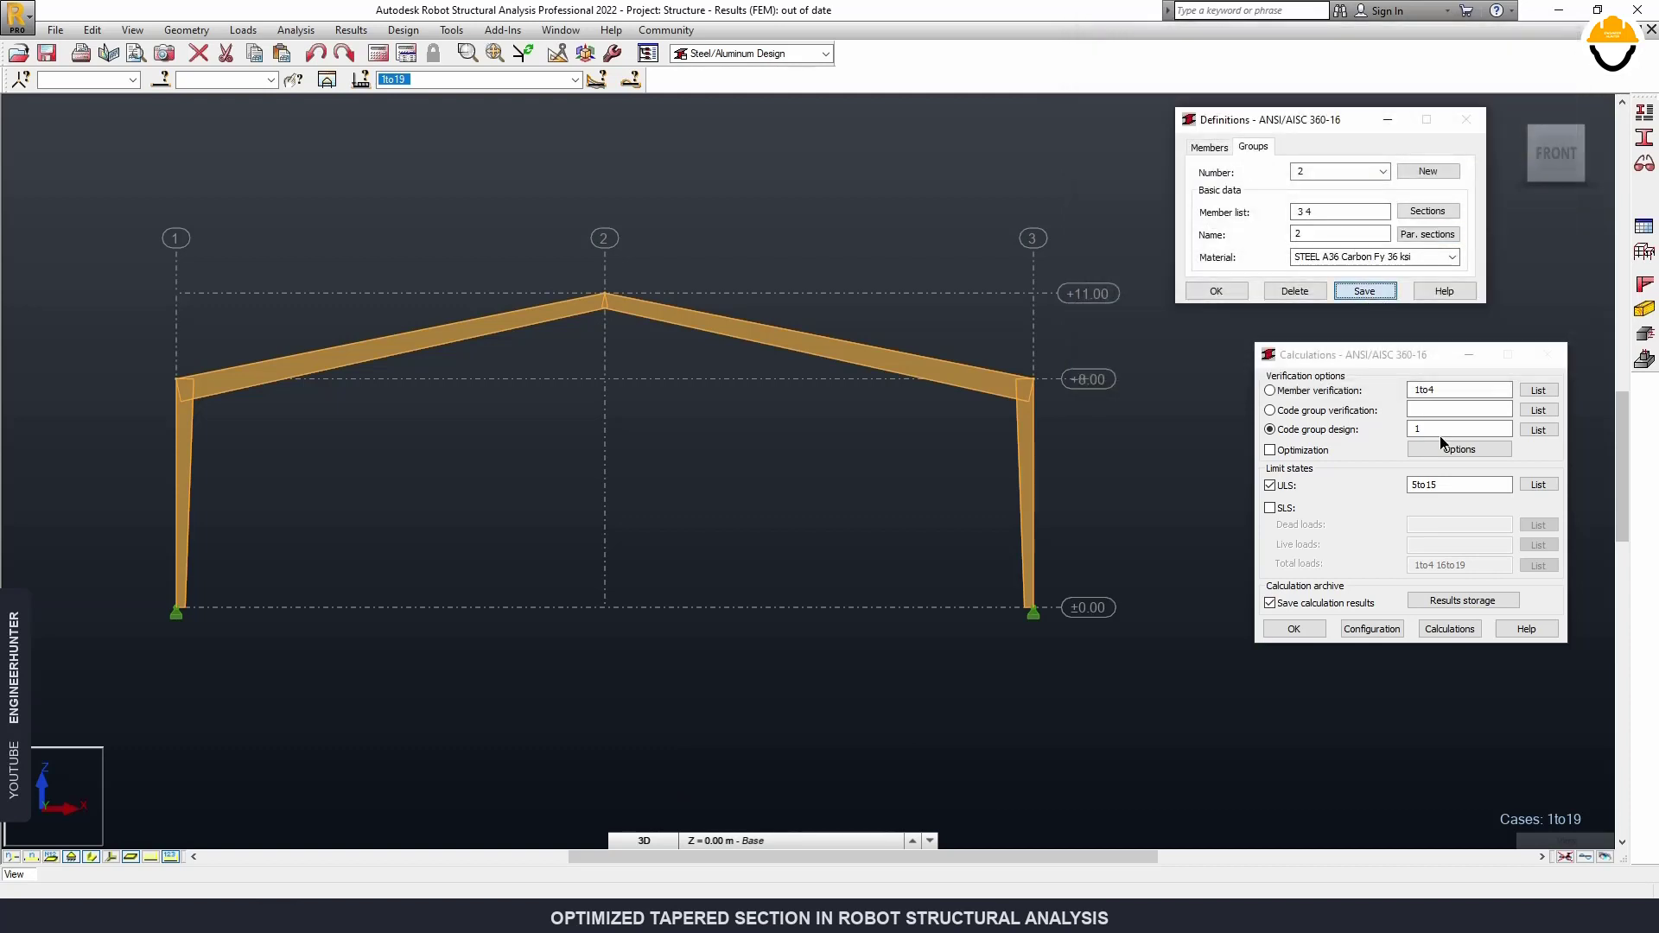
Set the code group design calculation to group 2.
click(1377, 442)
text(2)
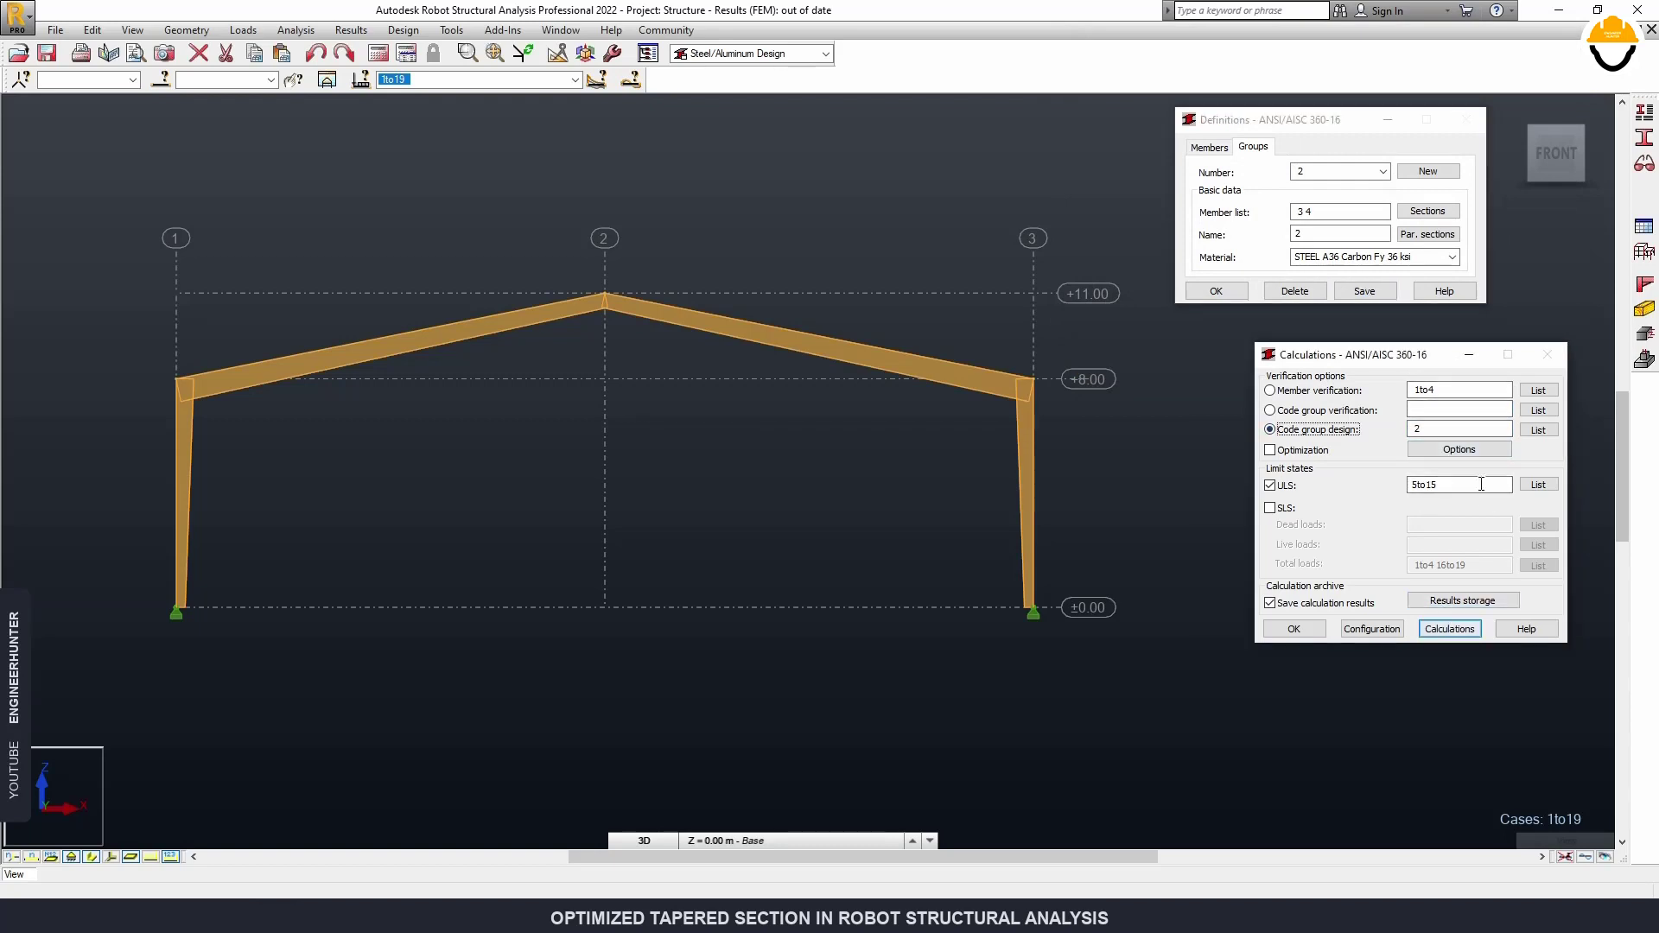
Open the Beam member type definition and name the new member type Rafter 2.
click(1642, 135)
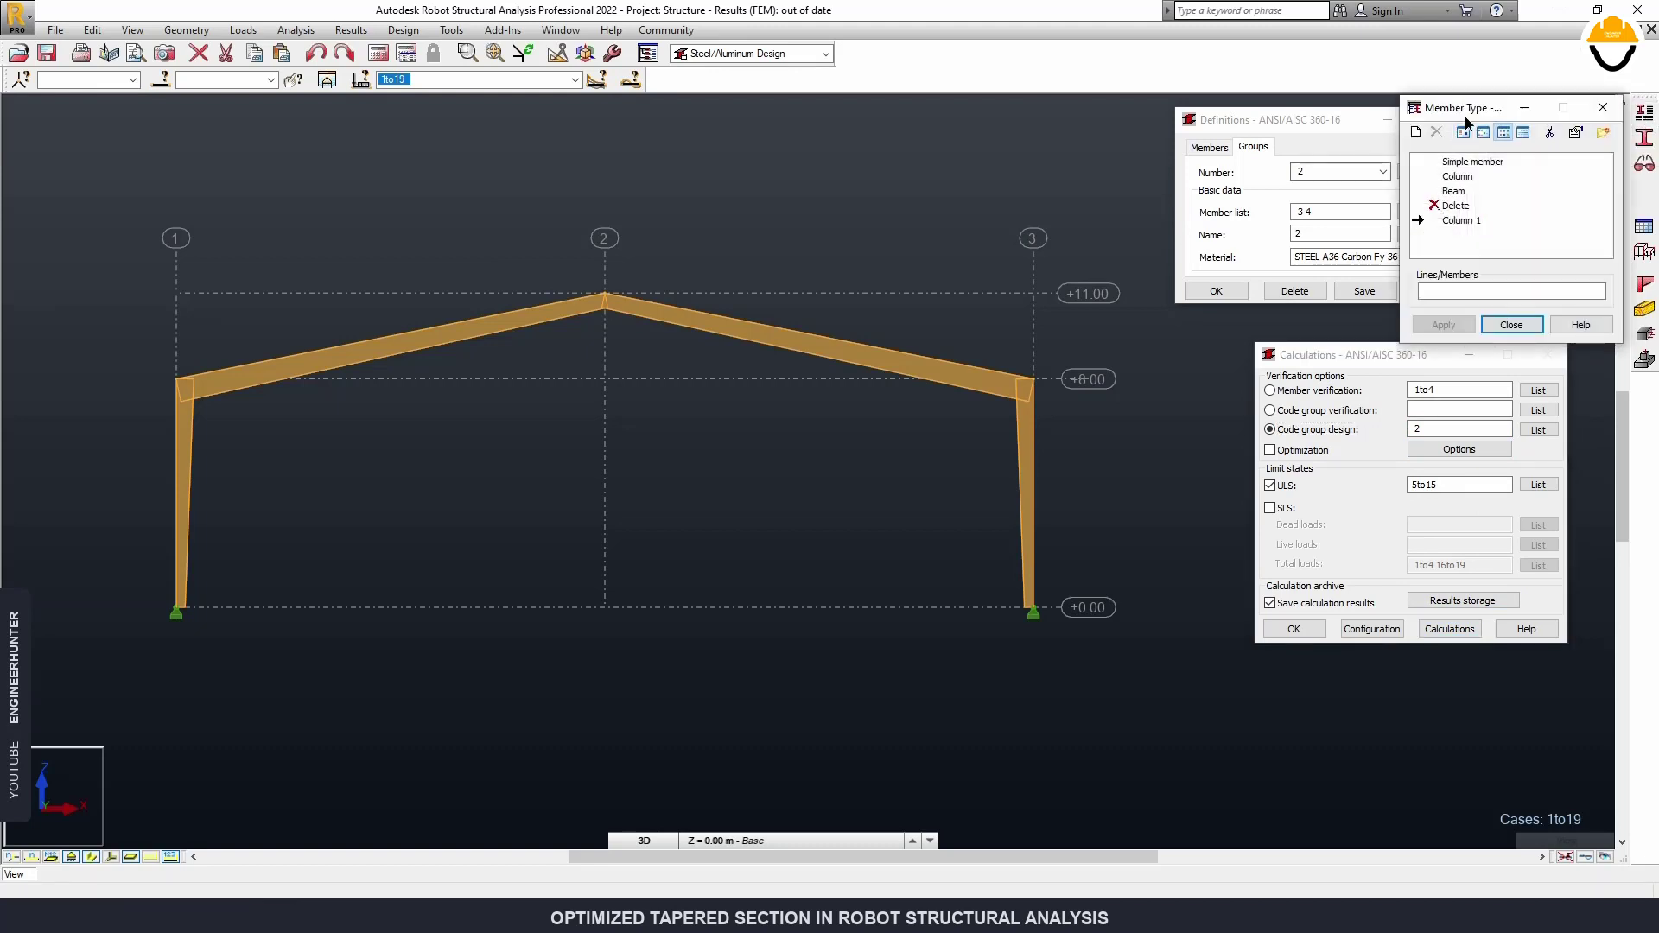
drag(1466, 121, 1268, 127)
double_click(1267, 206)
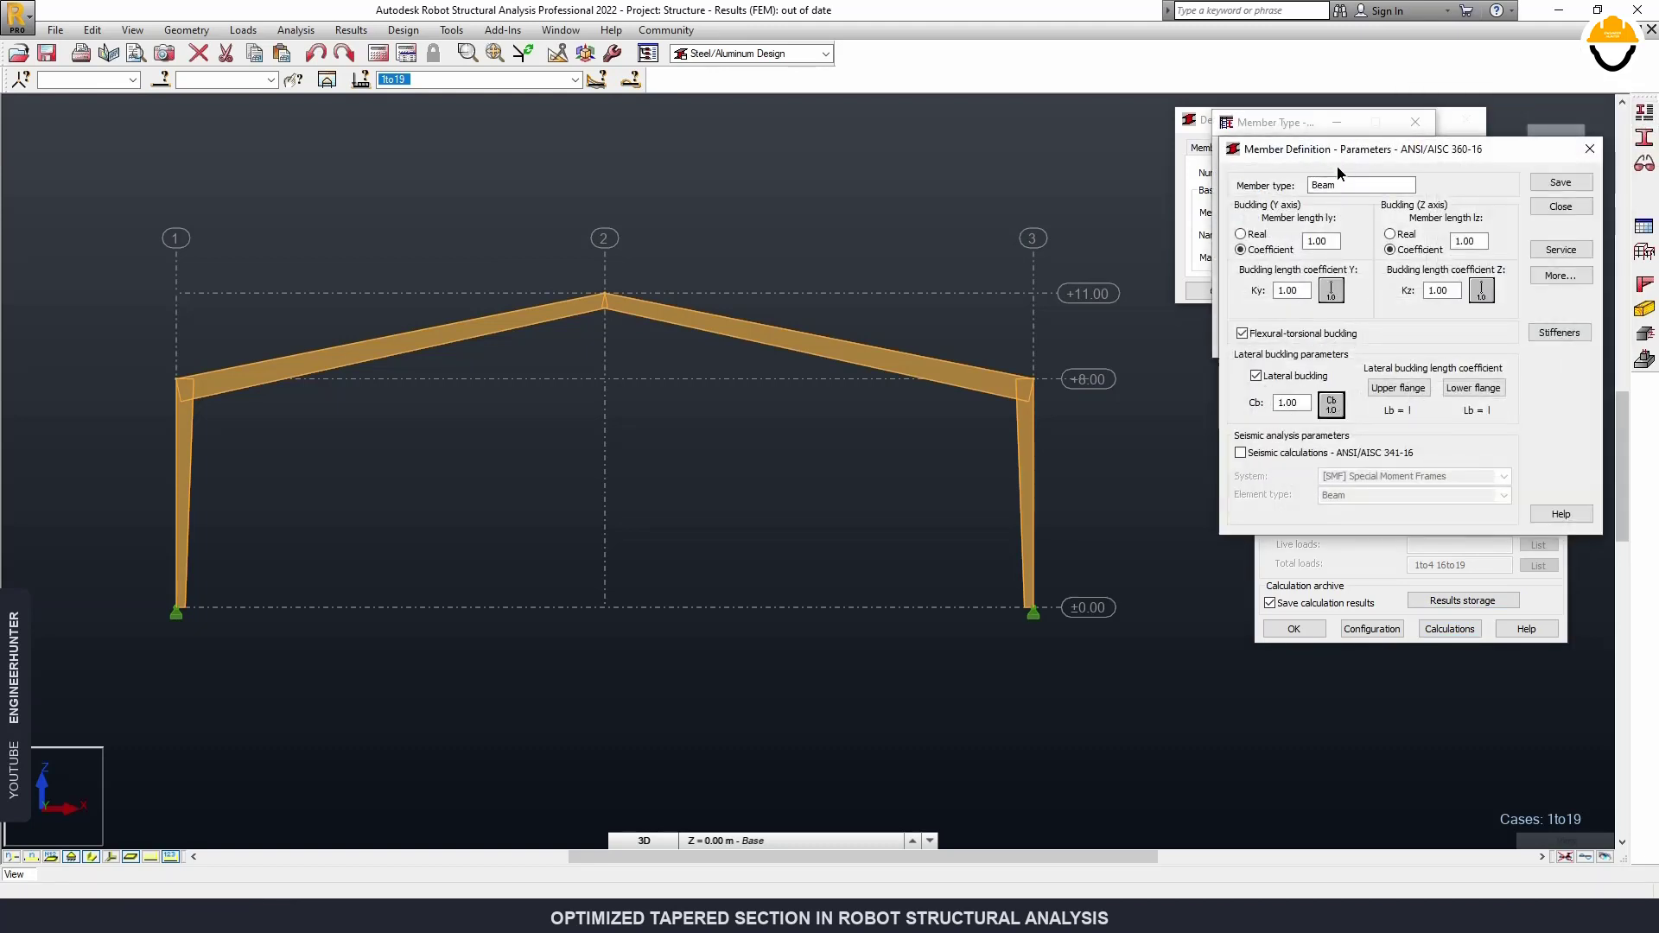
text(Rafter 2)
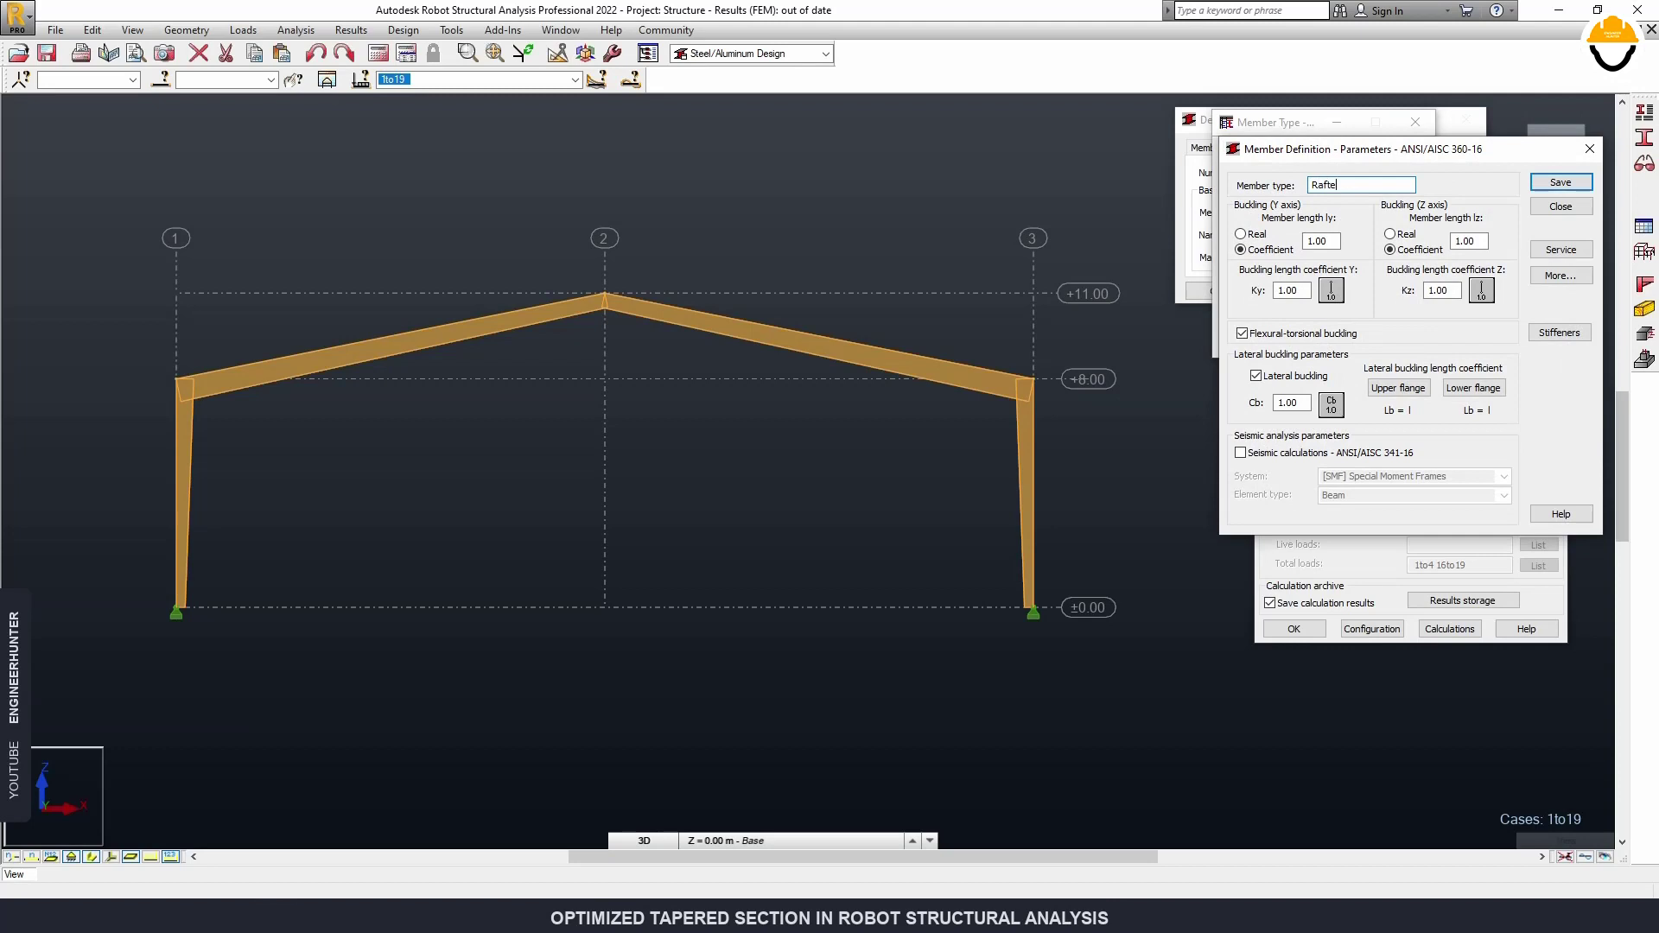
Set Rafter 2's Z-axis buckling to internal bracings with manual real coordinates at 2, 4, 6, 8 and 10 m.
click(1481, 291)
click(1383, 358)
click(1508, 285)
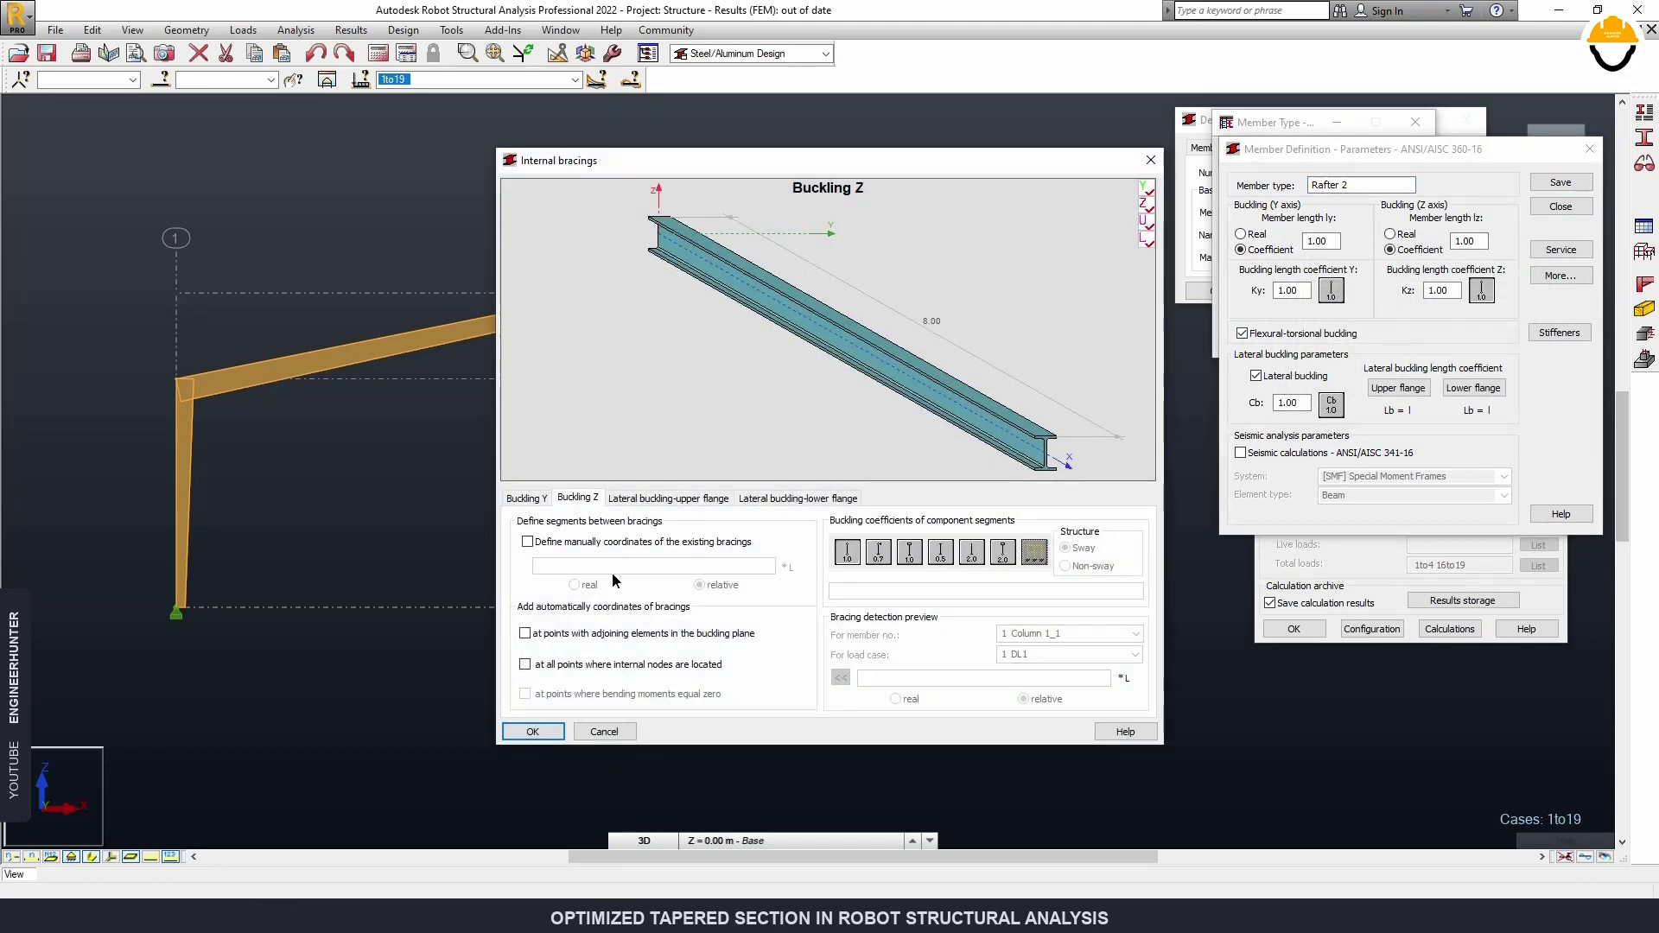
click(527, 542)
click(599, 562)
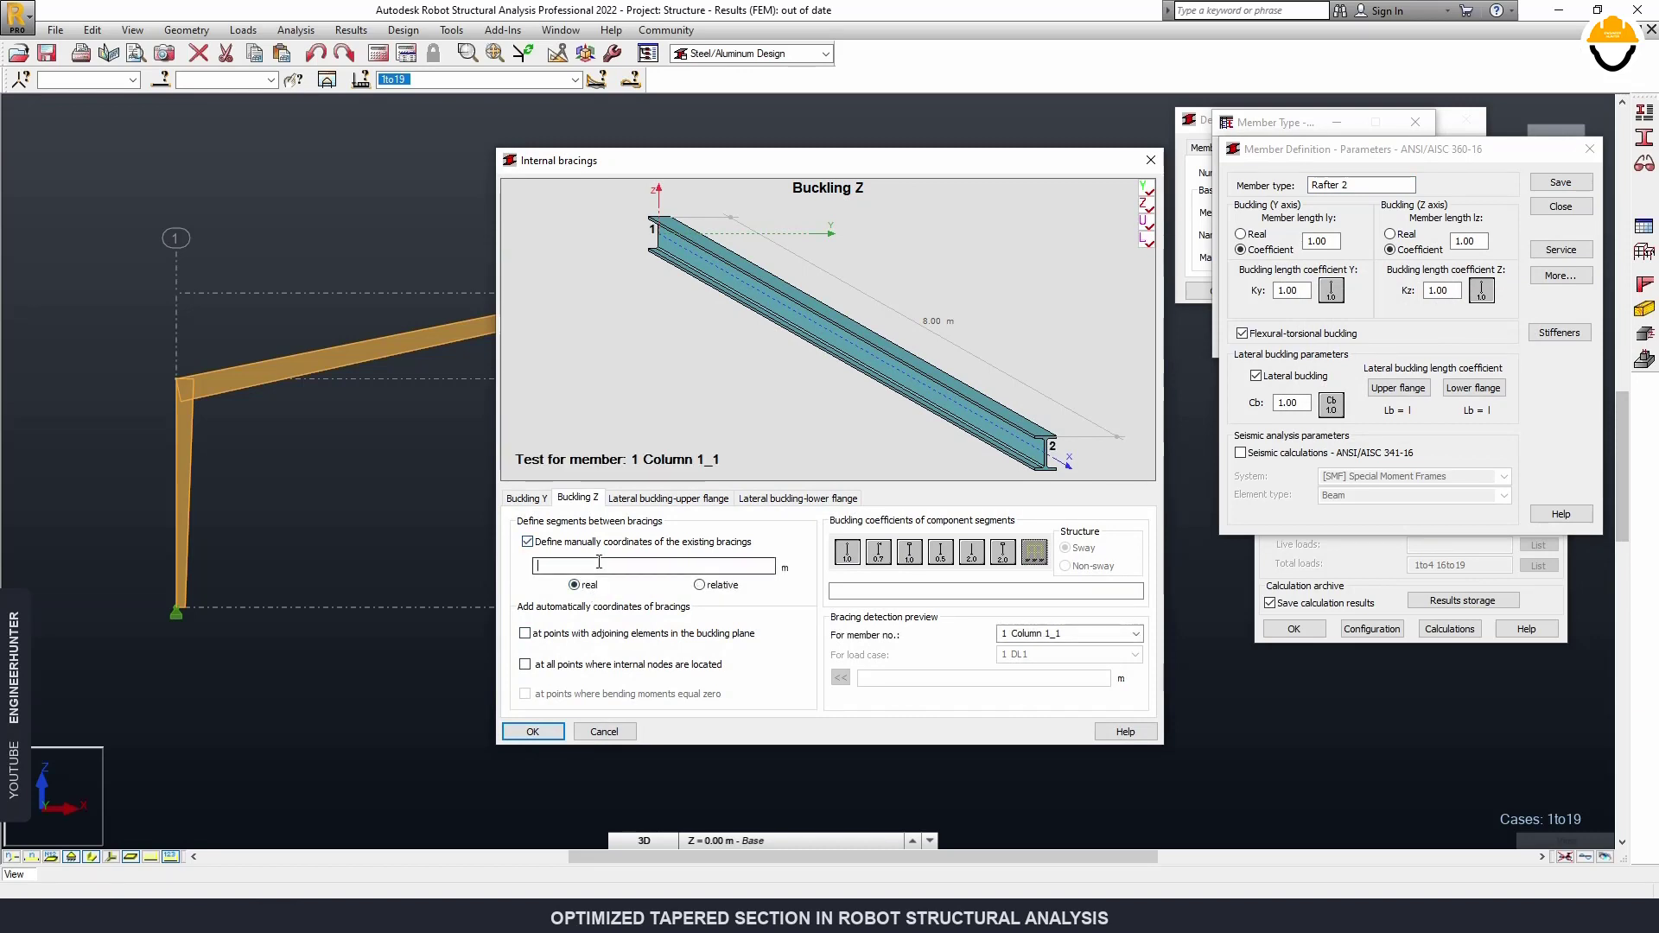
text(2,4,)
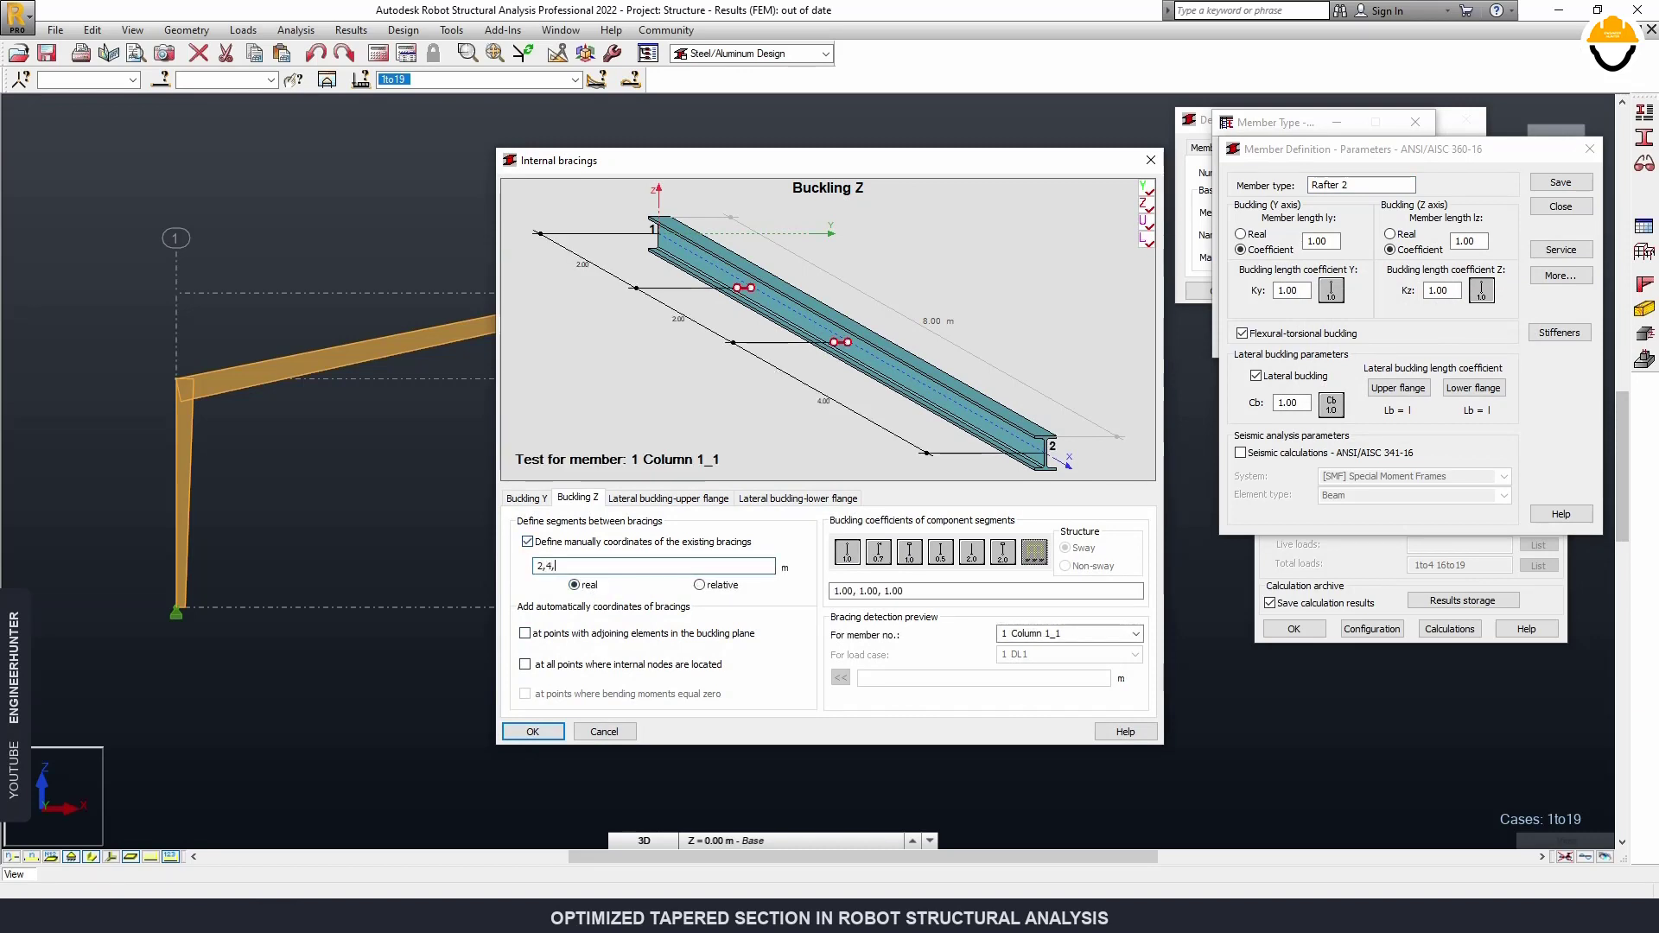
text(6,8,10)
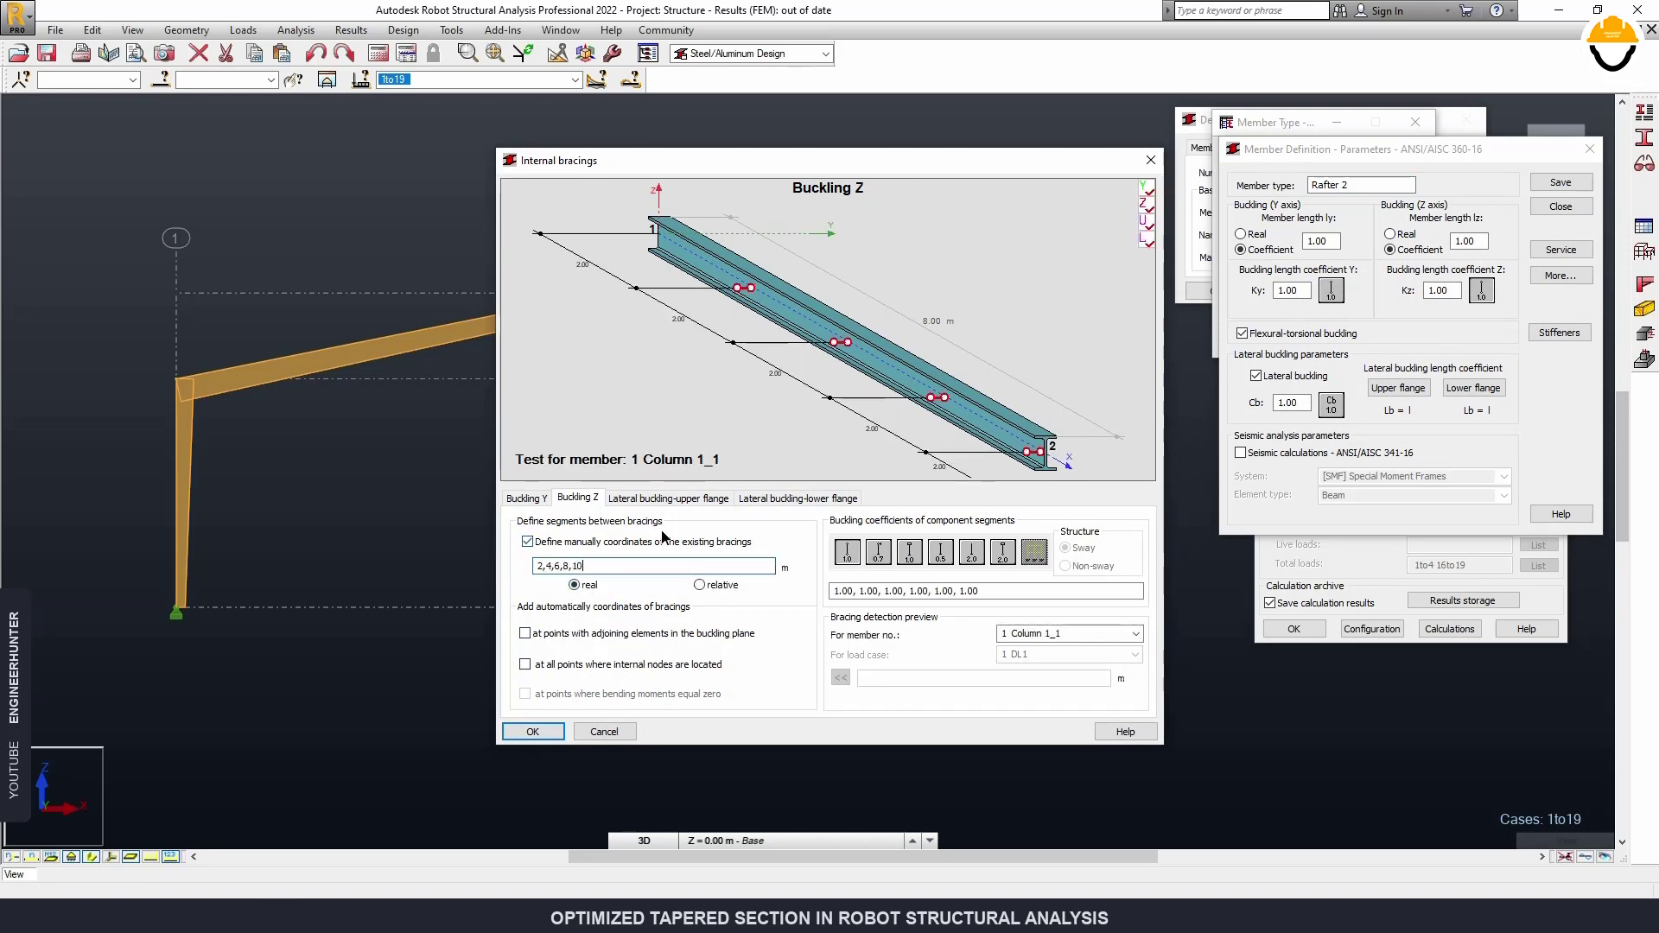
Preview the Z-buckling bracings on member 3 and add bracing coordinates at 12 and 14 m.
key(Tab)
key(Tab)
key(Down)
key(Down)
click(625, 565)
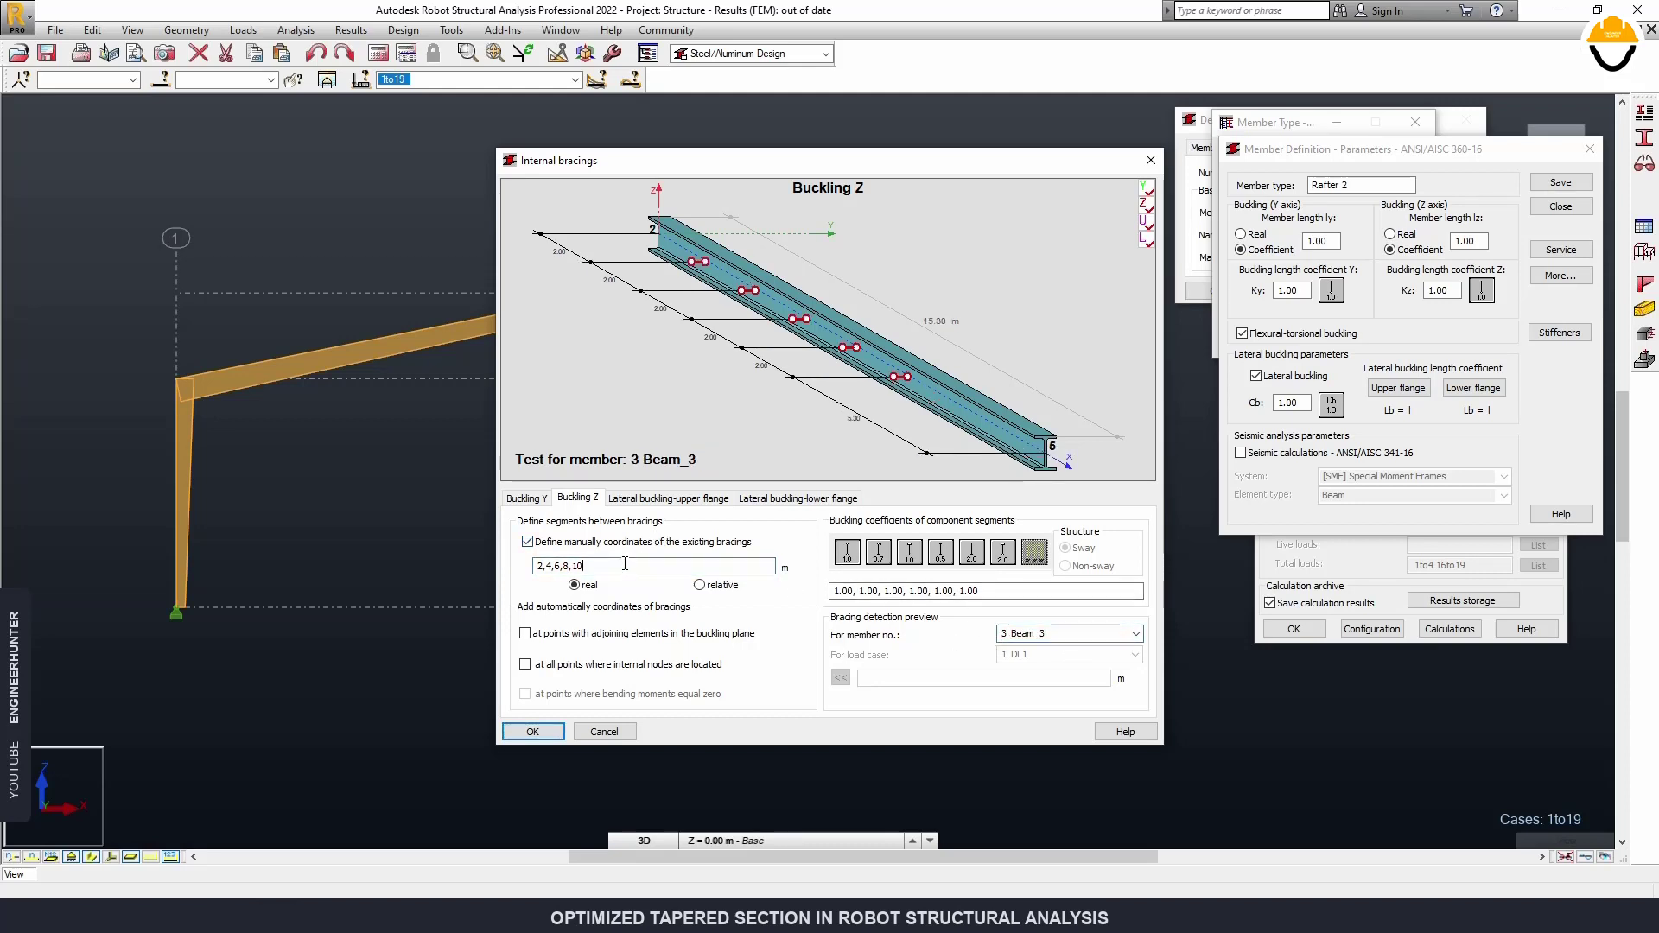
text(,12,14)
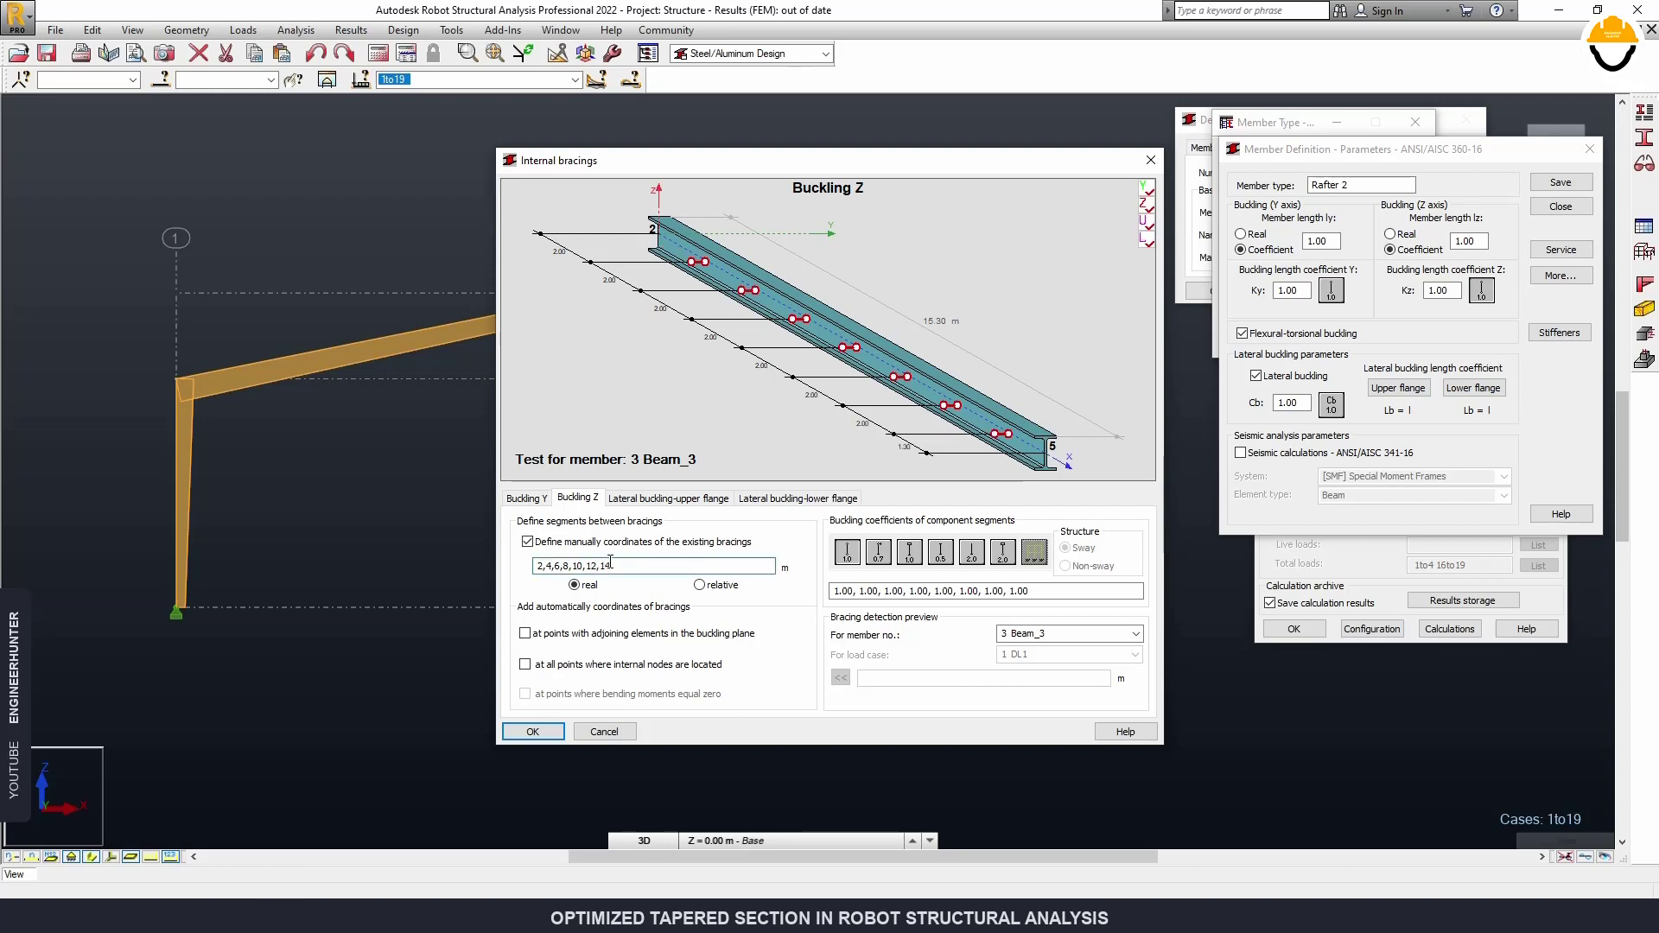
Define upper flange bracings at 2, 4, 6, 8, 10, 12 and 14 m and lower flange bracings at 2, 8 and 14 m.
drag(611, 563, 511, 576)
click(672, 502)
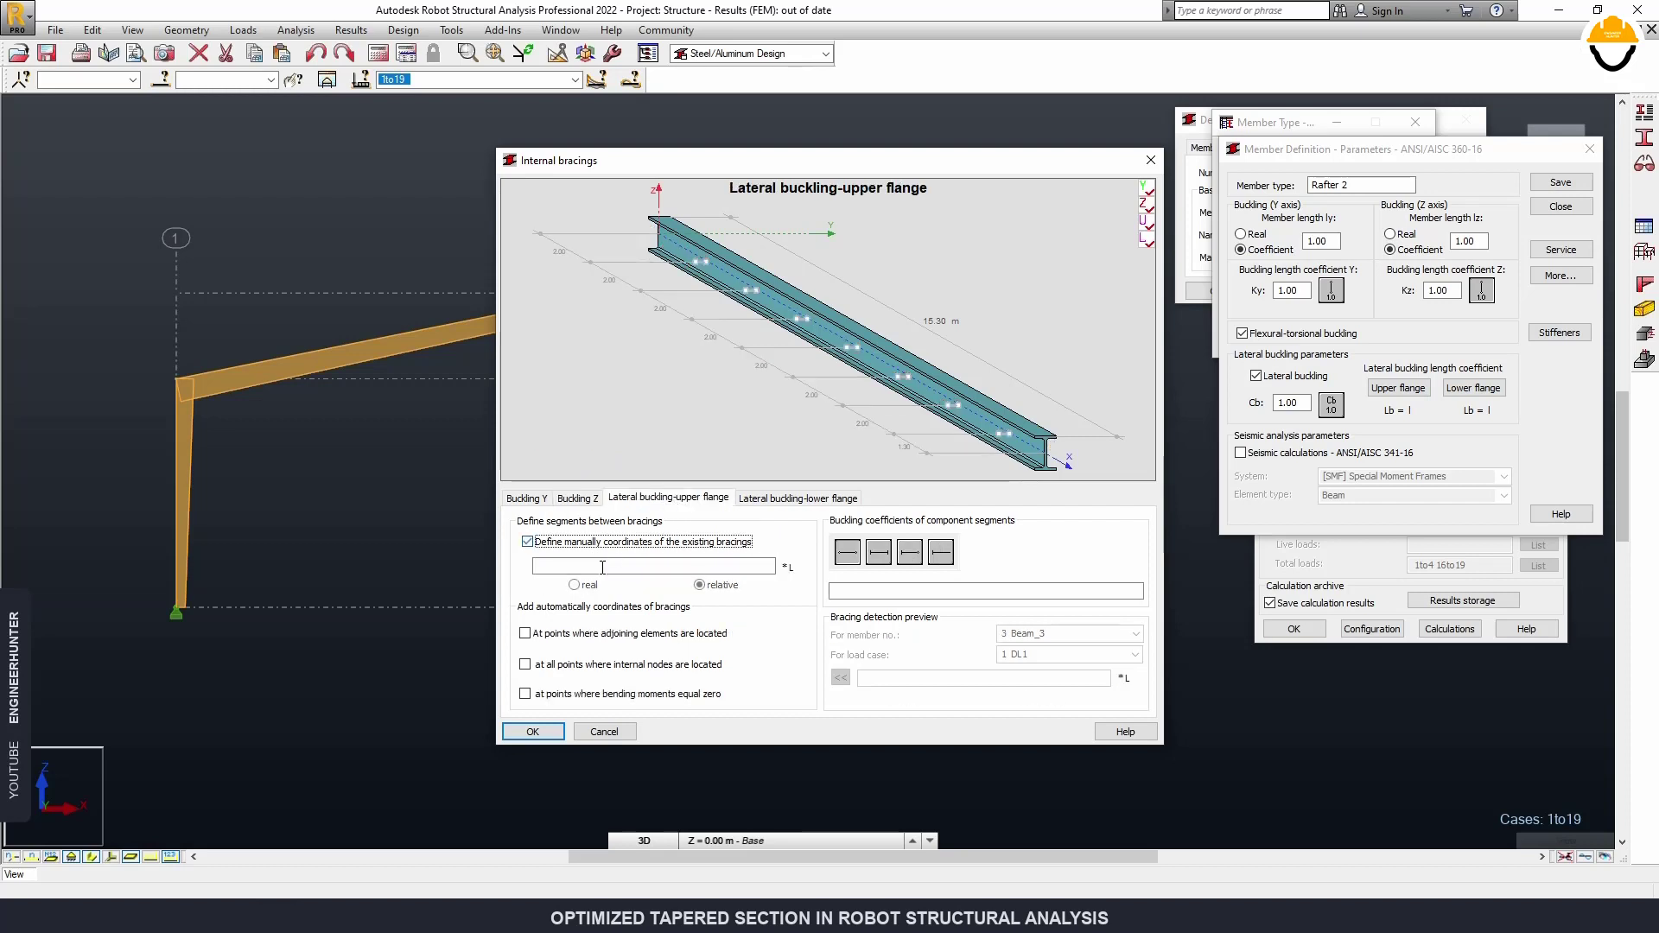
click(768, 501)
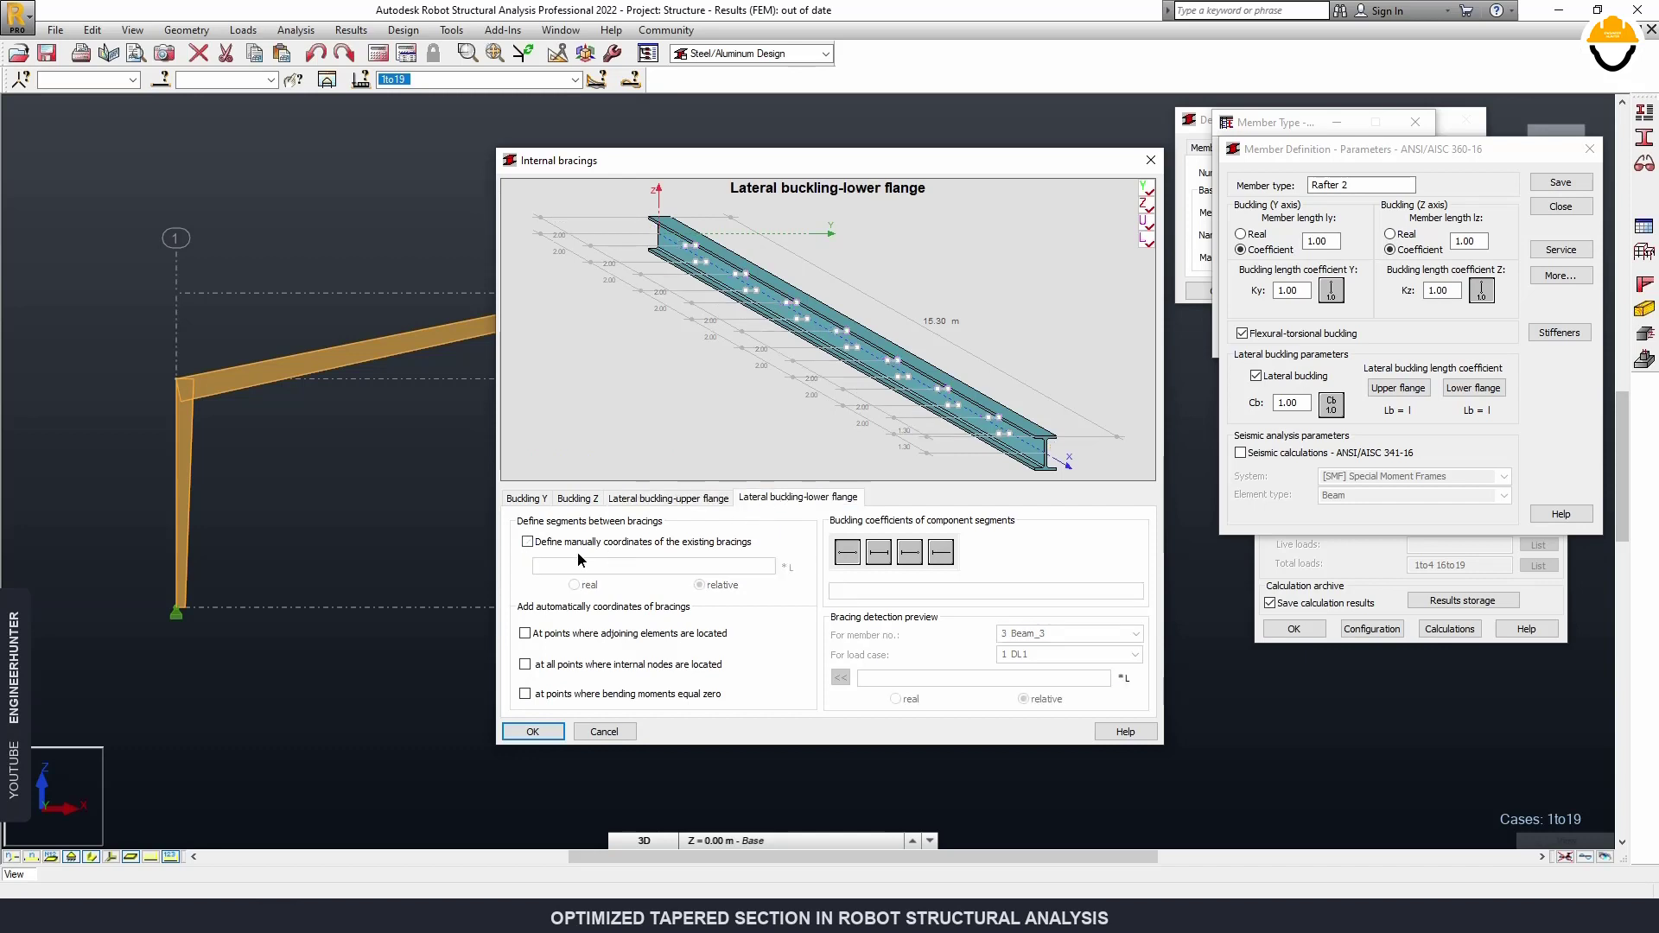
drag(546, 566, 571, 566)
key(Delete)
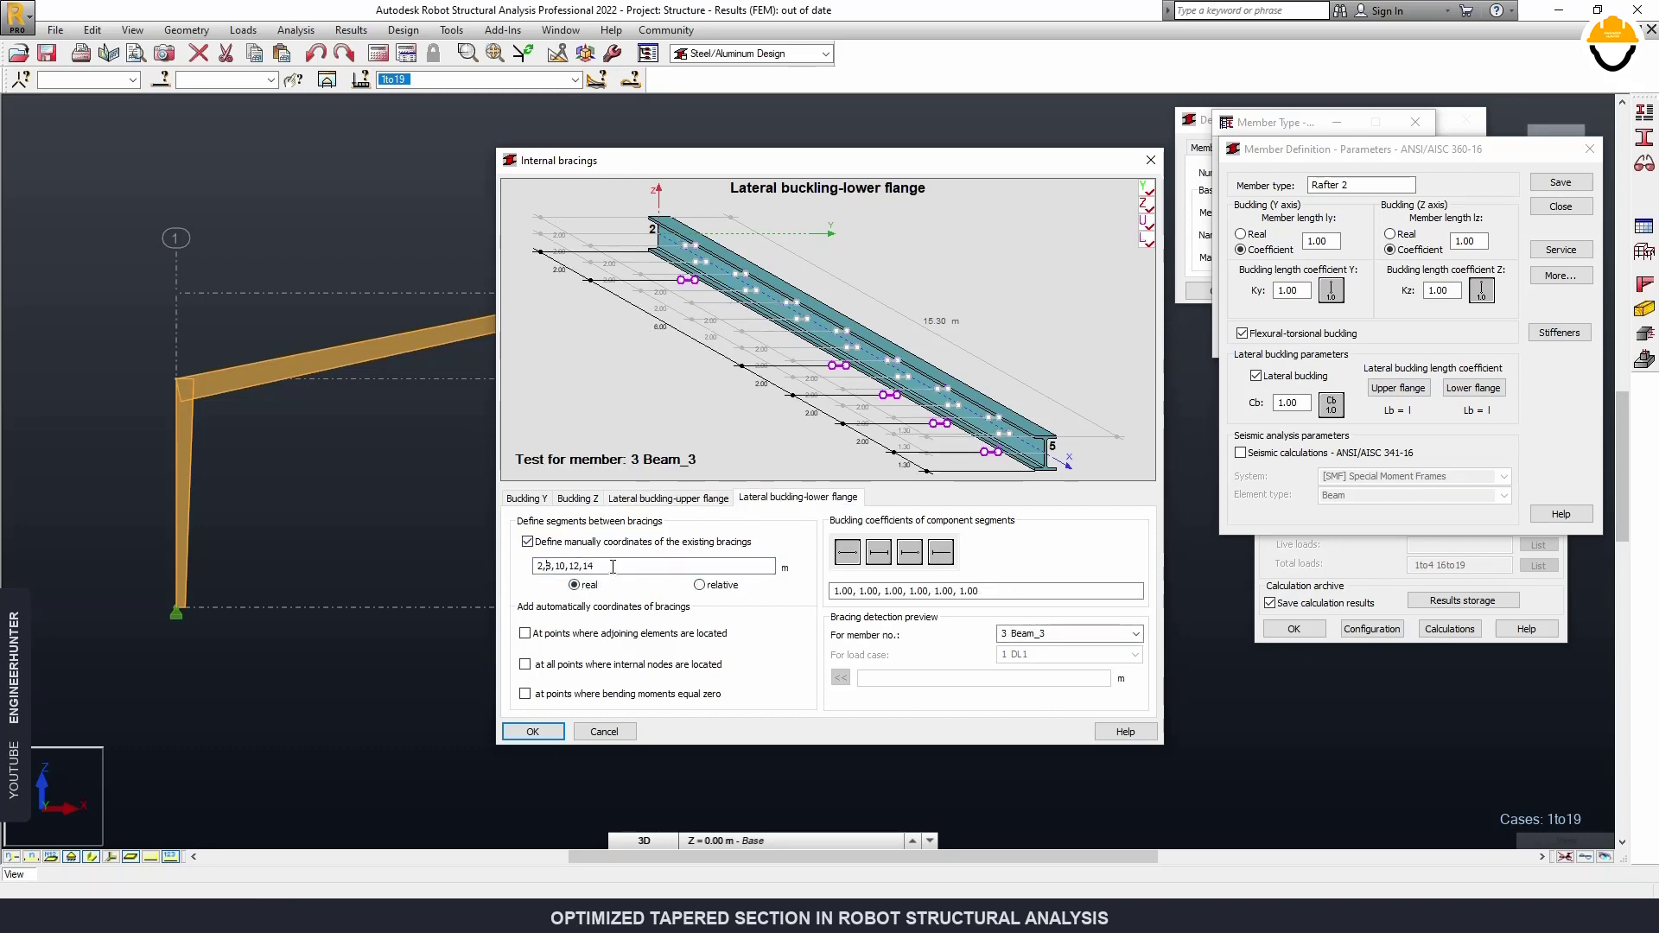
key(Delete)
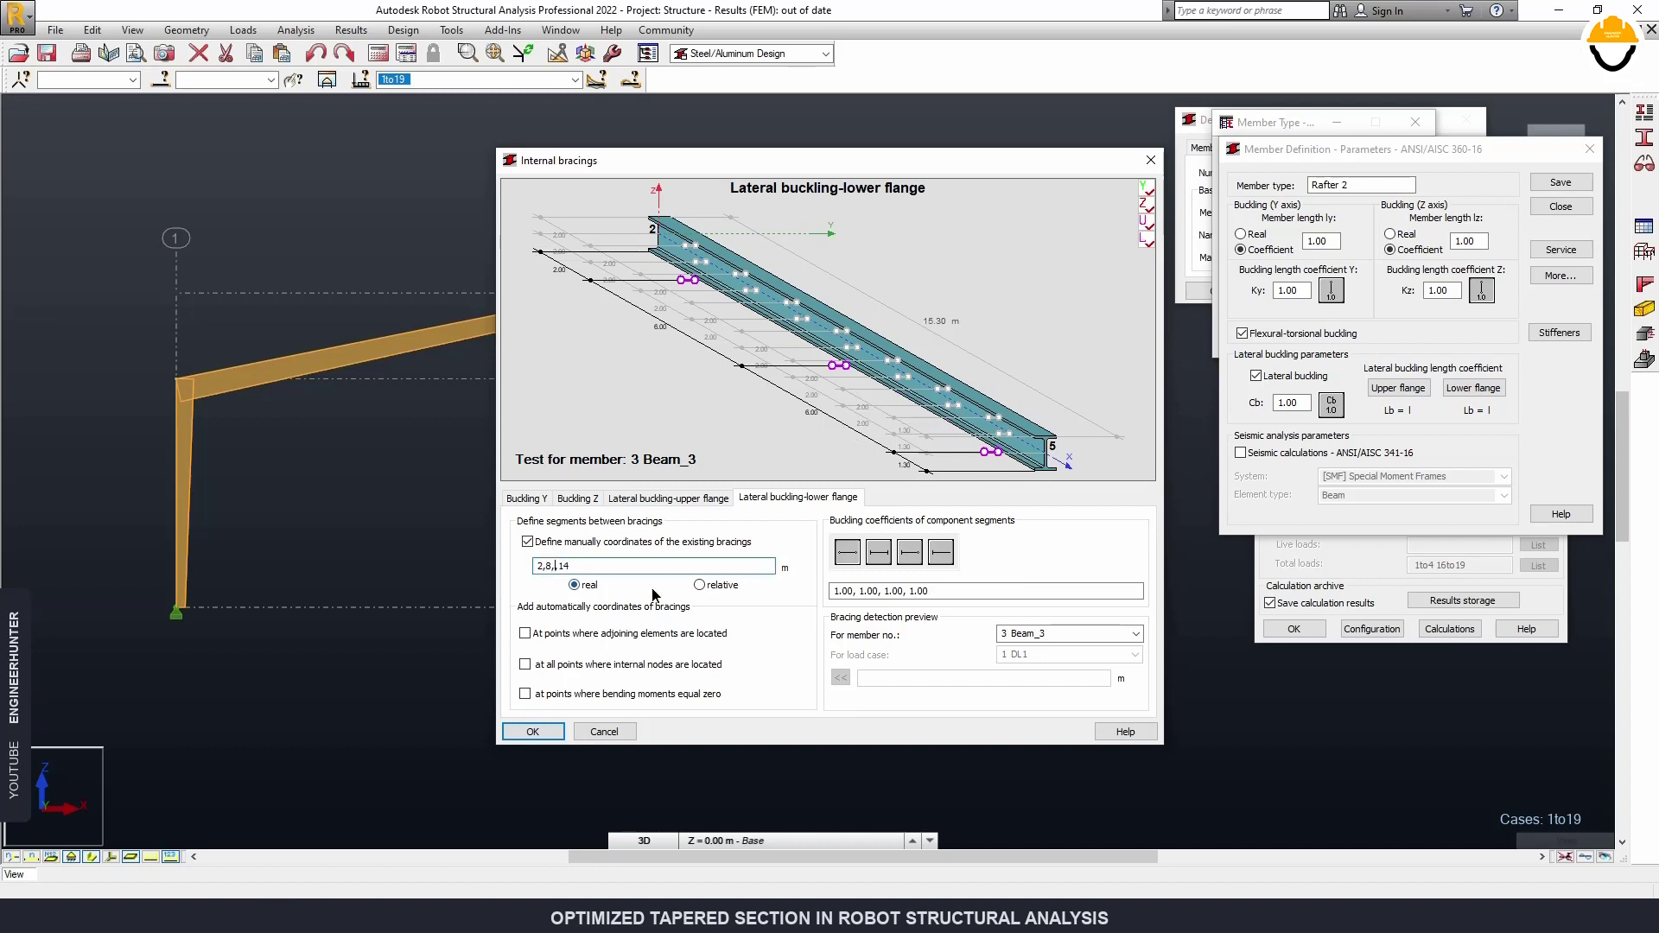
click(548, 729)
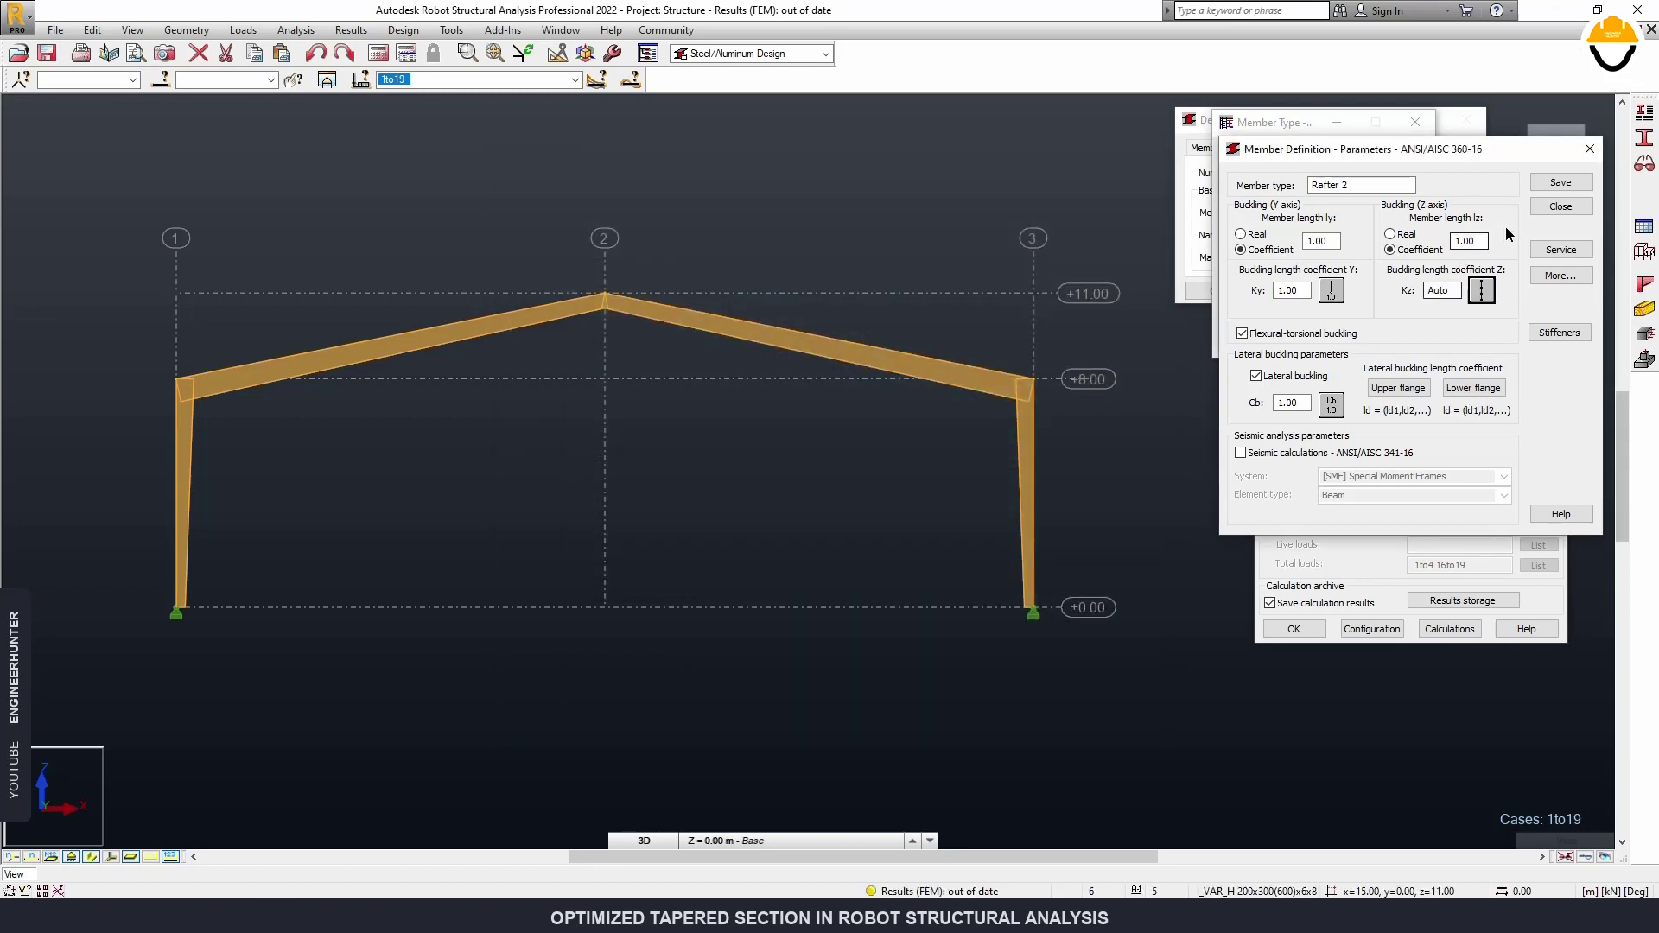
Set the lateral buckling Cb factor to the moment-based Cb(Mi) option and save the Rafter 2 member type.
click(1333, 404)
click(1377, 352)
click(1468, 326)
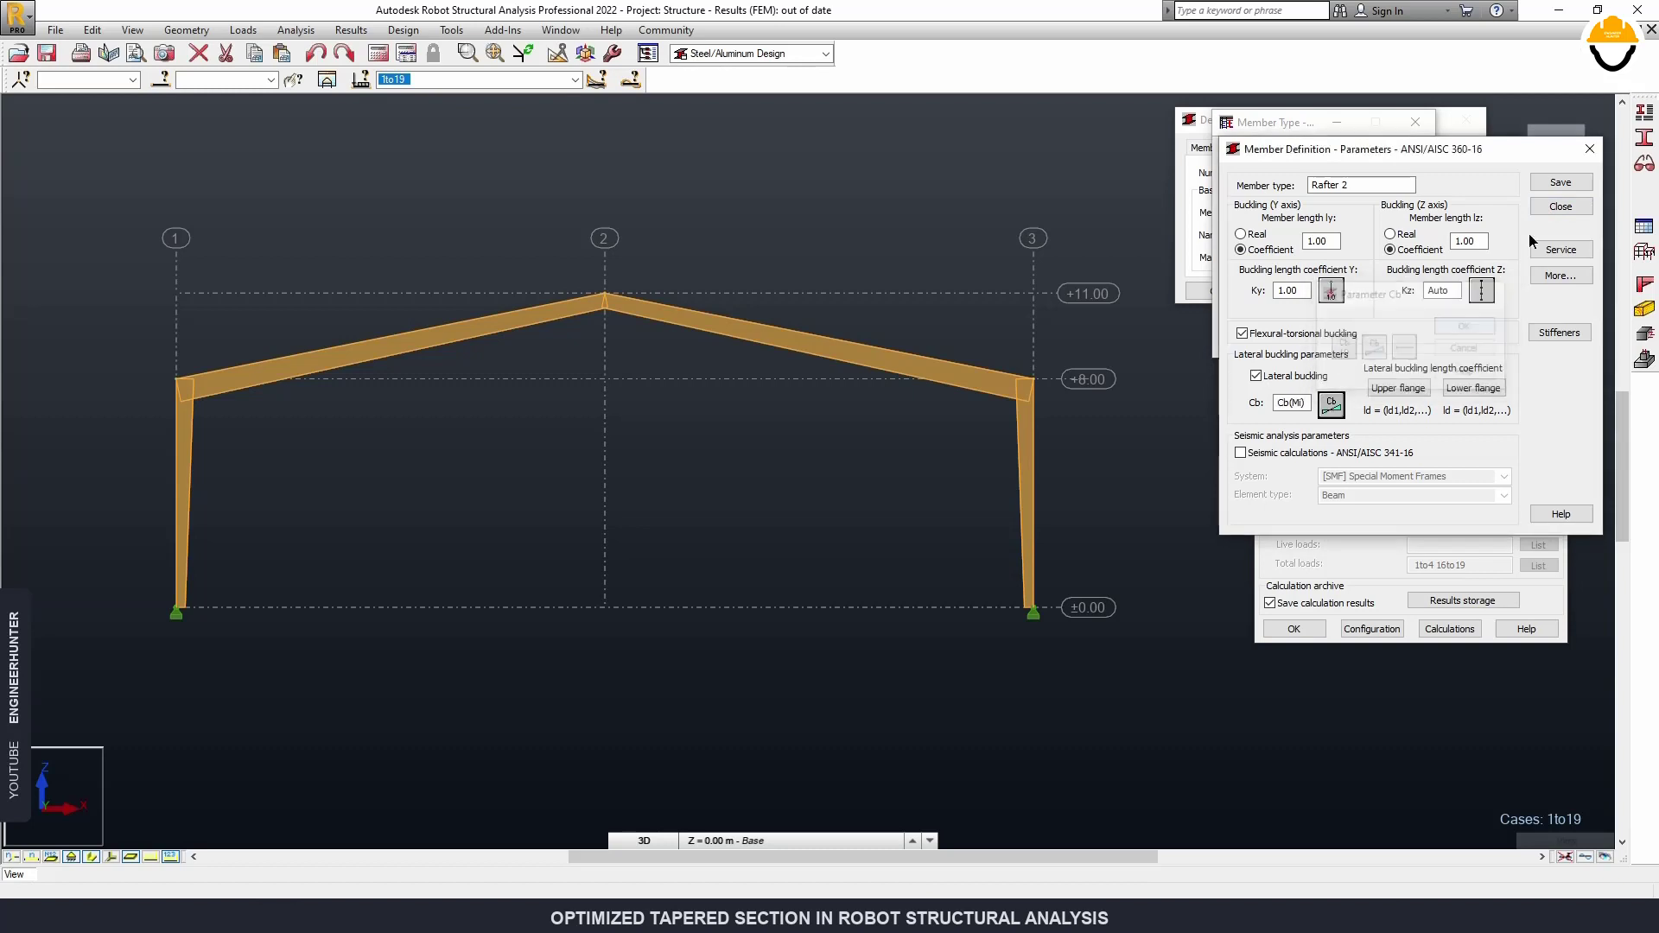
click(1554, 183)
click(1561, 205)
Select both rafters, members 3 and 4, and assign them the Rafter 2 member type.
right_click(770, 210)
click(806, 238)
click(683, 329)
ctrl+click(363, 302)
click(1269, 250)
click(1257, 339)
click(1324, 339)
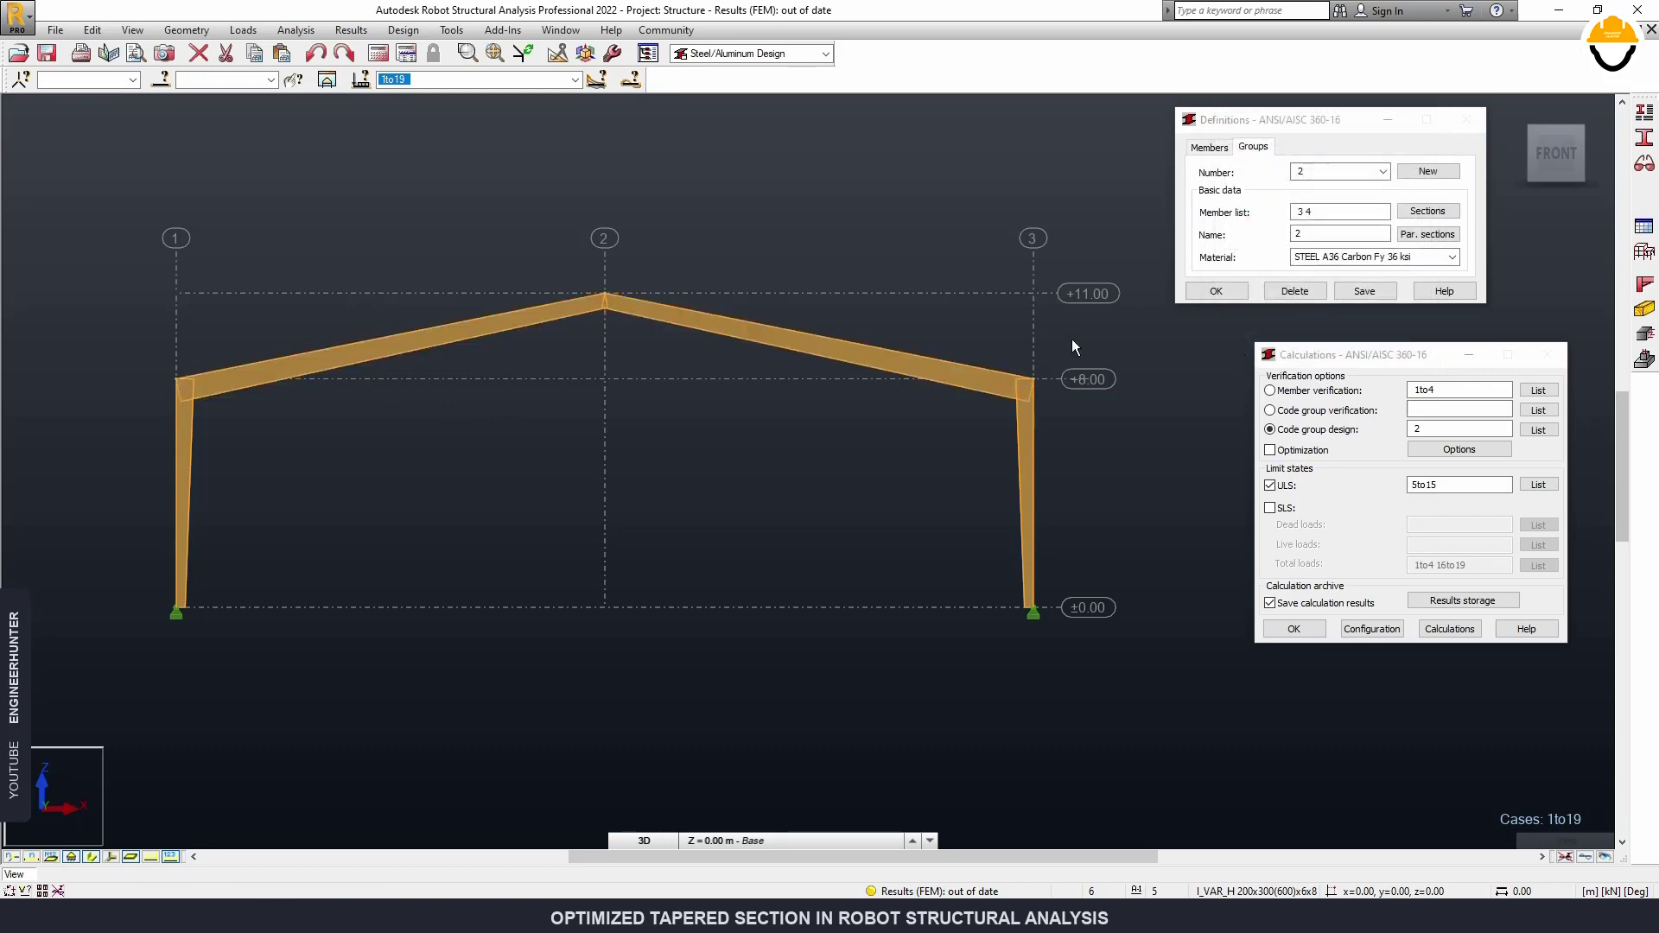
Run the code group design for group 2 and enlarge the results table to show the full section names.
click(1450, 629)
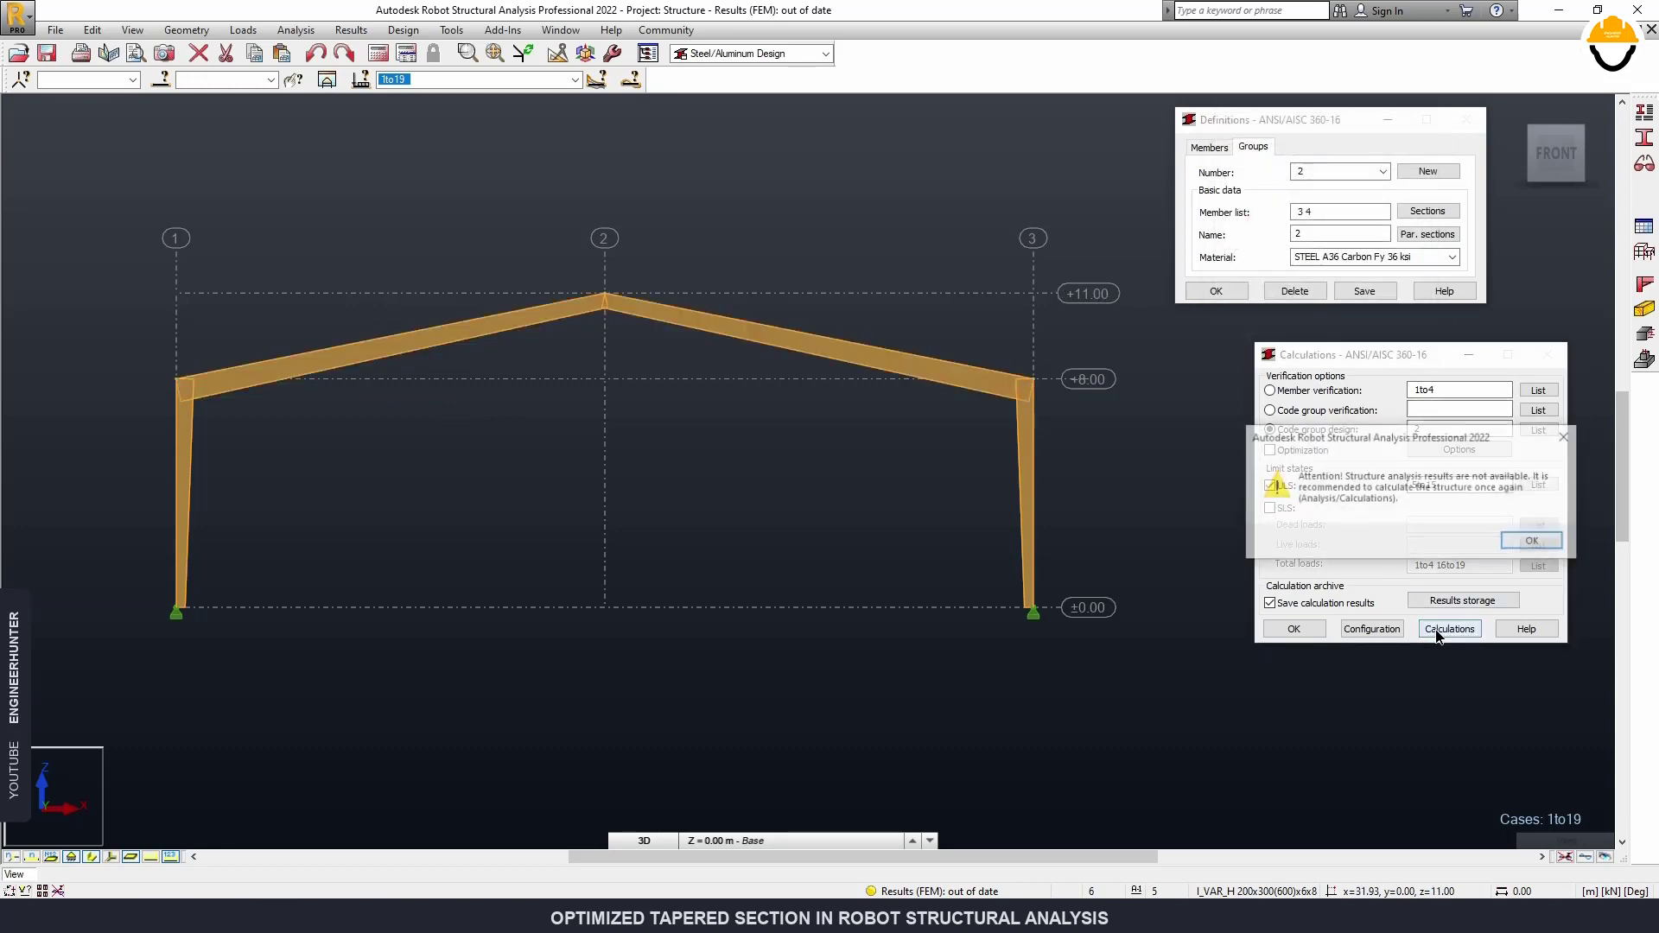
click(1521, 541)
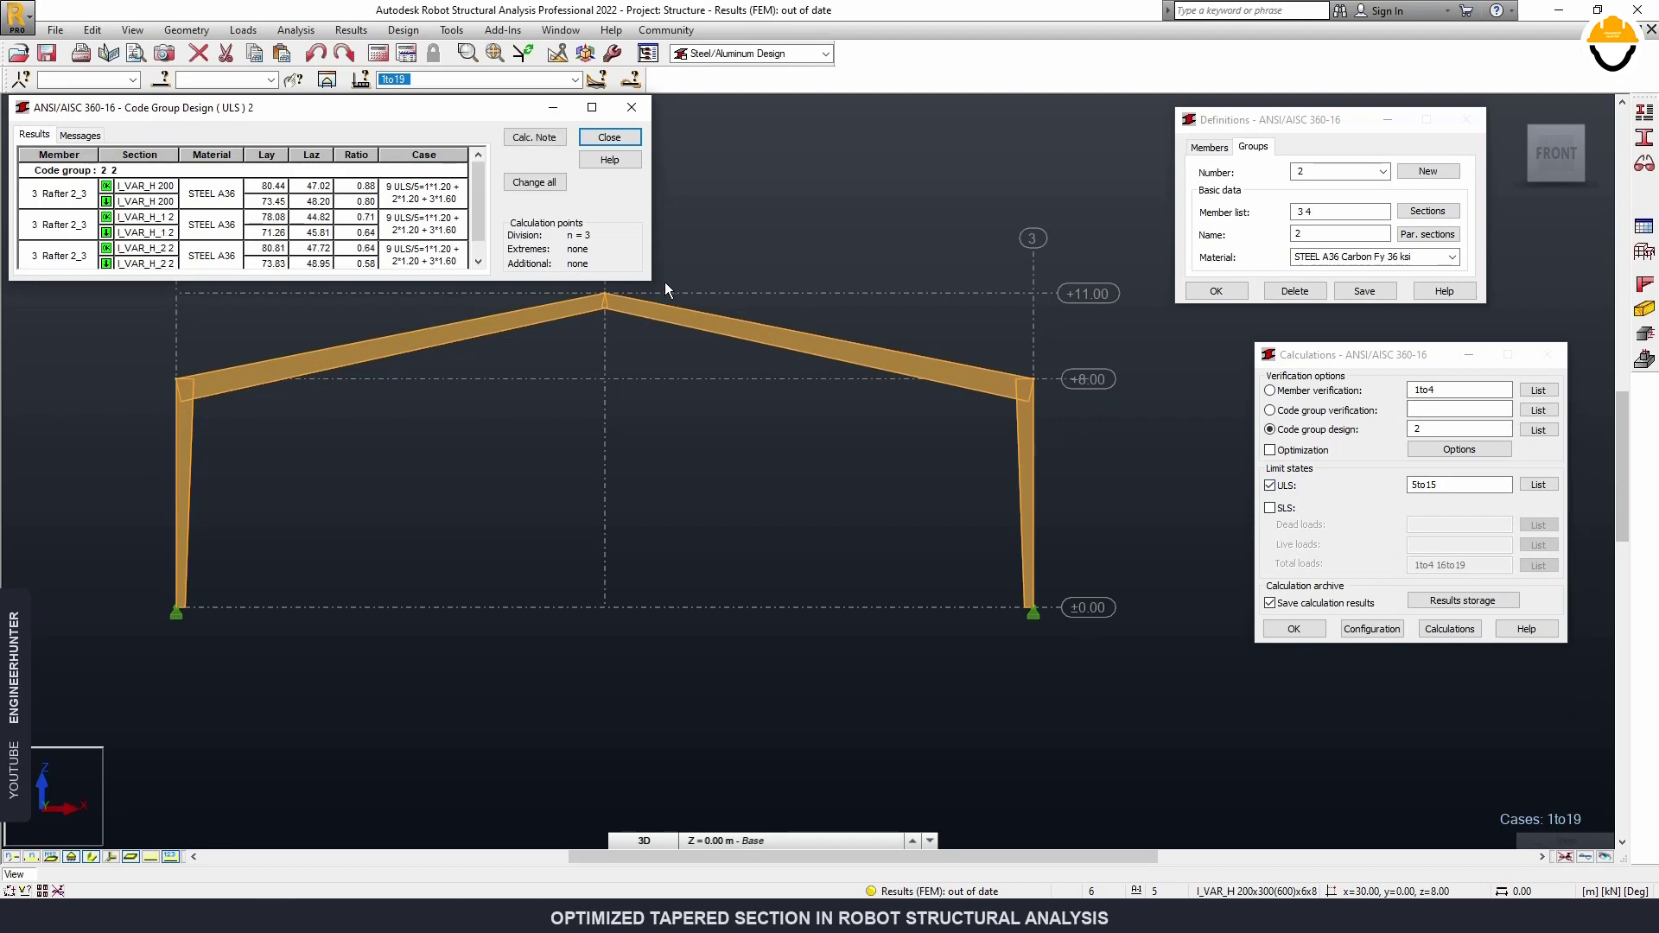
drag(651, 285, 827, 444)
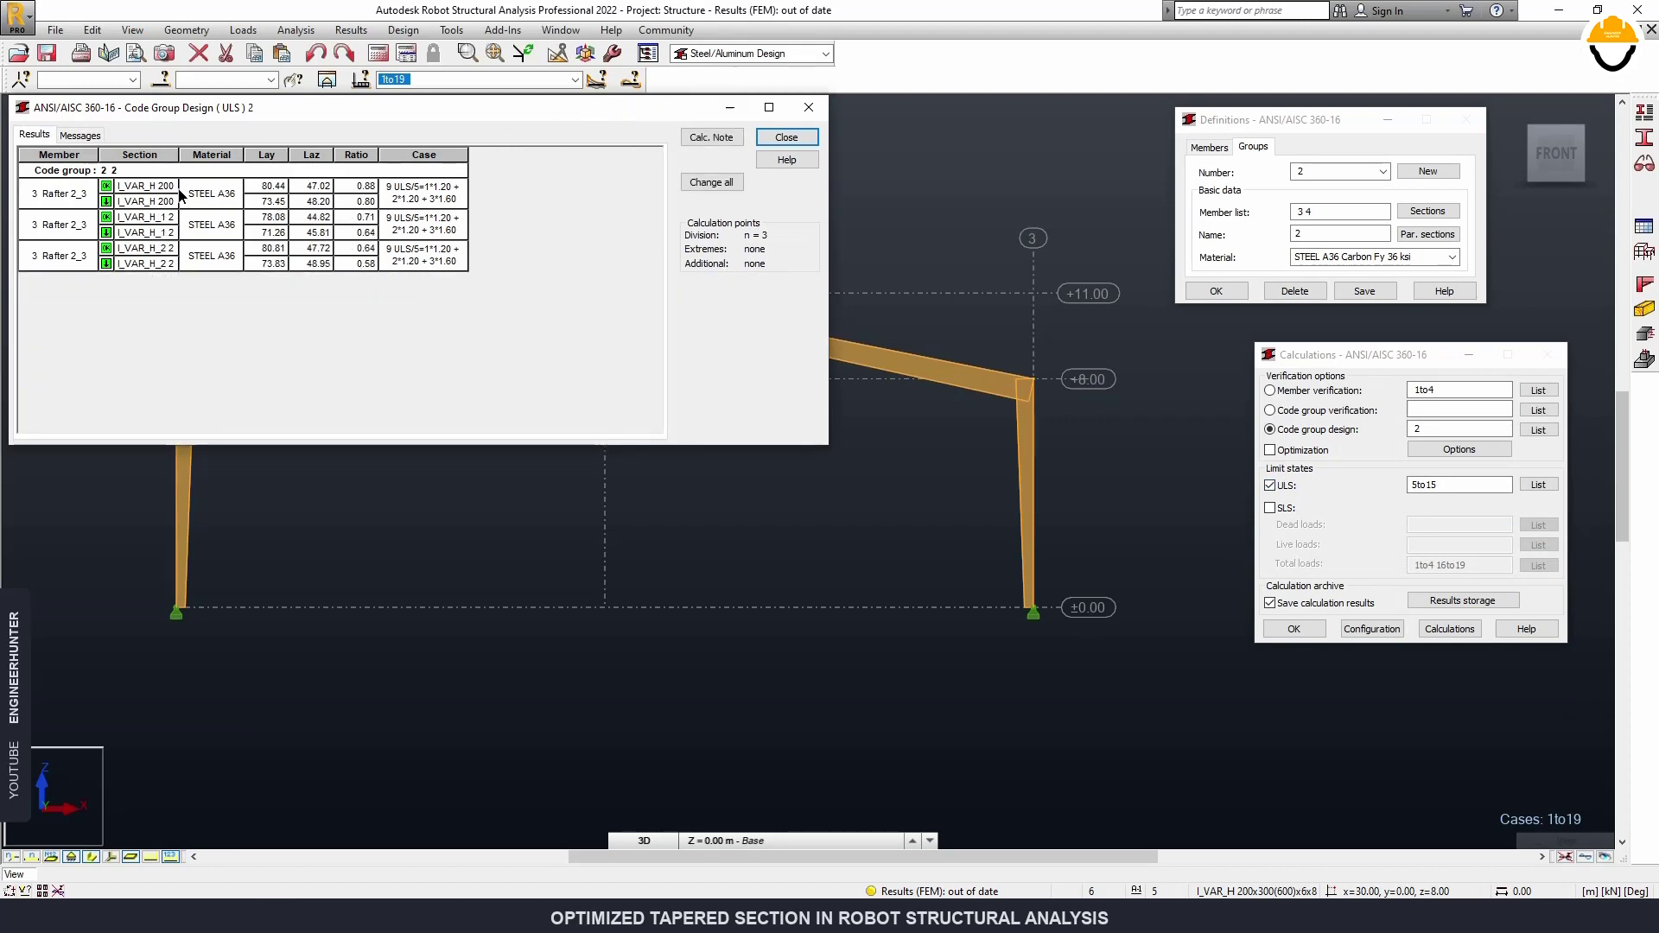
drag(175, 149, 319, 151)
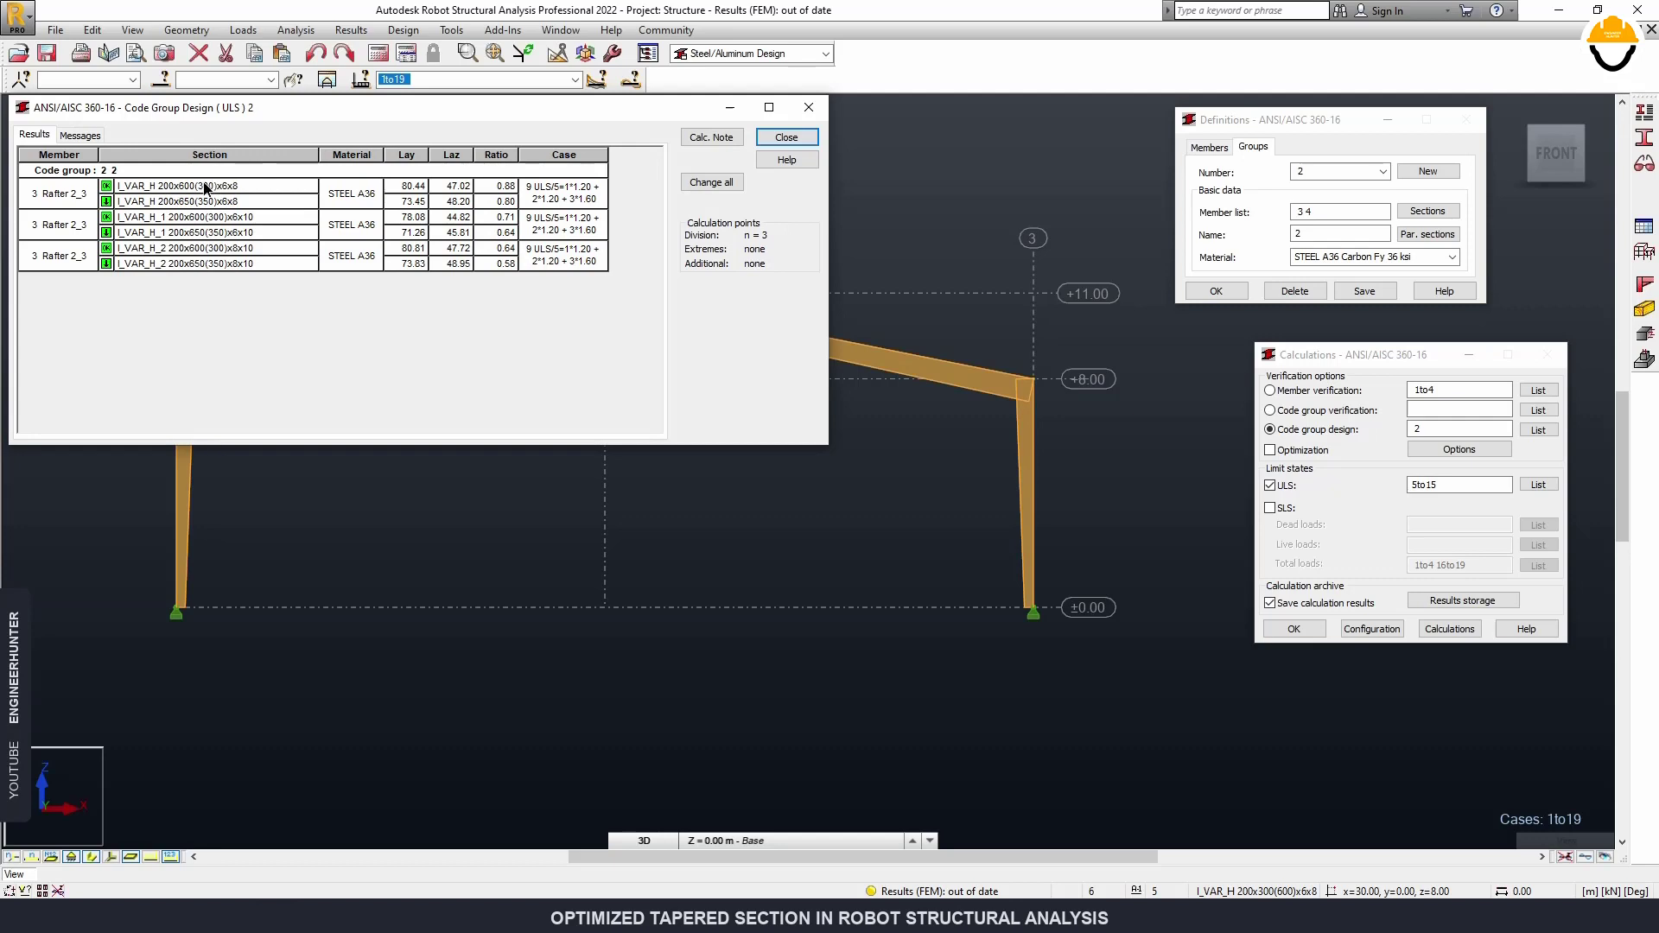
Apply the I_VAR_H 200x600(300)x6x8 section to the rafter group from its detailed results and close the design results.
double_click(205, 186)
click(589, 575)
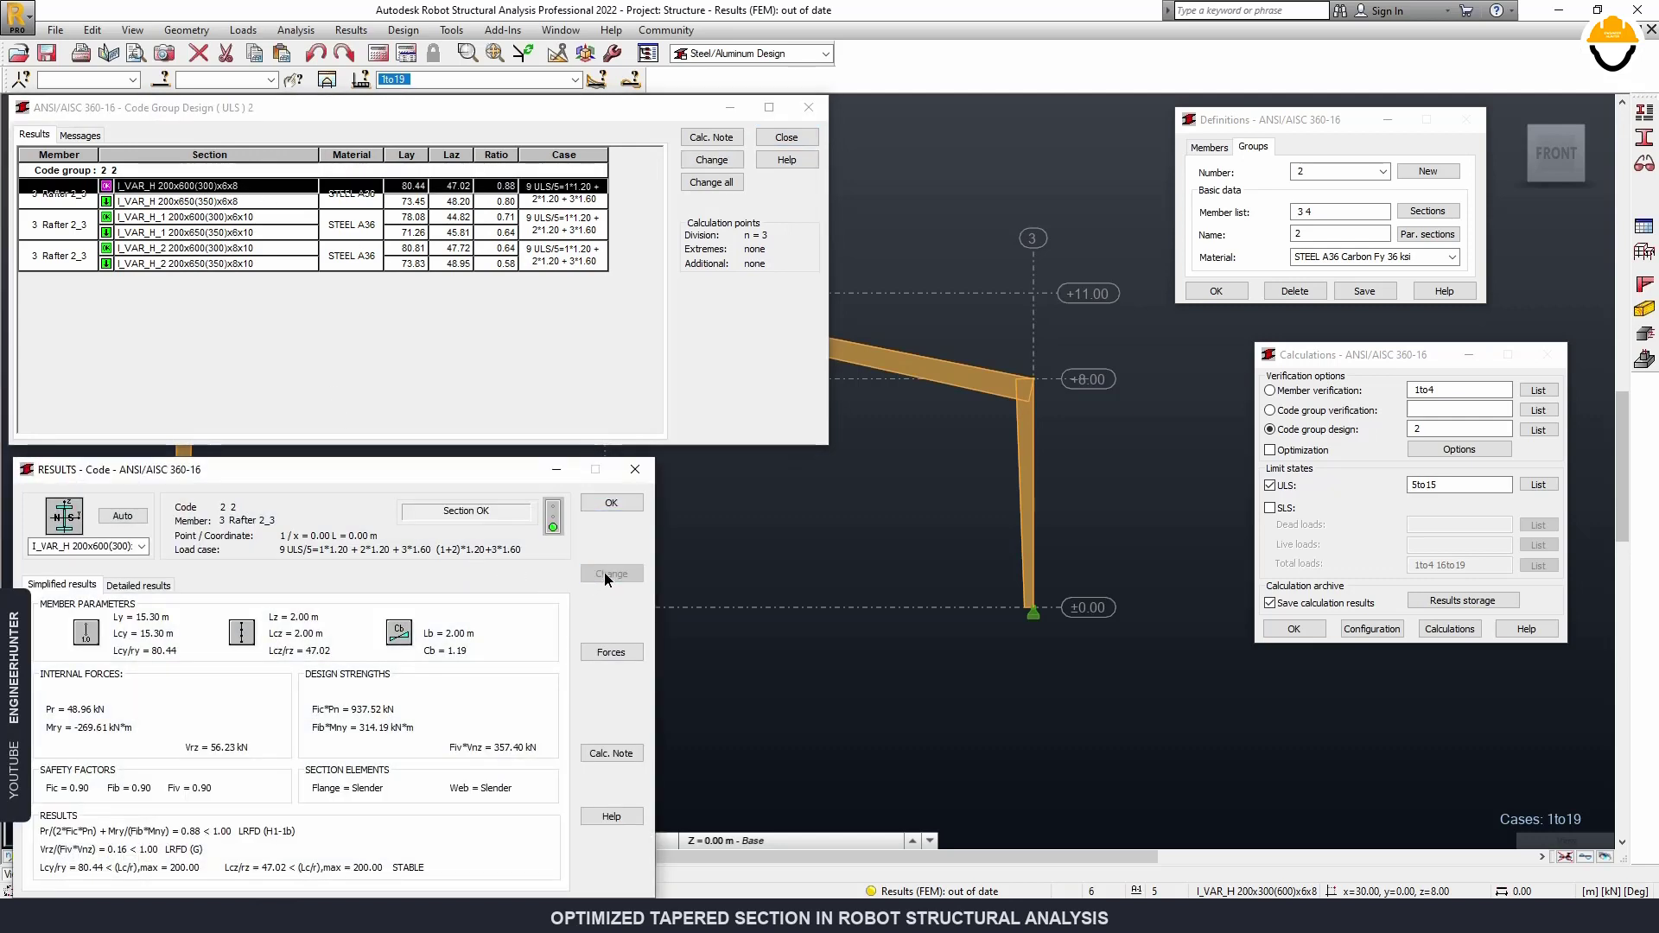
click(635, 469)
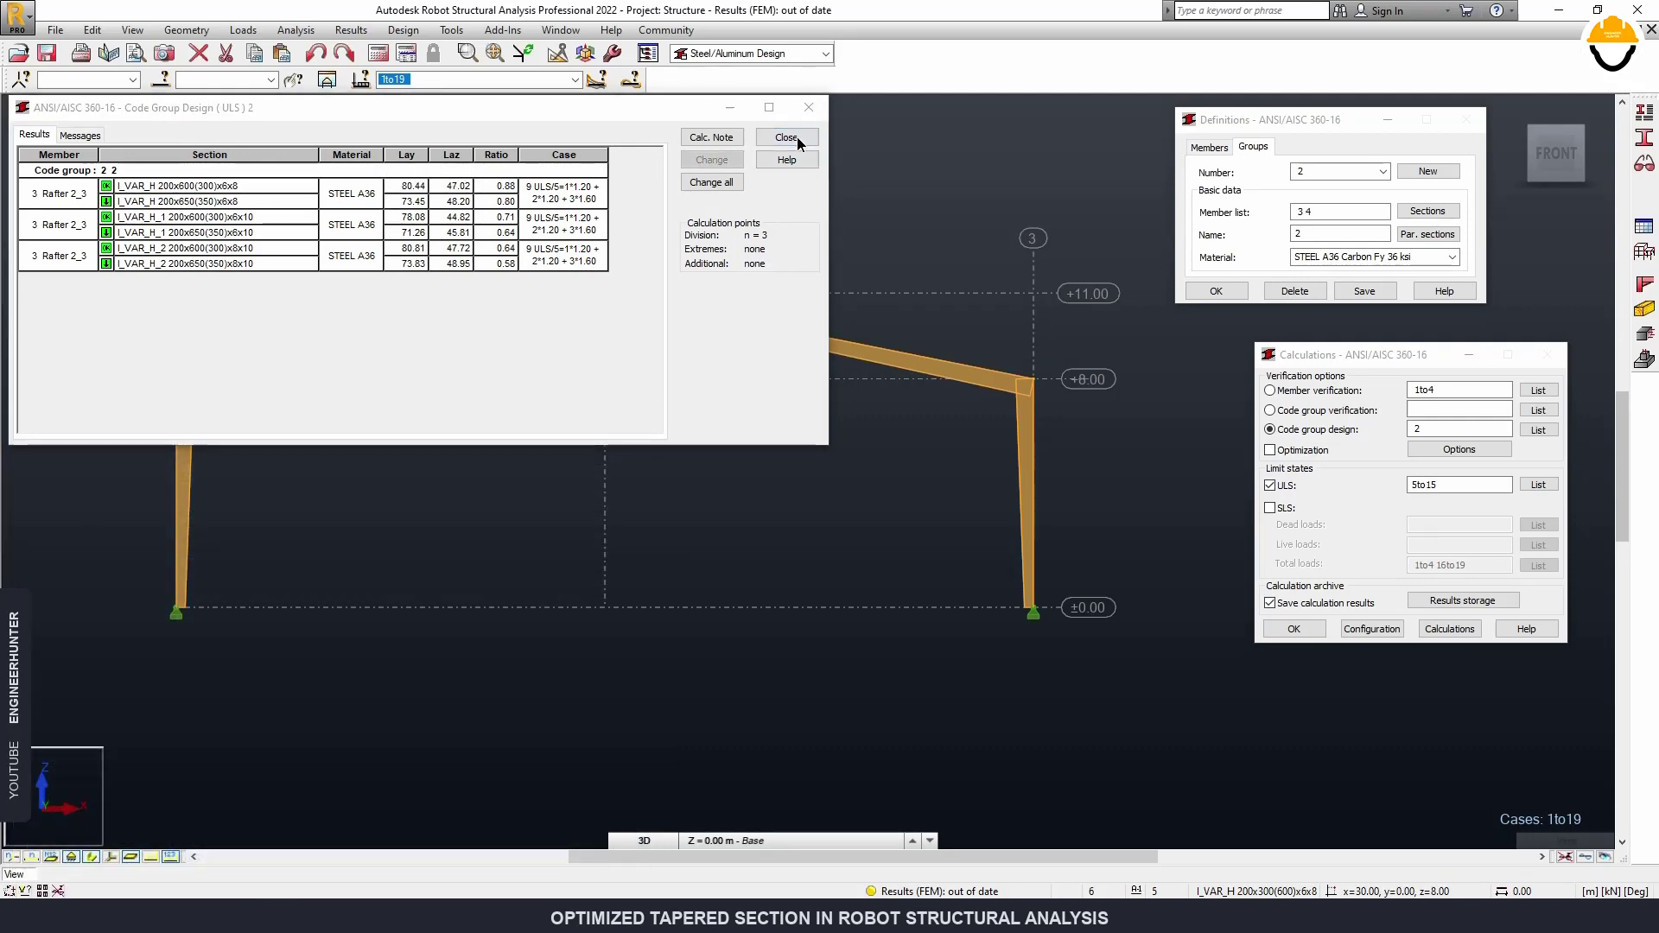
click(794, 137)
click(312, 332)
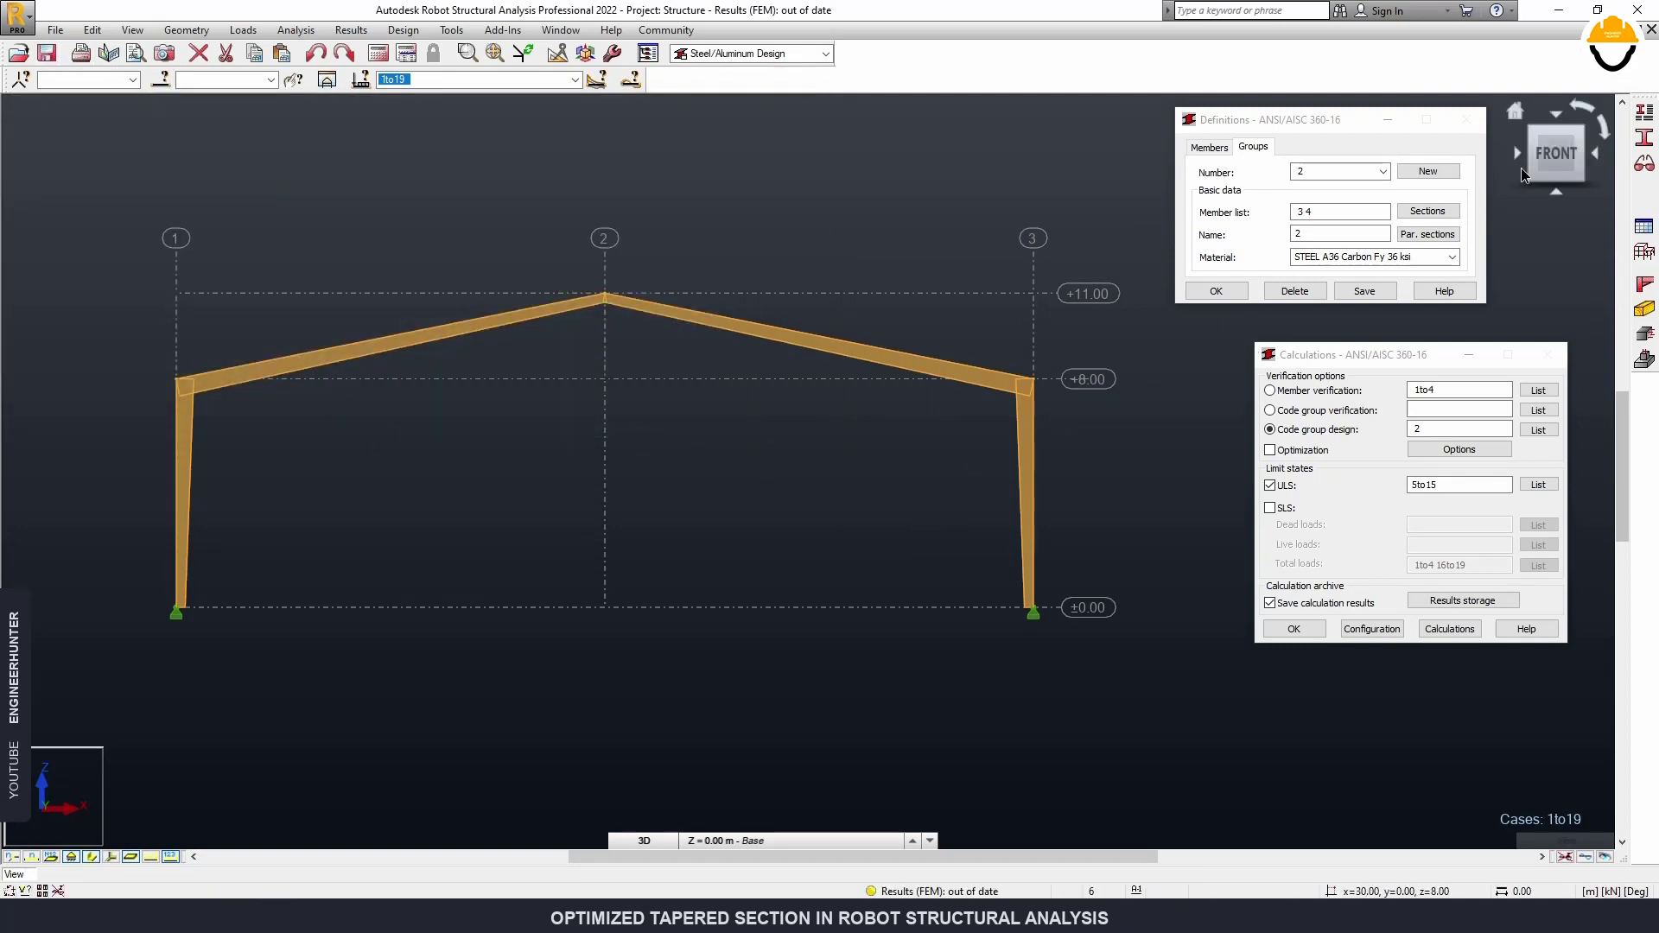
Open the section list and delete all unused sections.
click(1645, 137)
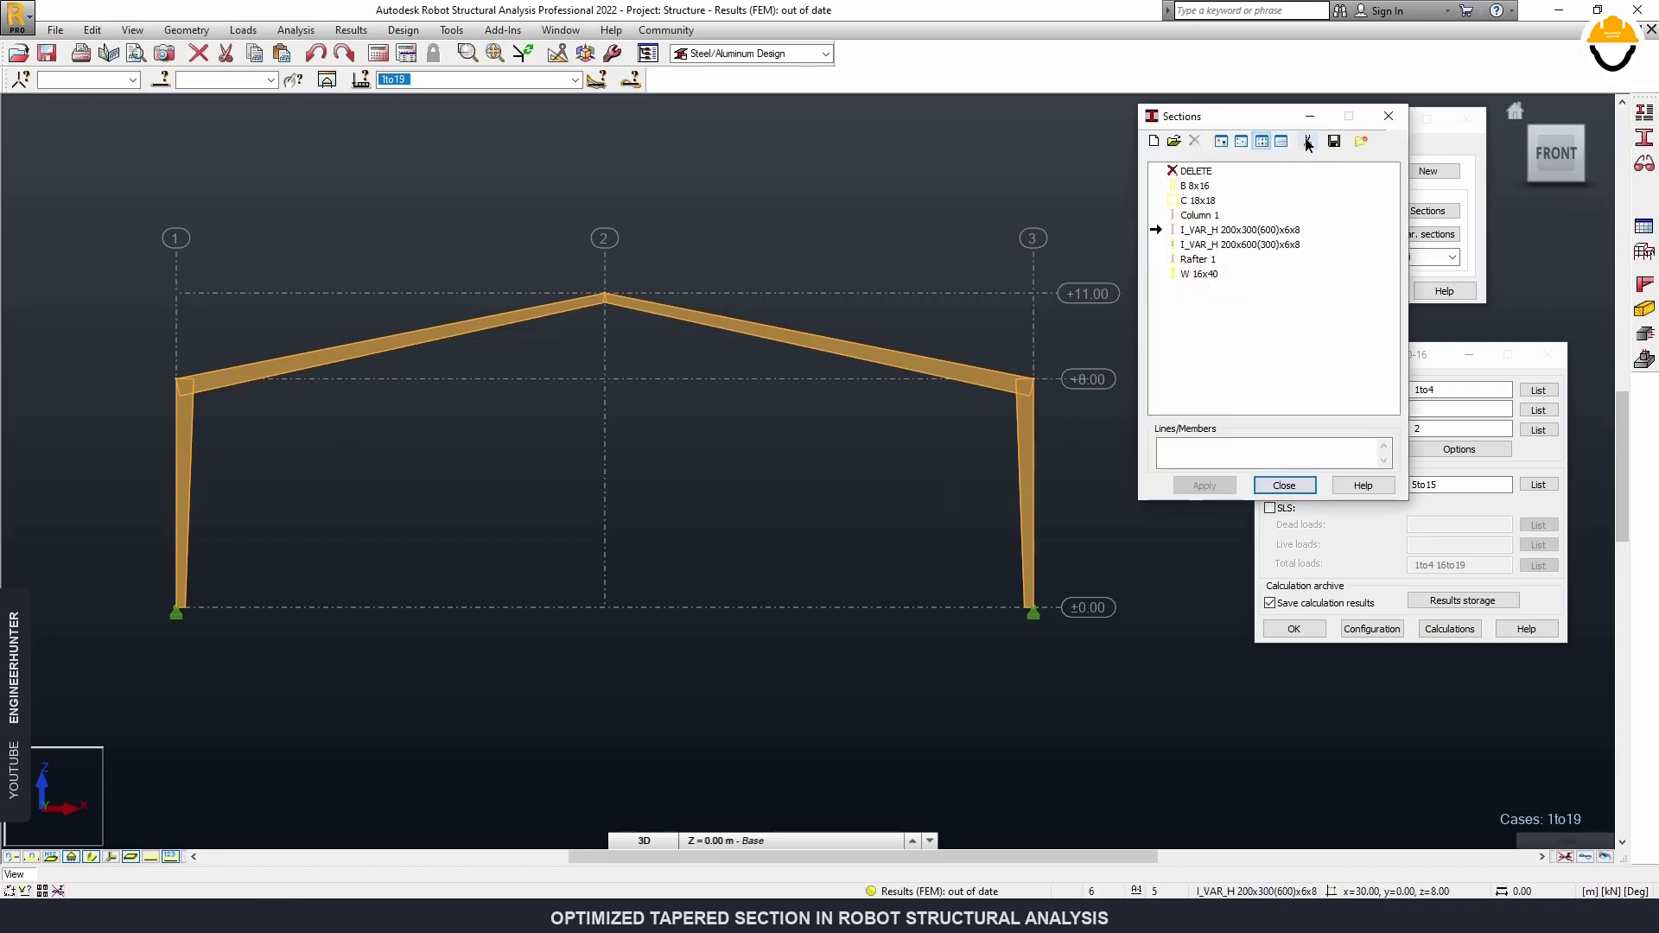
click(1308, 142)
click(1309, 354)
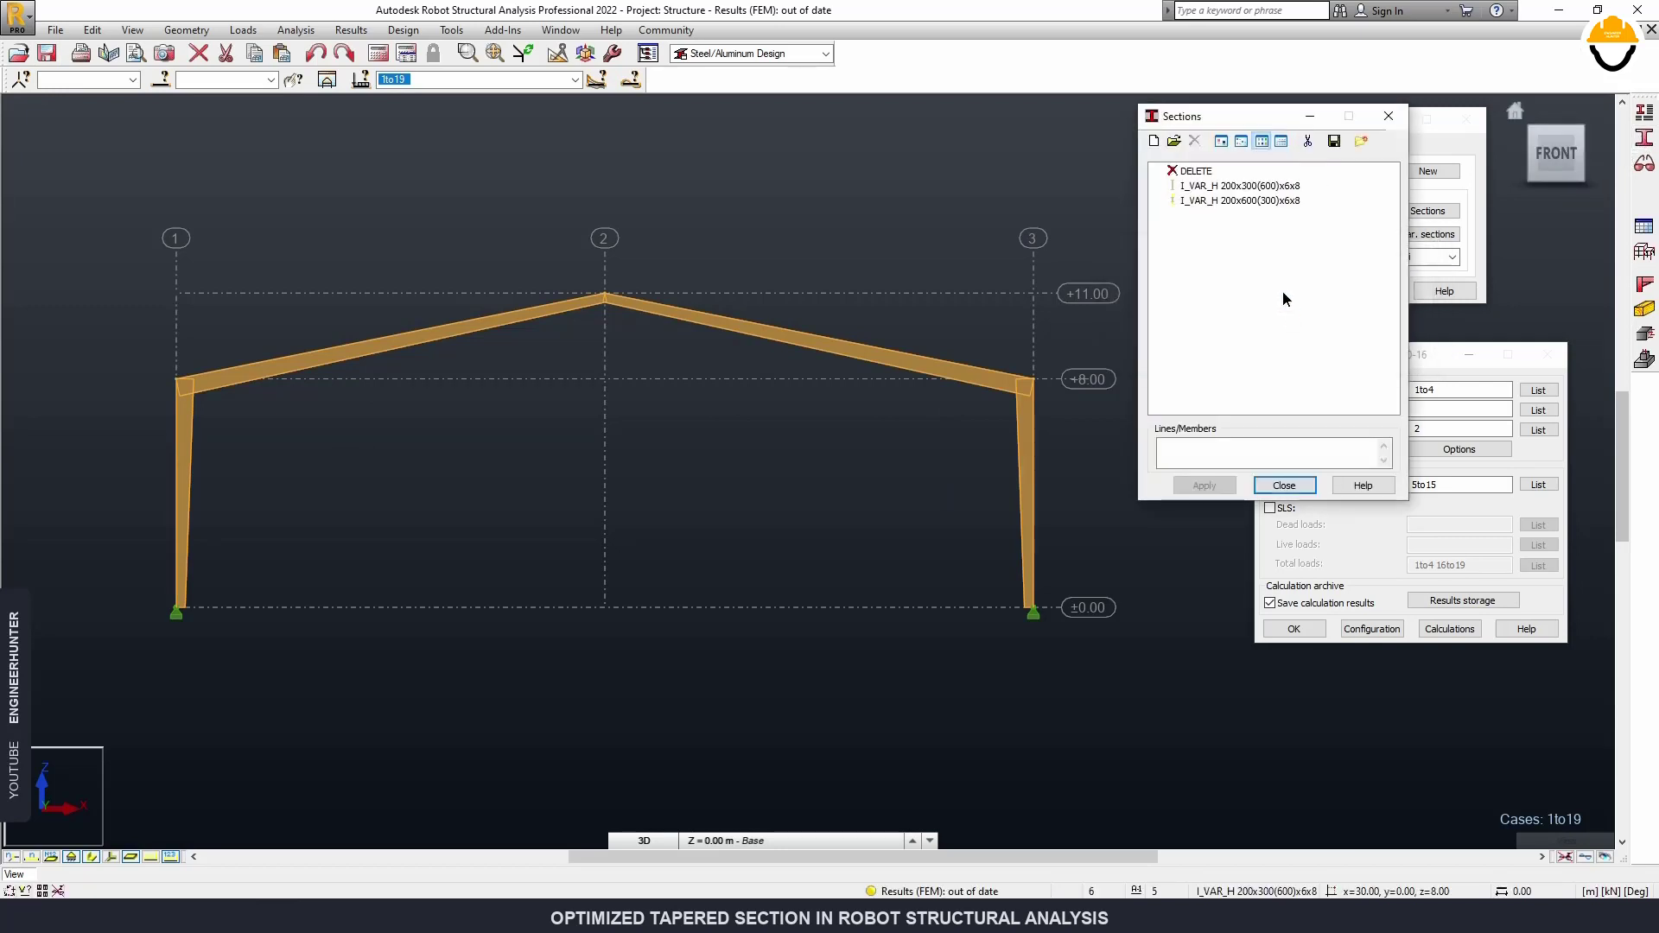
Check the tapered dimensions of the I_VAR_H 200x600(300)x6x8 and I_VAR_H 200x300(600)x6x8 sections without changing them.
click(1207, 204)
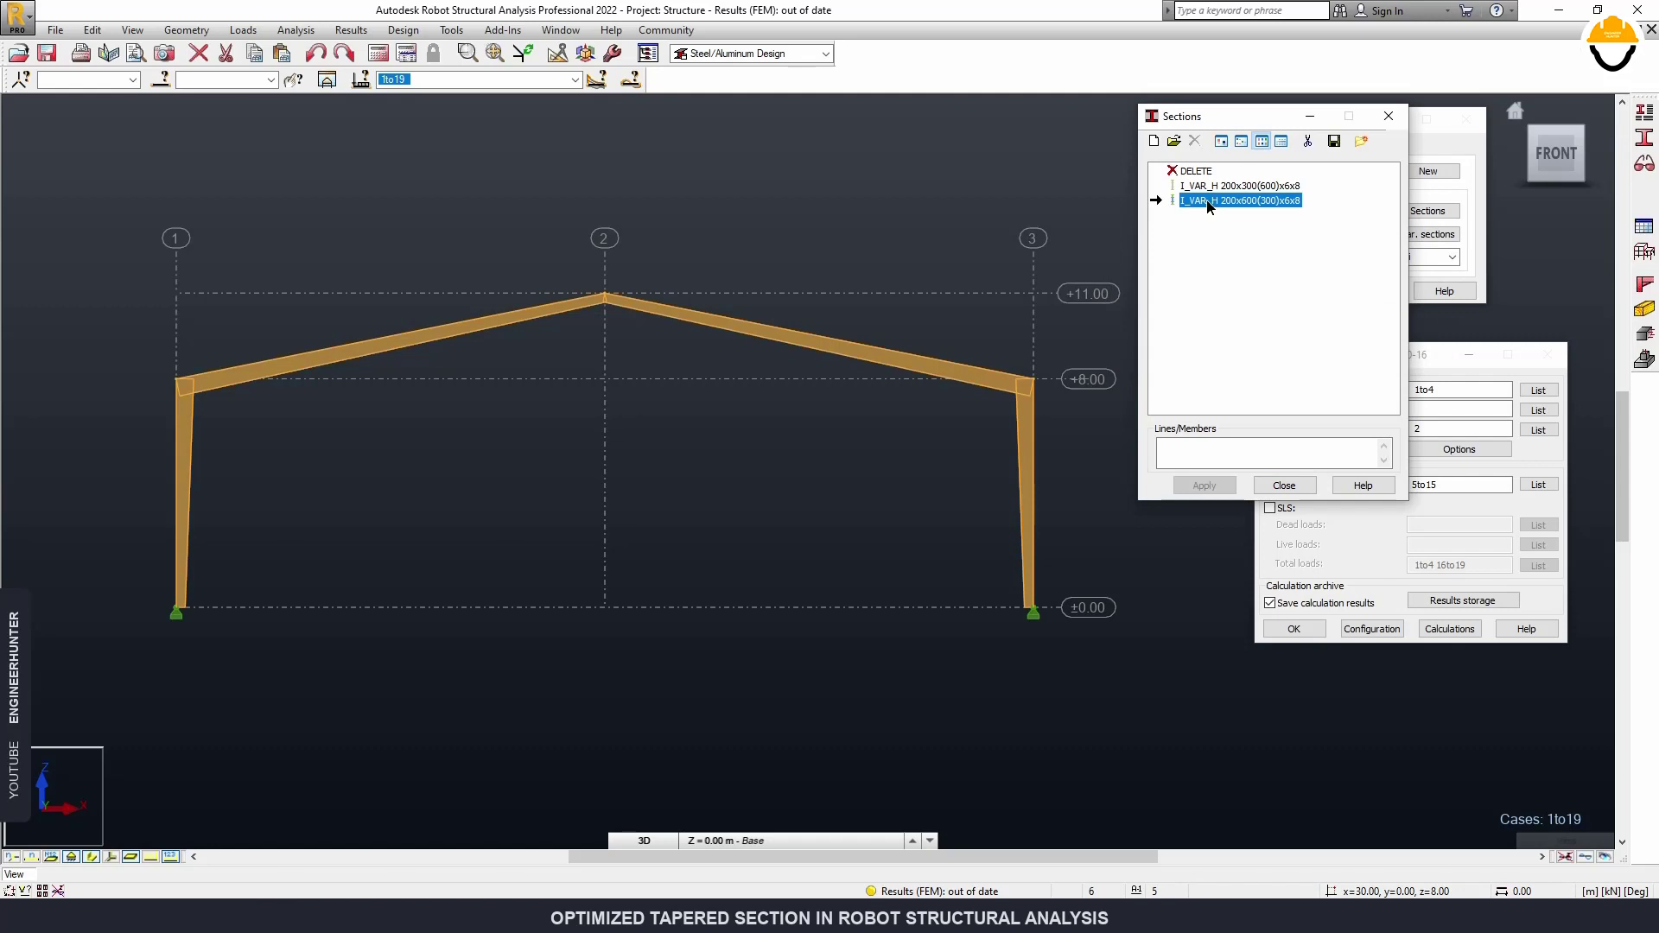
double_click(1234, 204)
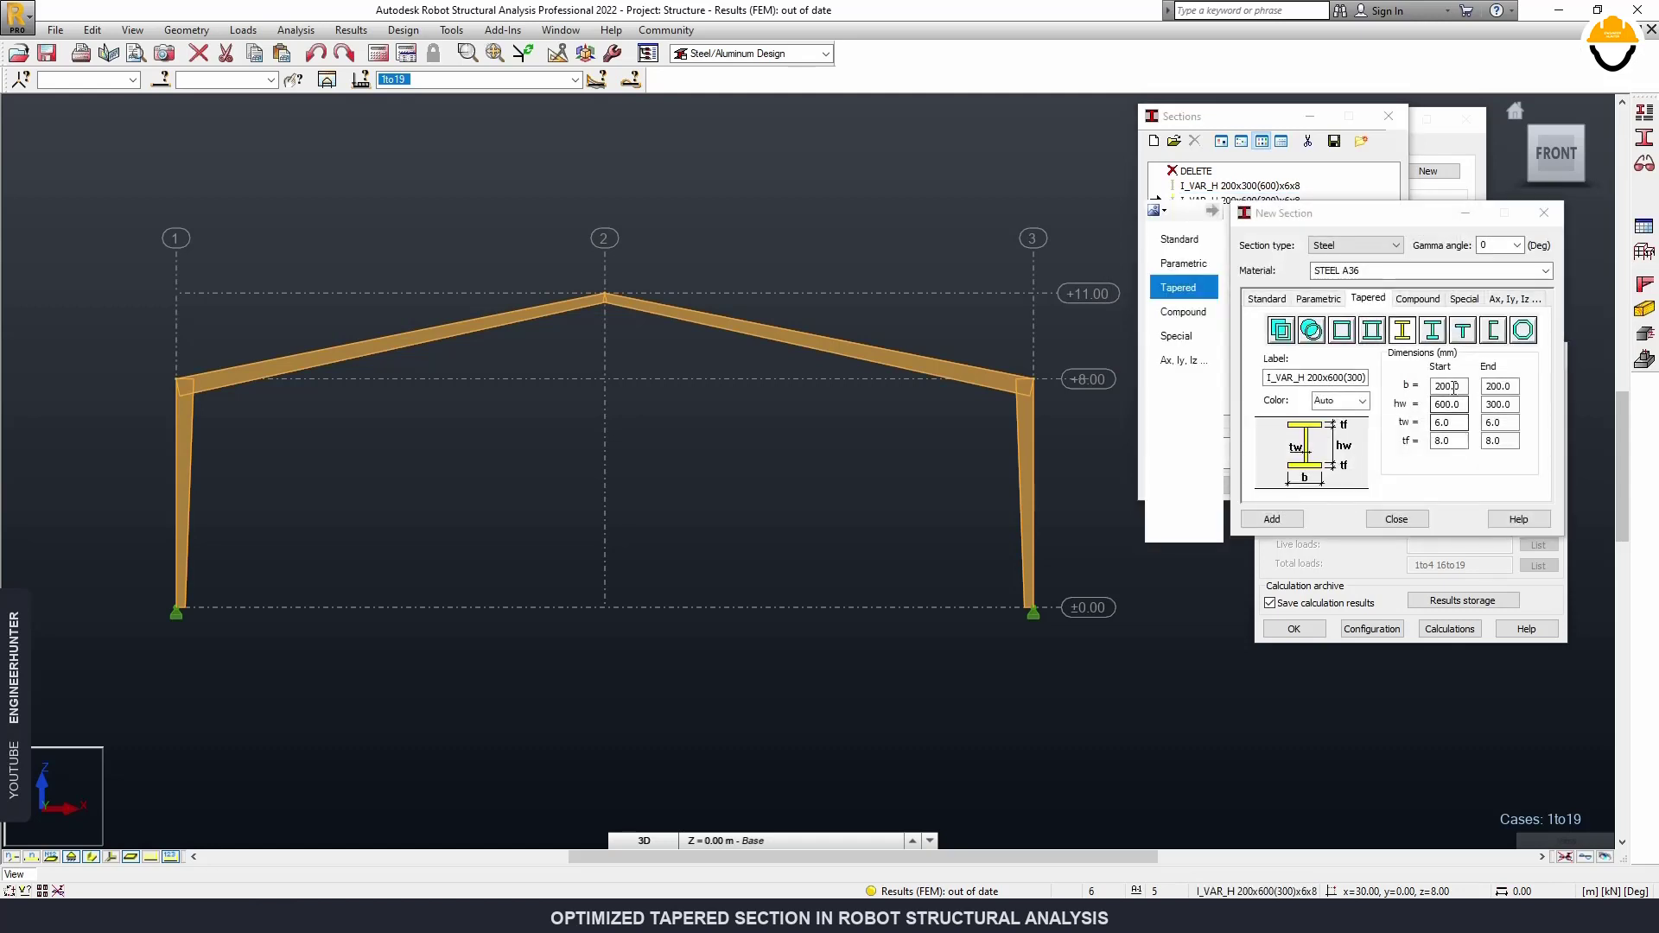
key(Escape)
click(1269, 187)
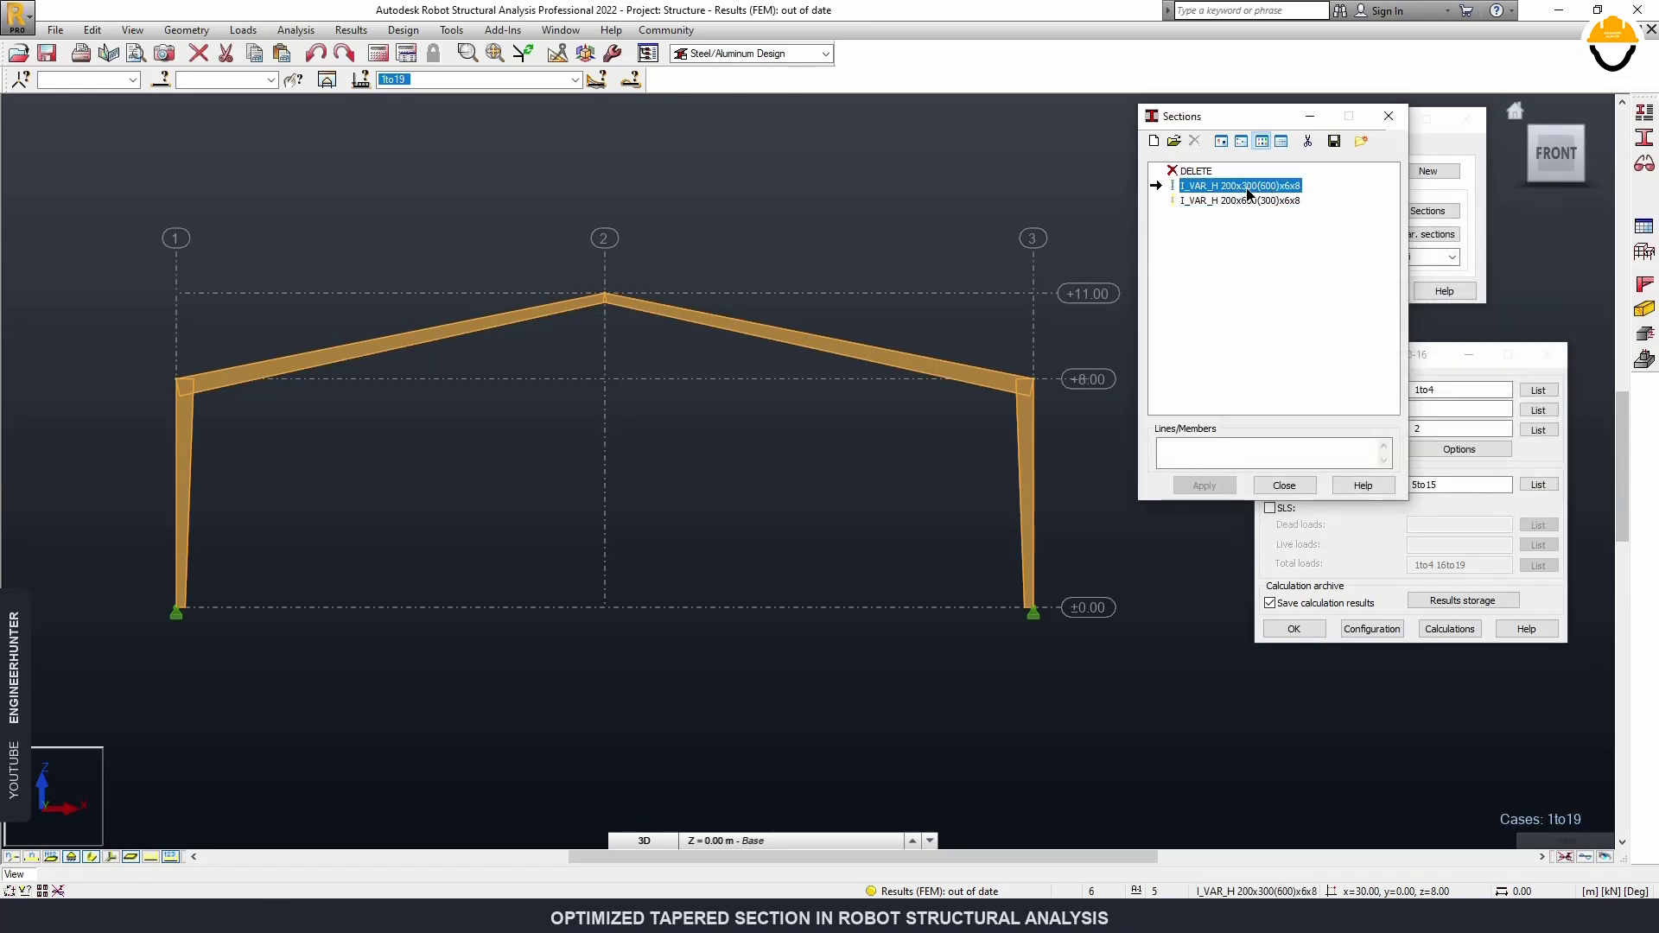
double_click(1248, 187)
key(Escape)
click(1389, 116)
Recalculate the structure and run member verification of members 1to4 for ULS cases 5to15.
click(400, 80)
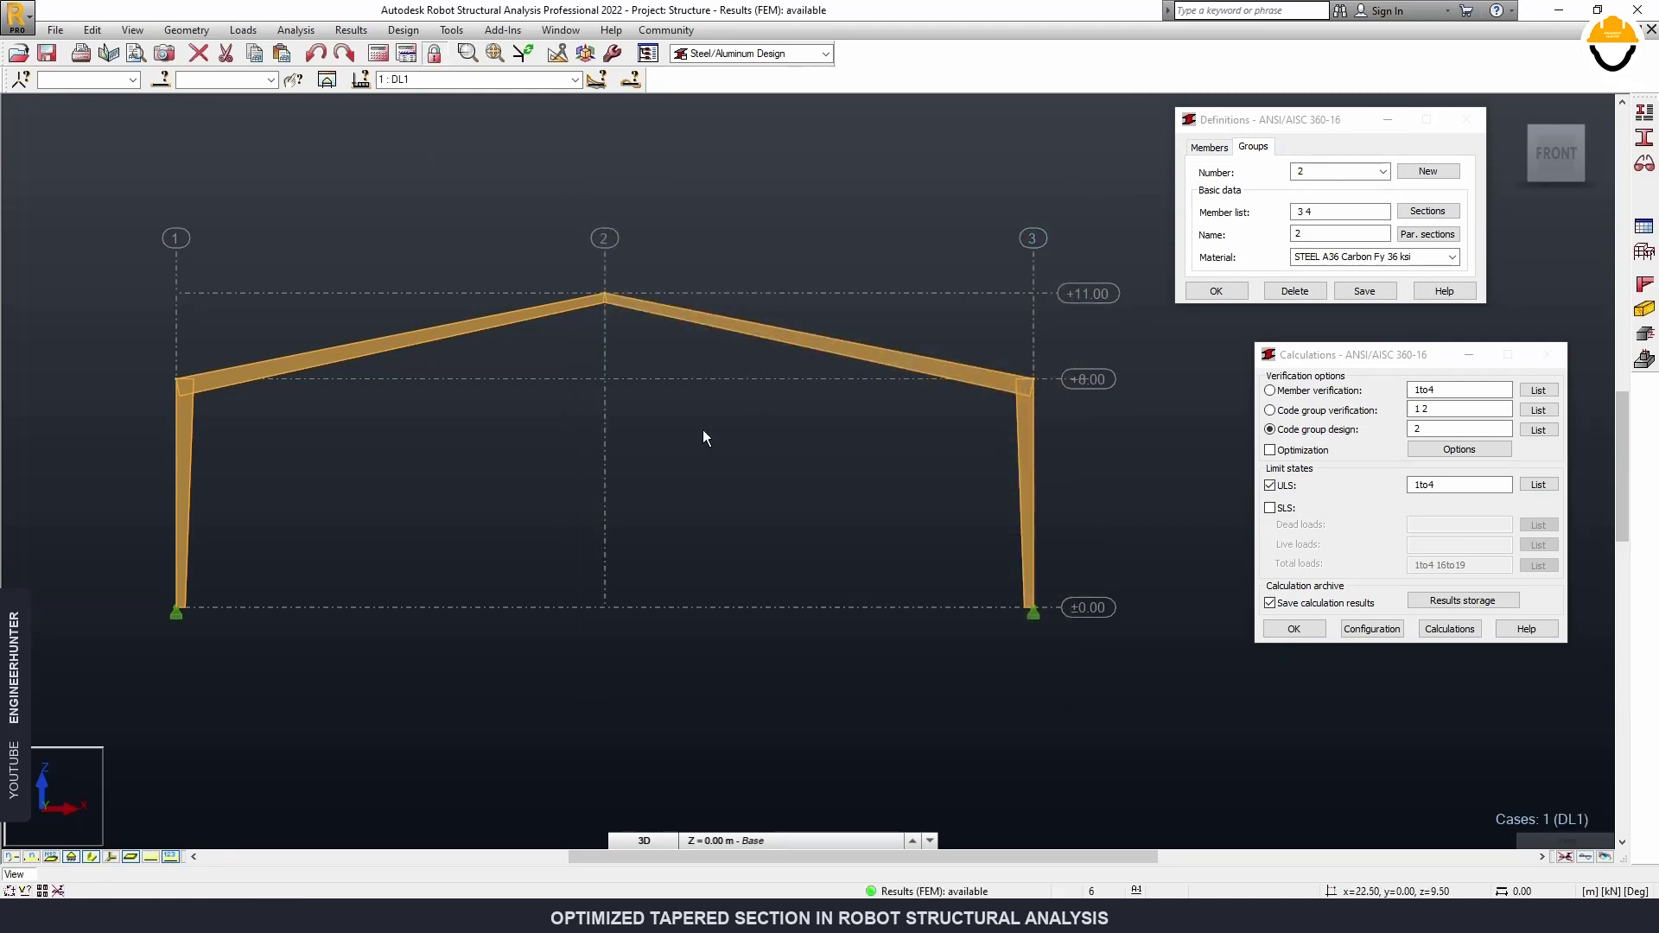
click(1271, 391)
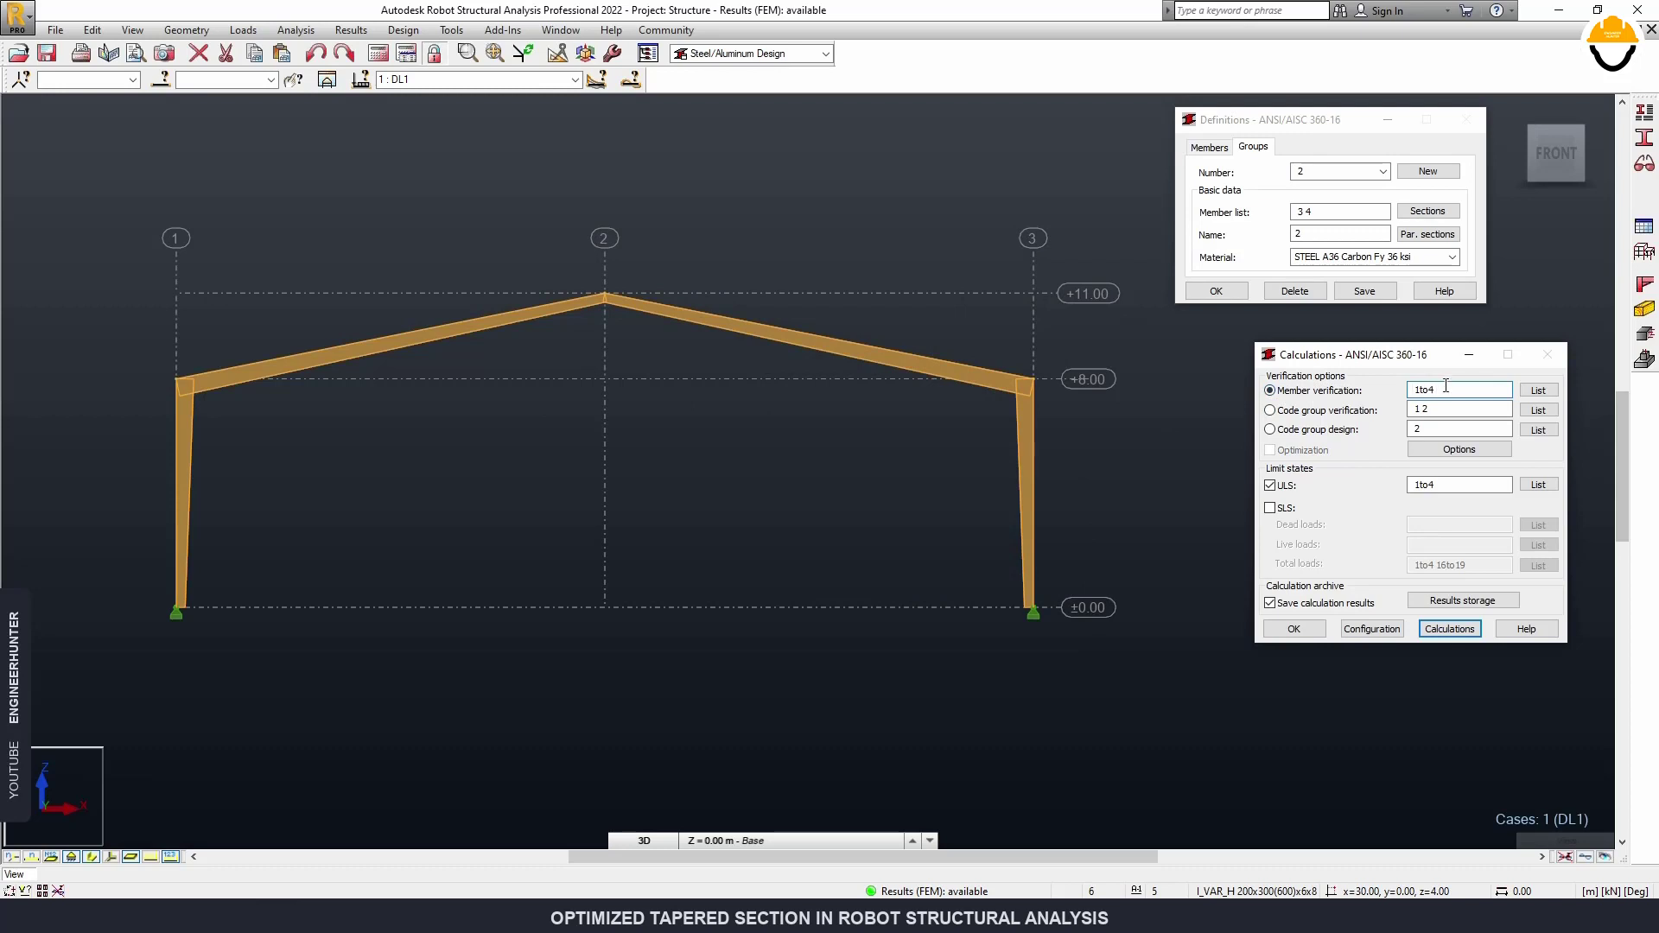
key(Tab)
key(Tab)
key(Tab)
text(5to)
click(1449, 630)
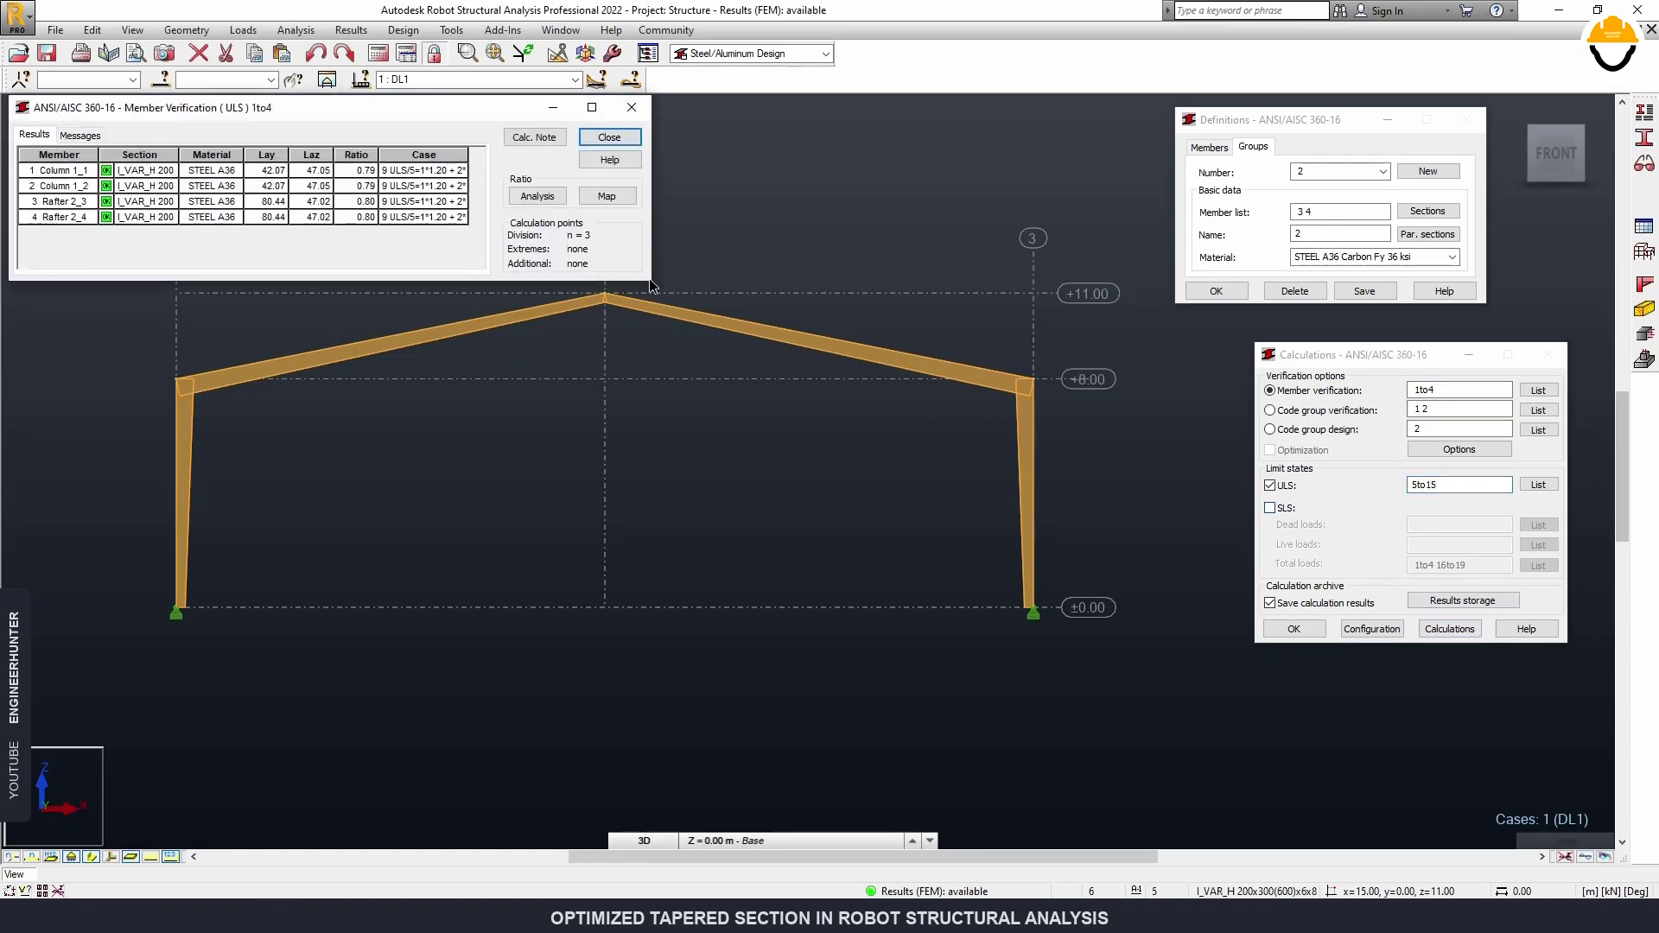
Review the full section names and ratios in the member verification results, close them and view the frame.
drag(654, 288, 821, 385)
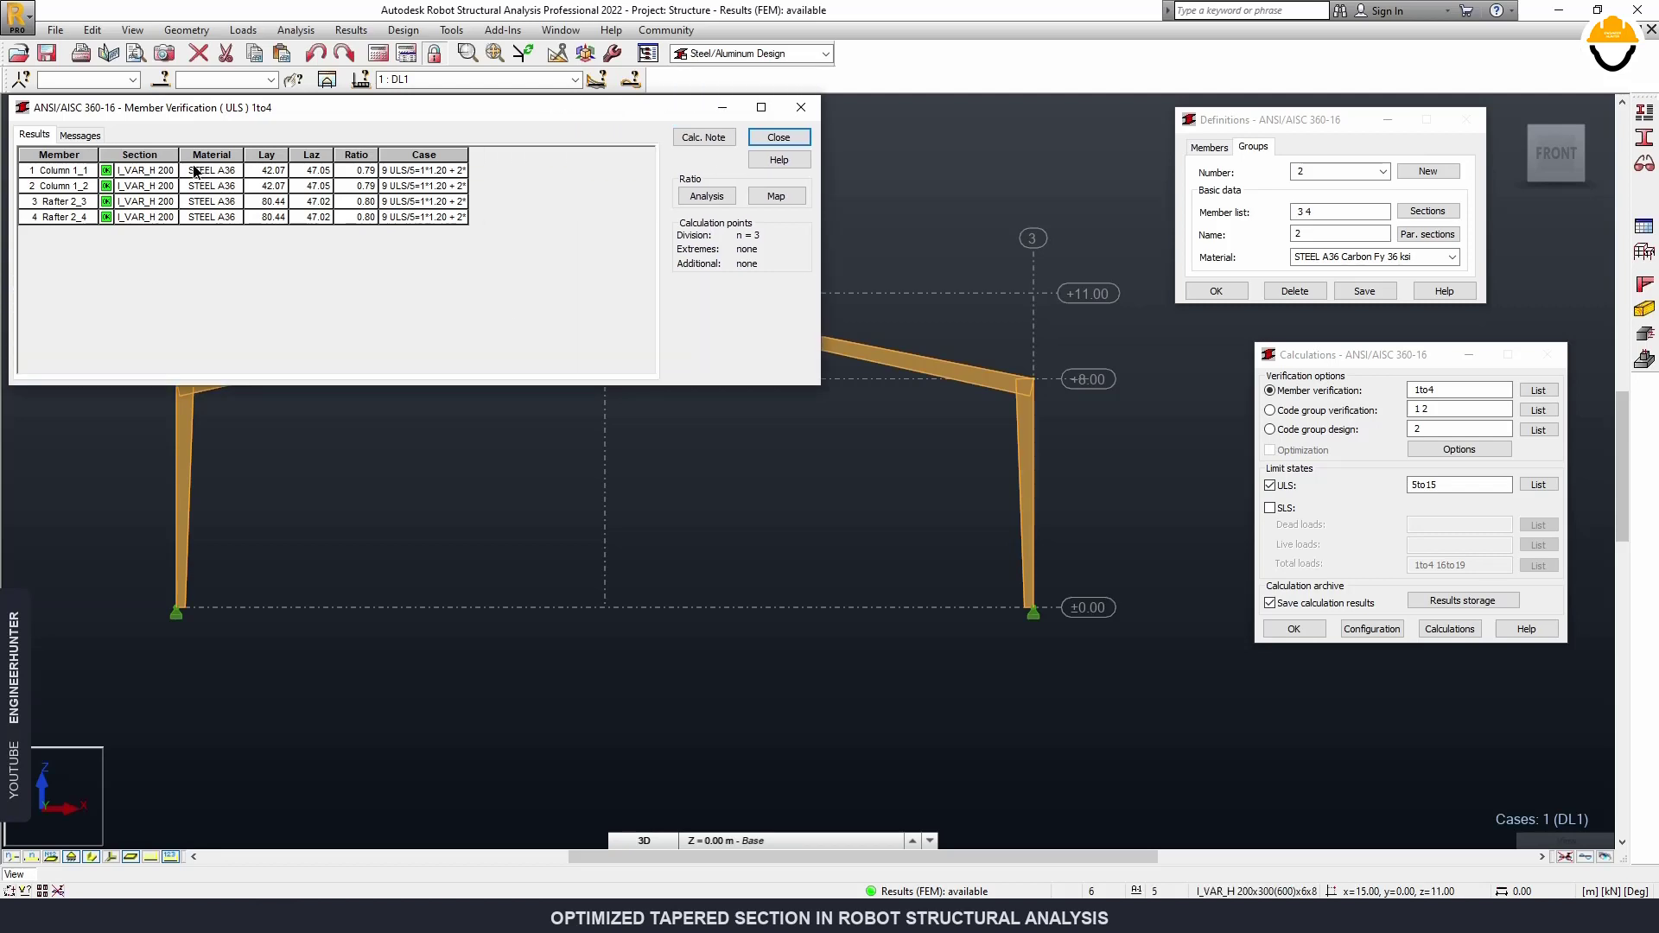
double_click(185, 153)
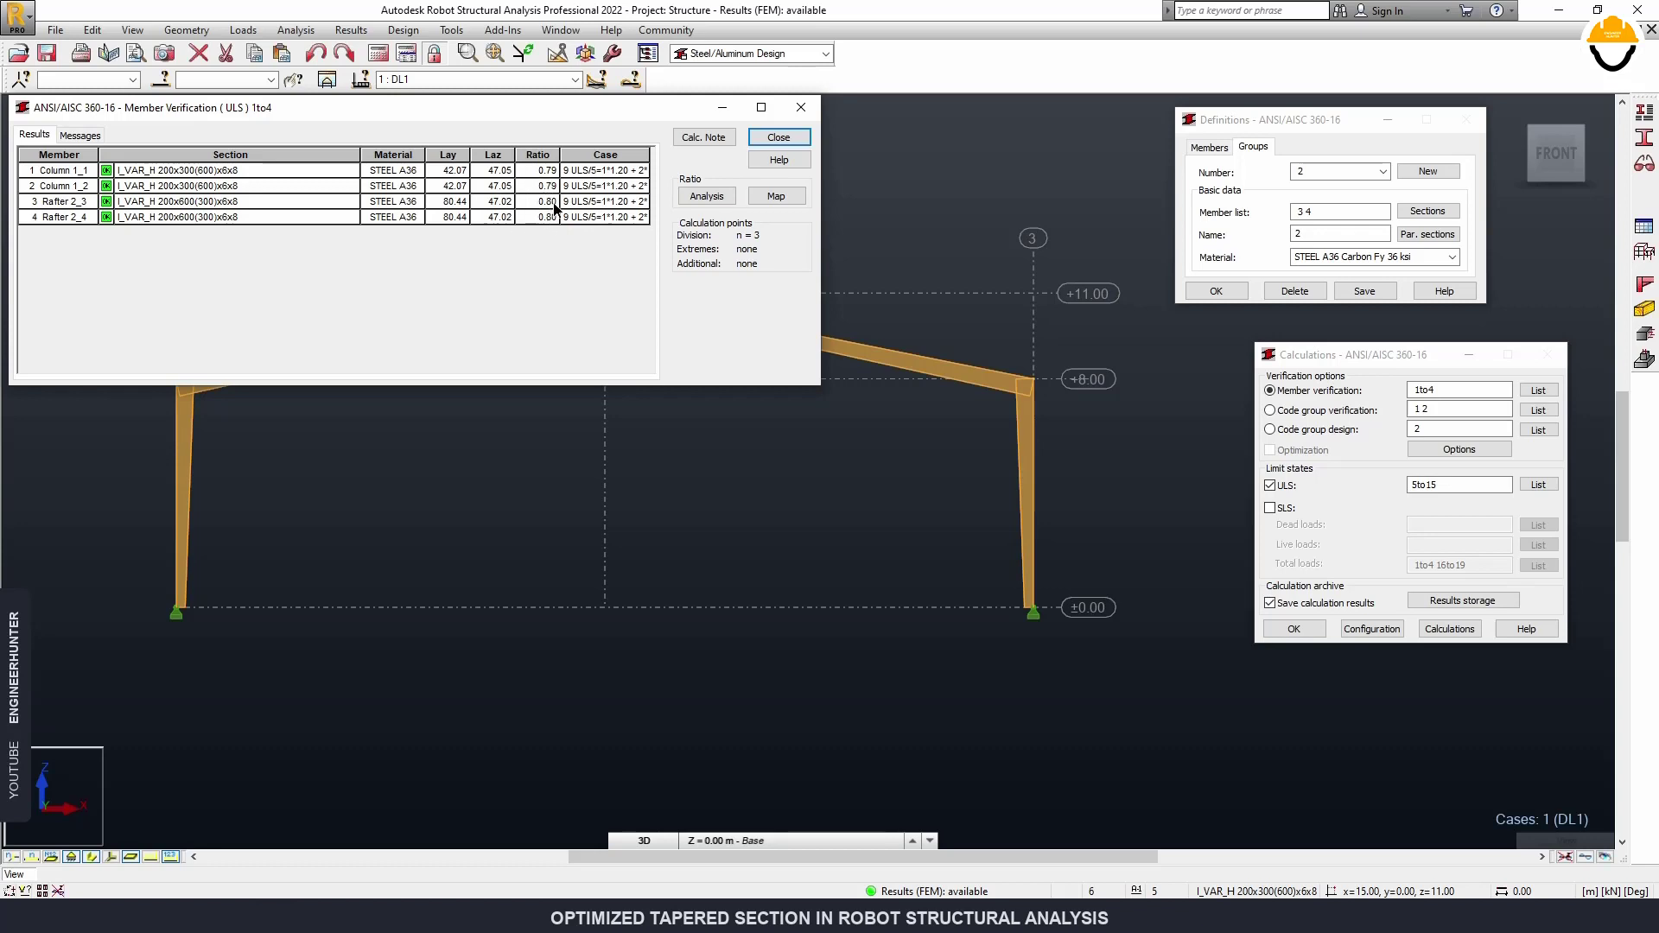
click(779, 137)
click(309, 299)
scroll(833, 304, up, 1)
scroll(833, 304, down, 1)
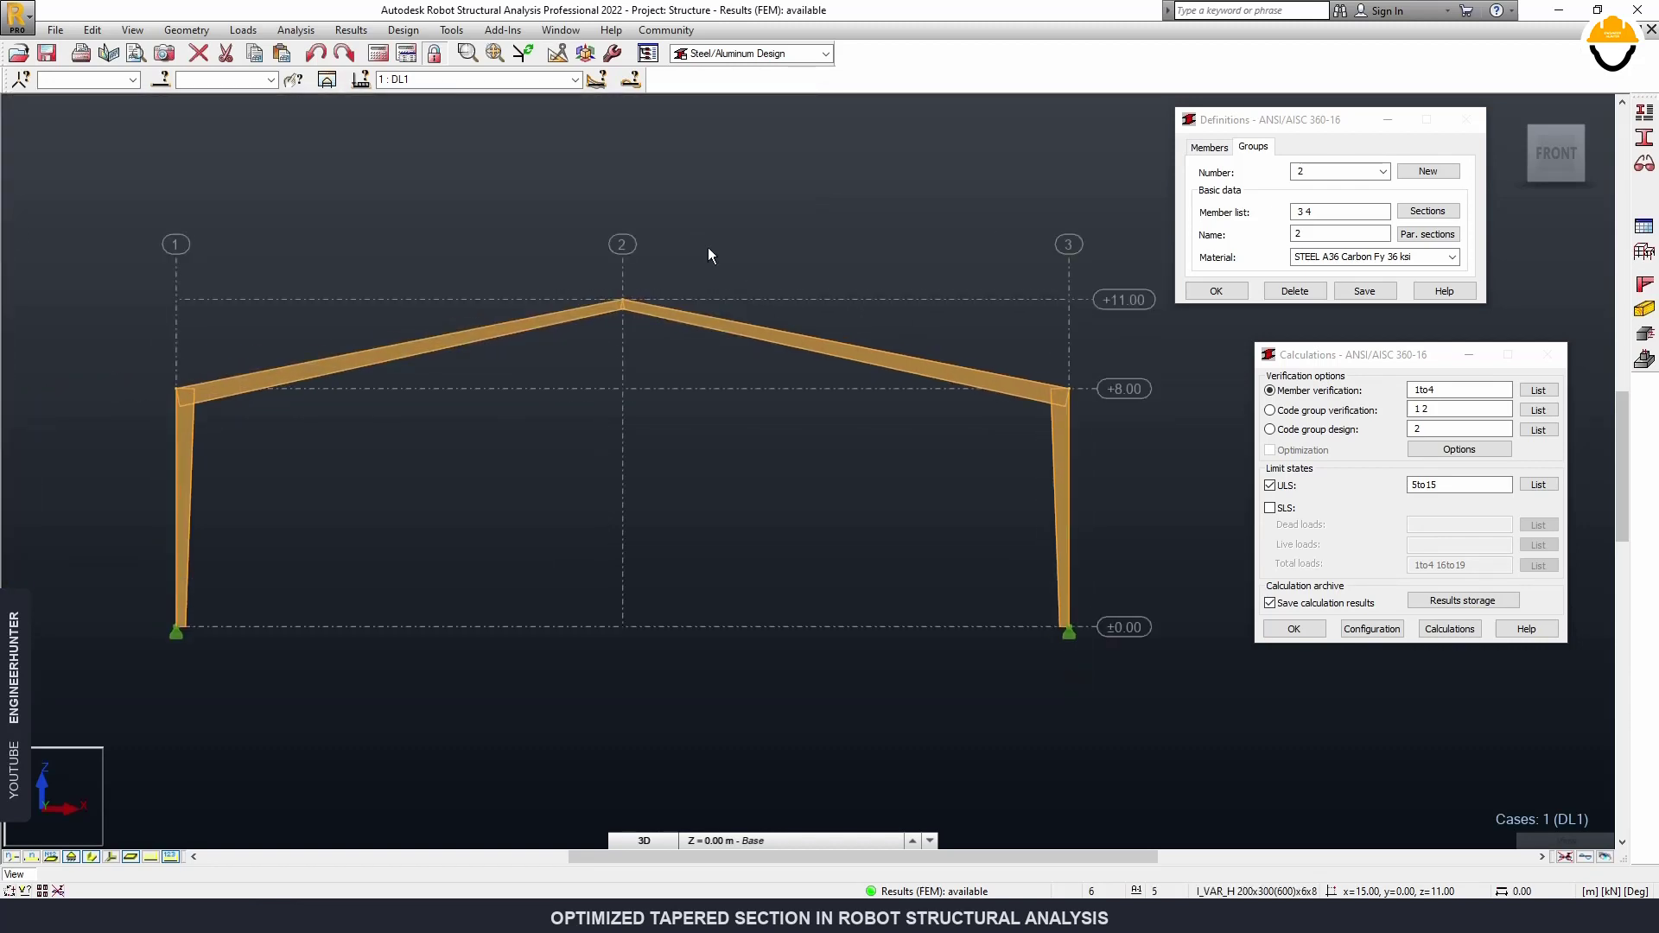